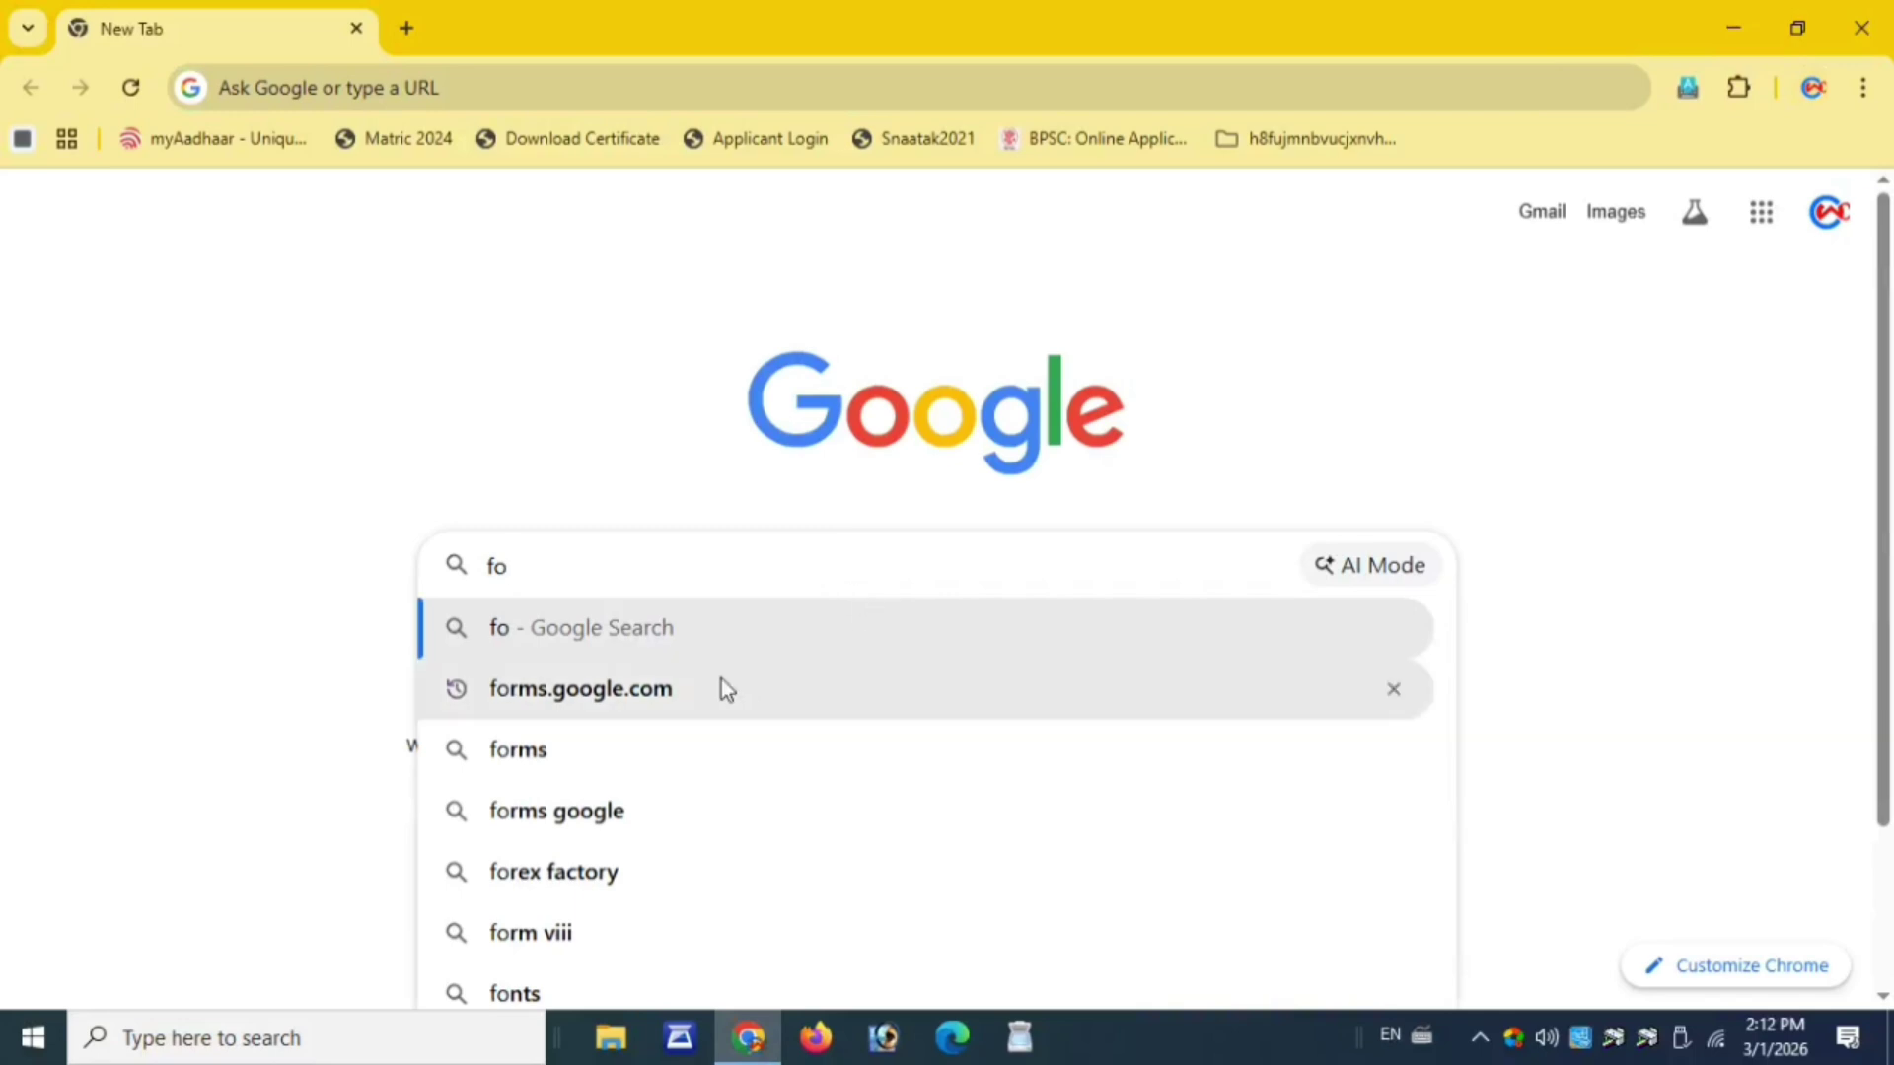
Open Google Forms through a search for forms.google.com and open the recent form "Breaking the Silence: Menstruation Awareness Survey"
left_click(676, 689)
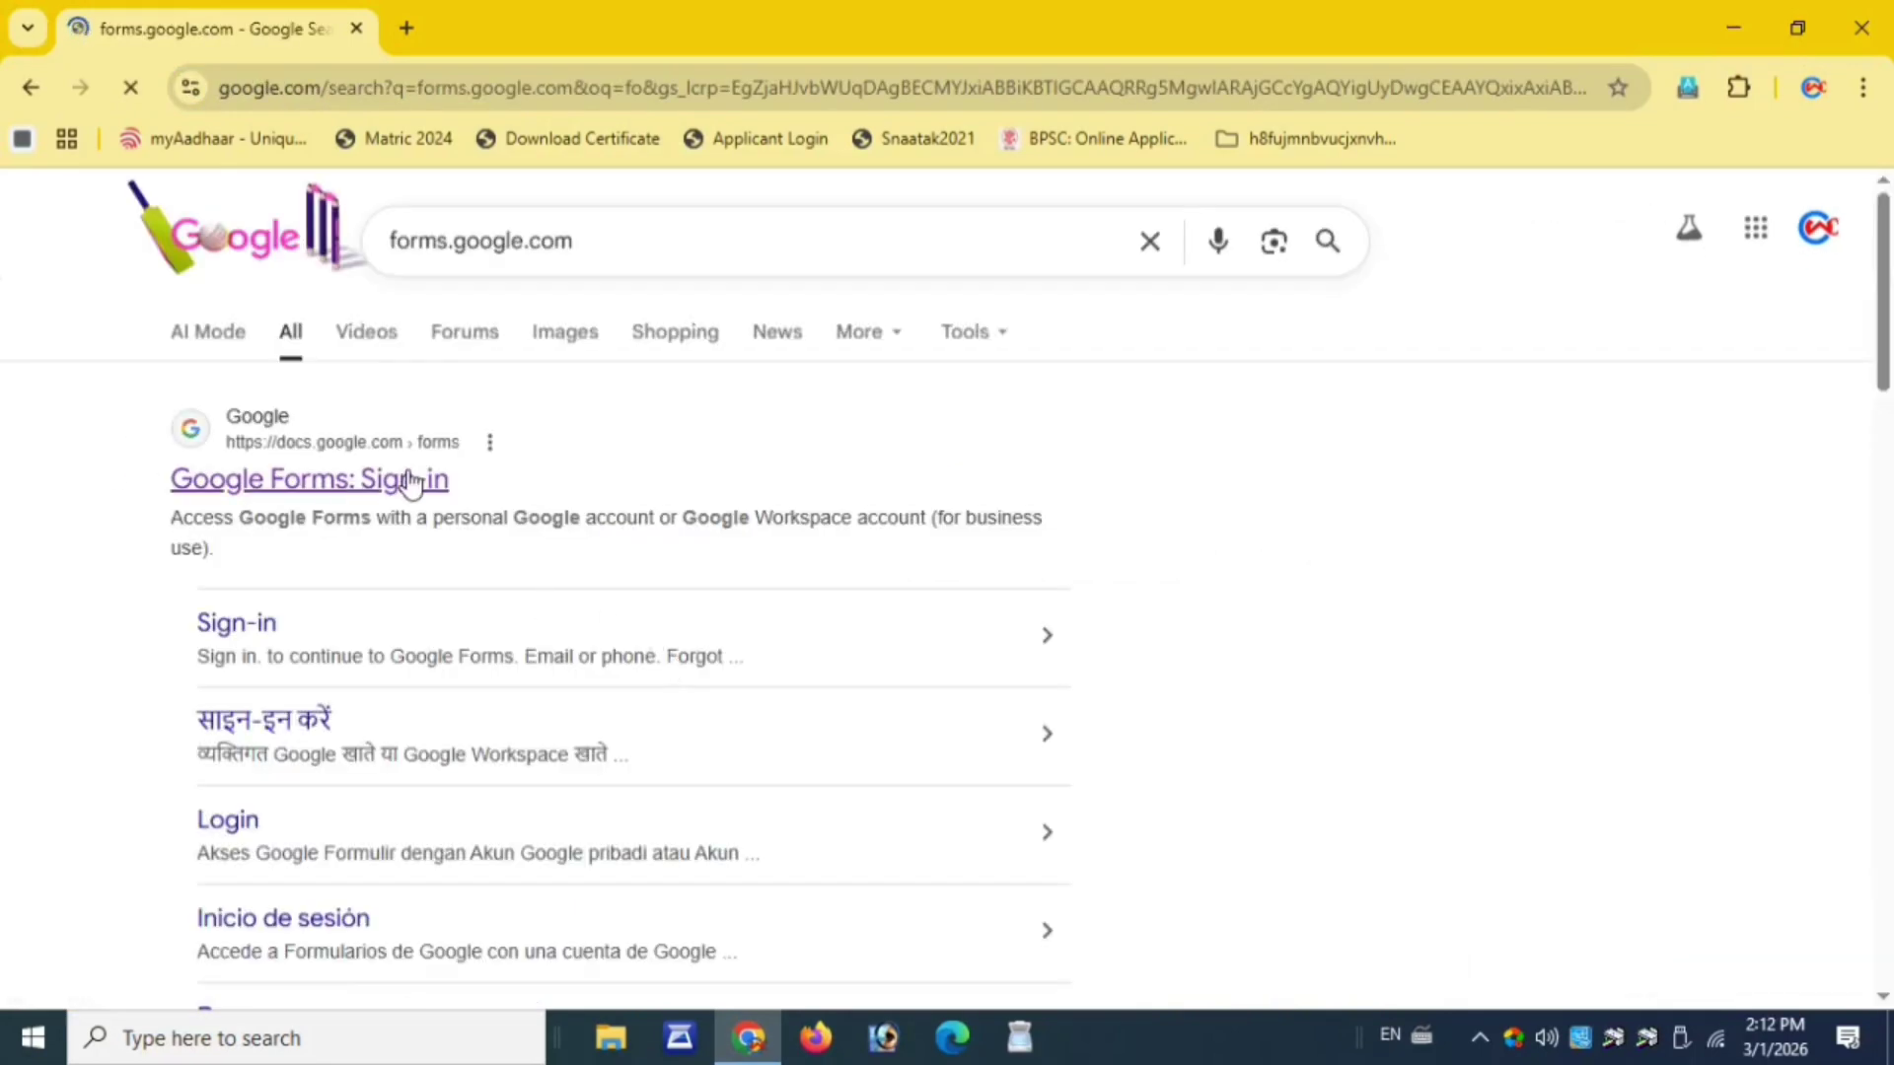
left_click(259, 498)
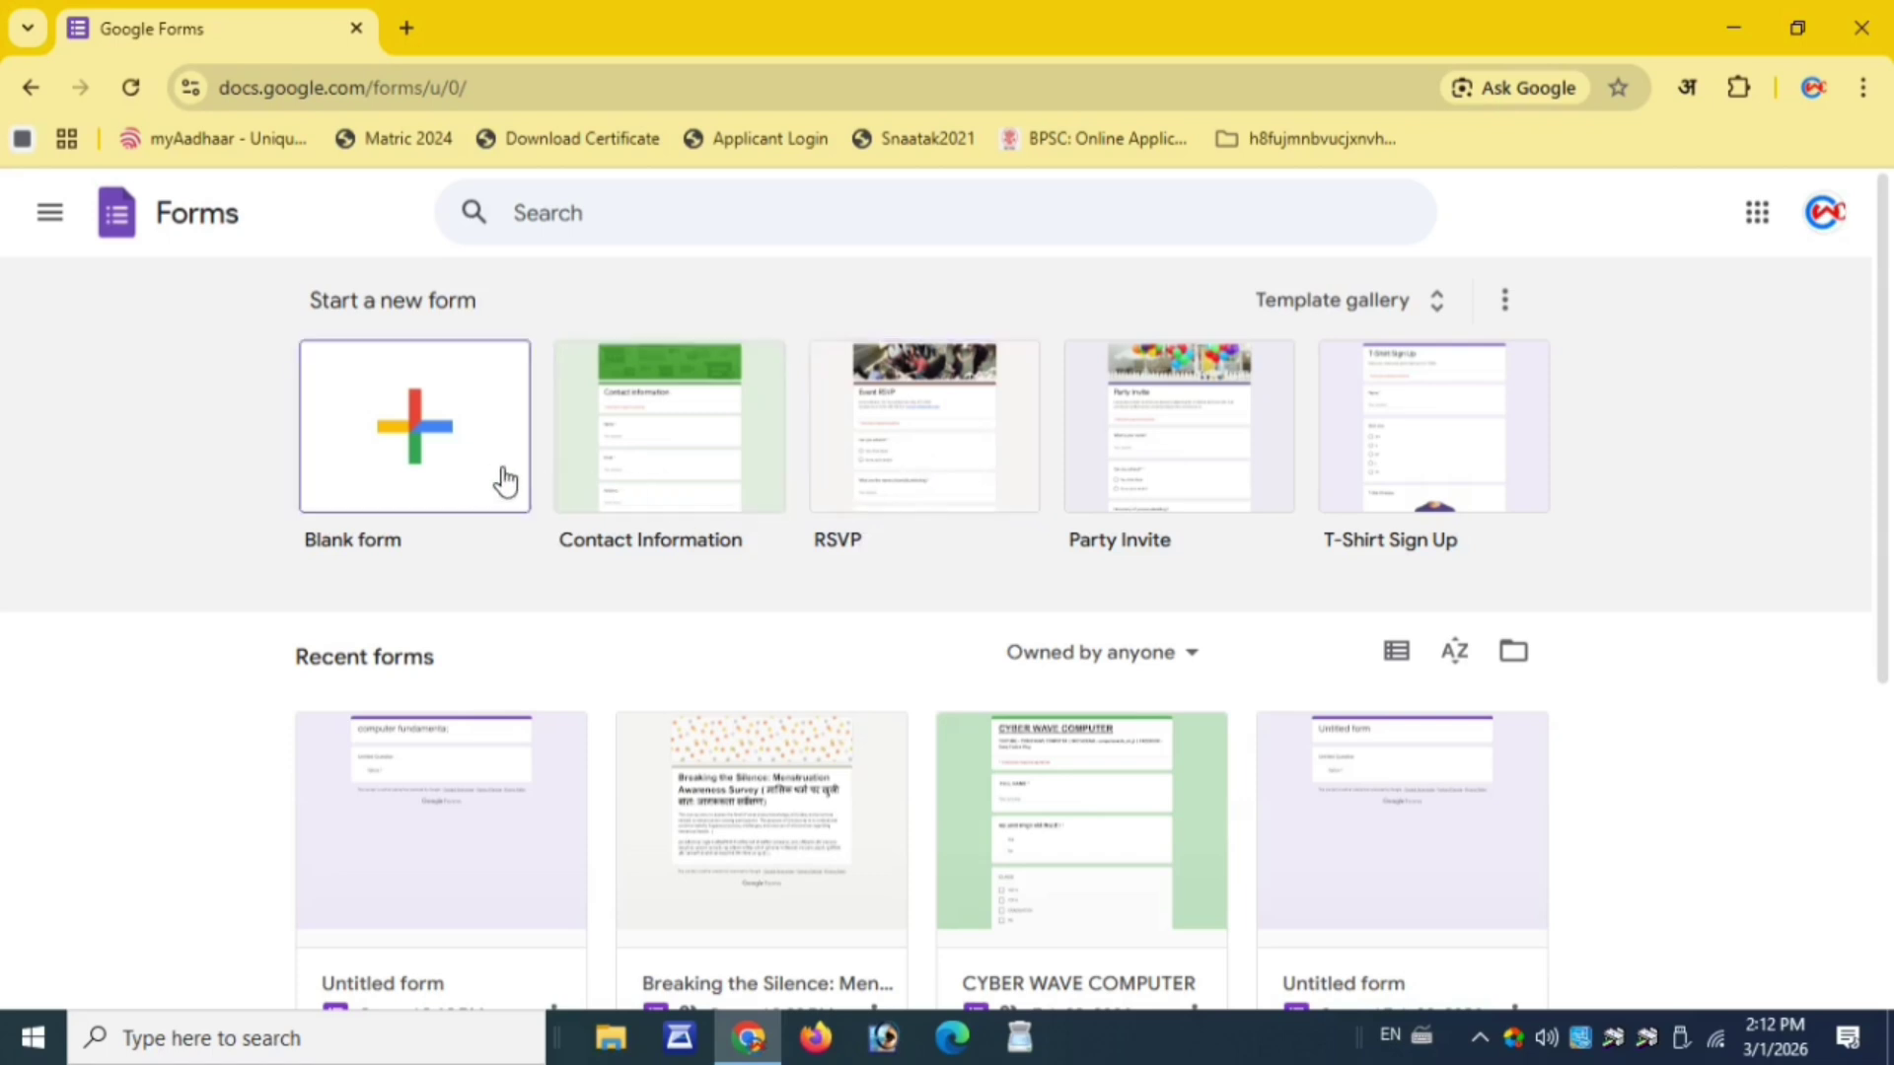
scroll(499, 477, "down", 1)
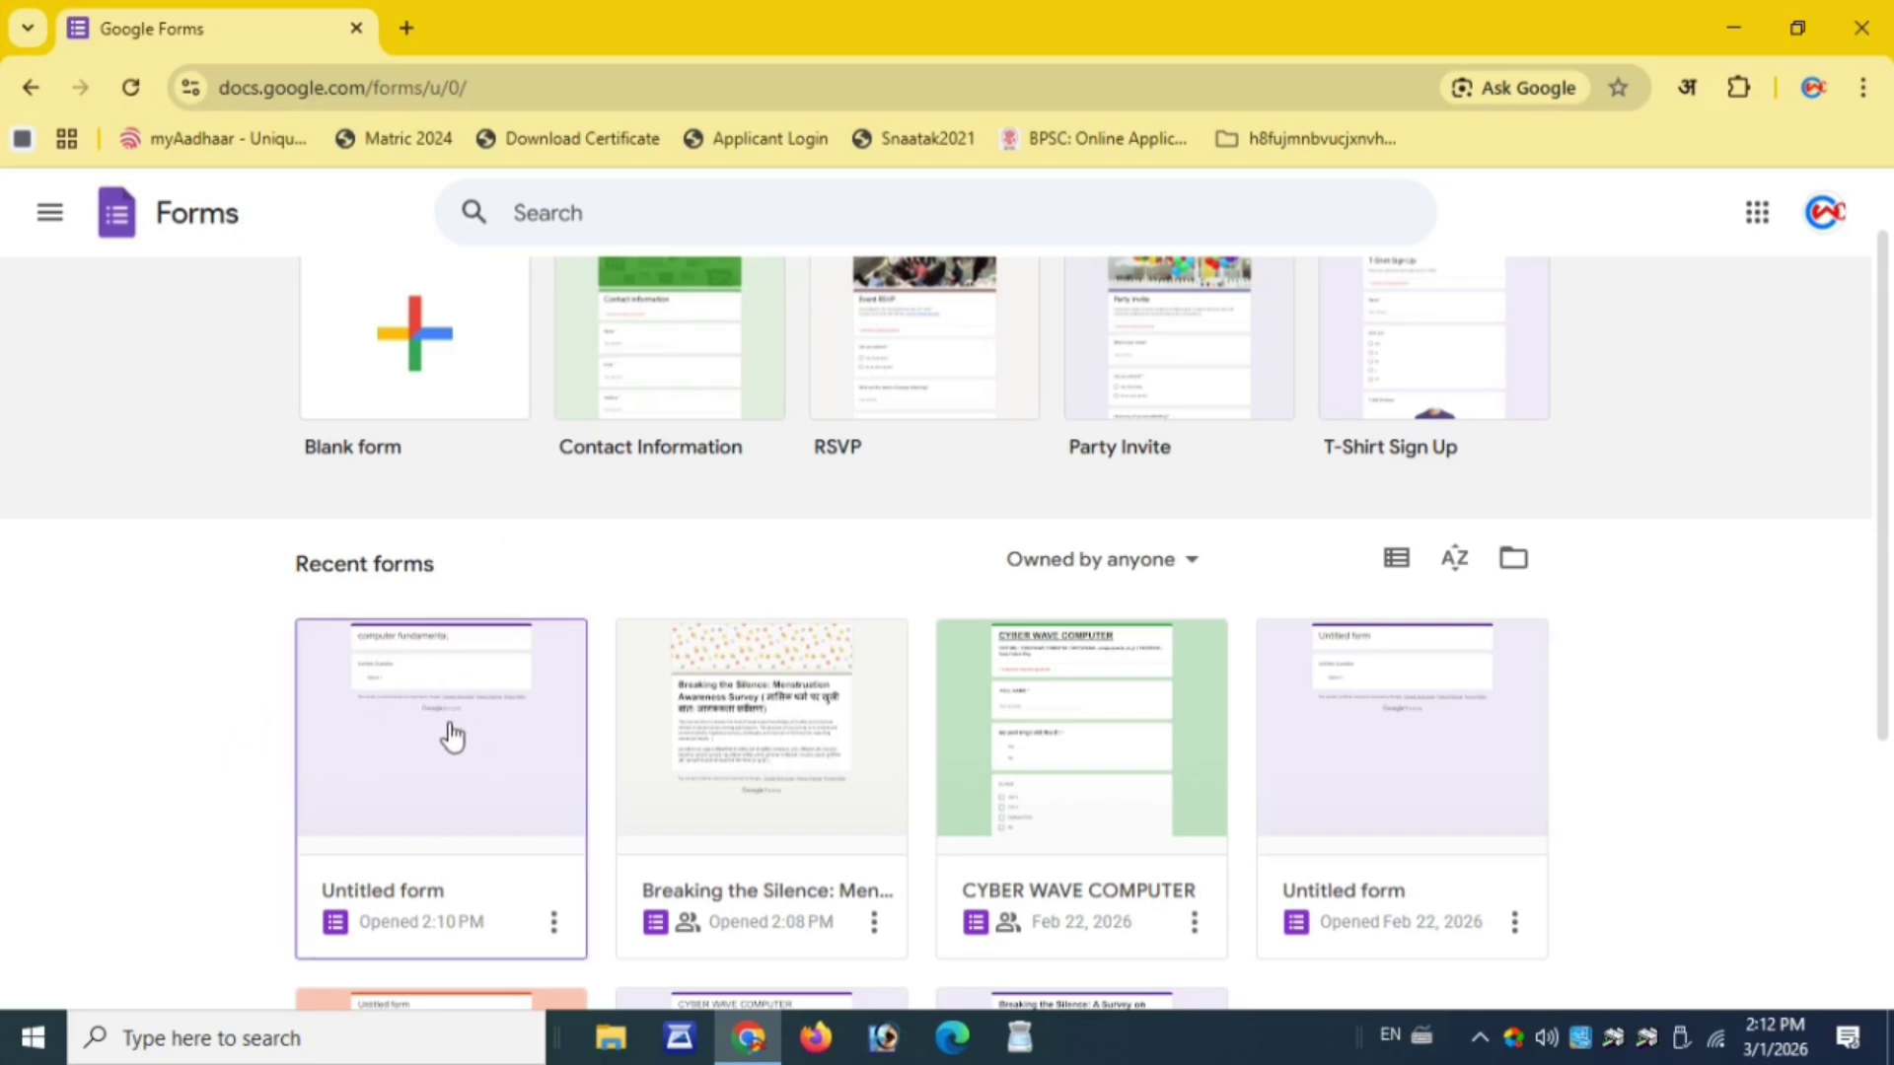
left_click(753, 784)
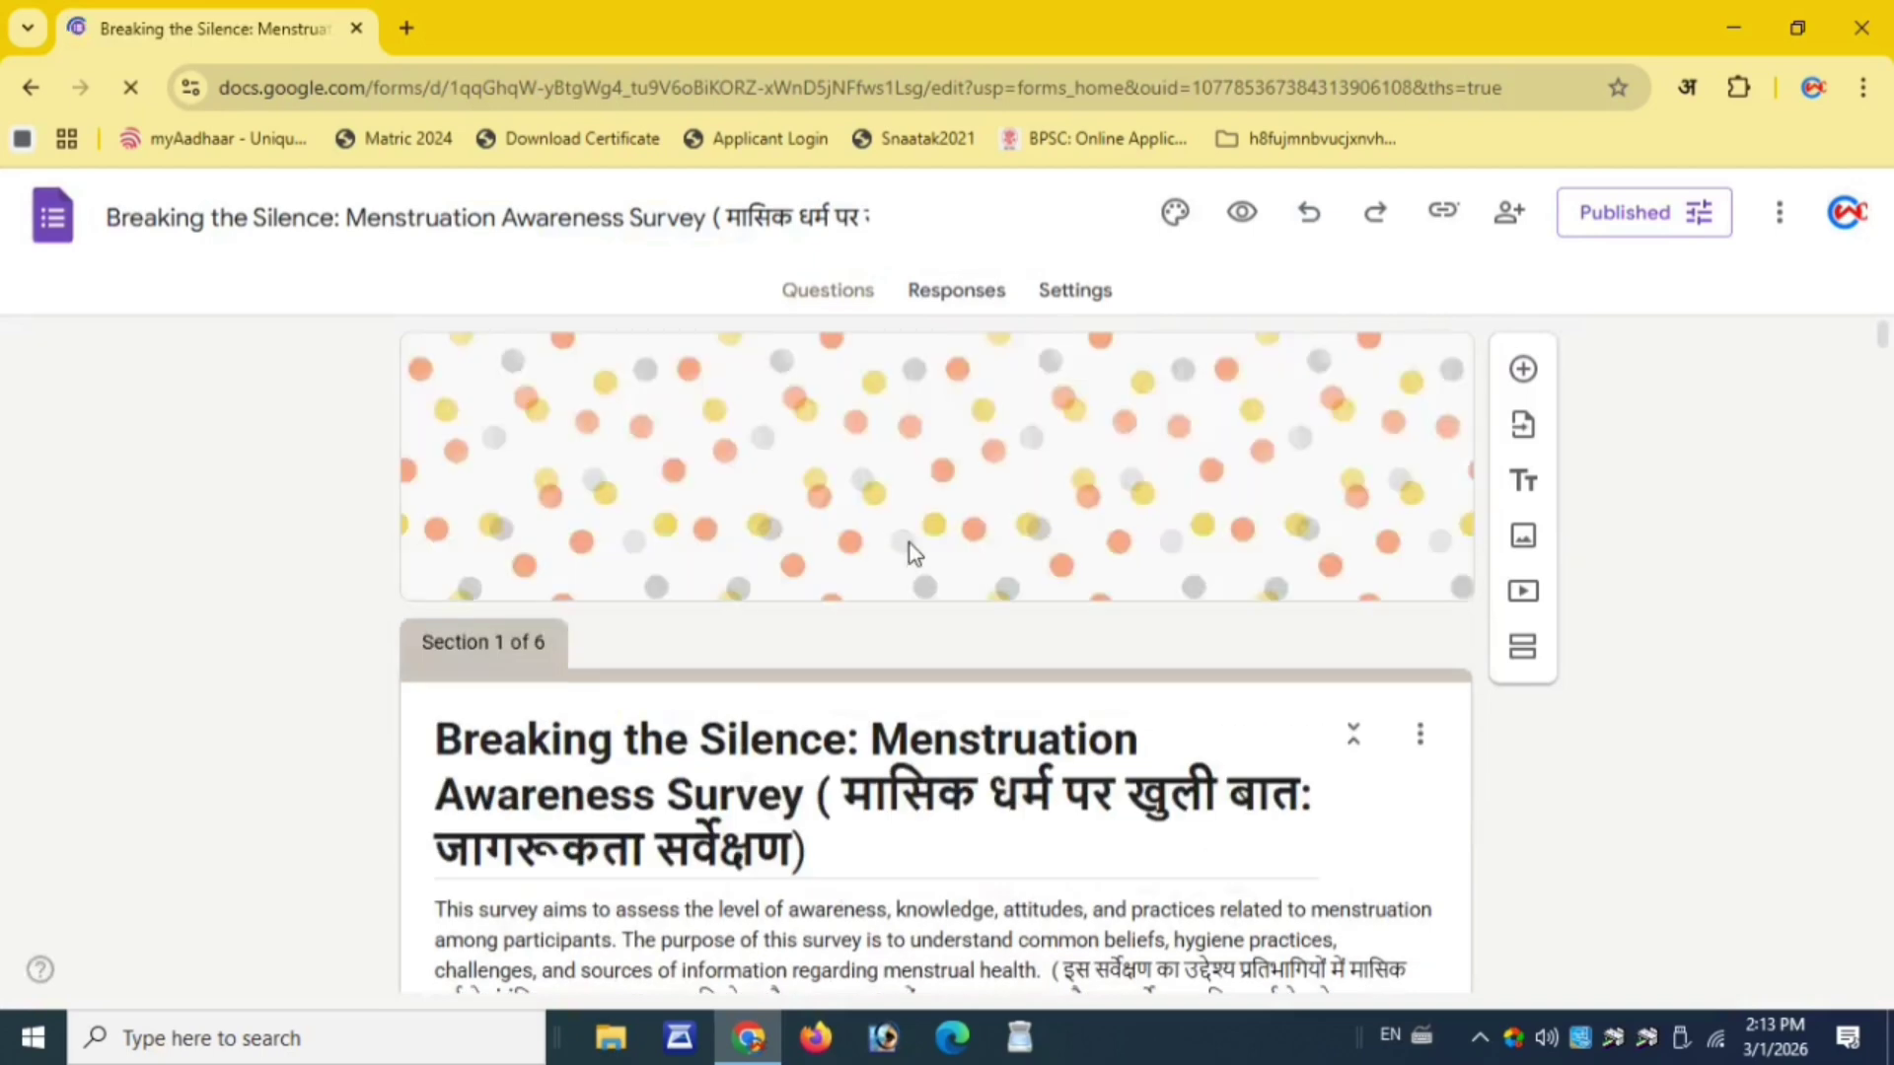
Examine the survey's six sections from the title and description through the numbered questions to the final star-rating question
scroll(902, 554, "down", 5)
left_click(671, 498)
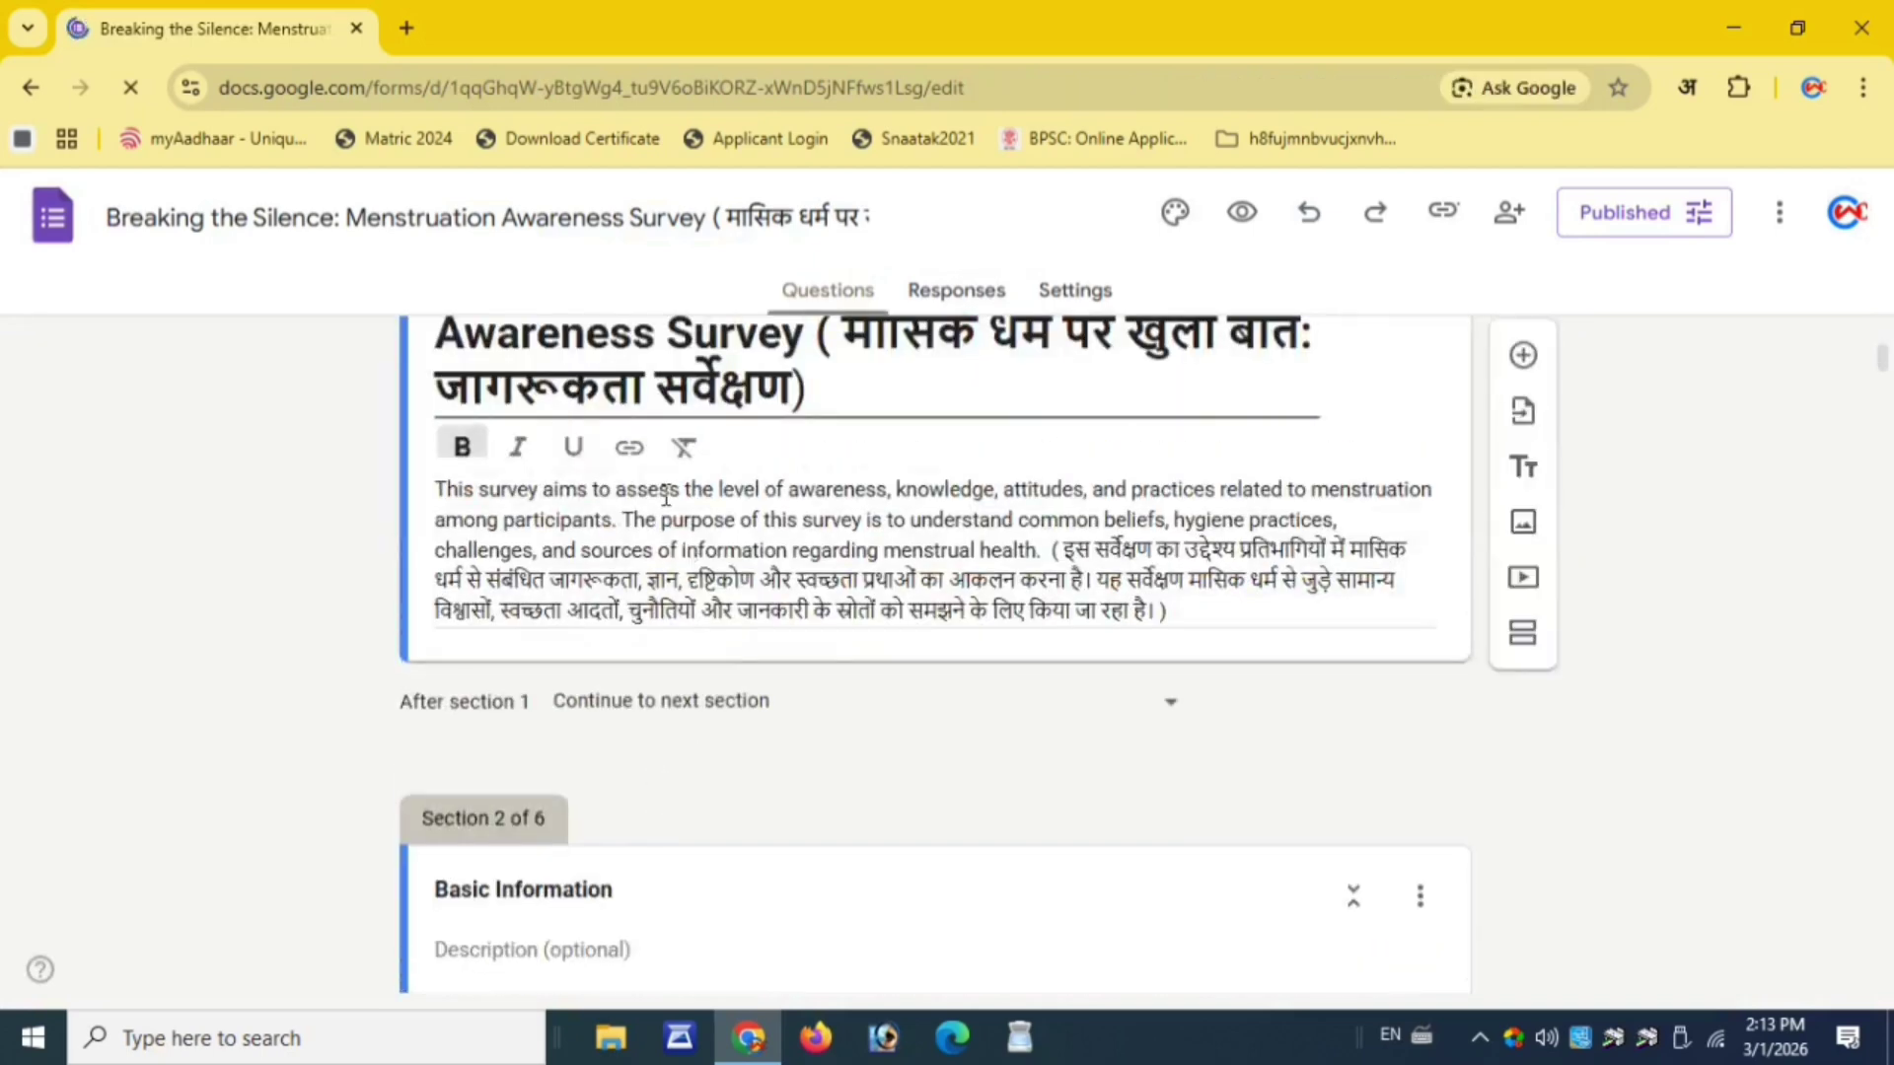
scroll(671, 498, "up", 3)
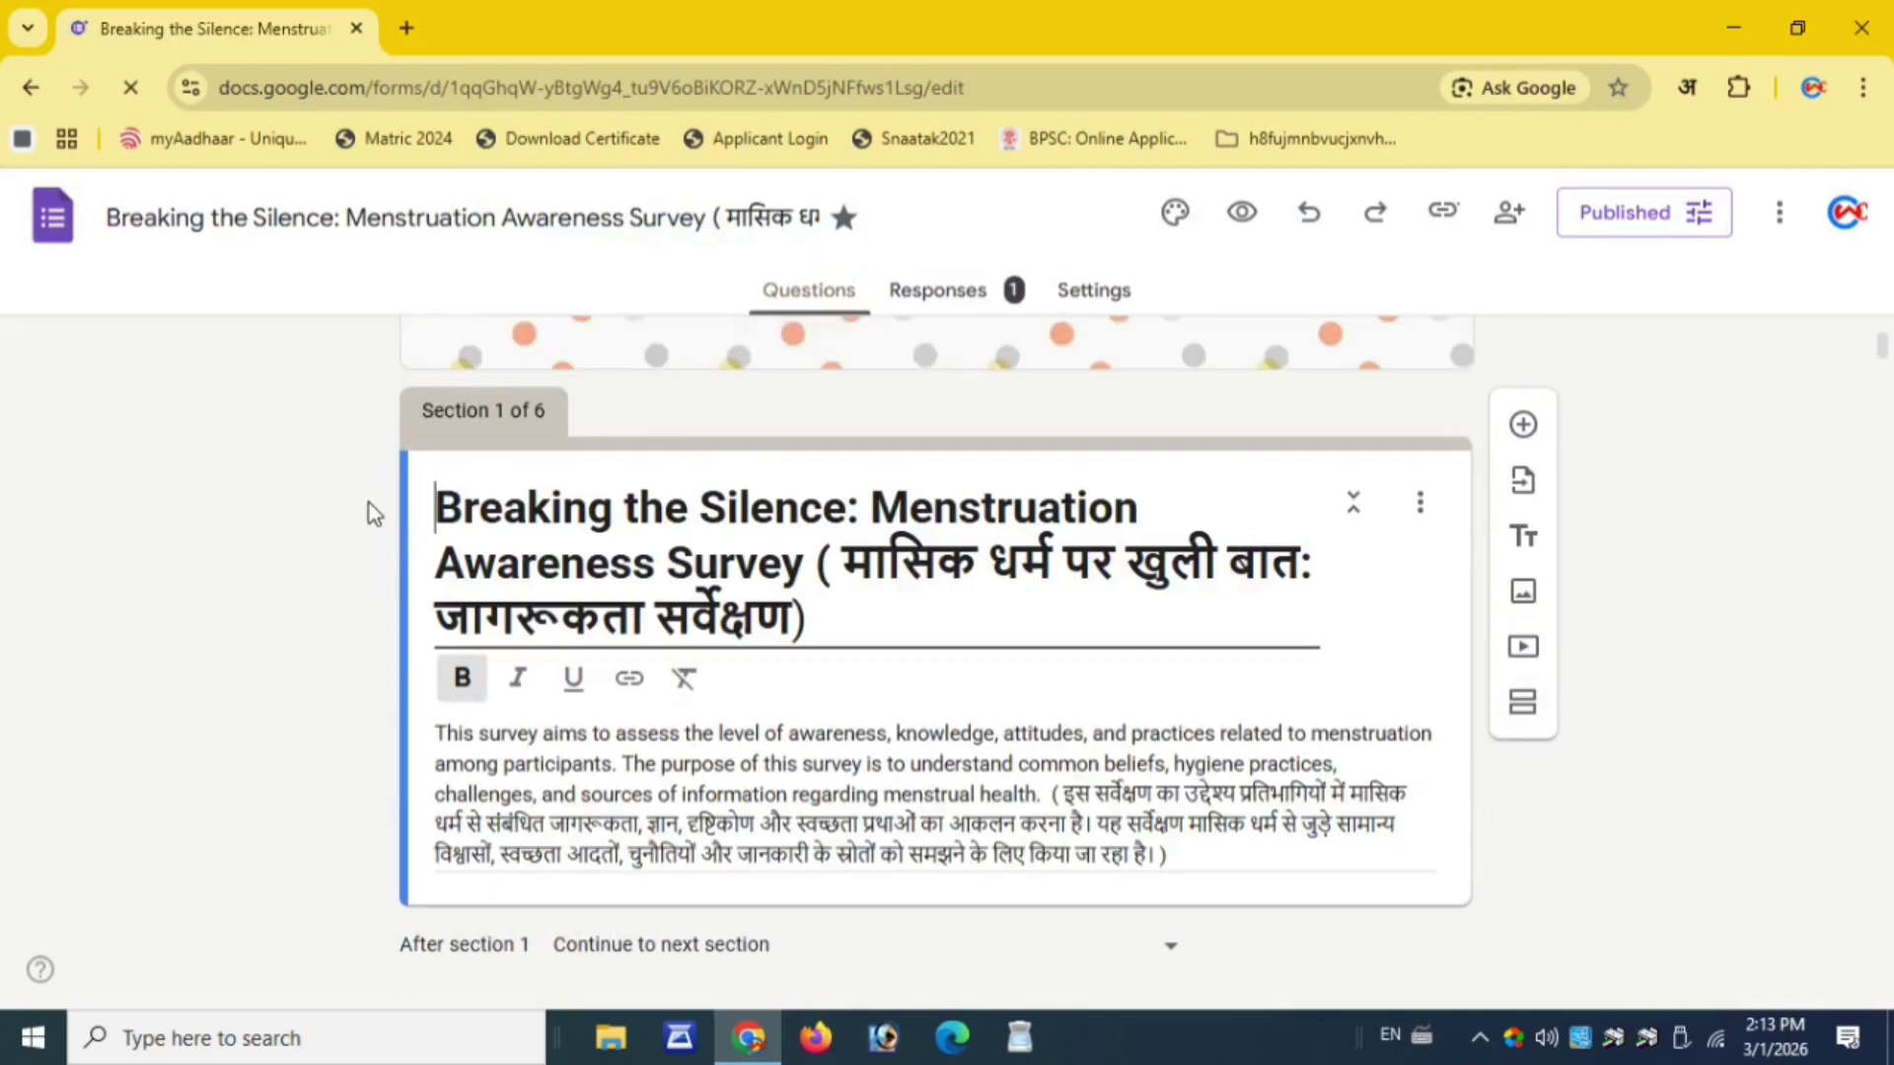
left_click(437, 508)
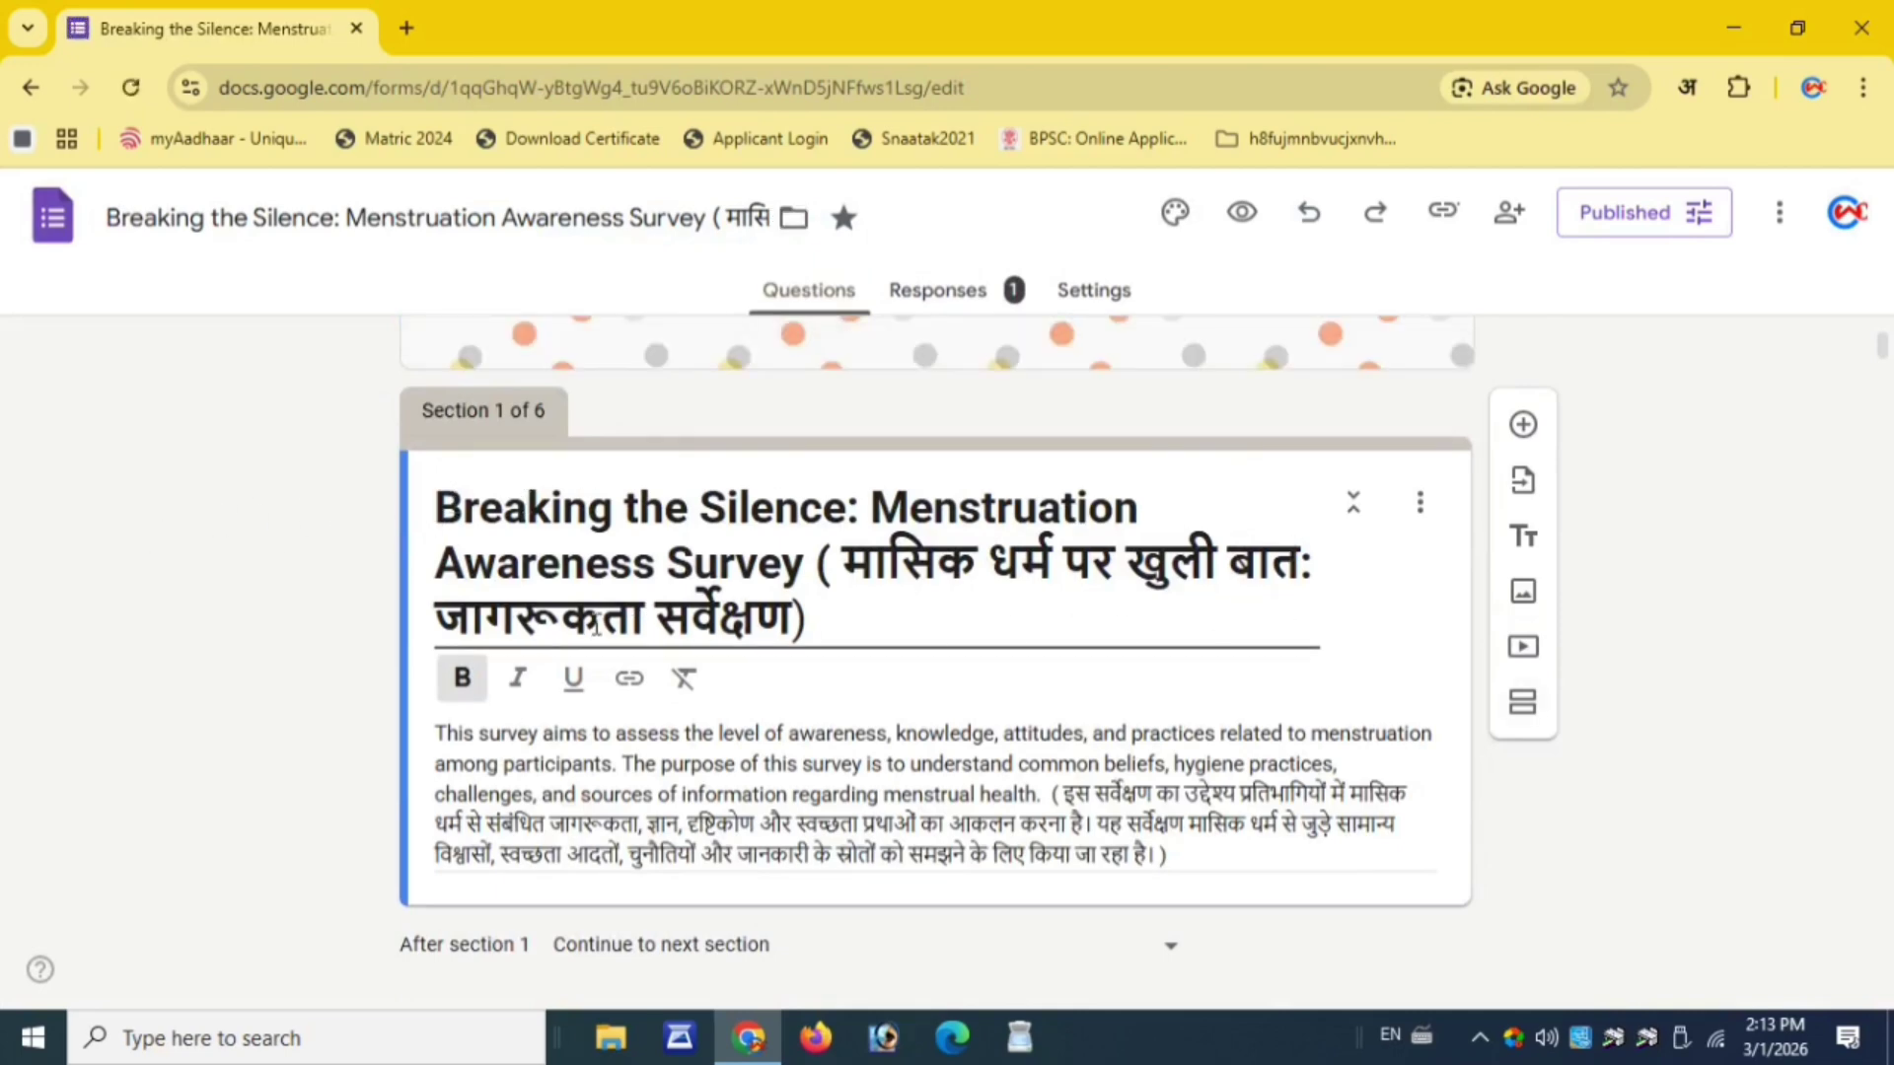
scroll(771, 627, "down", 1)
scroll(771, 626, "down", 15)
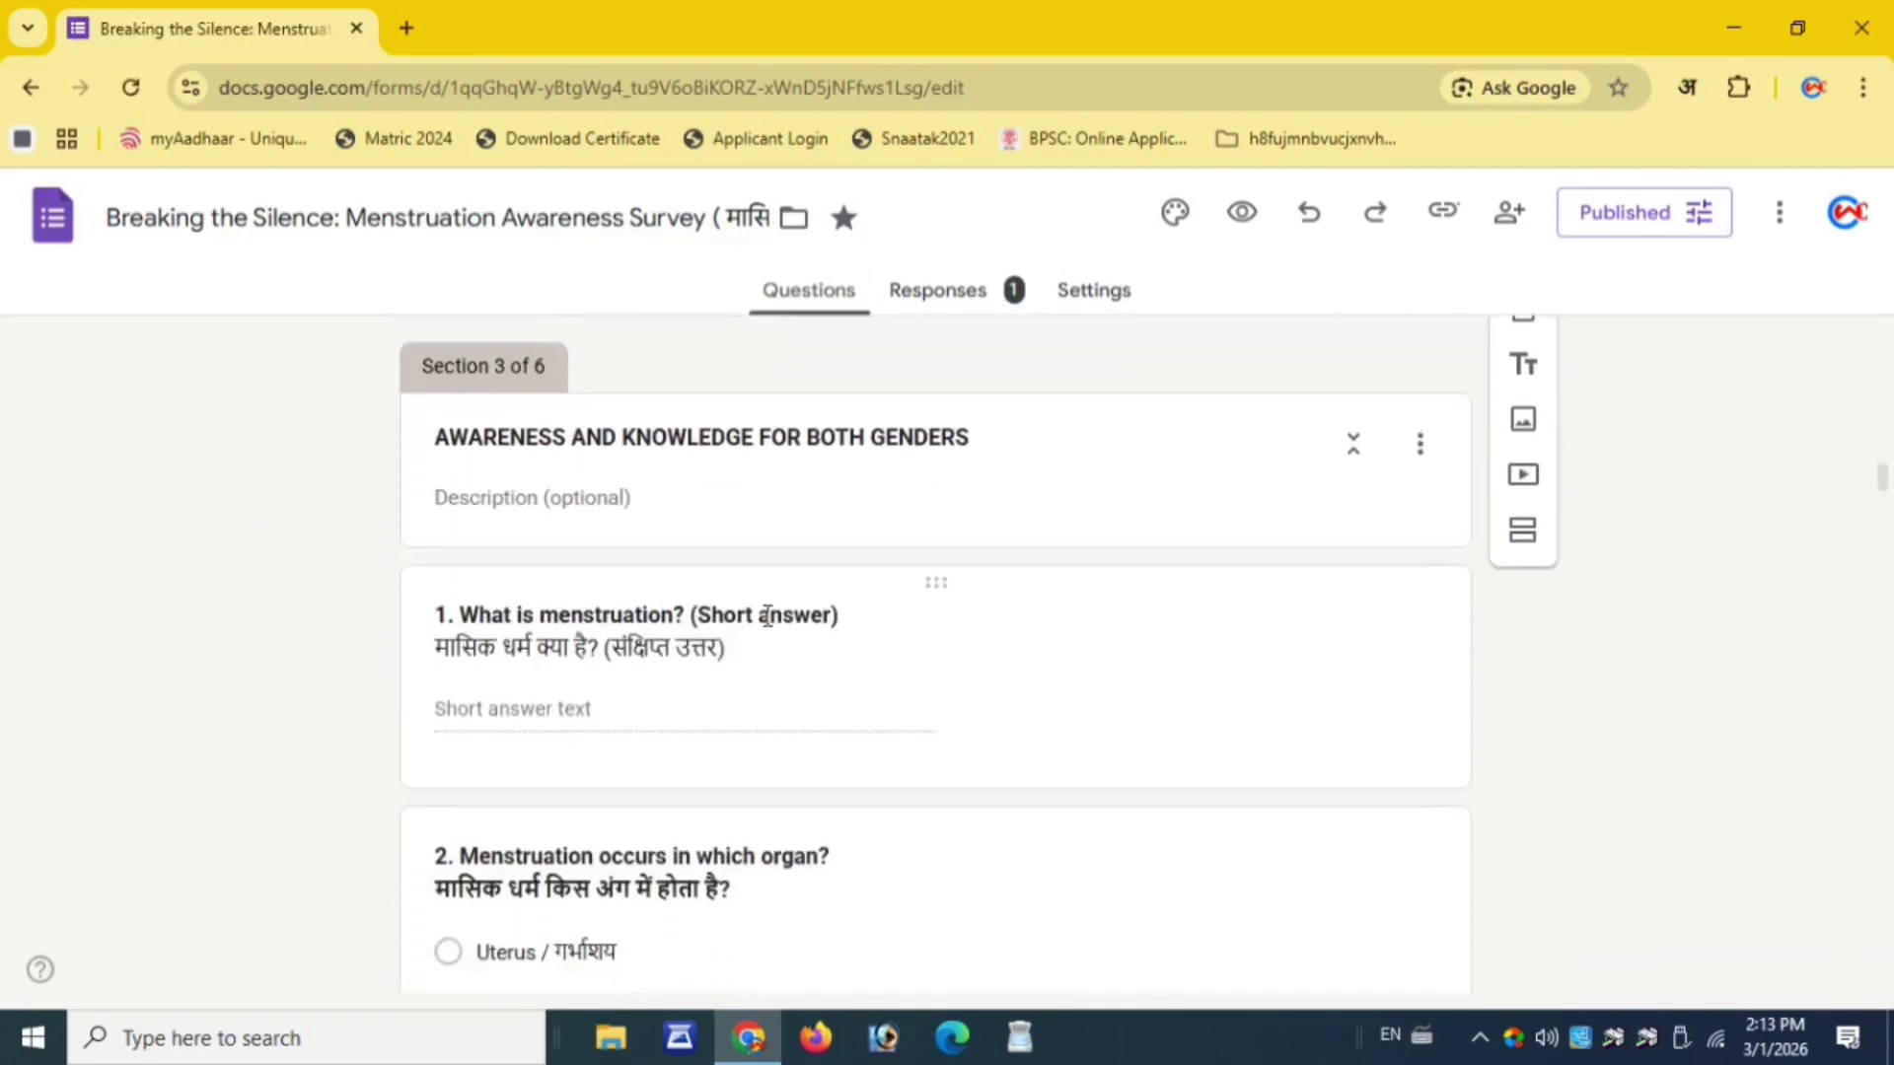
scroll(768, 614, "down", 2)
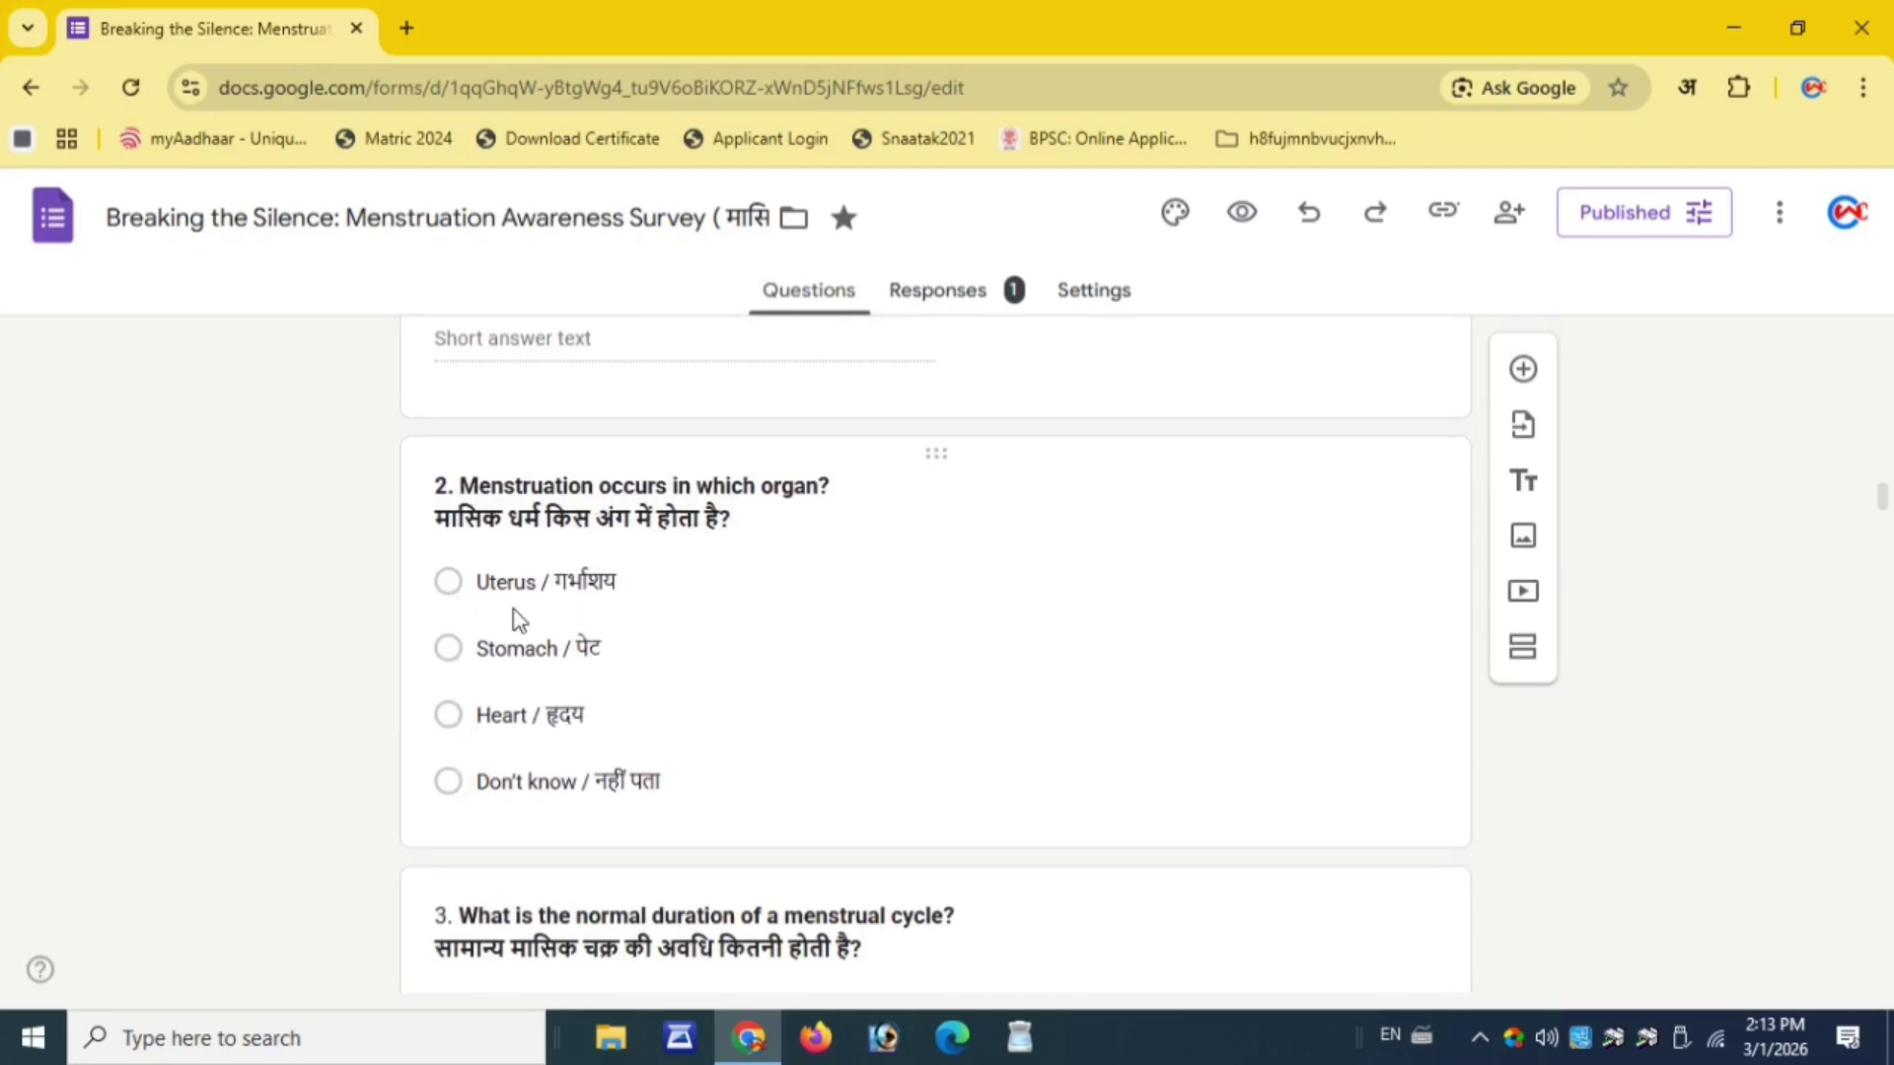
scroll(655, 571, "down", 3)
scroll(658, 564, "down", 10)
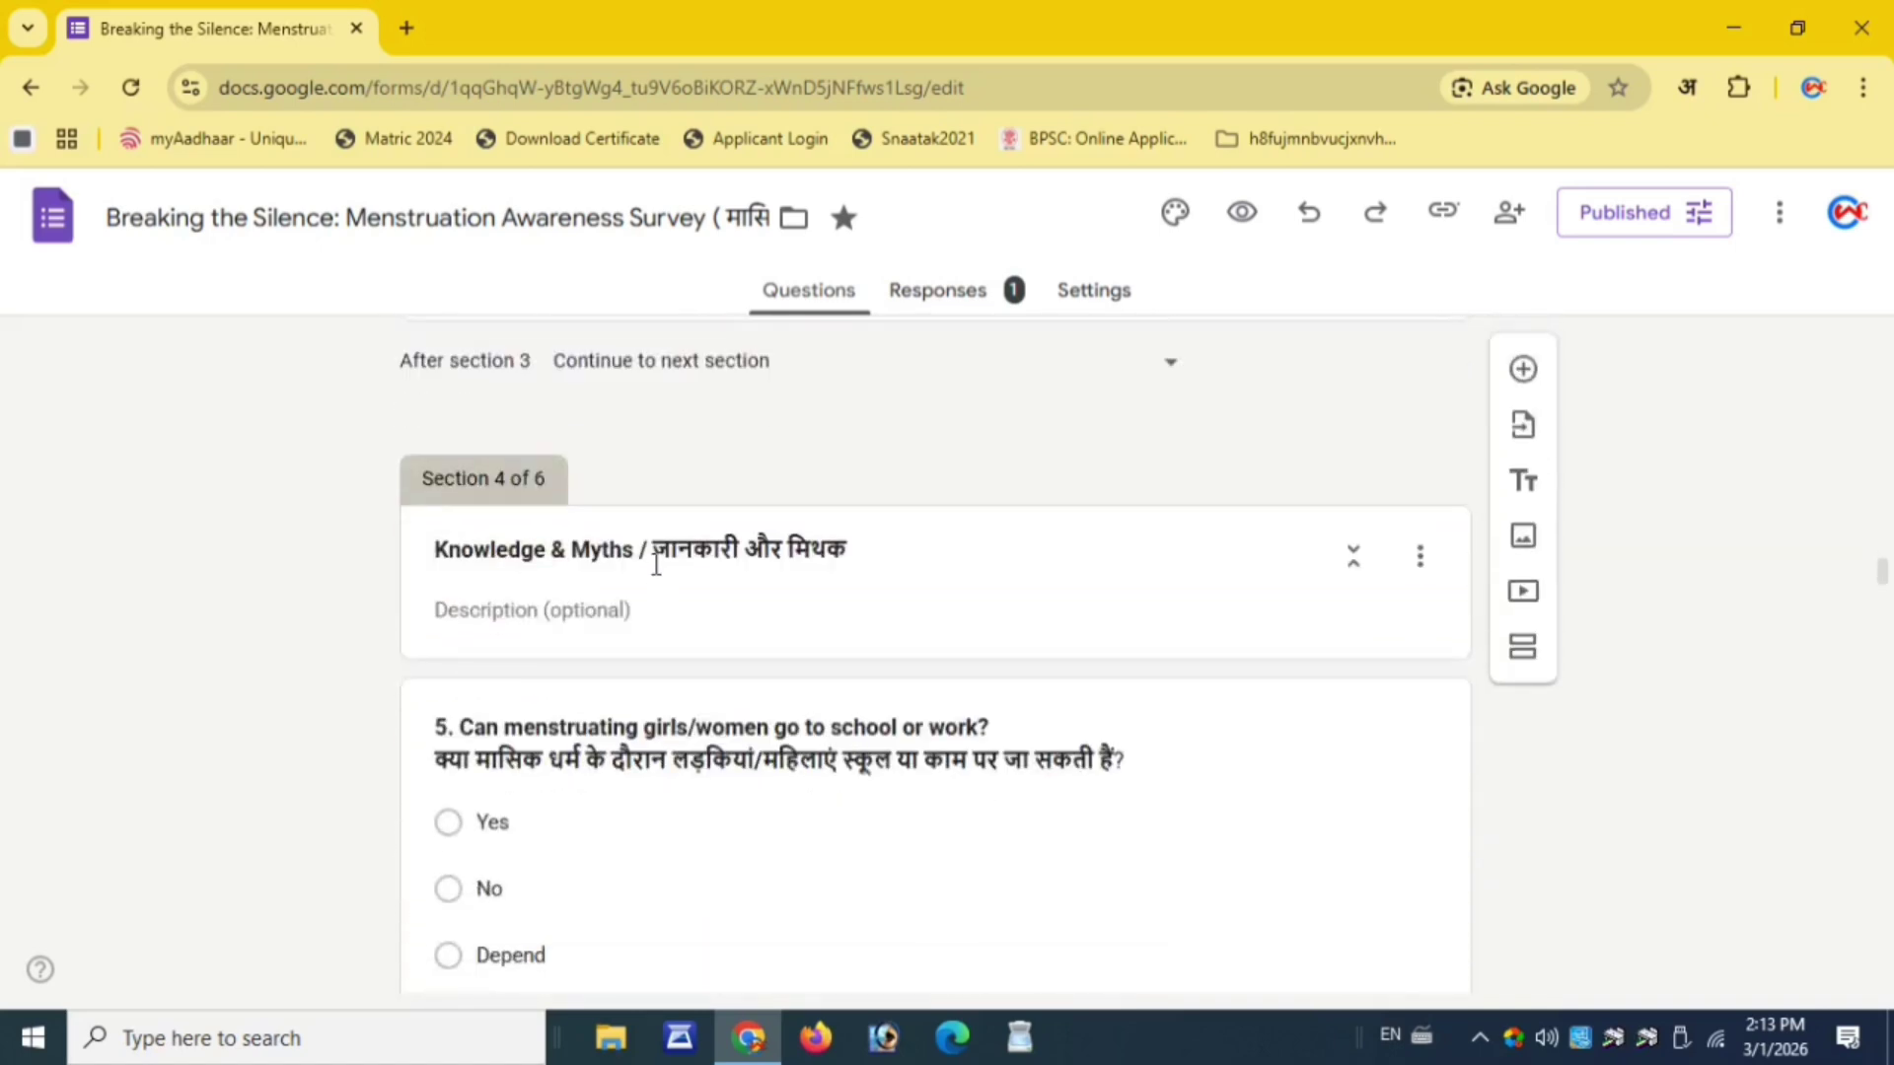
scroll(656, 572, "down", 11)
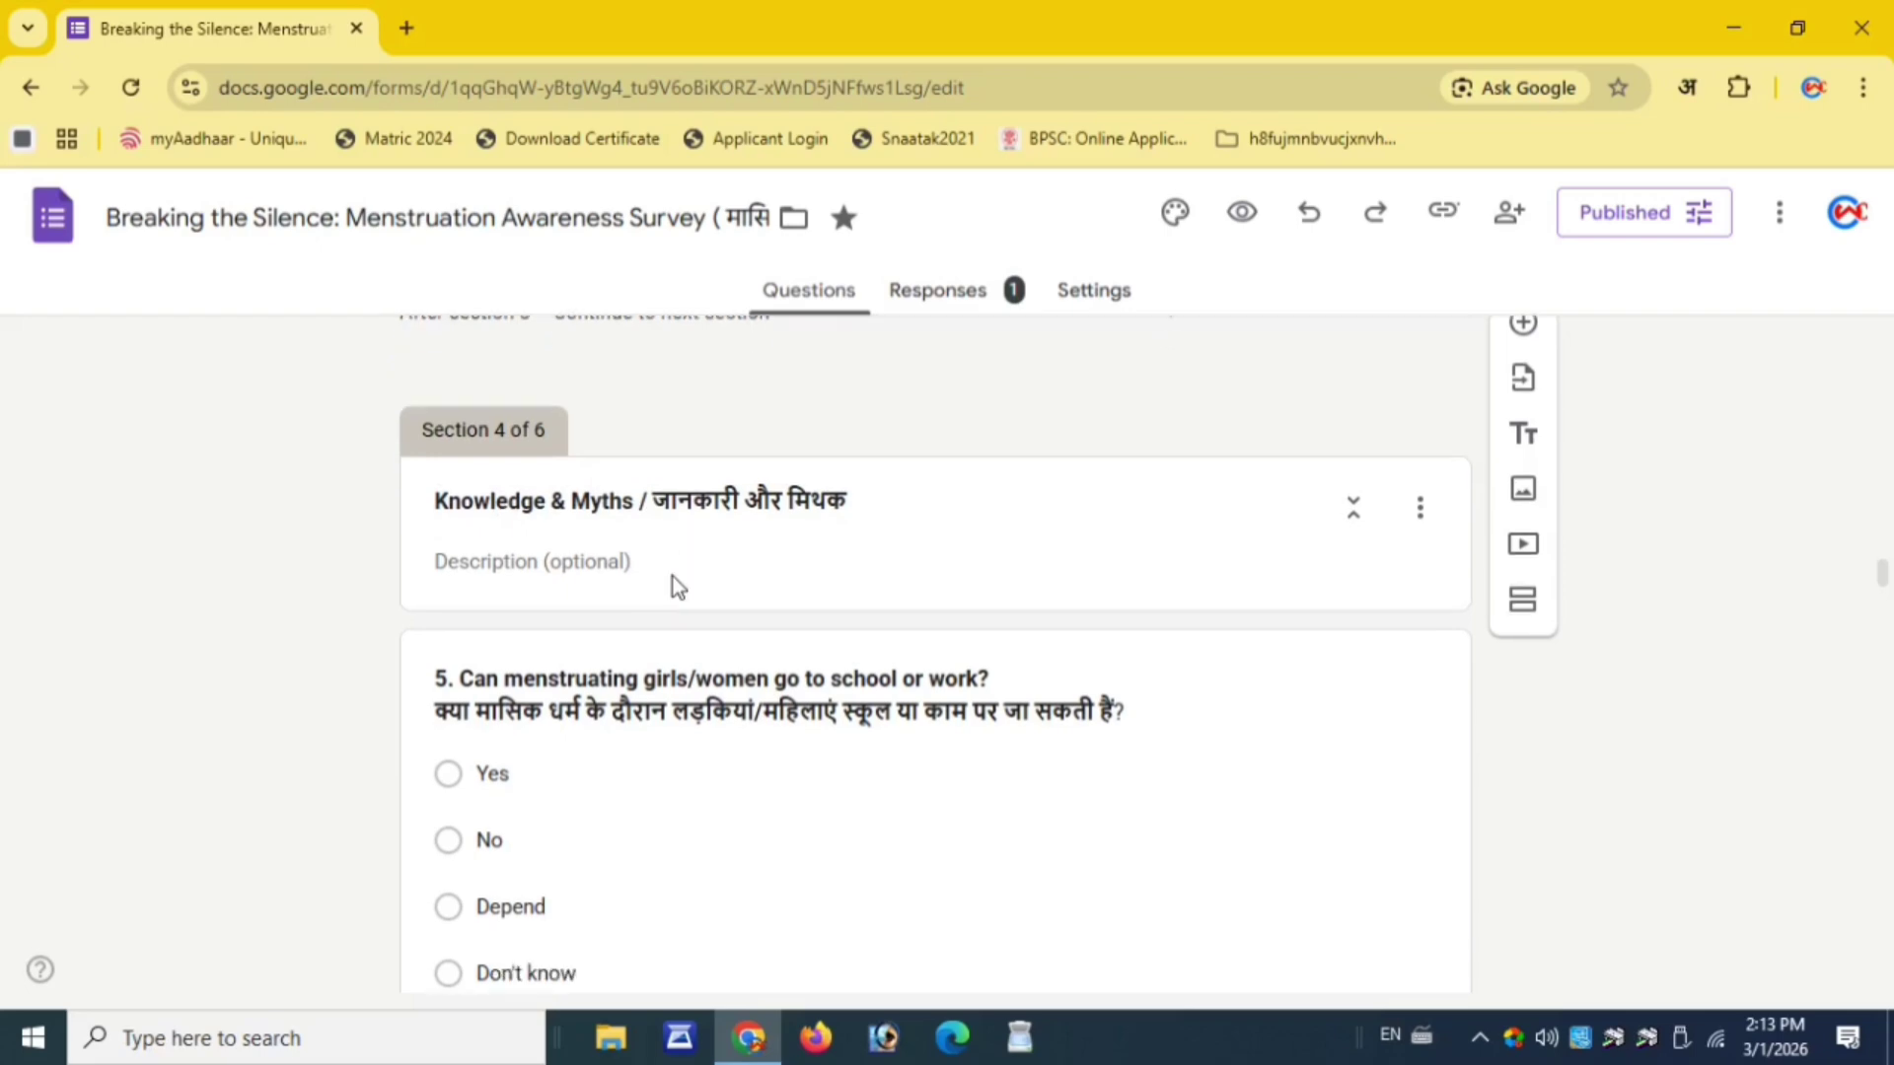
scroll(678, 587, "down", 20)
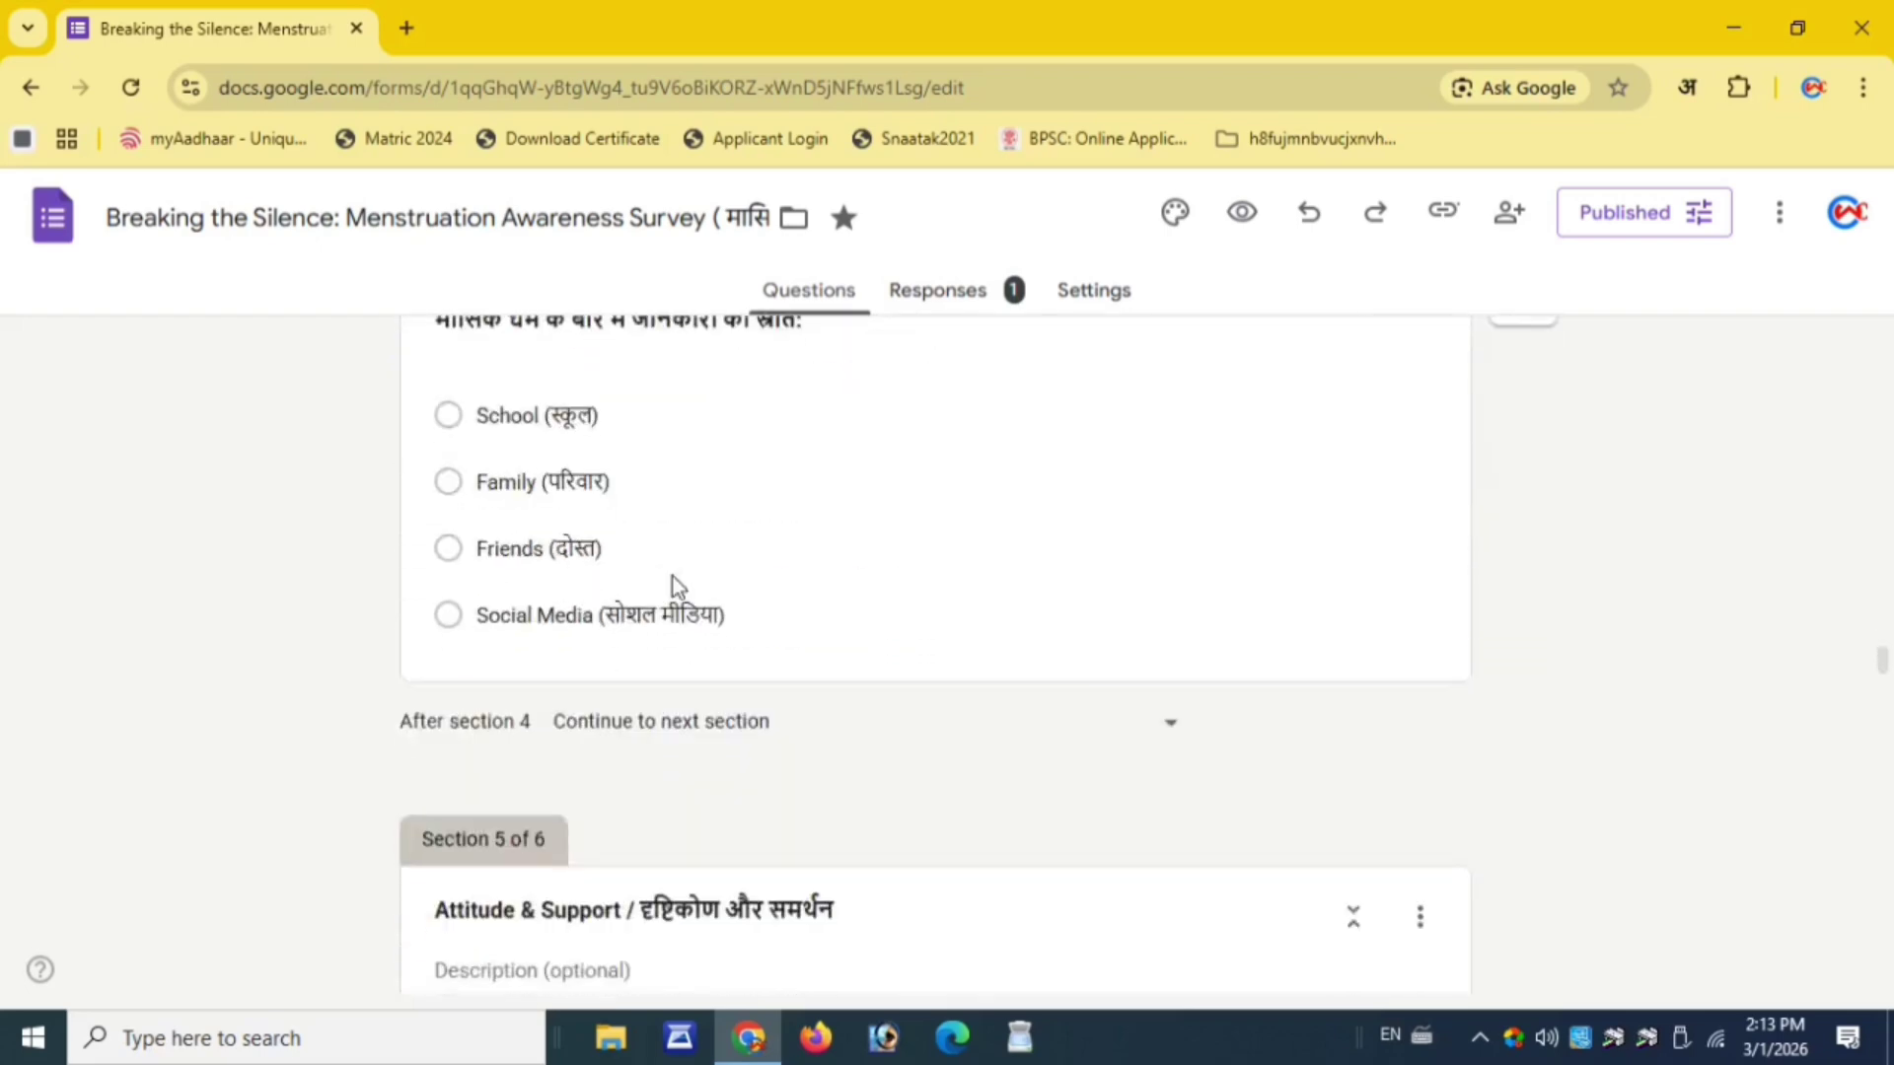
scroll(678, 587, "down", 20)
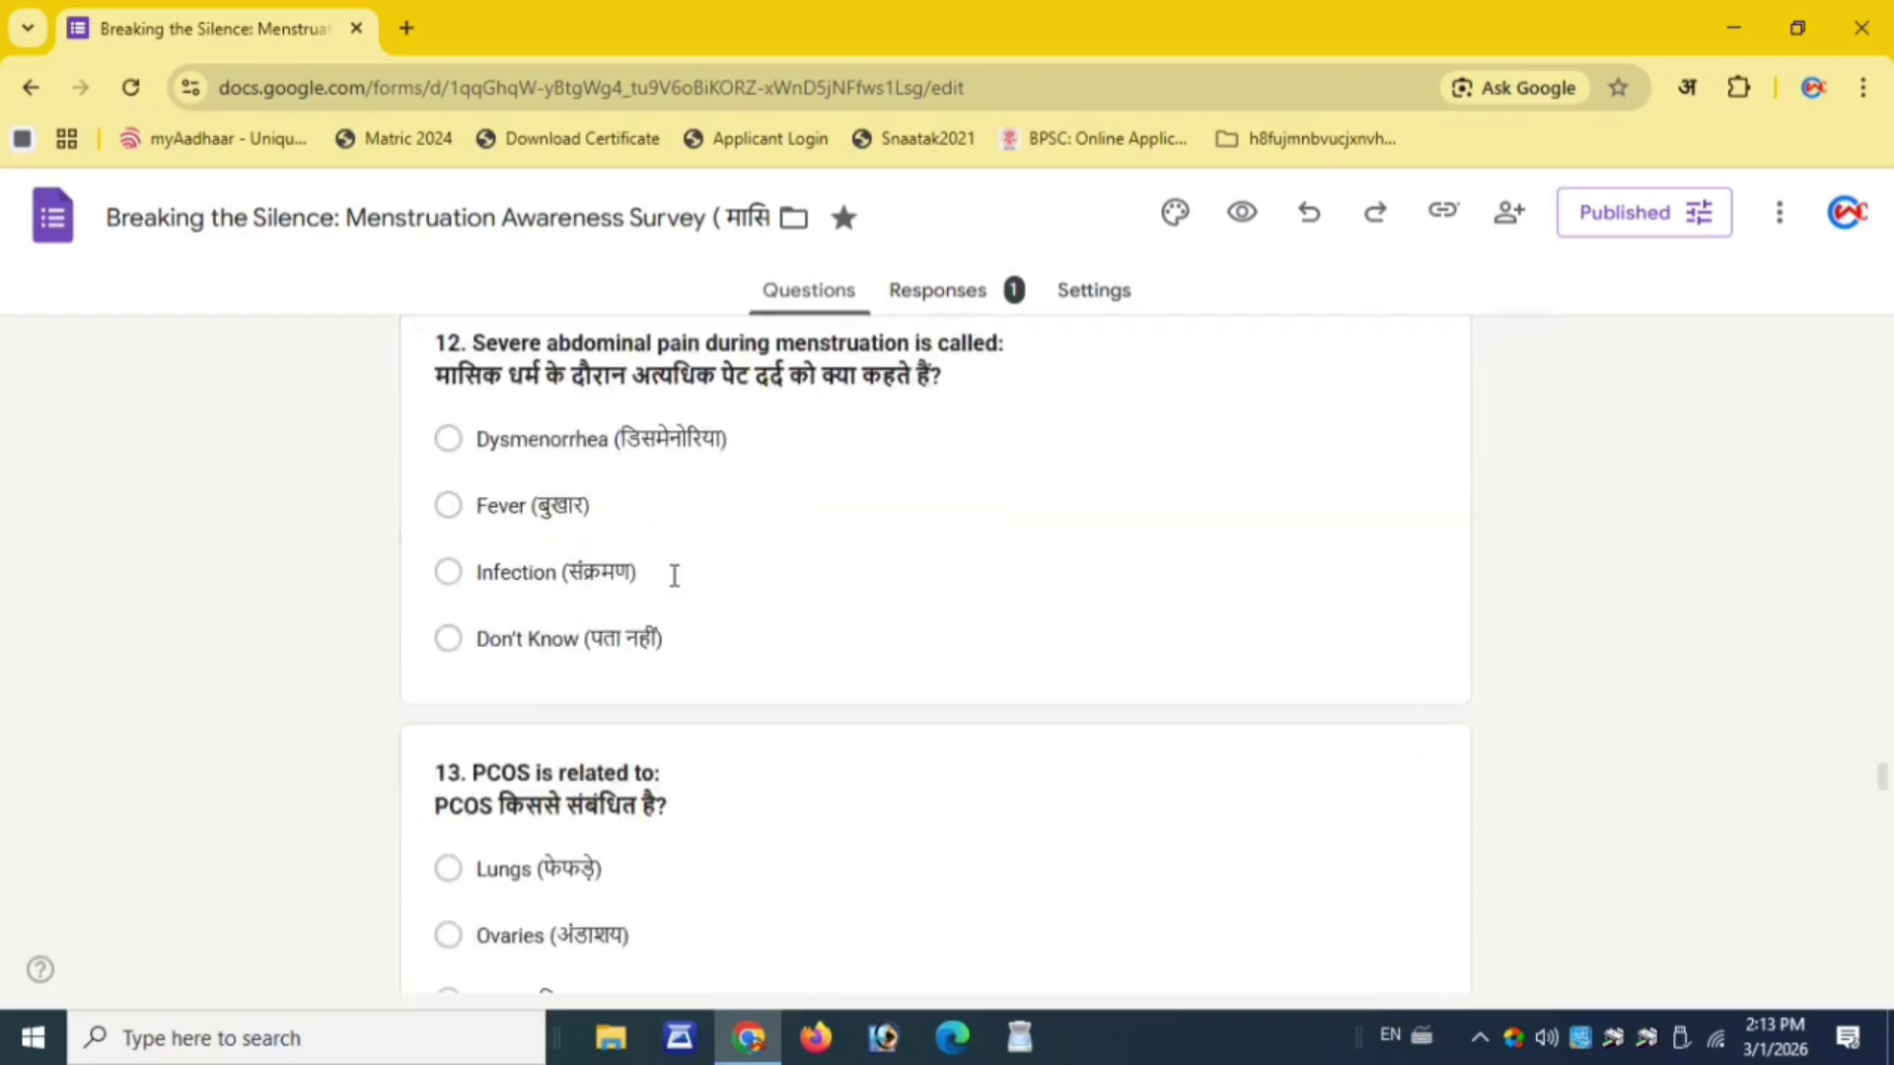
scroll(677, 579, "down", 20)
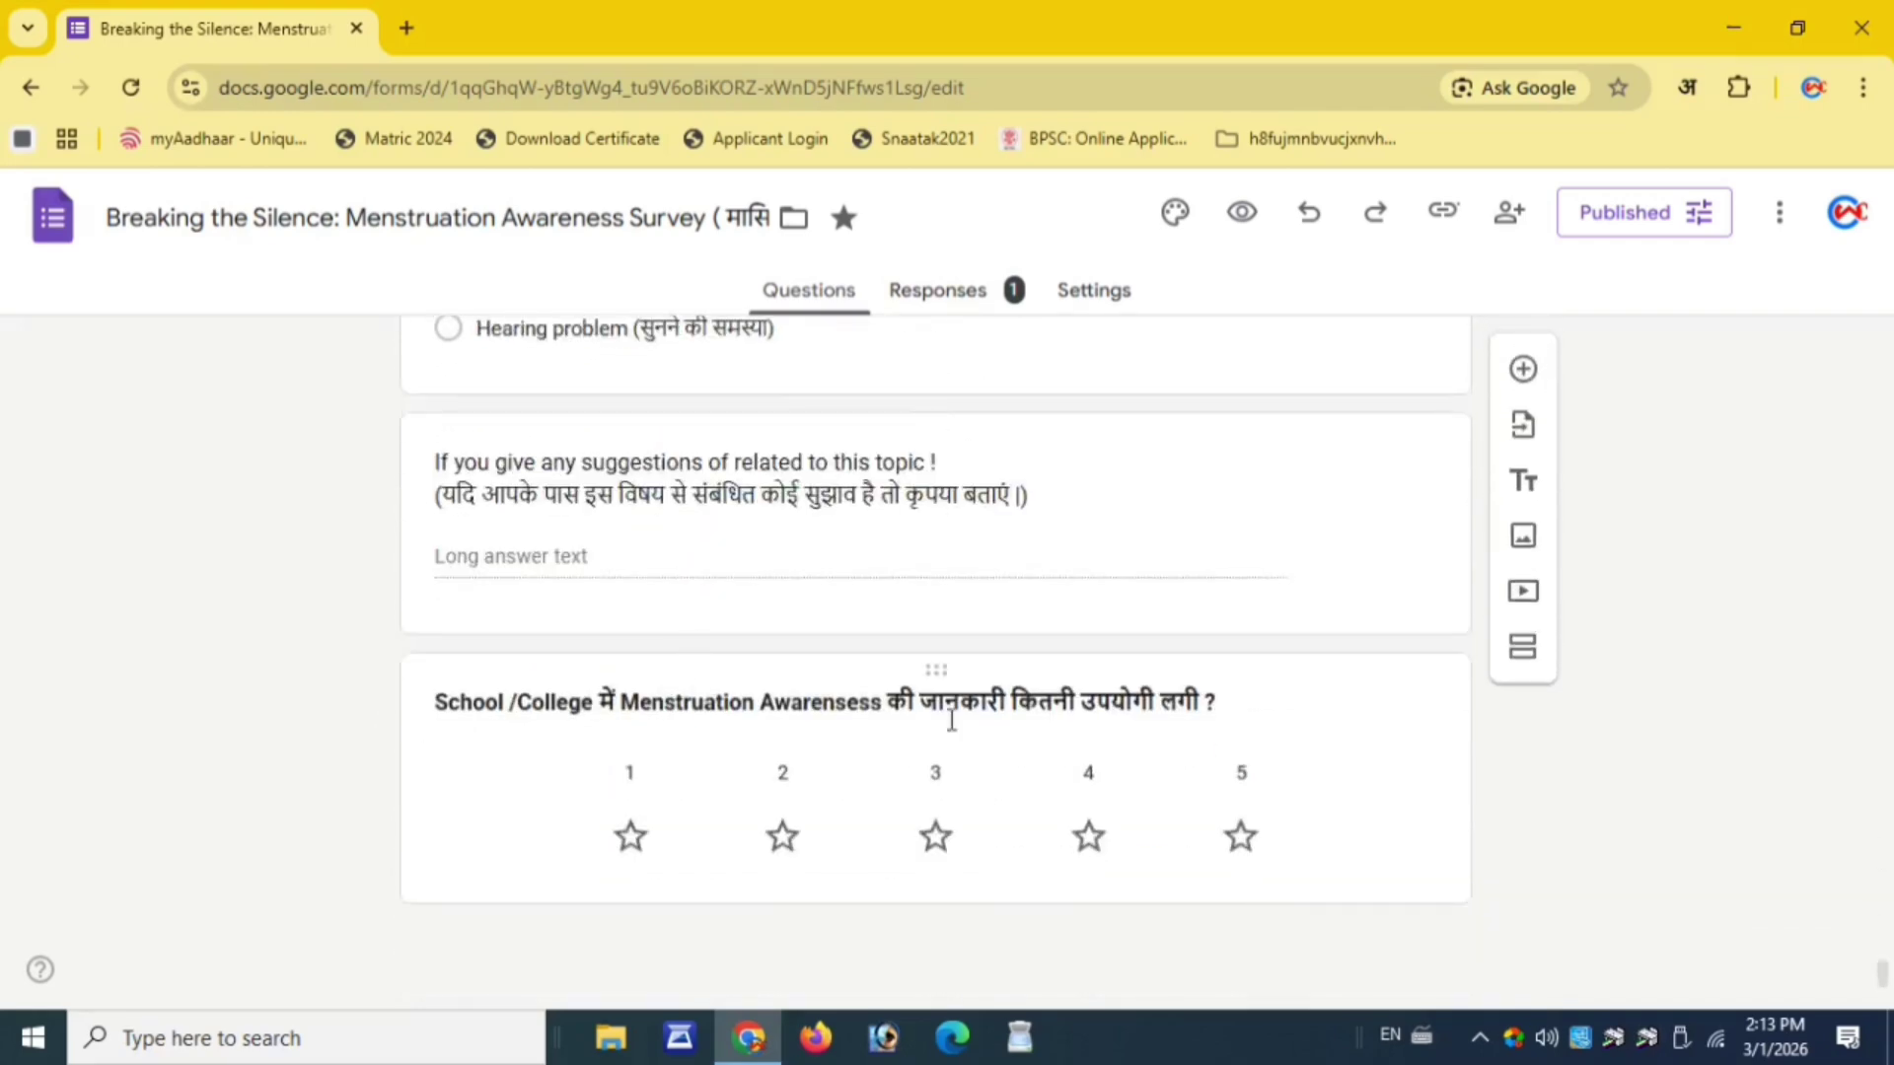
Review the Basic Information section's required questions on full name, gender, age, qualification and address, including their answer types
scroll(960, 784, "up", 3)
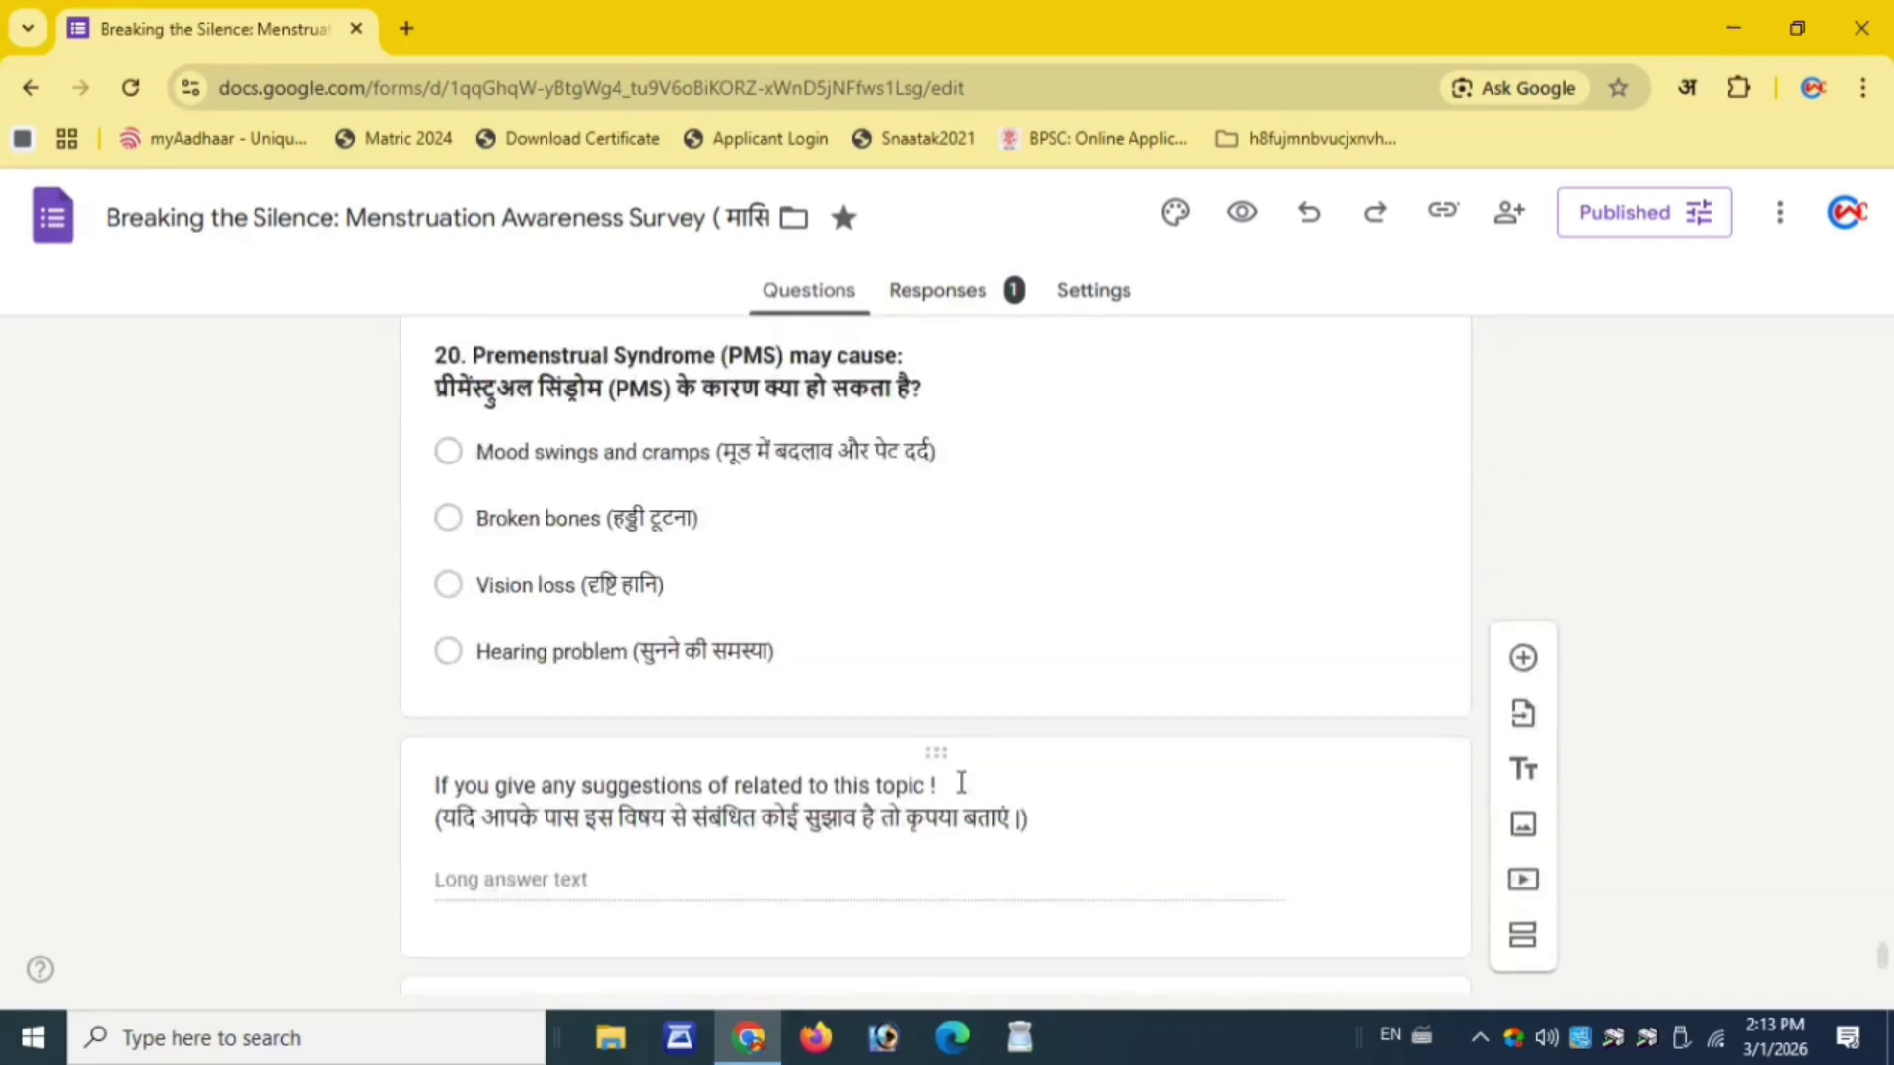
scroll(961, 784, "up", 20)
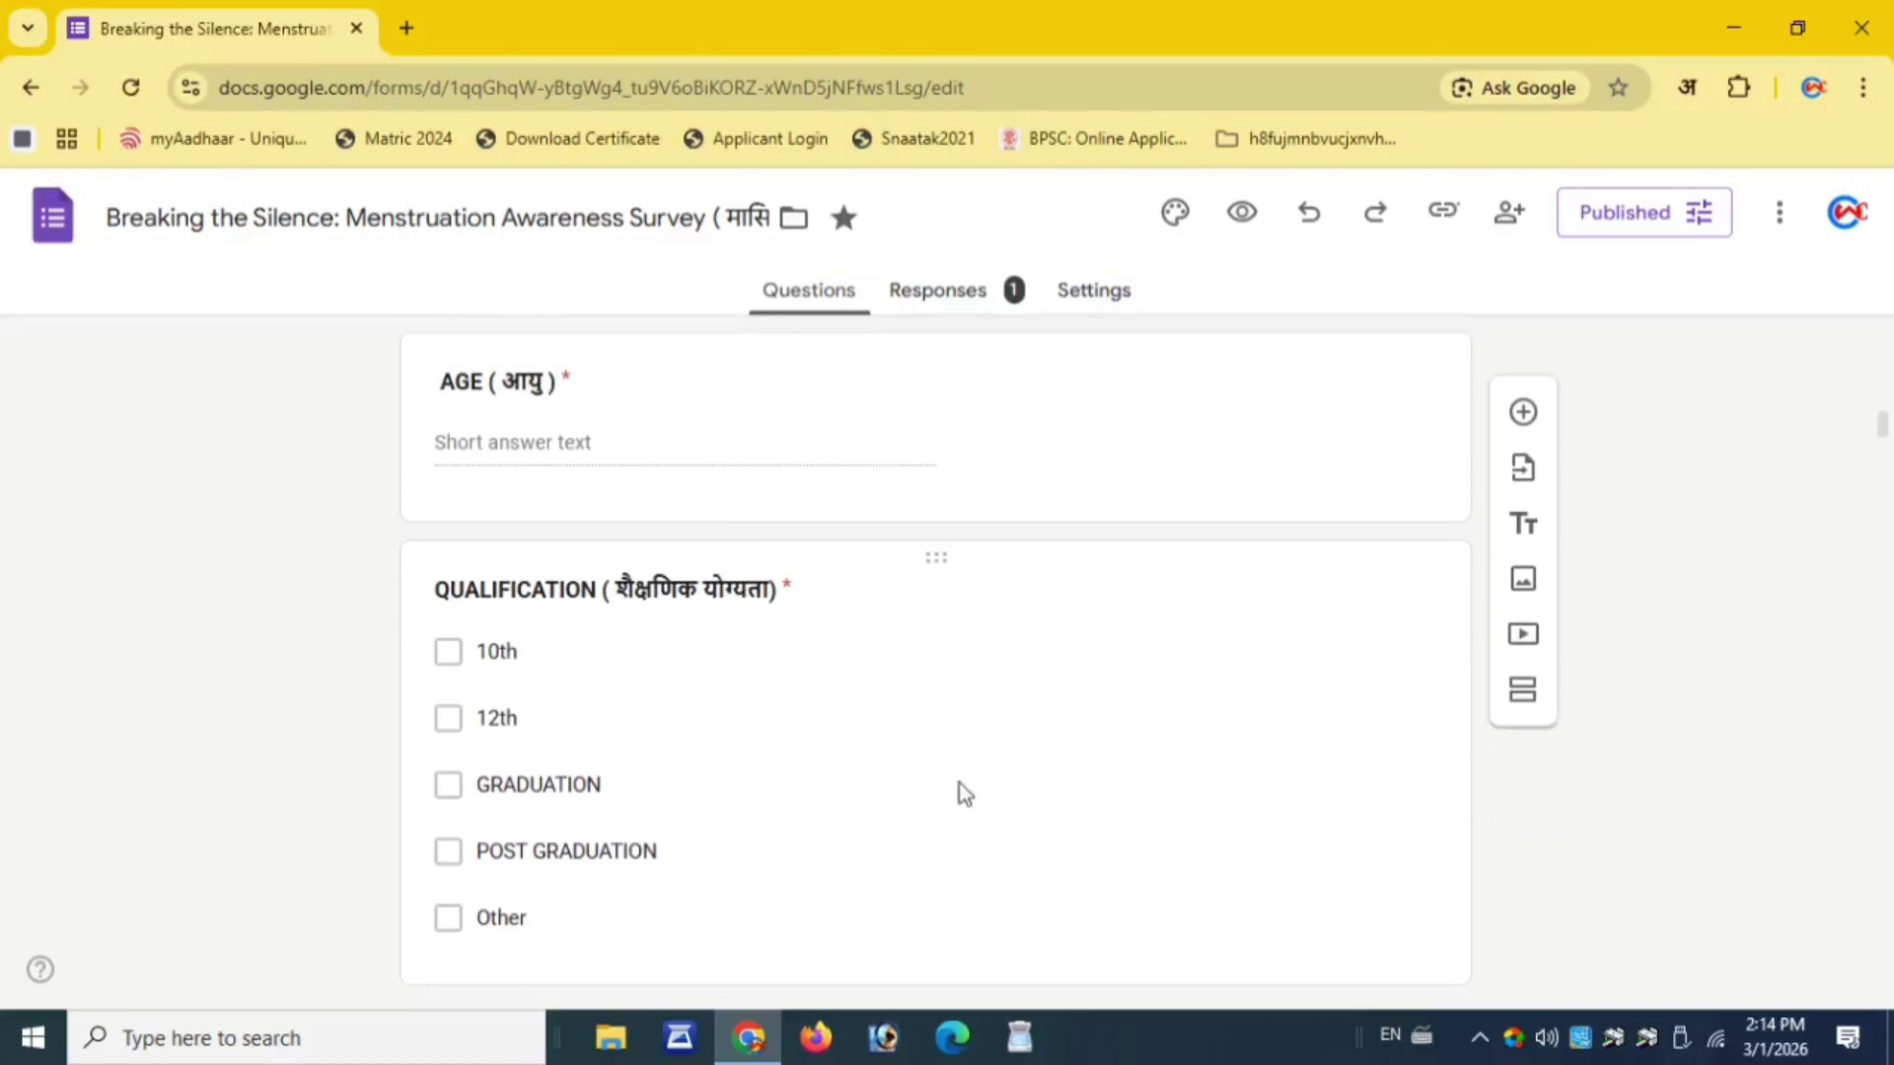
scroll(964, 794, "up", 1)
scroll(965, 794, "up", 1)
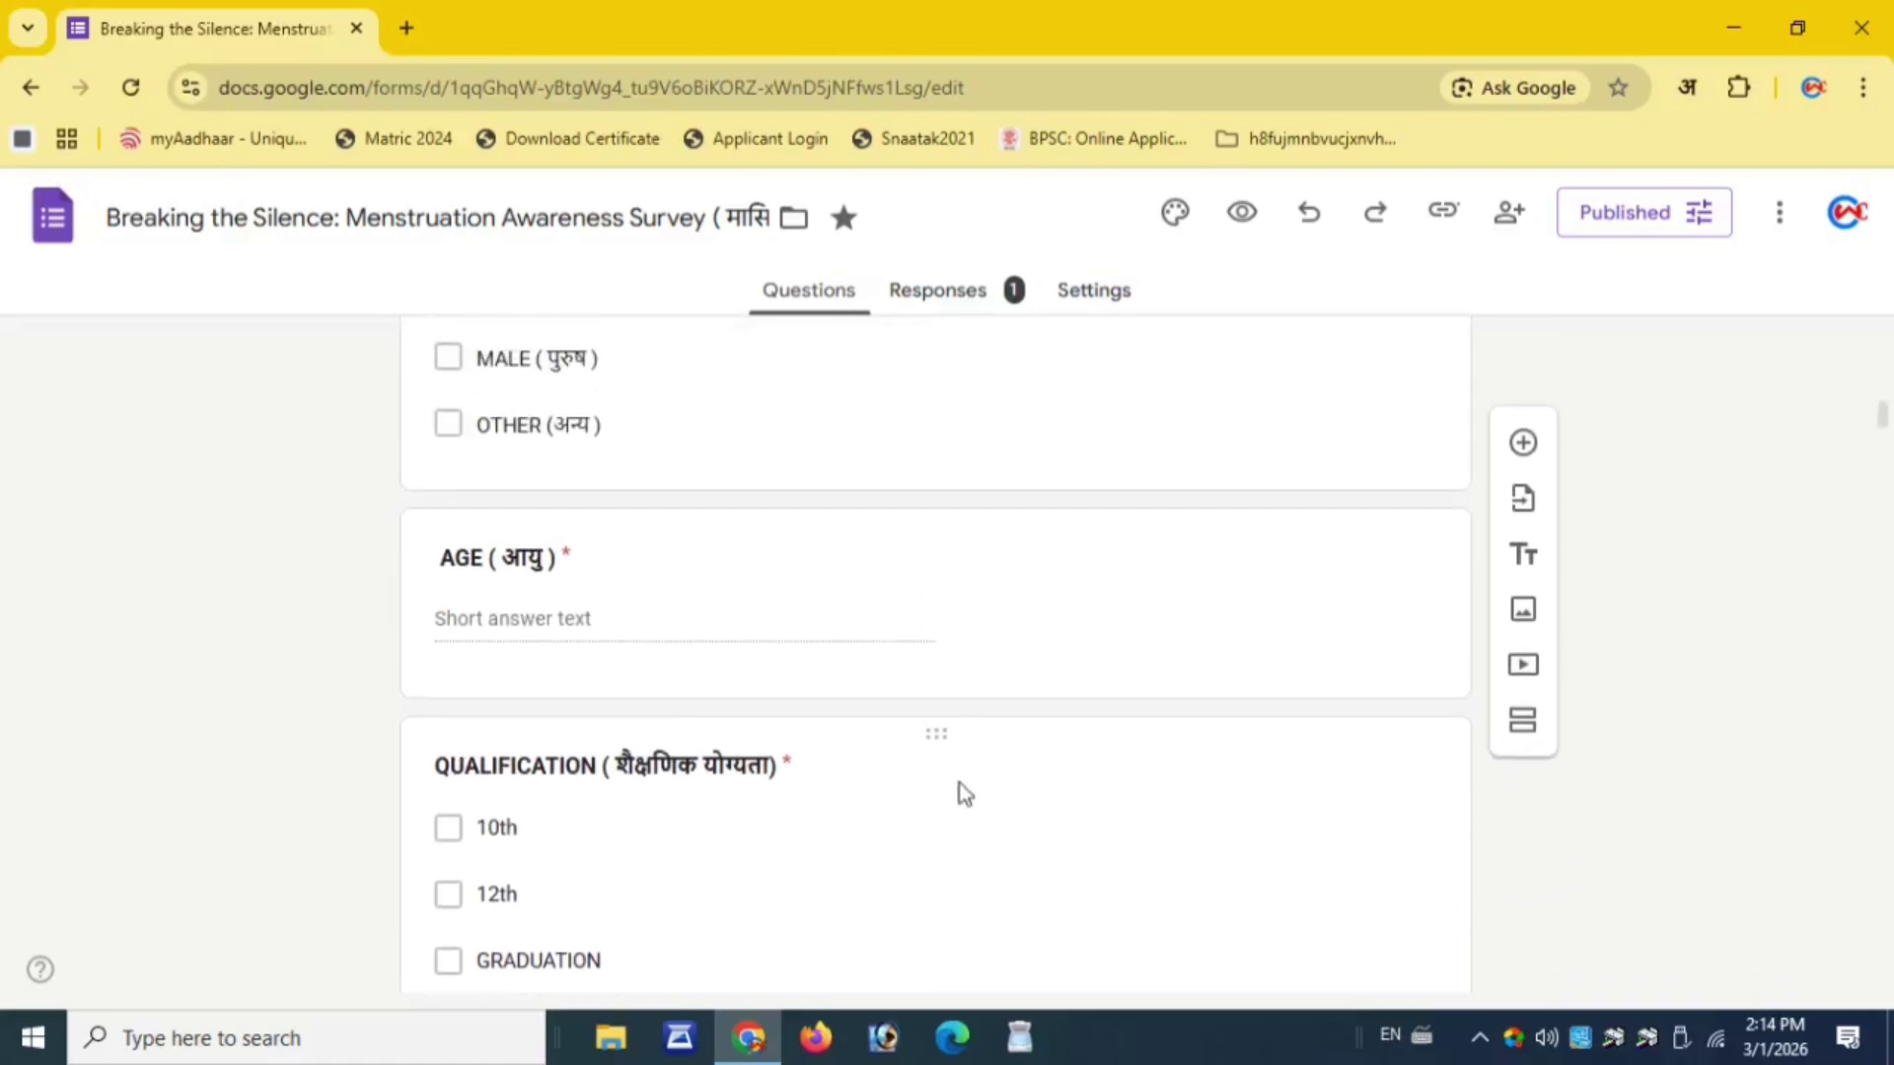
scroll(965, 794, "up", 2)
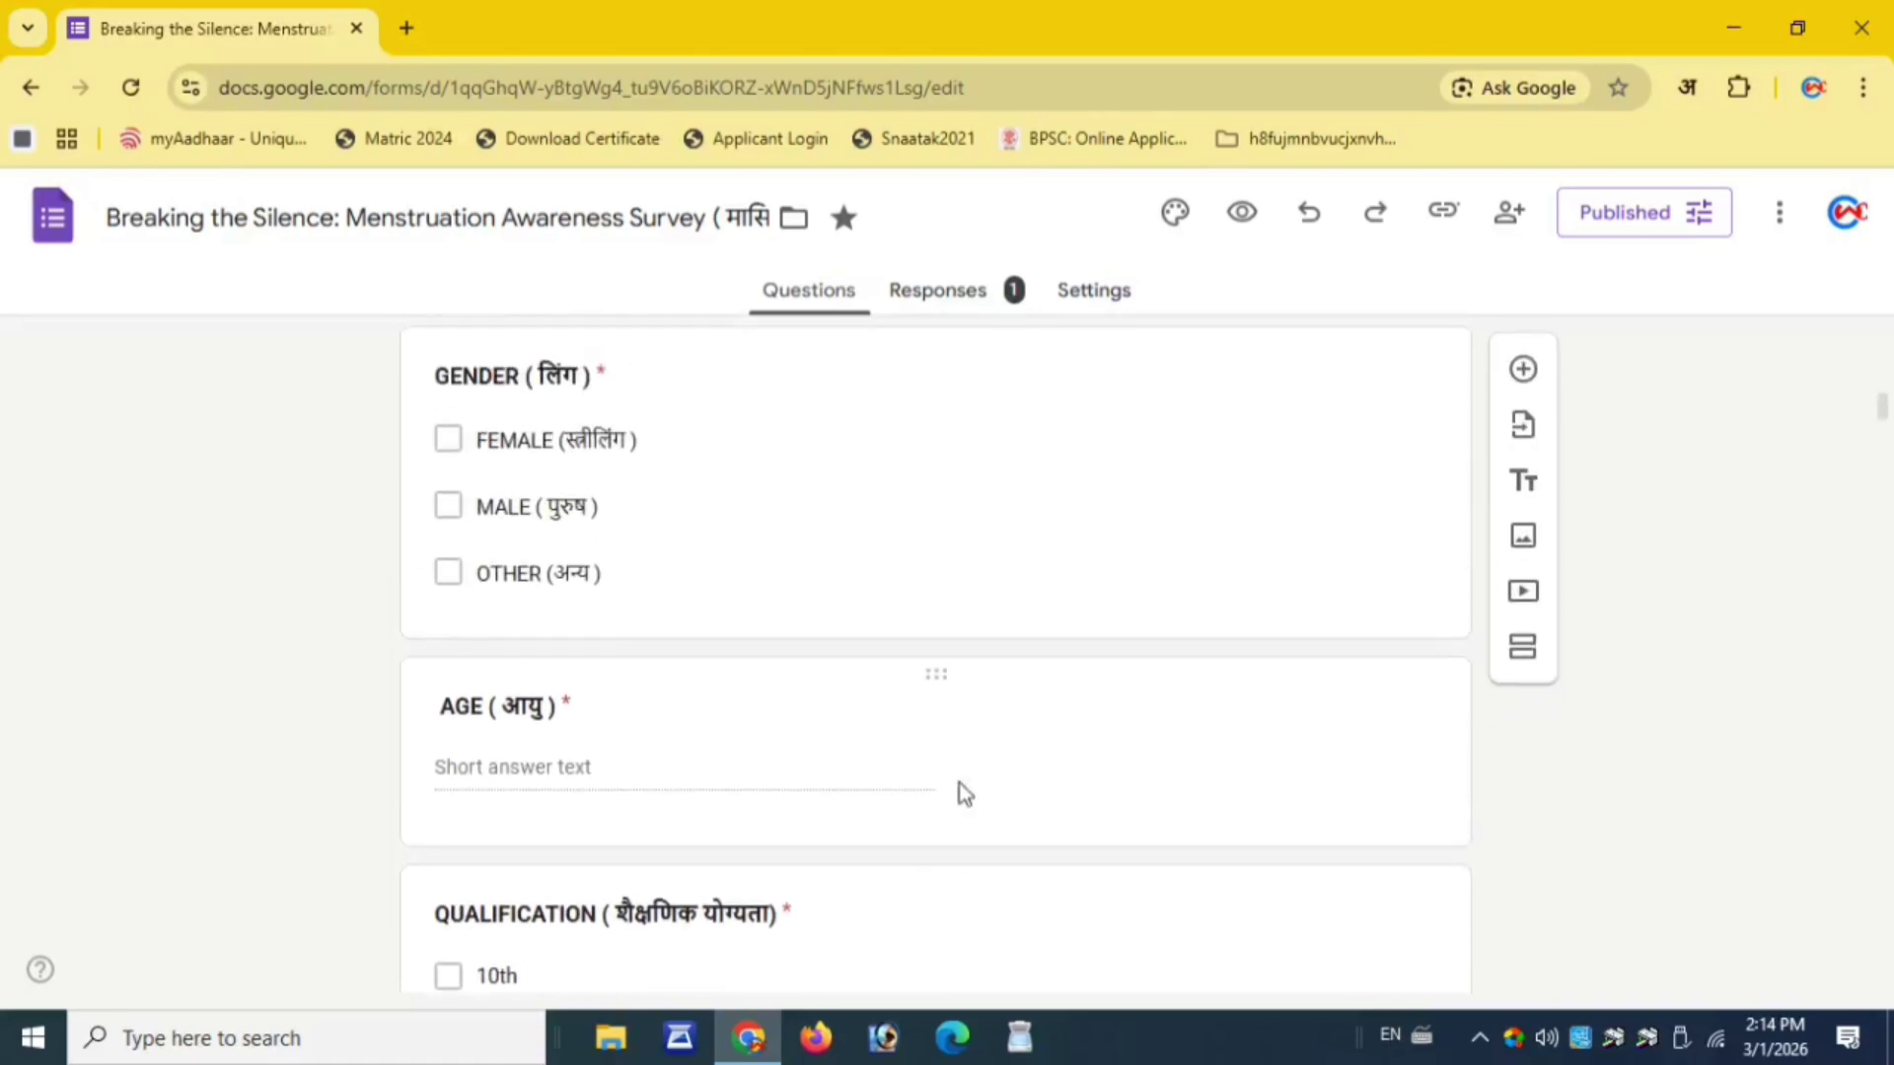
scroll(965, 794, "up", 3)
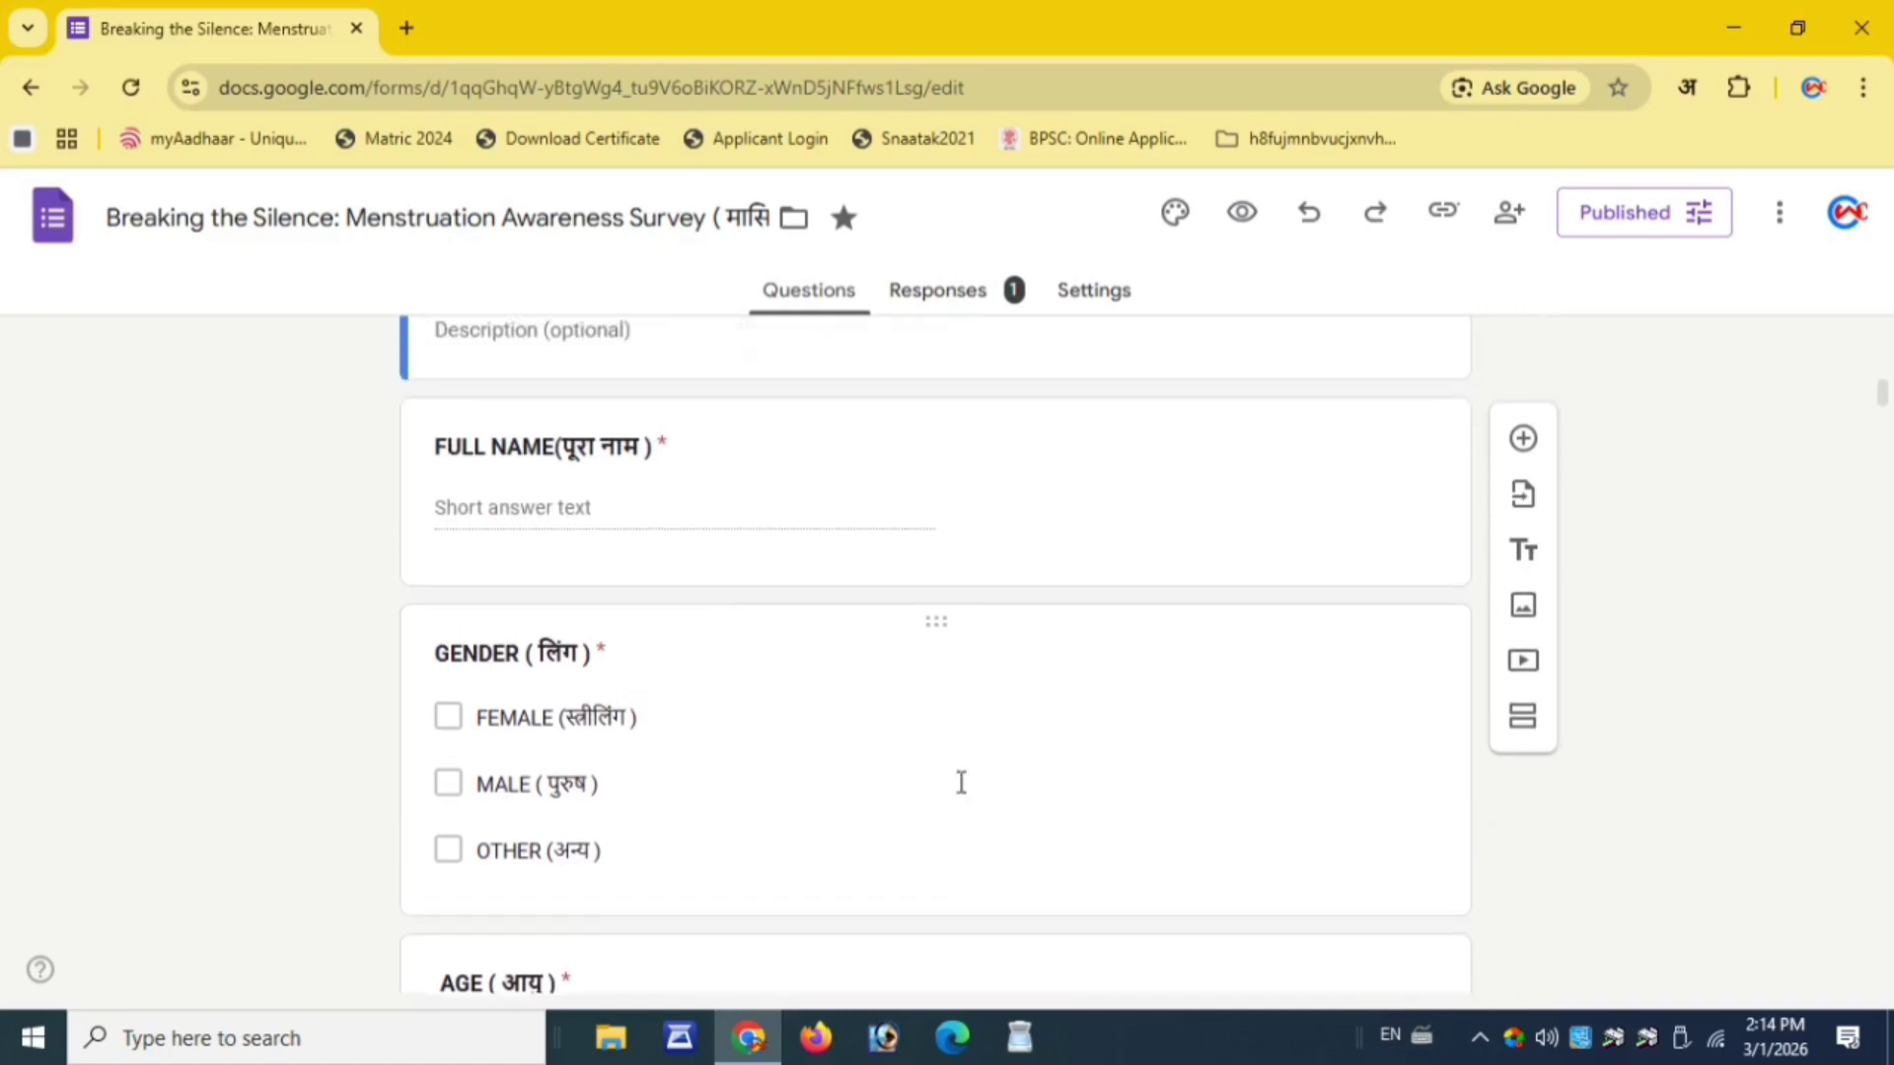
scroll(956, 789, "up", 3)
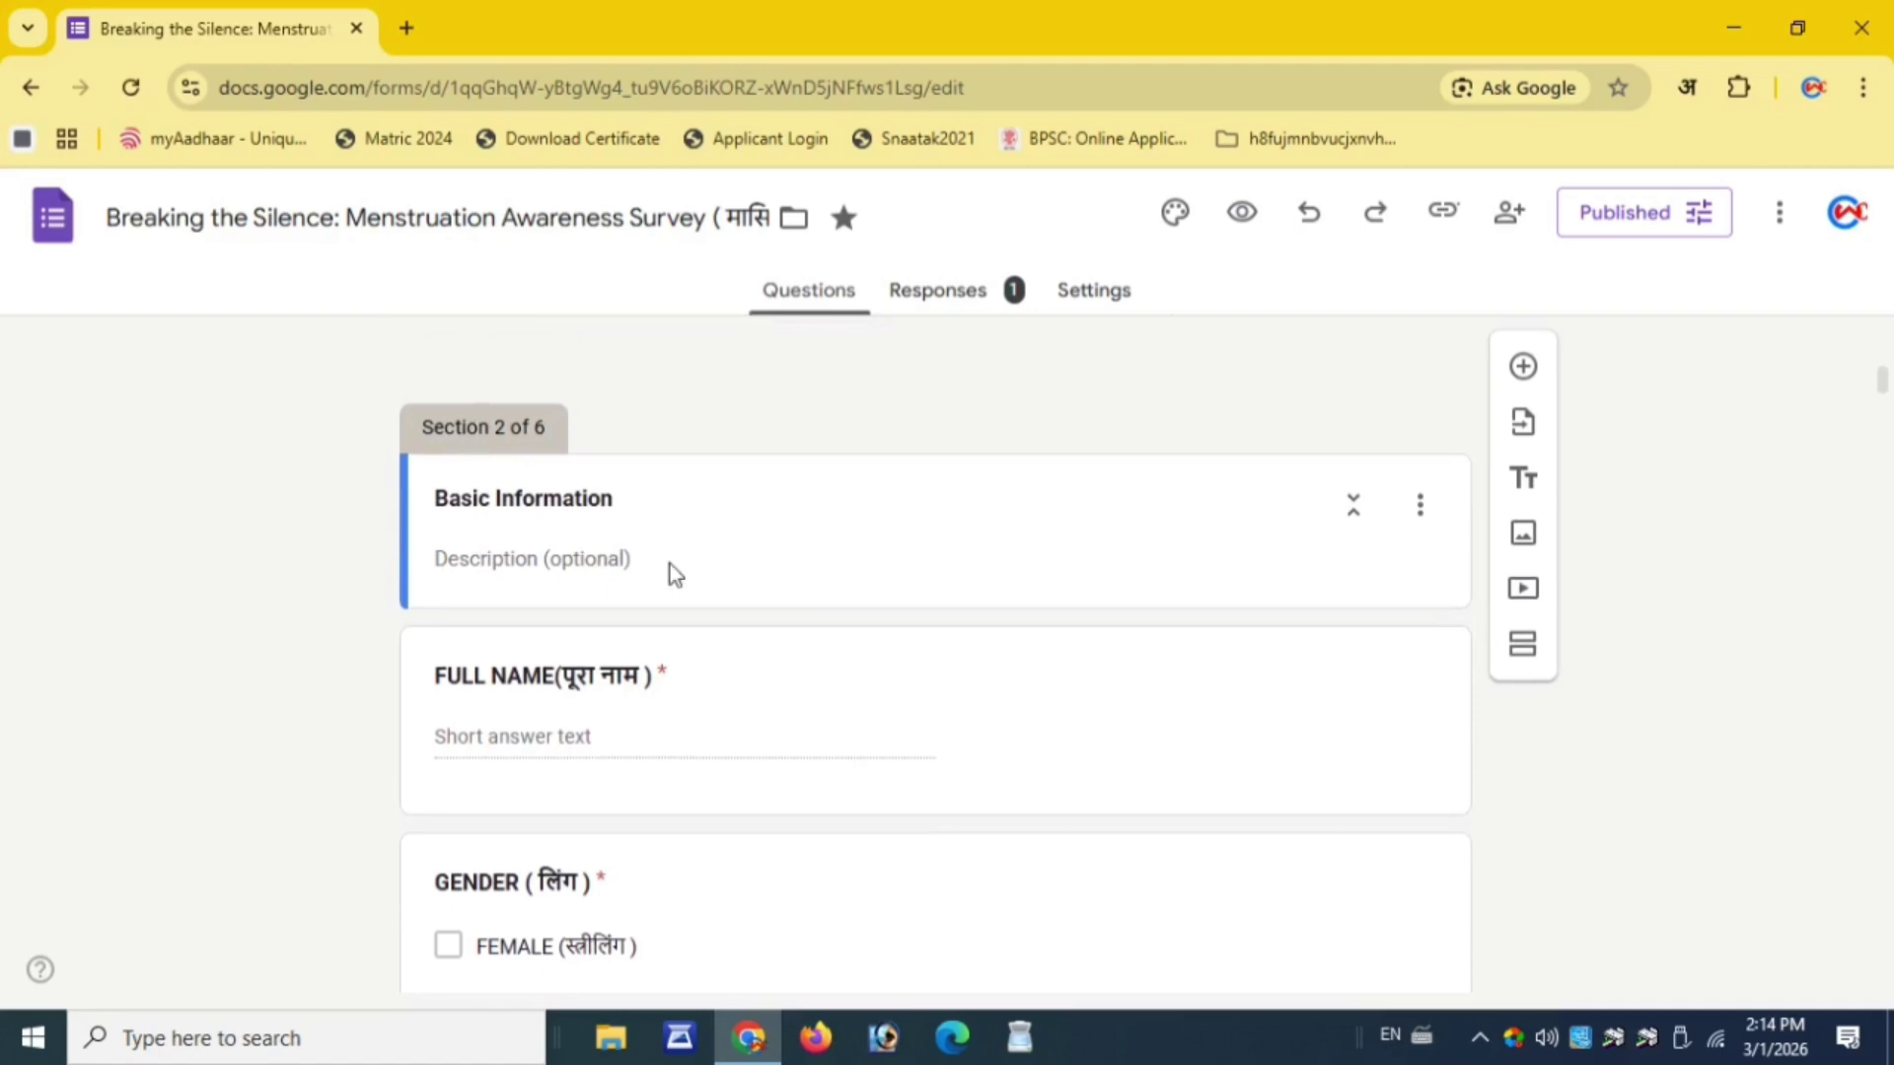
scroll(671, 562, "down", 2)
scroll(591, 592, "down", 6)
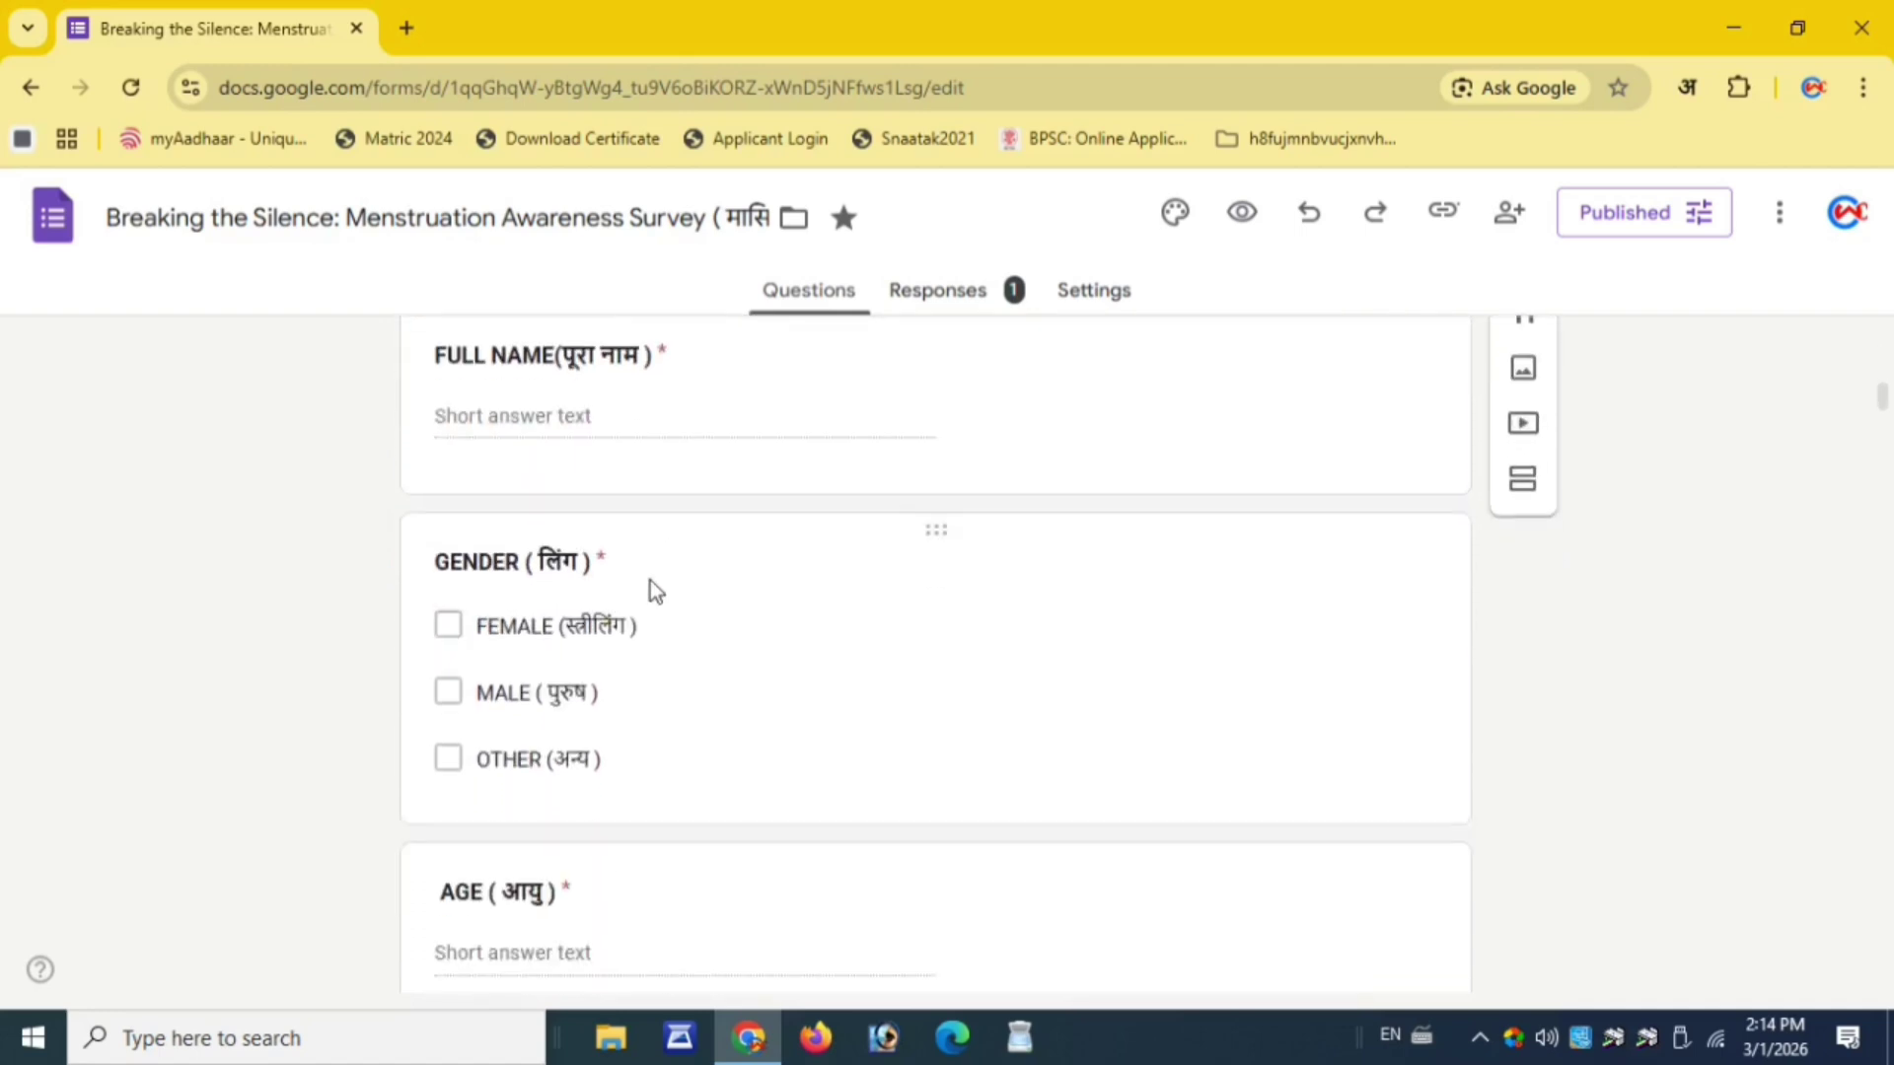
scroll(539, 680, "down", 5)
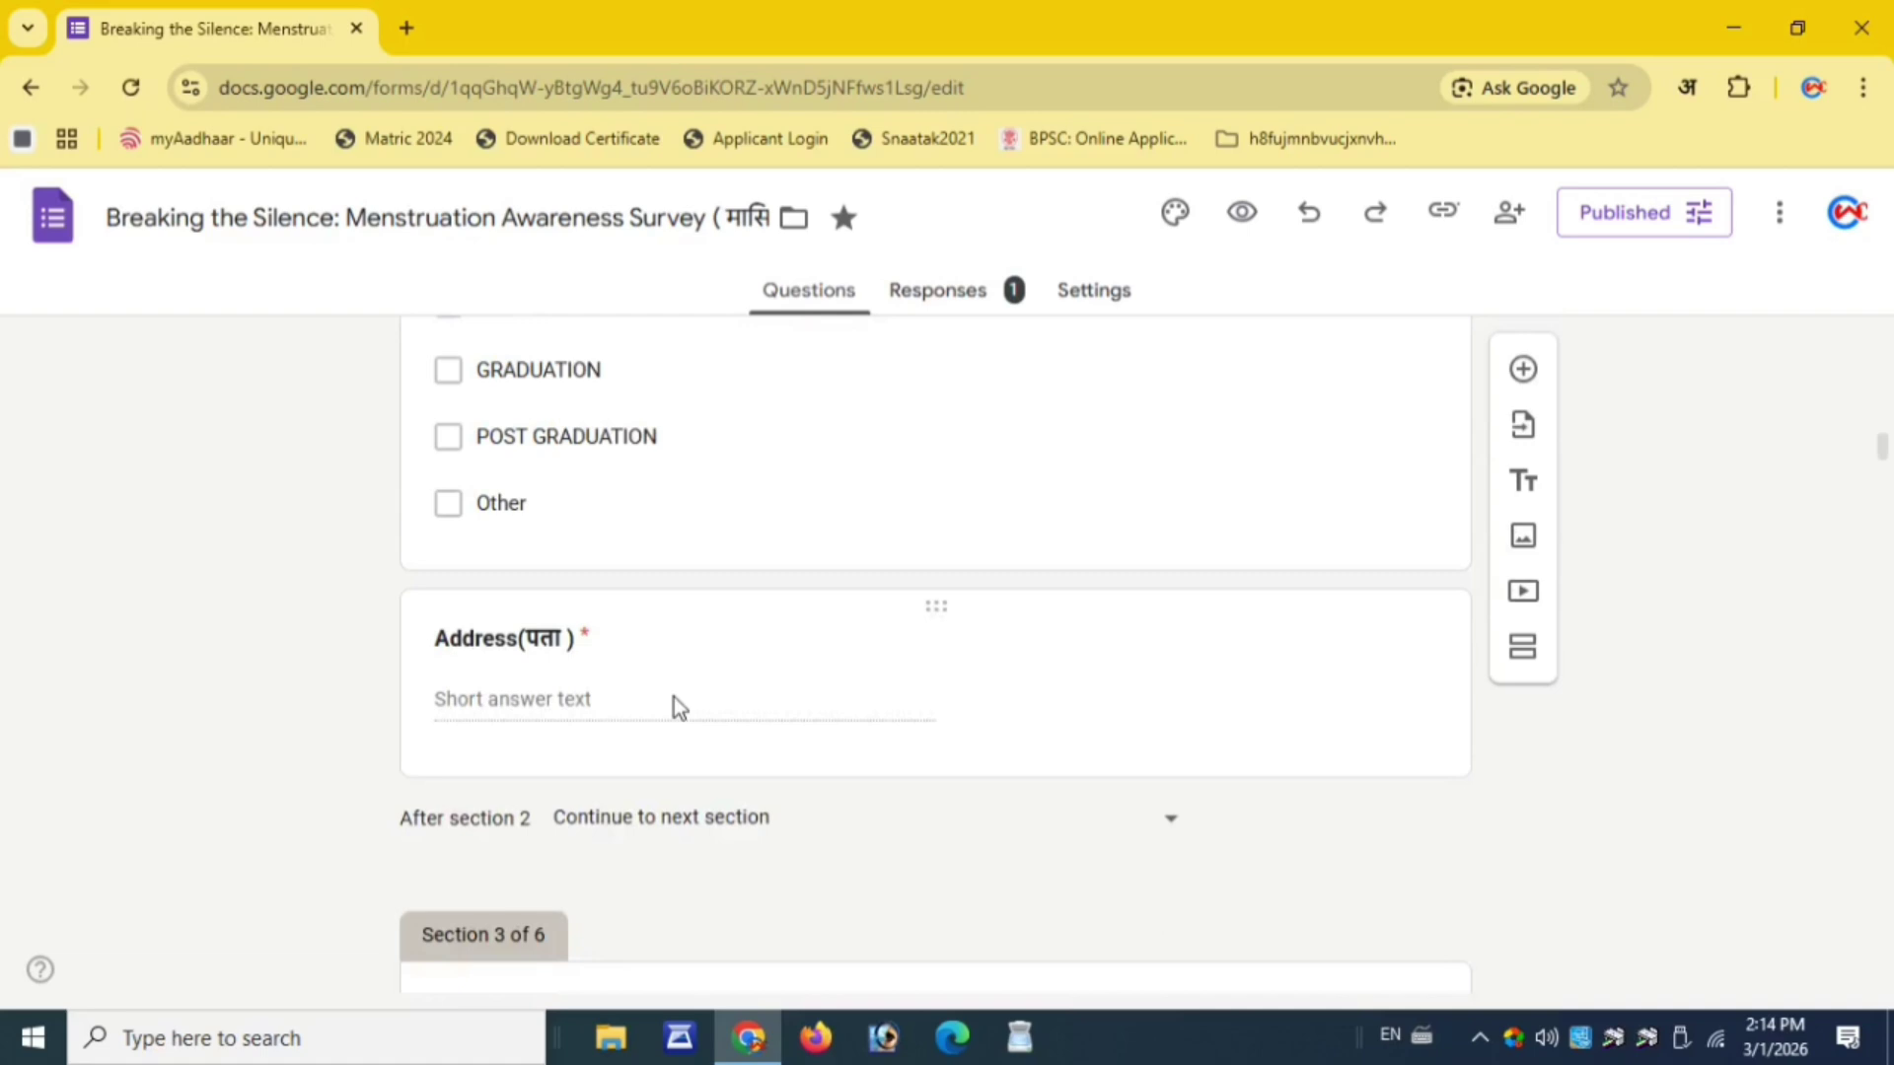
scroll(651, 696, "up", 3)
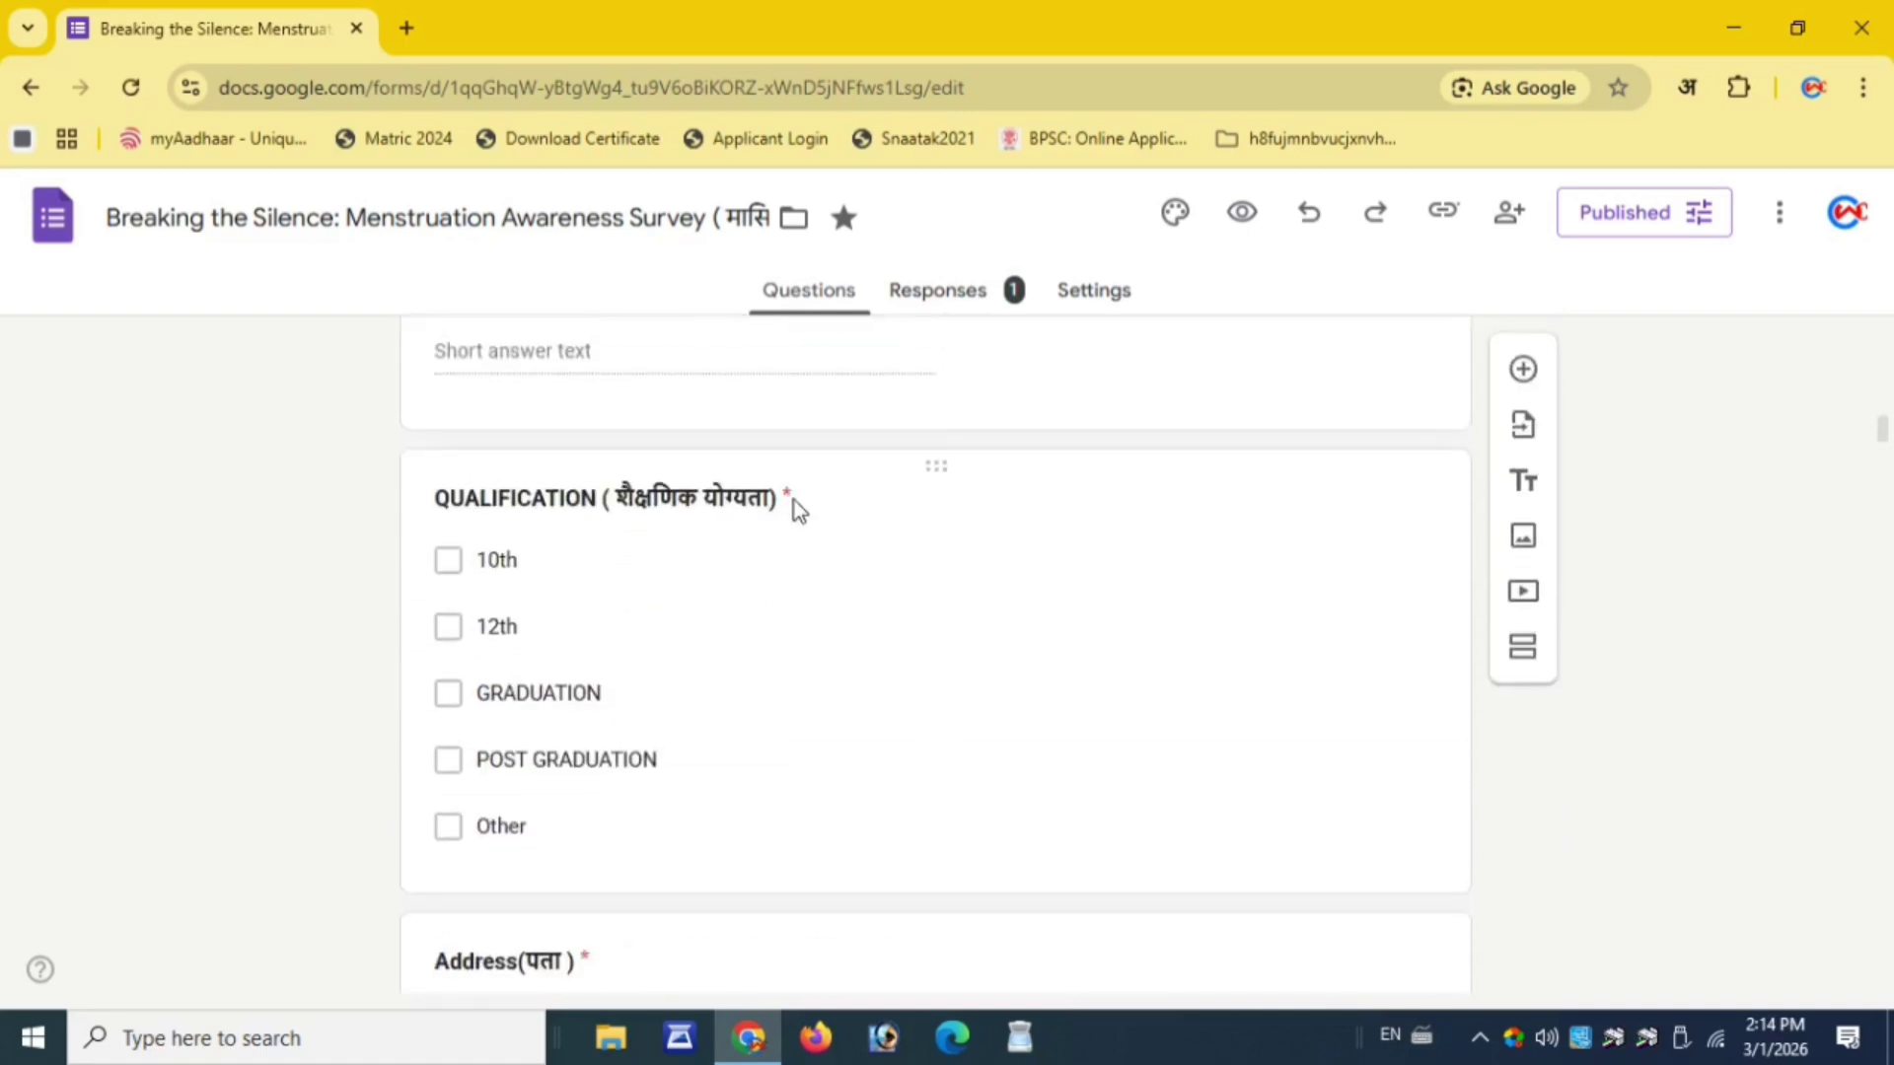
scroll(799, 510, "up", 6)
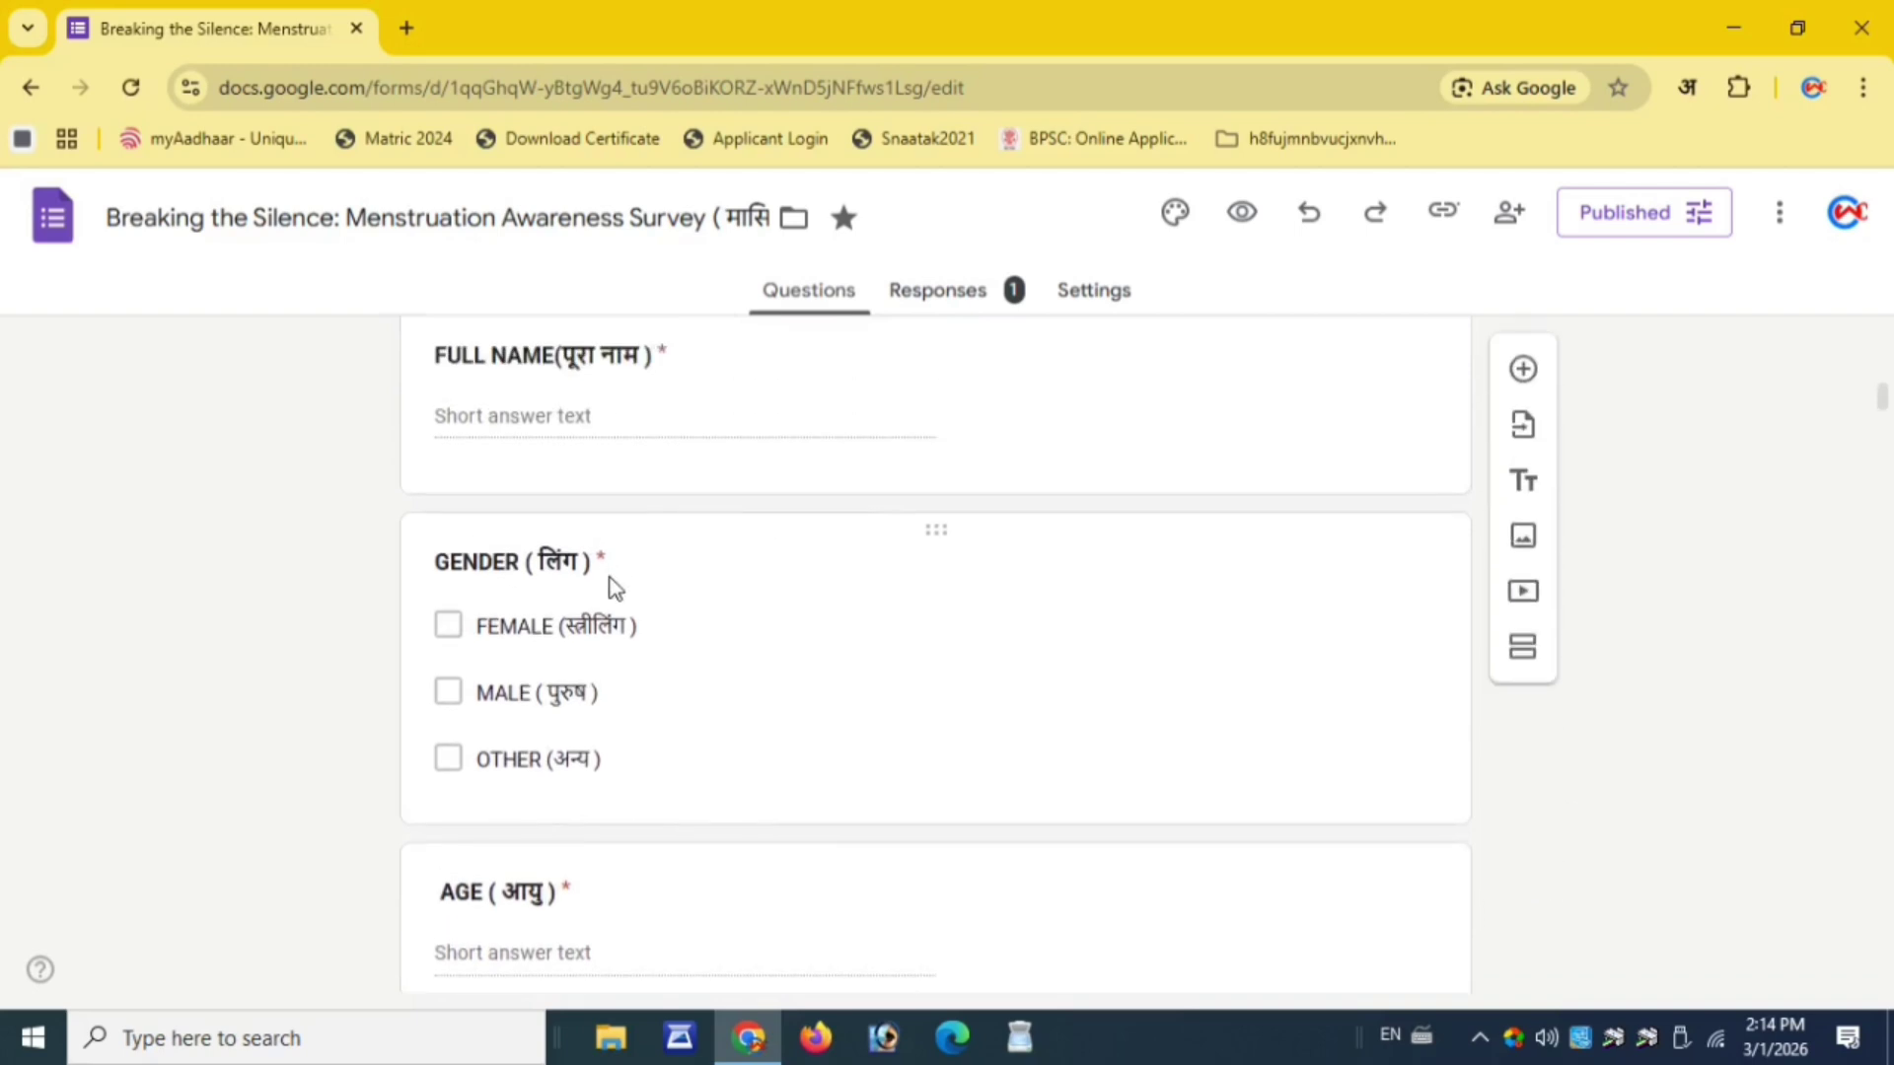
scroll(616, 589, "down", 6)
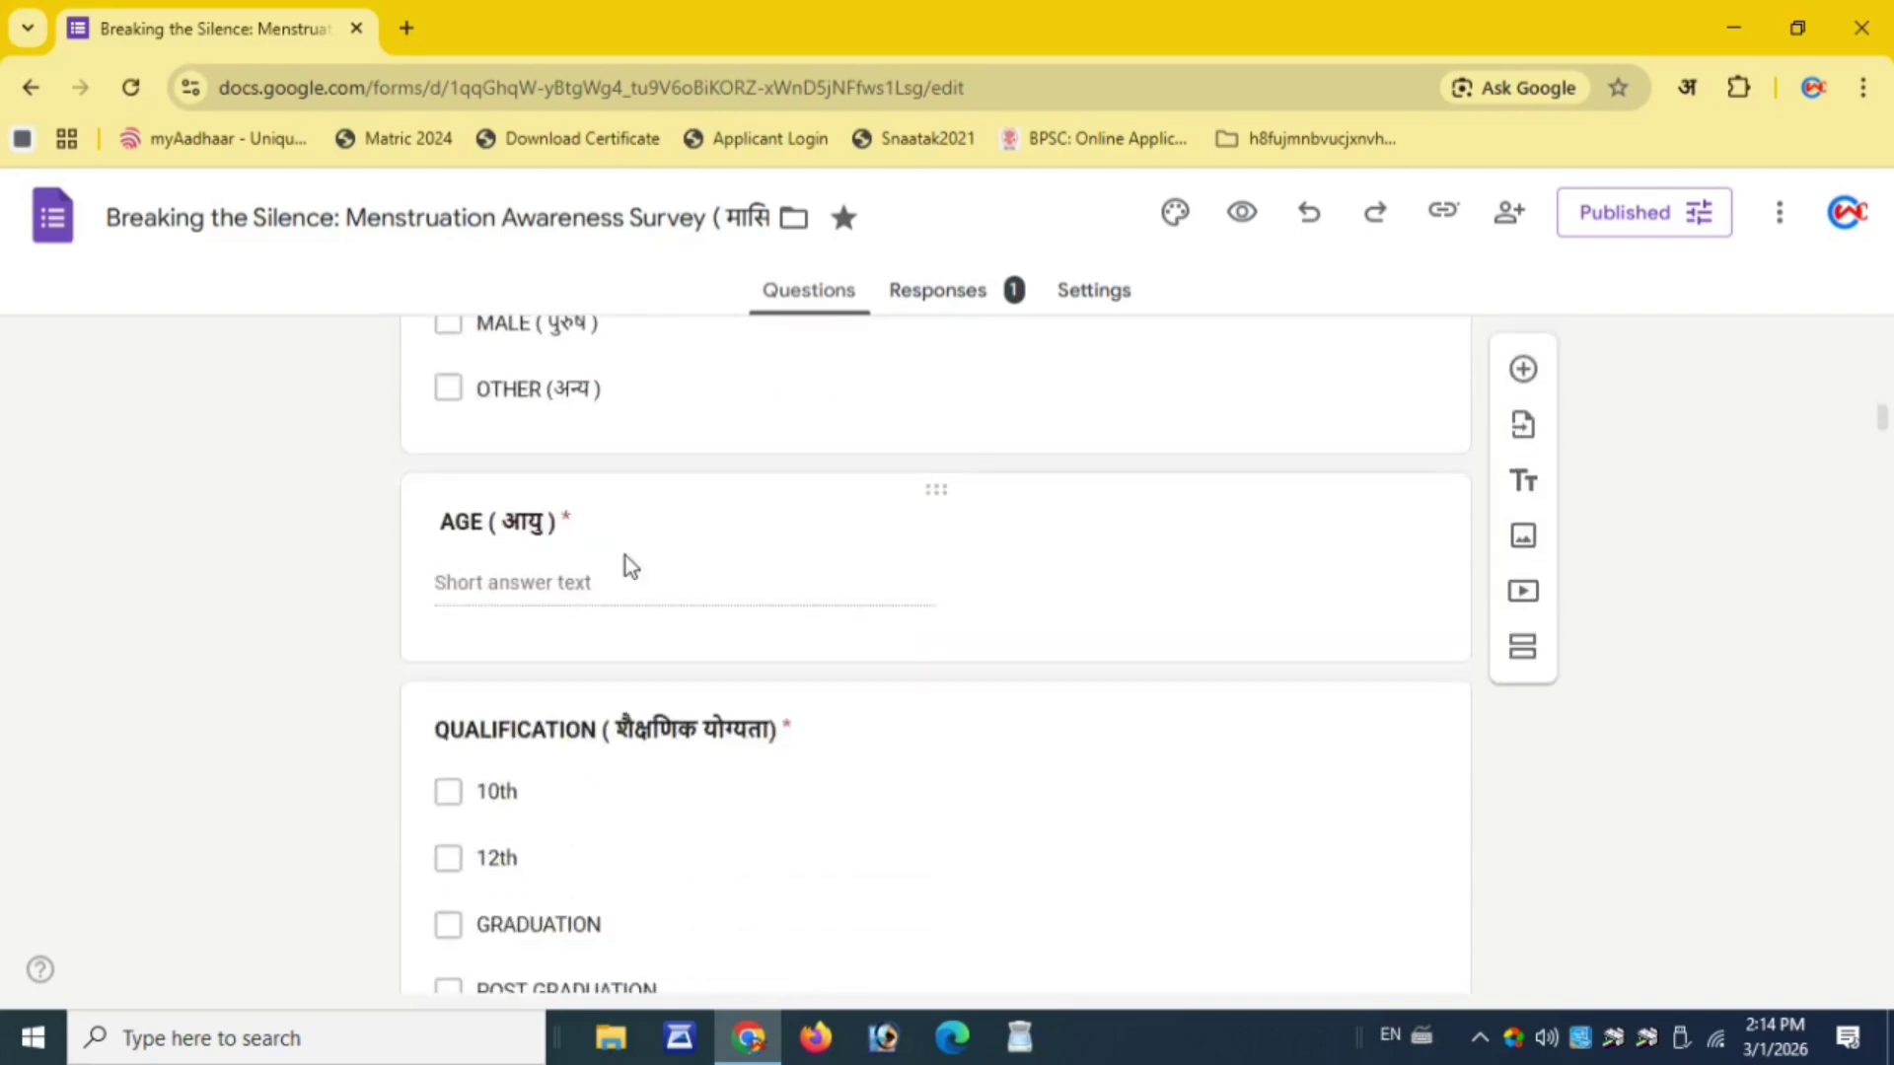
scroll(627, 555, "down", 6)
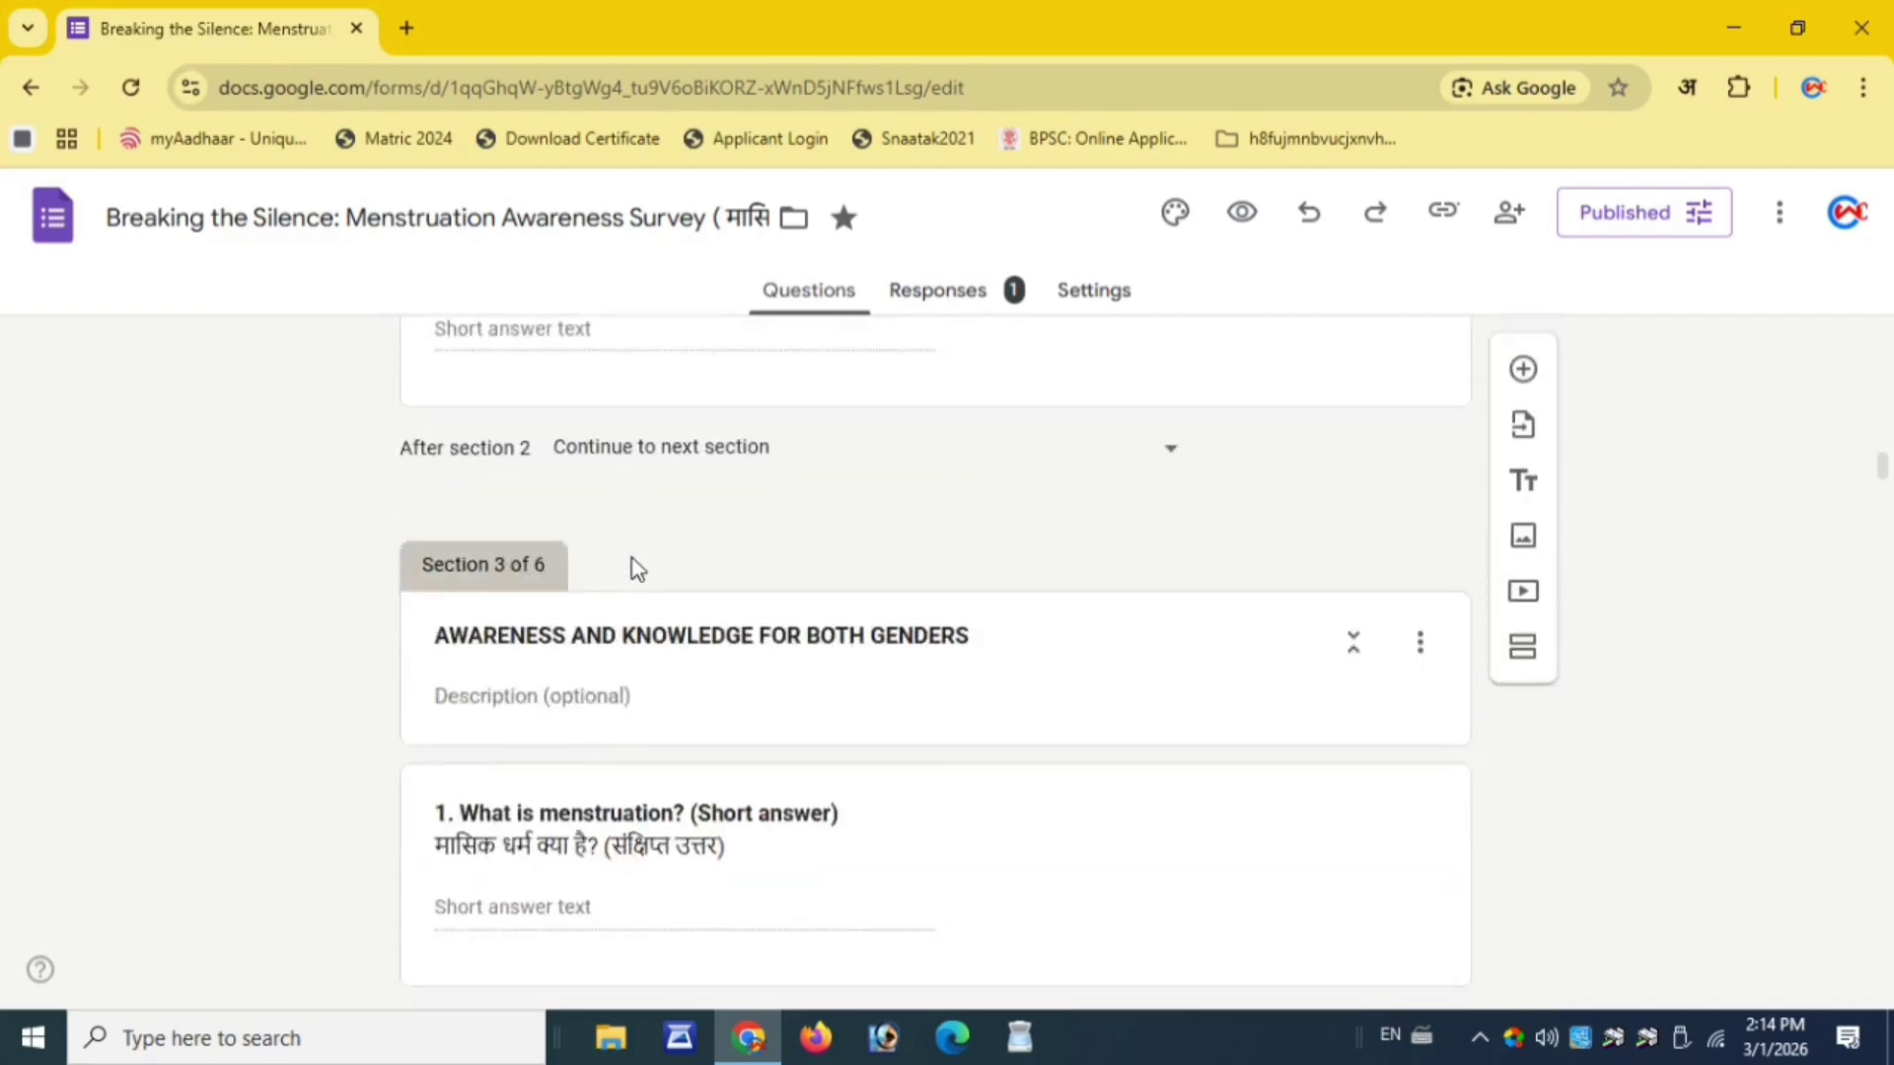
Review the survey's header image, title and description in section 1 and how it leads into section 2
scroll(702, 588, "up", 12)
scroll(701, 588, "up", 13)
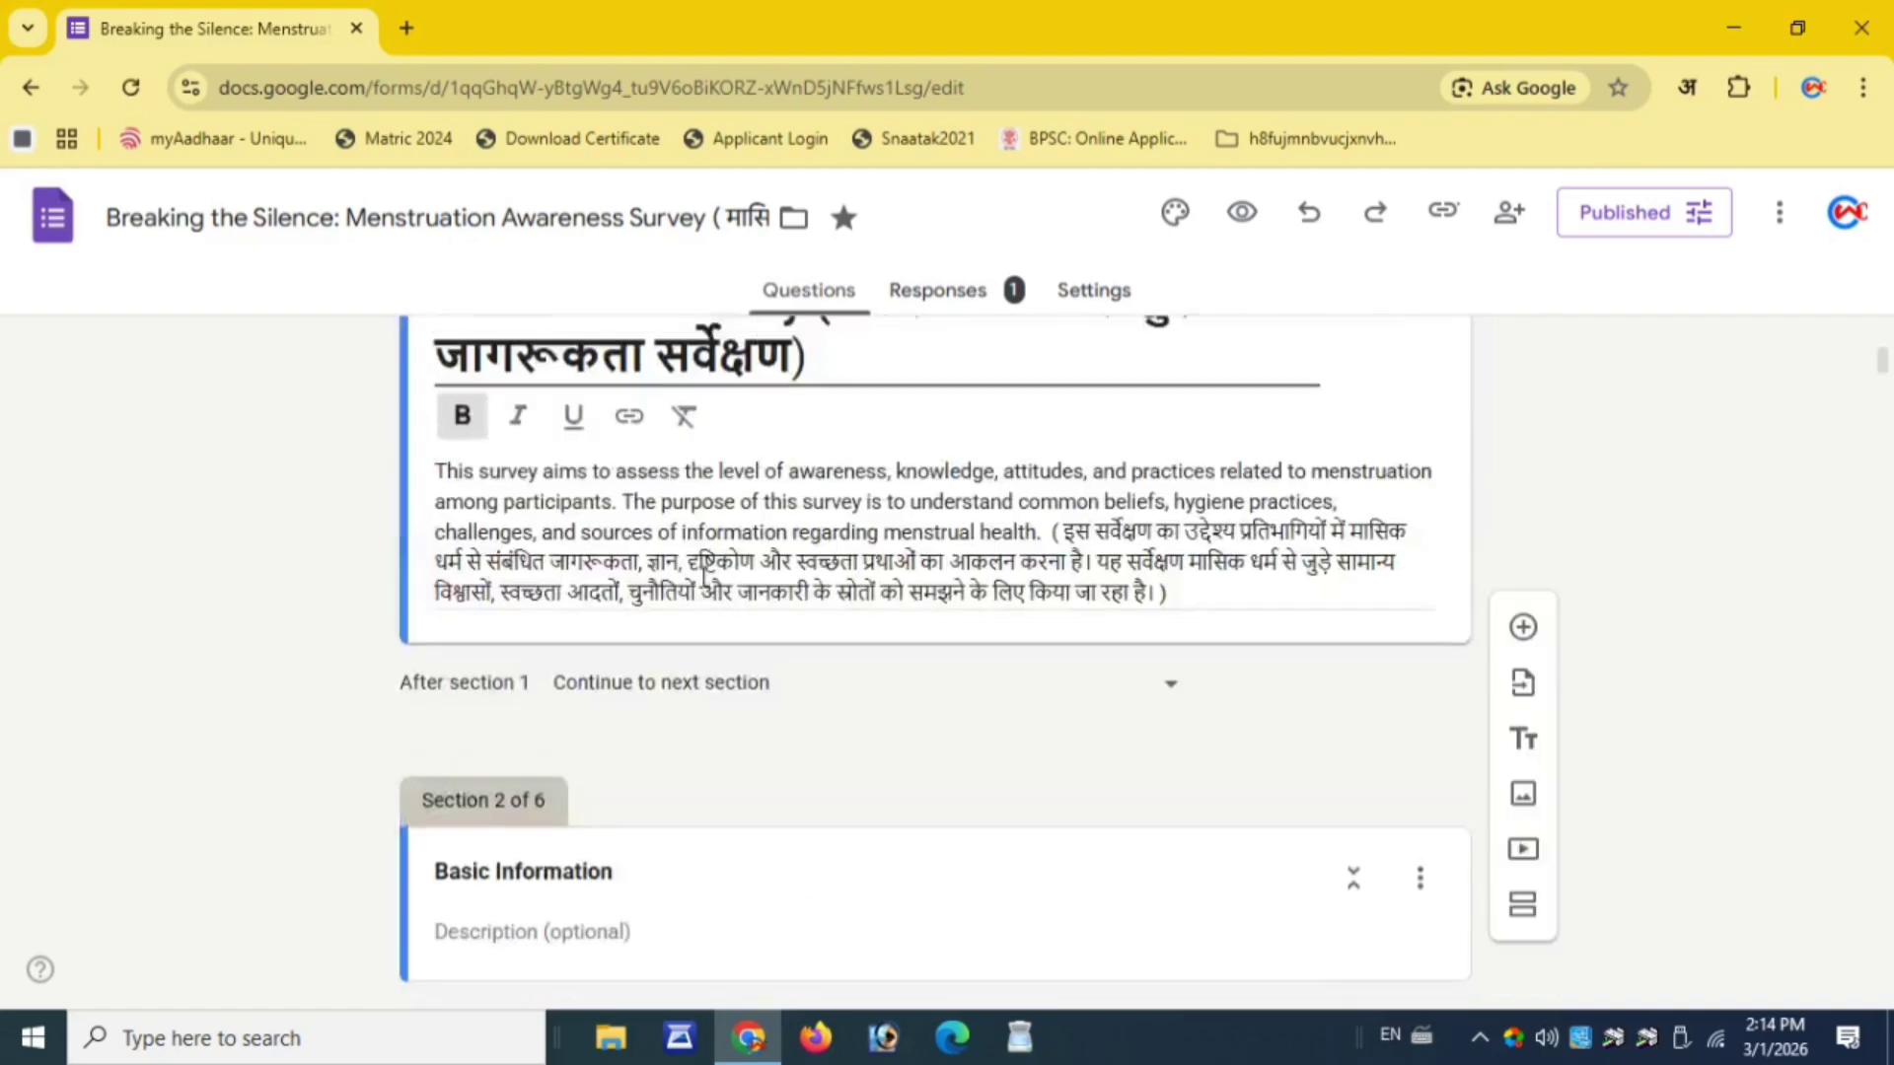
scroll(703, 584, "up", 2)
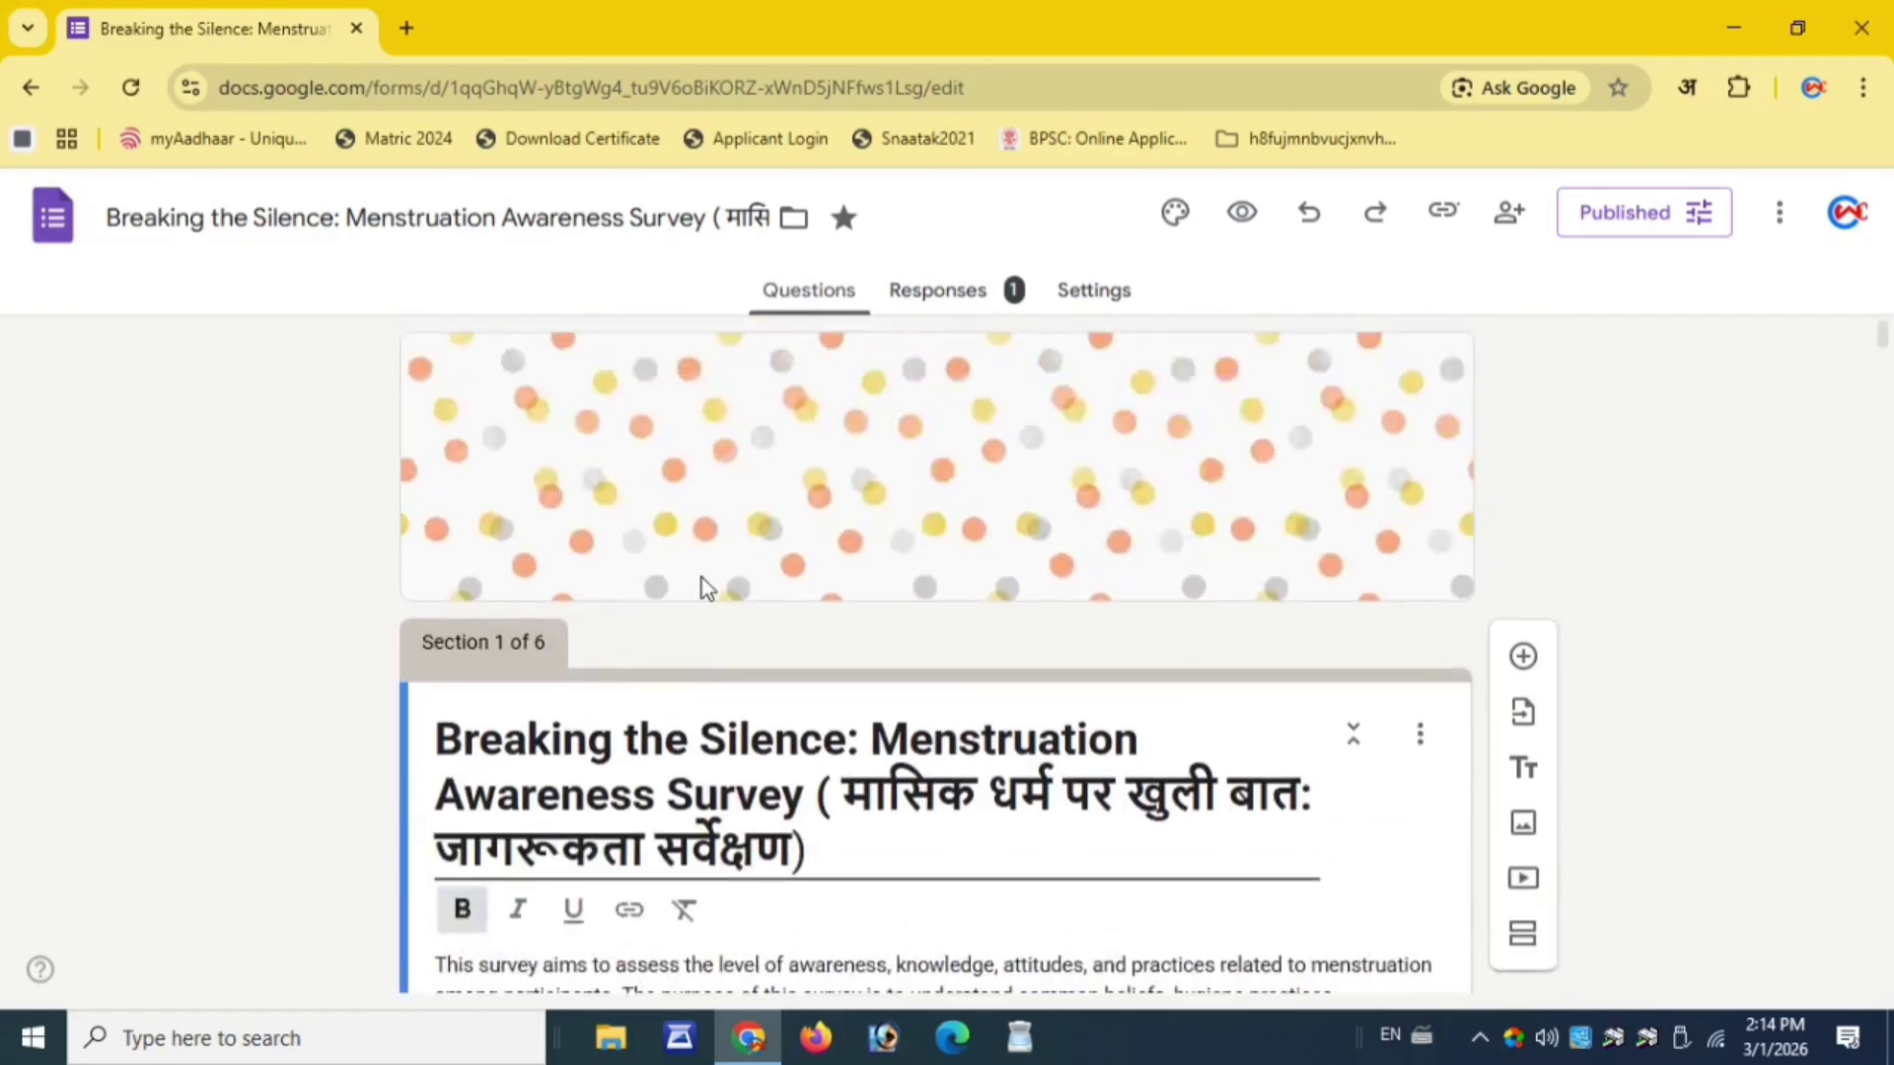
scroll(707, 588, "down", 2)
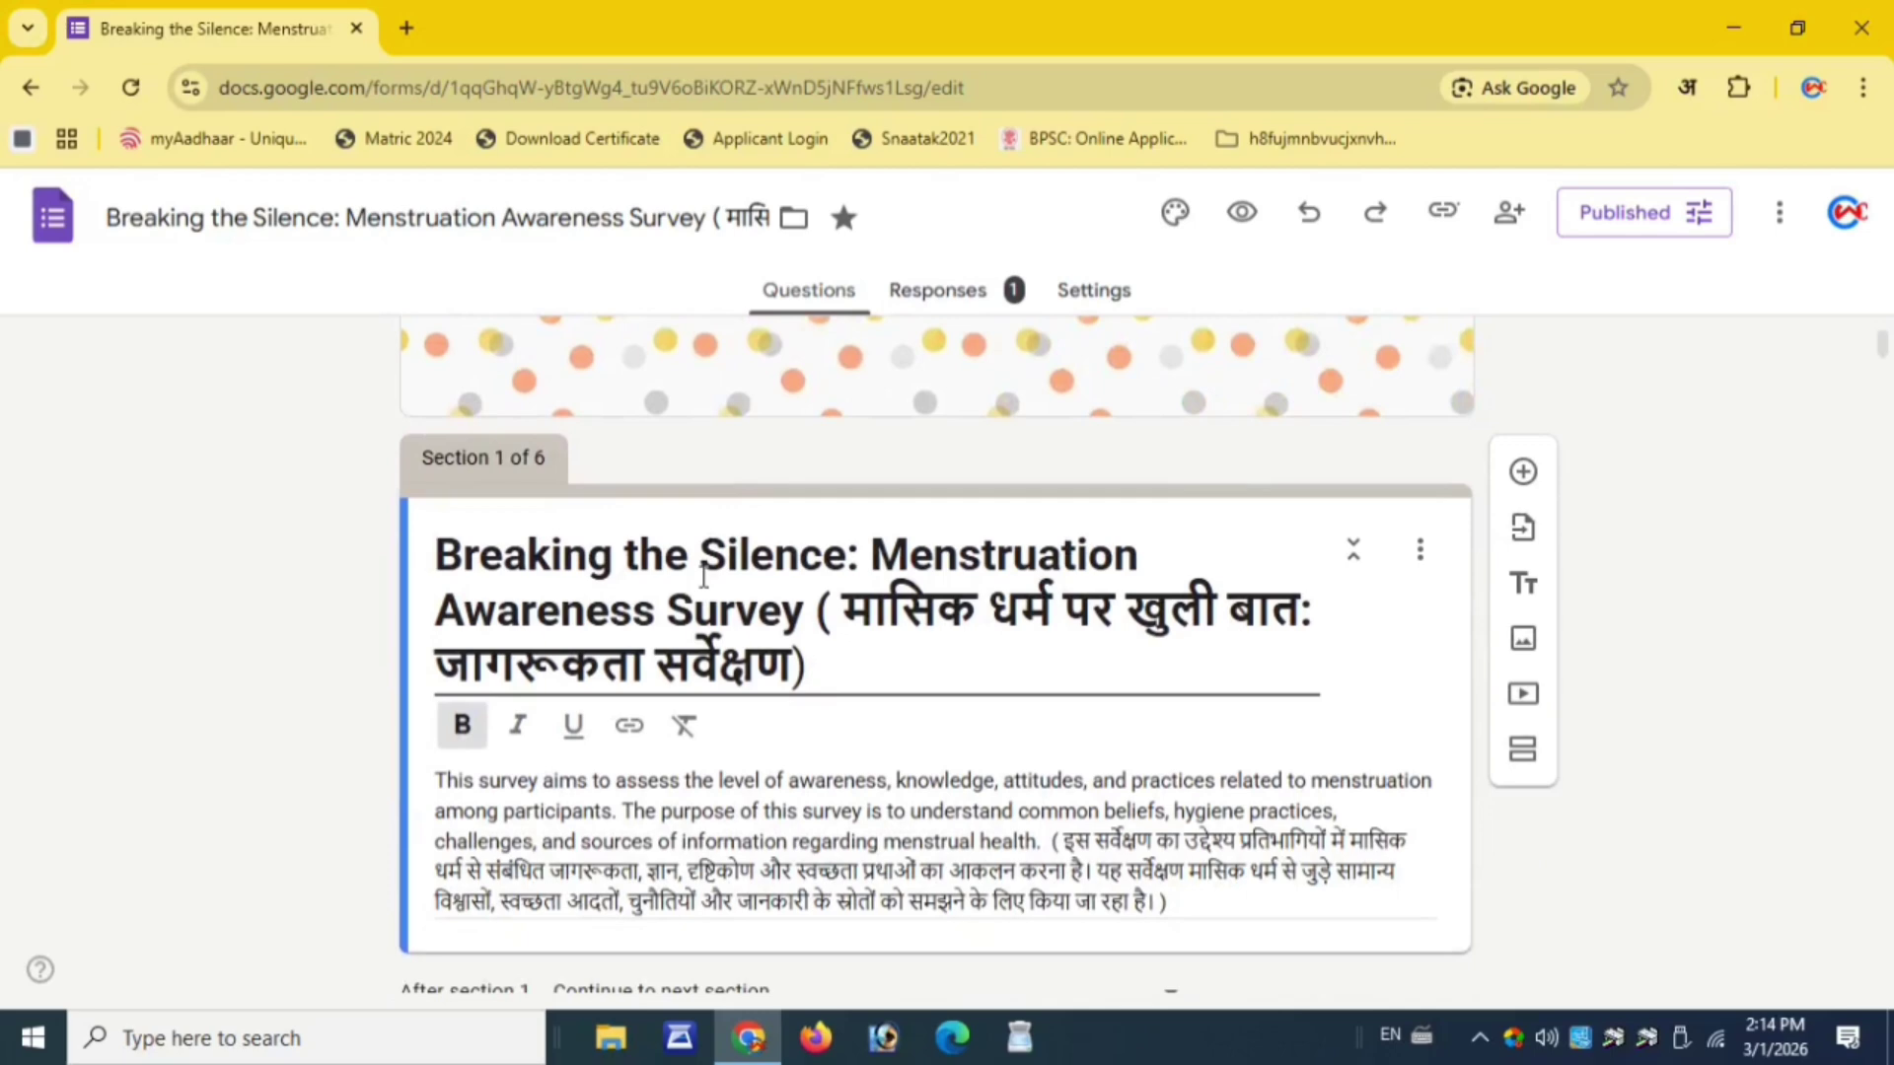
scroll(704, 577, "down", 5)
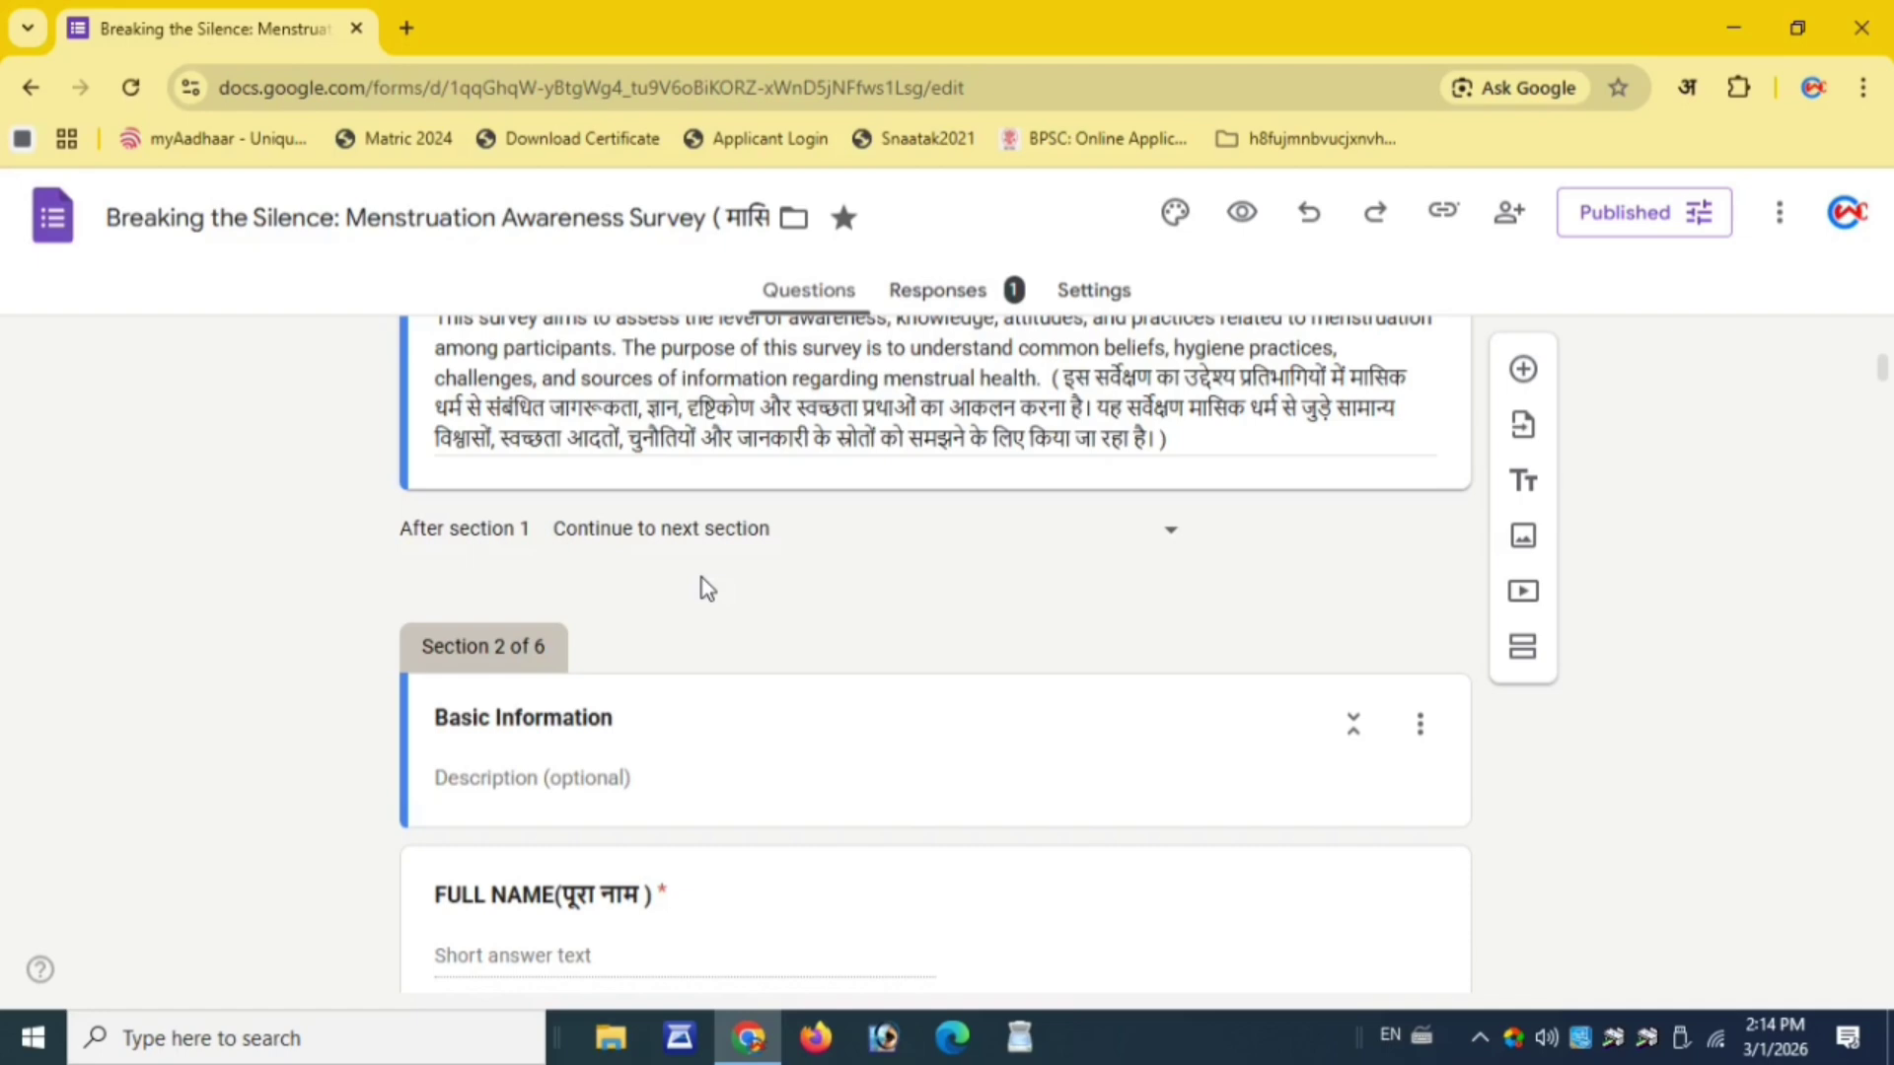
scroll(691, 562, "up", 6)
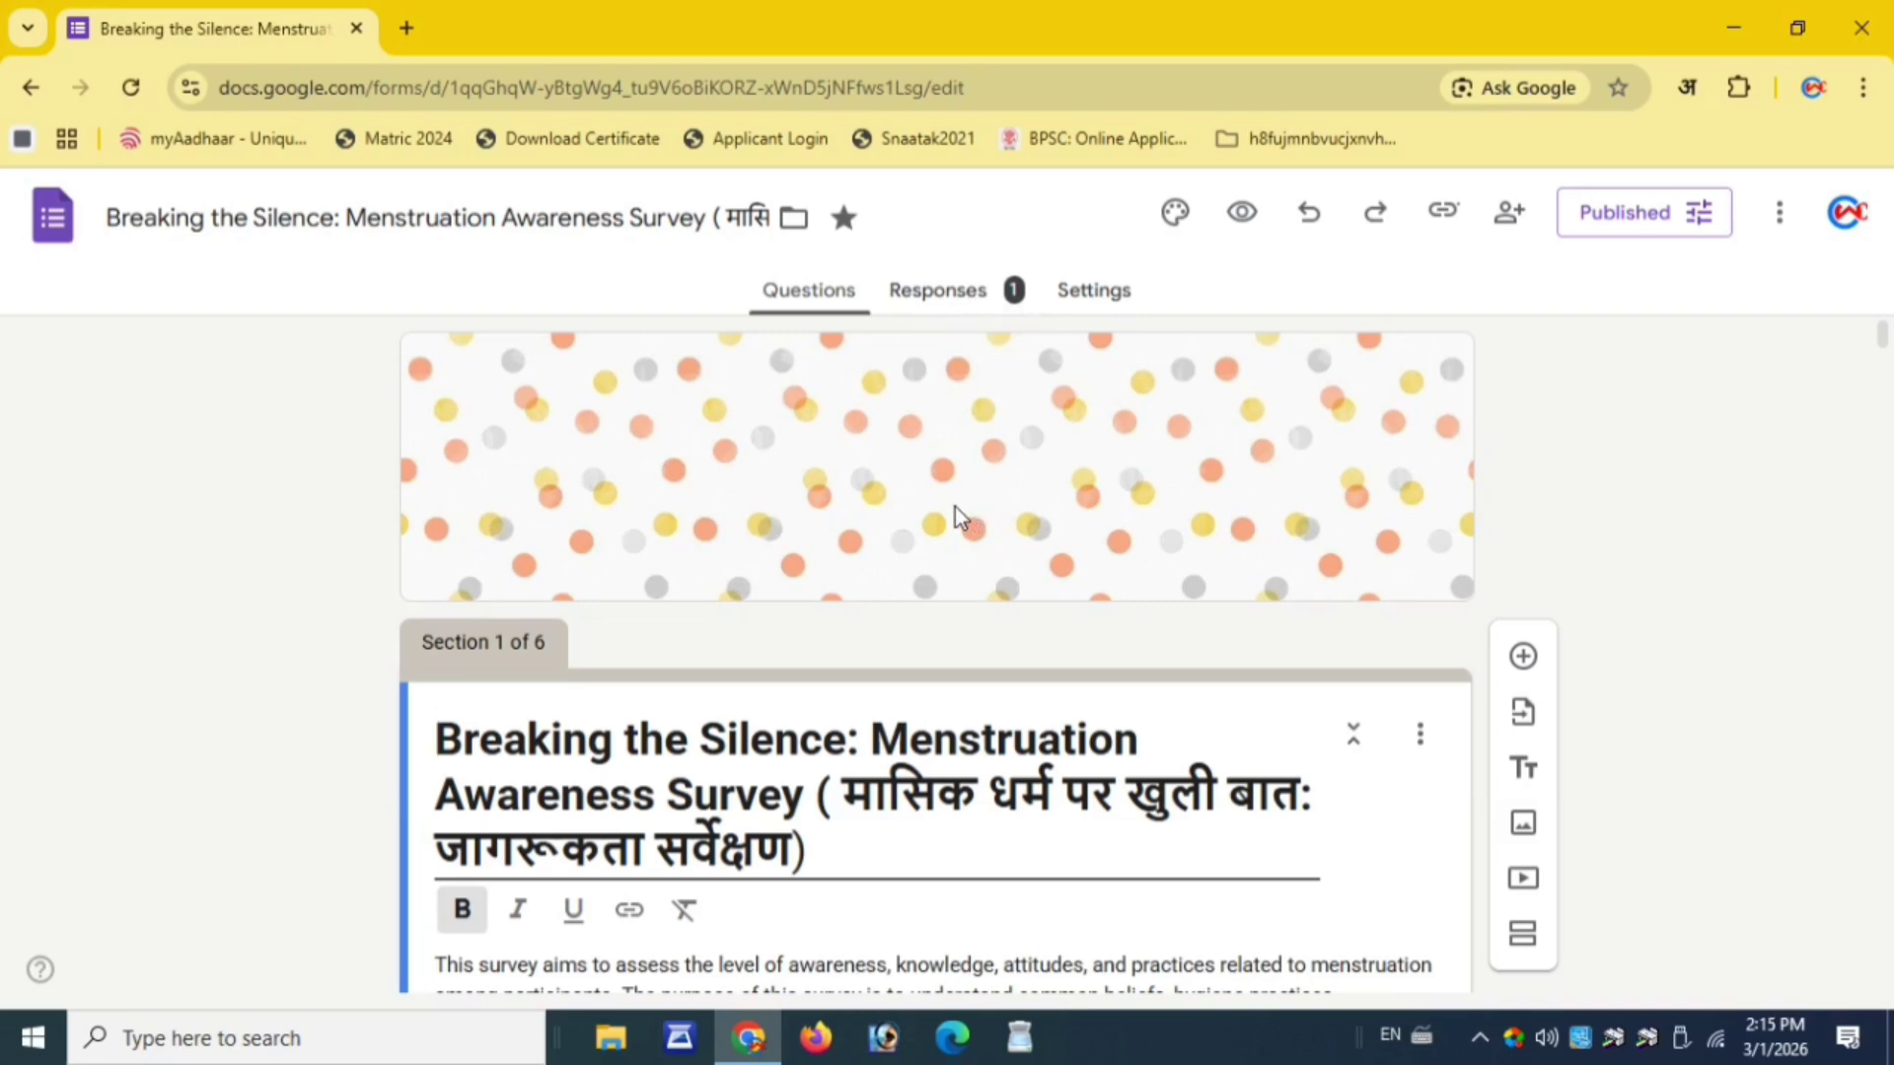
Return to the Google Forms home page and create a new blank form
left_click(22, 88)
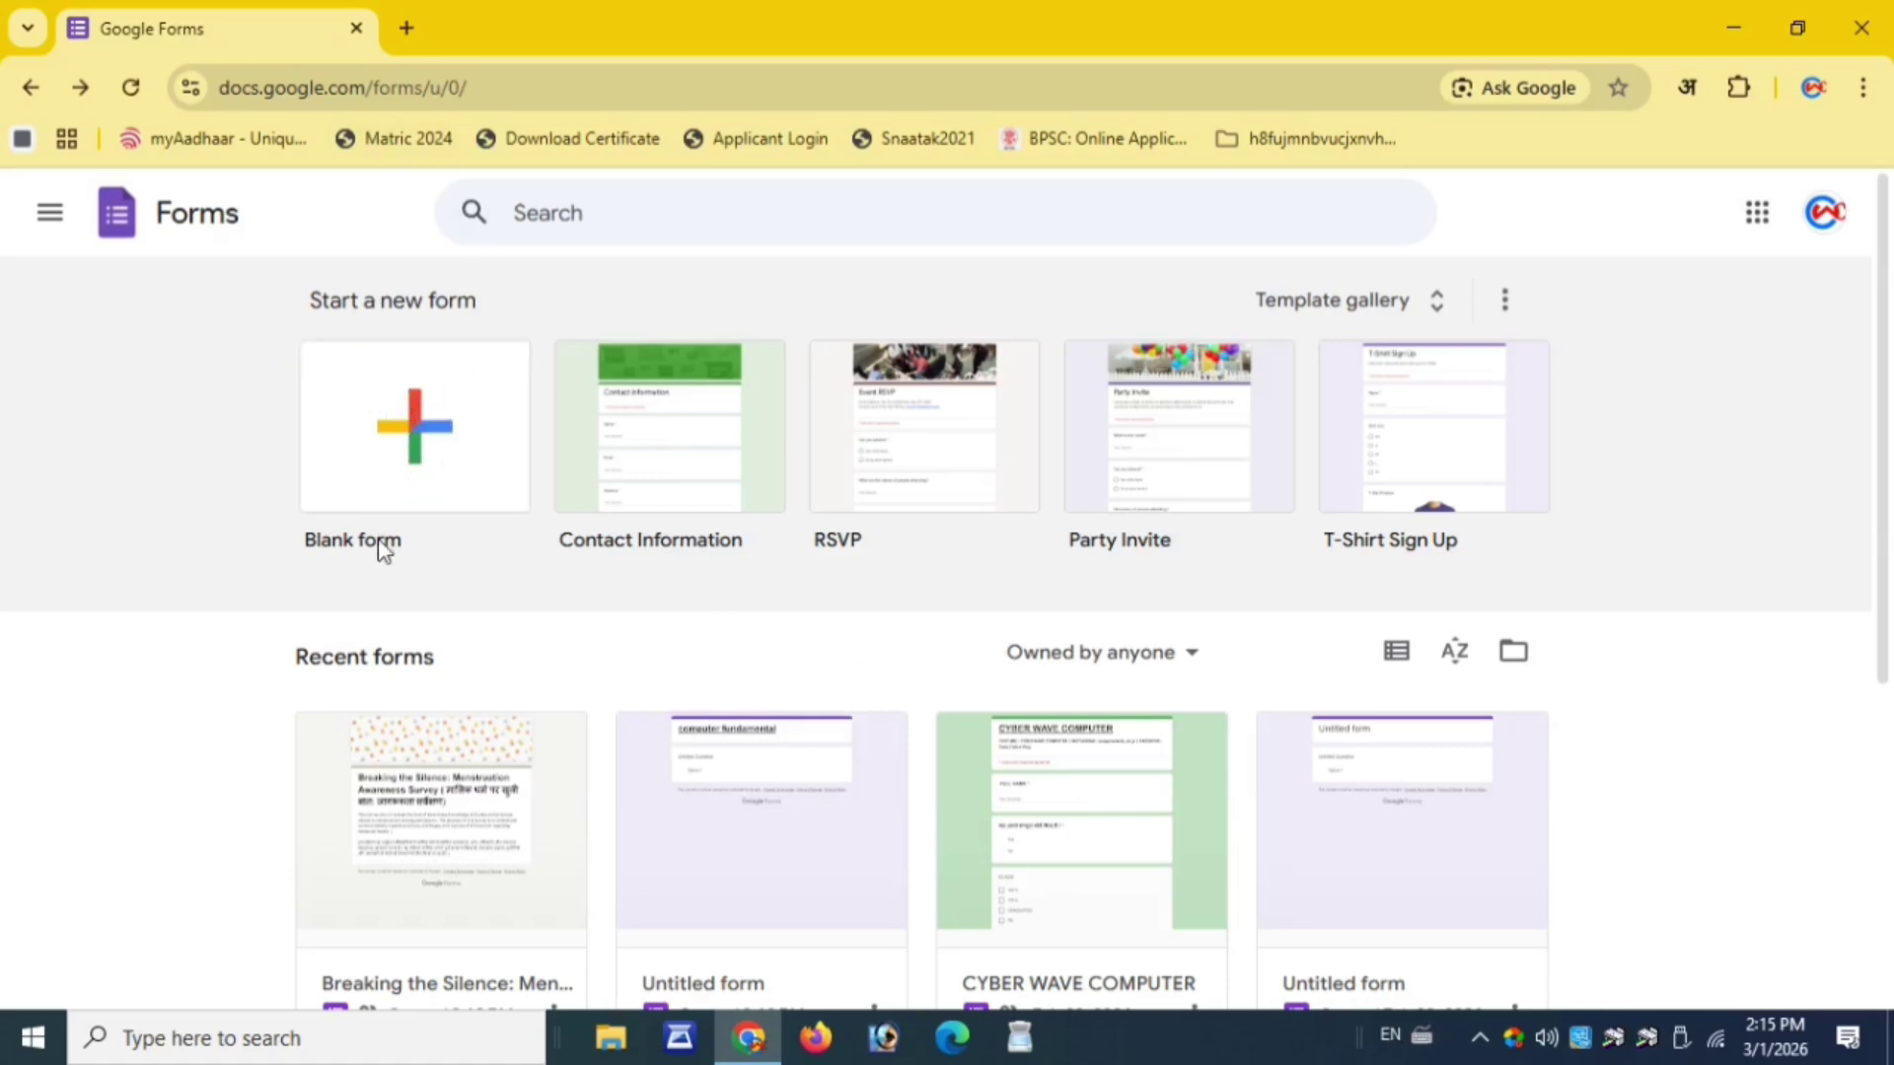
left_click(415, 447)
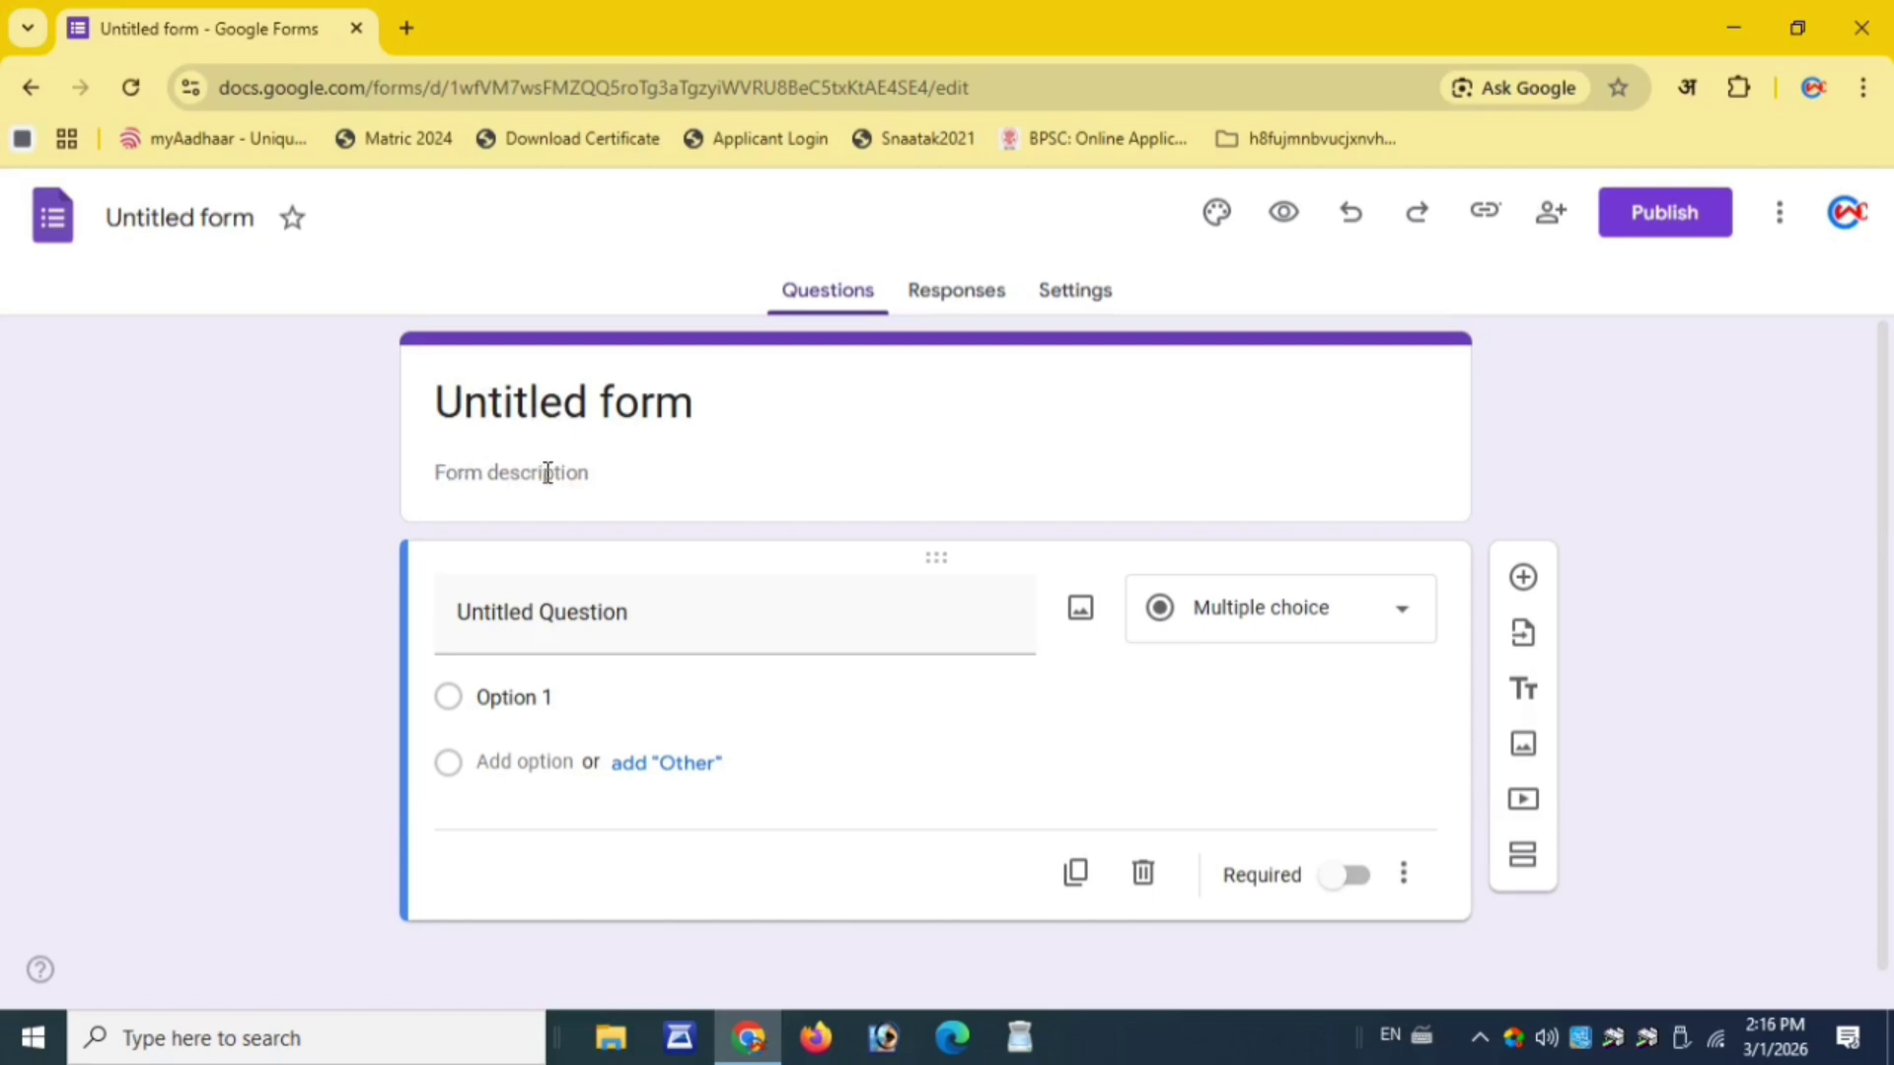
Title the form VILLAGE SURVEY and make the title bold and underlined
scroll(547, 472, "down", 1)
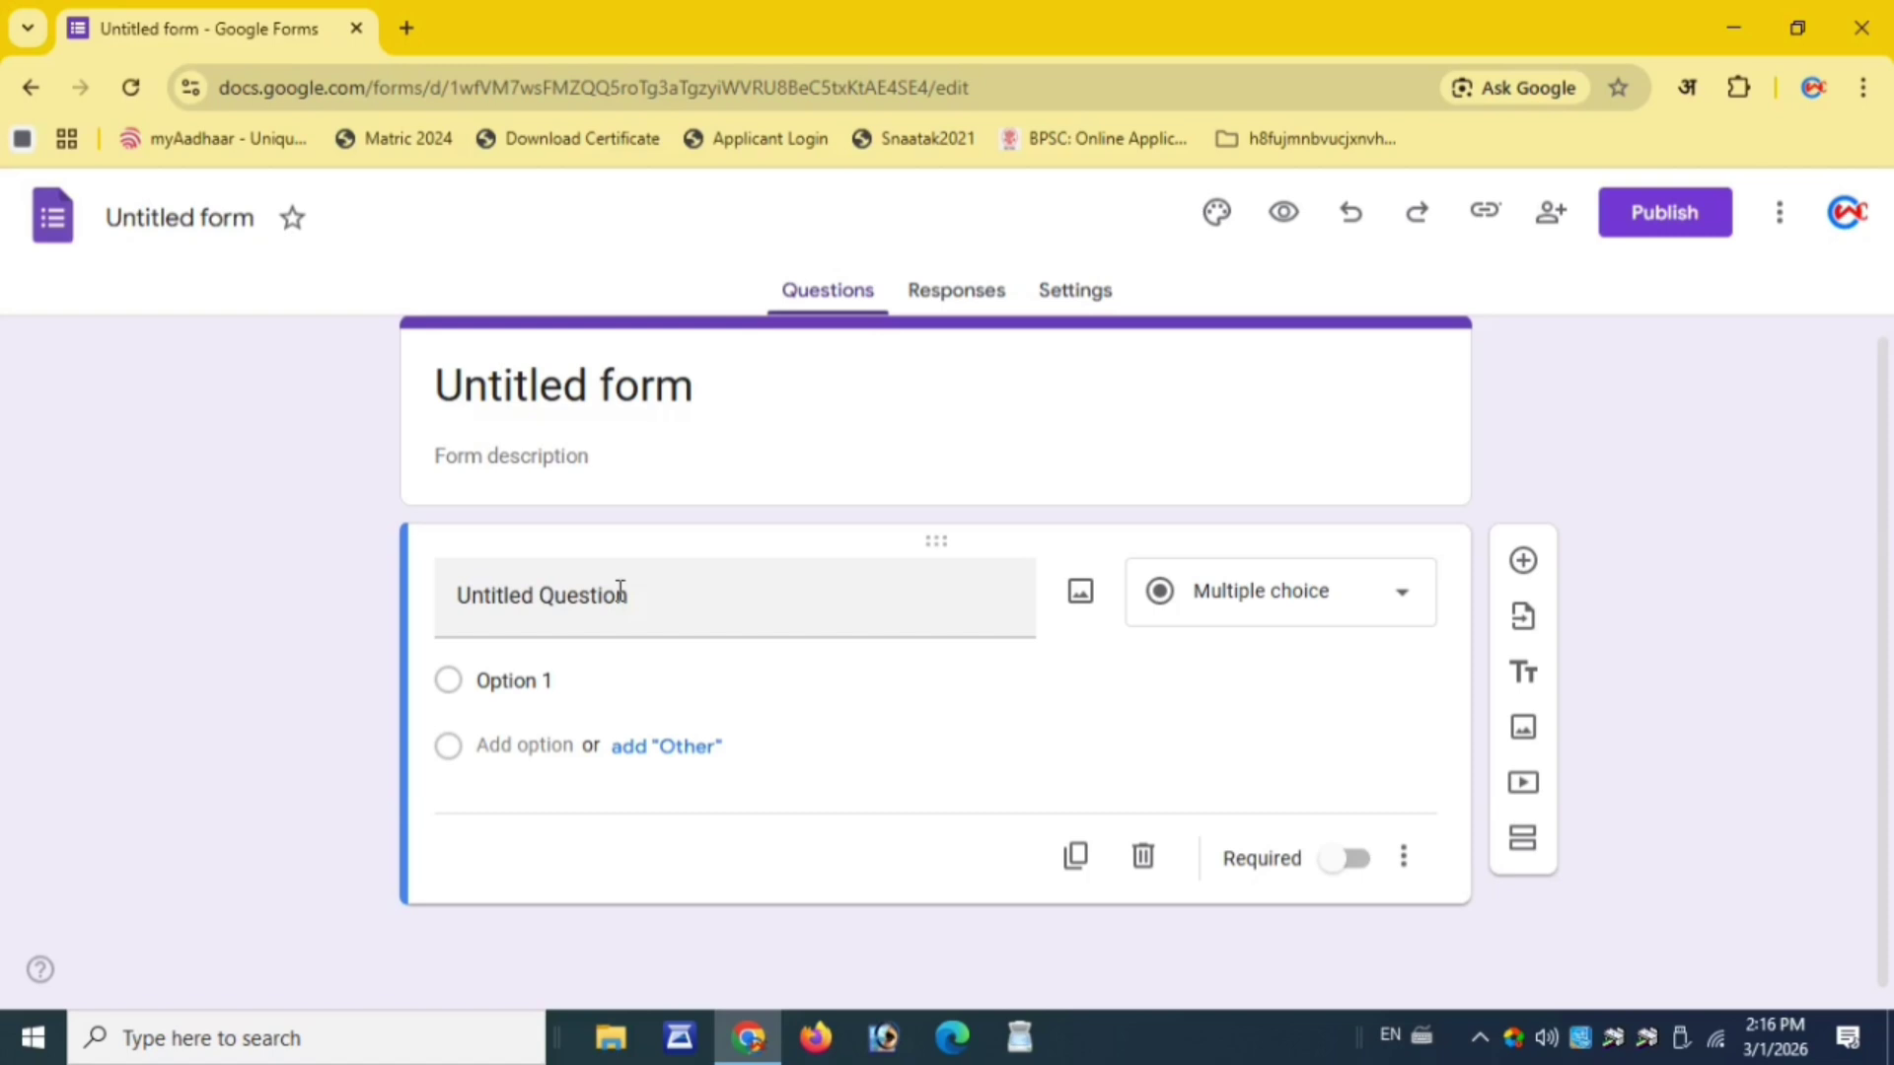
left_click(423, 393)
left_click_drag(449, 392, 747, 398)
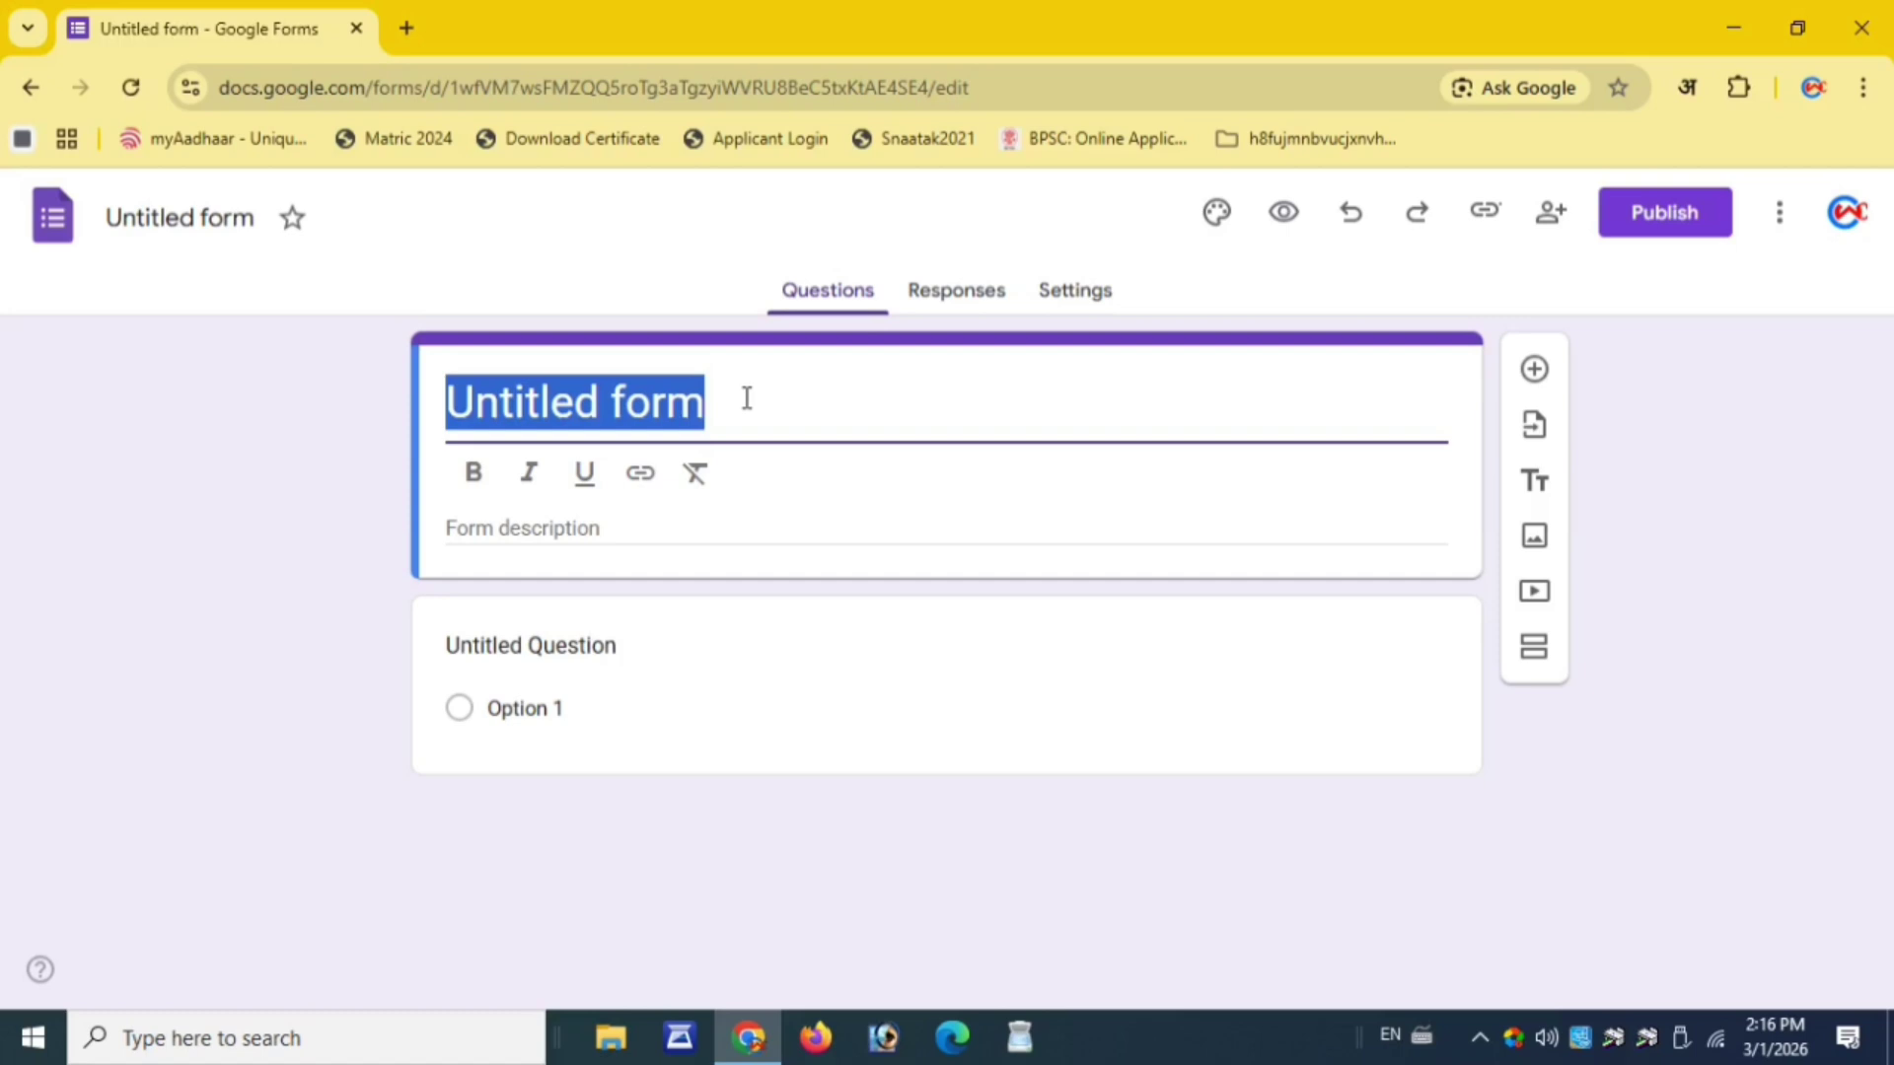
type("VILLAGE SURVEY")
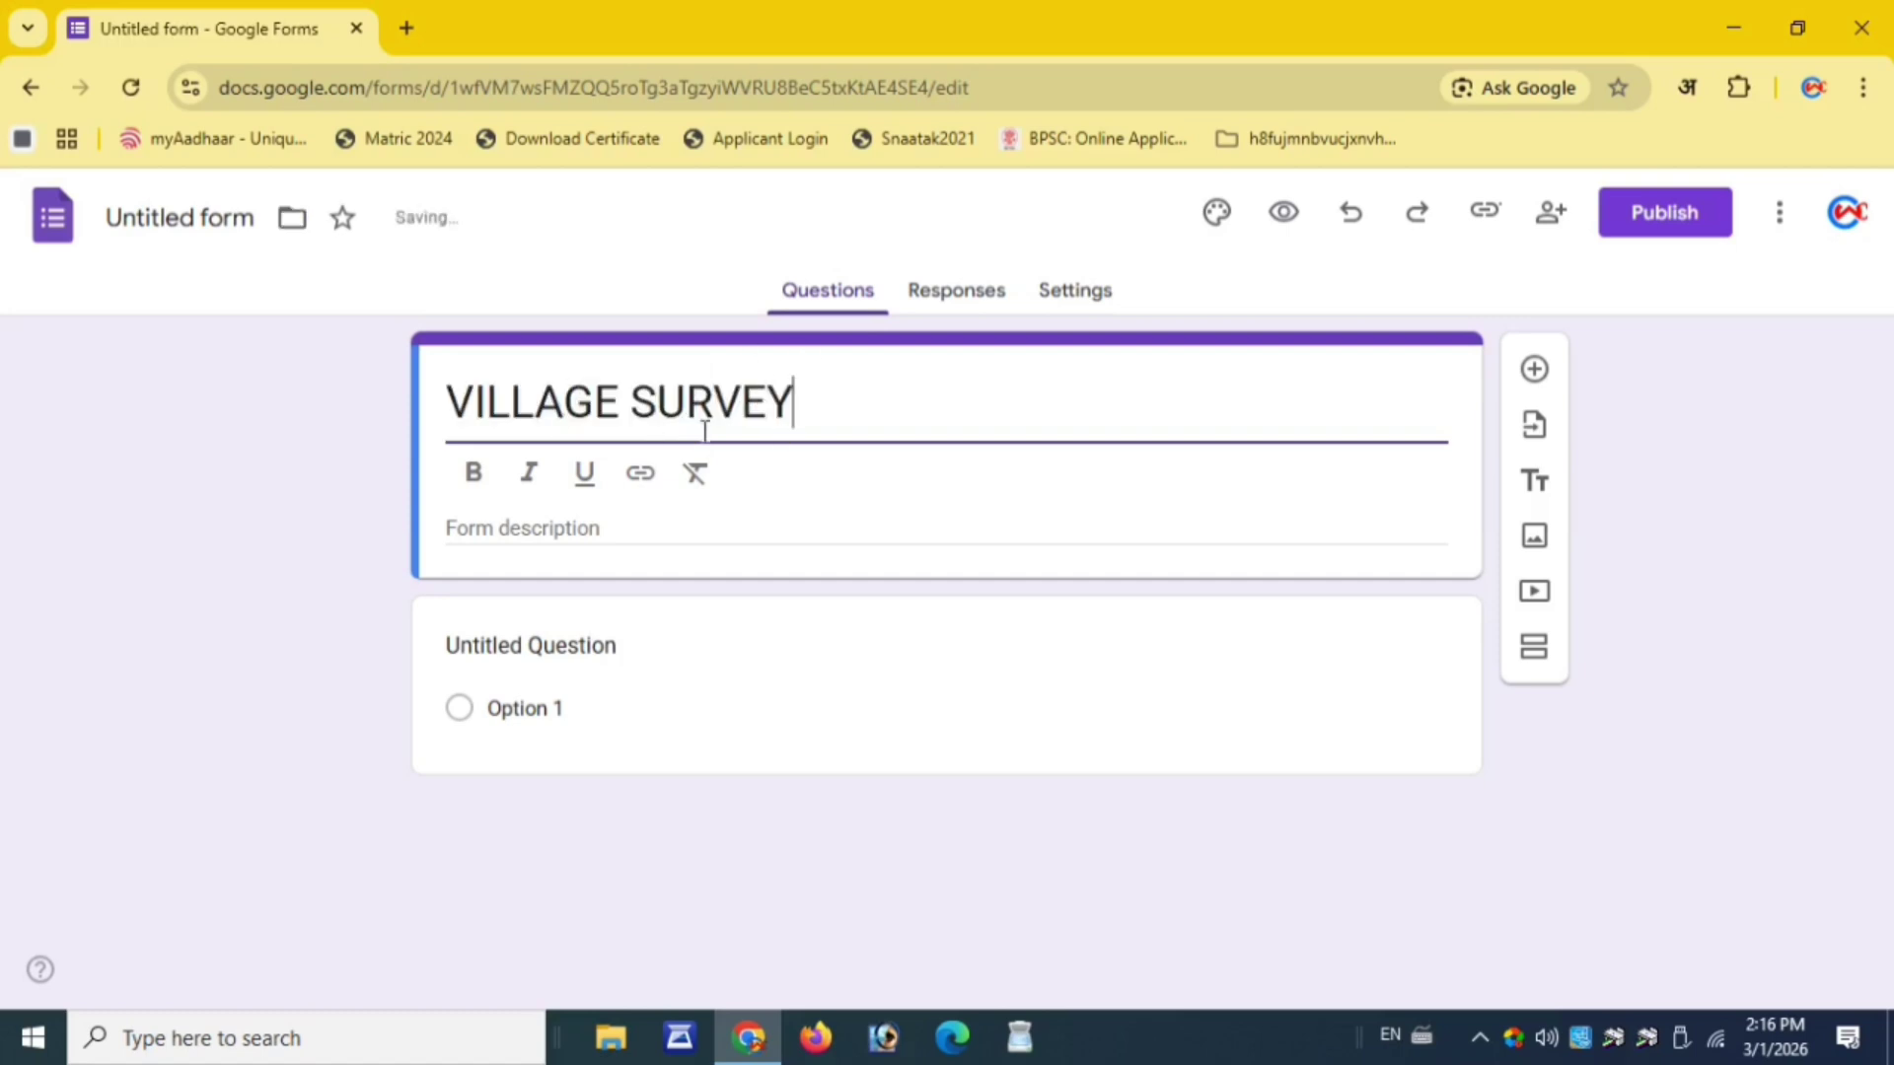
triple_click(735, 397)
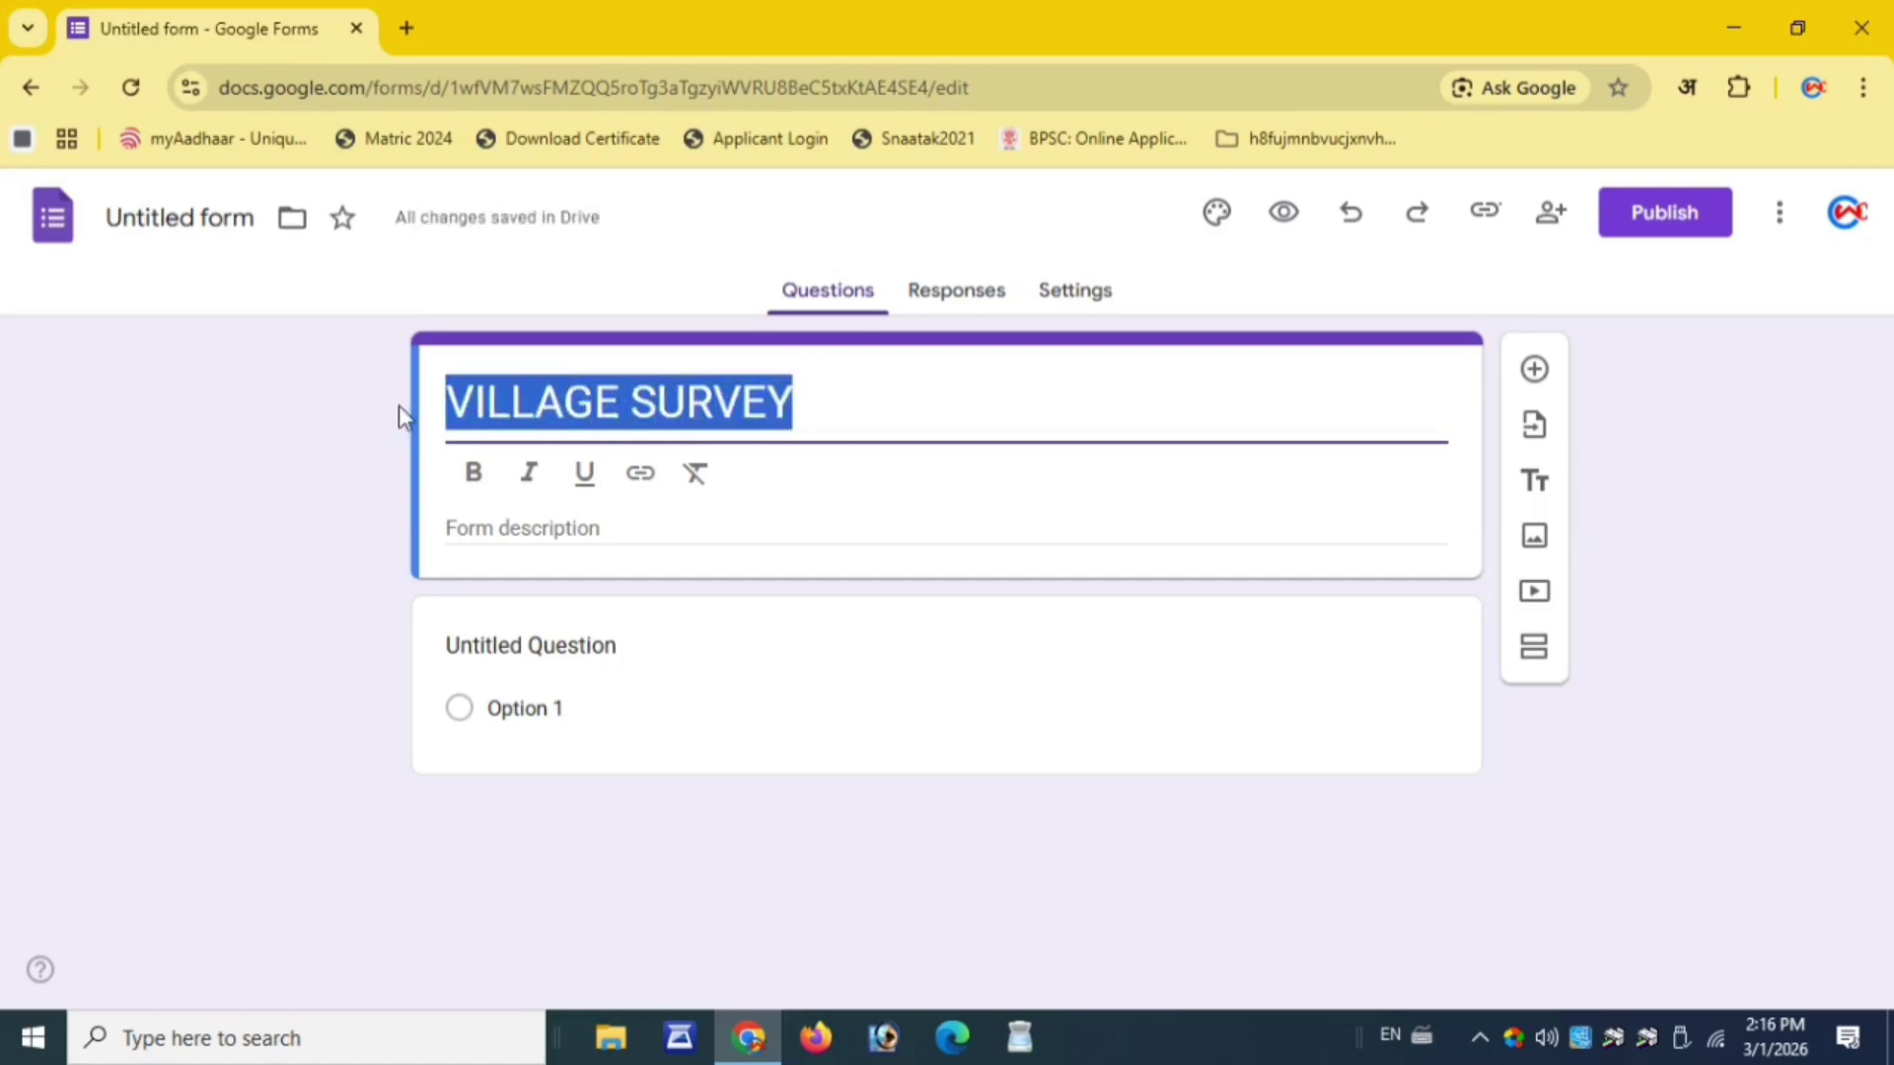
left_click(473, 473)
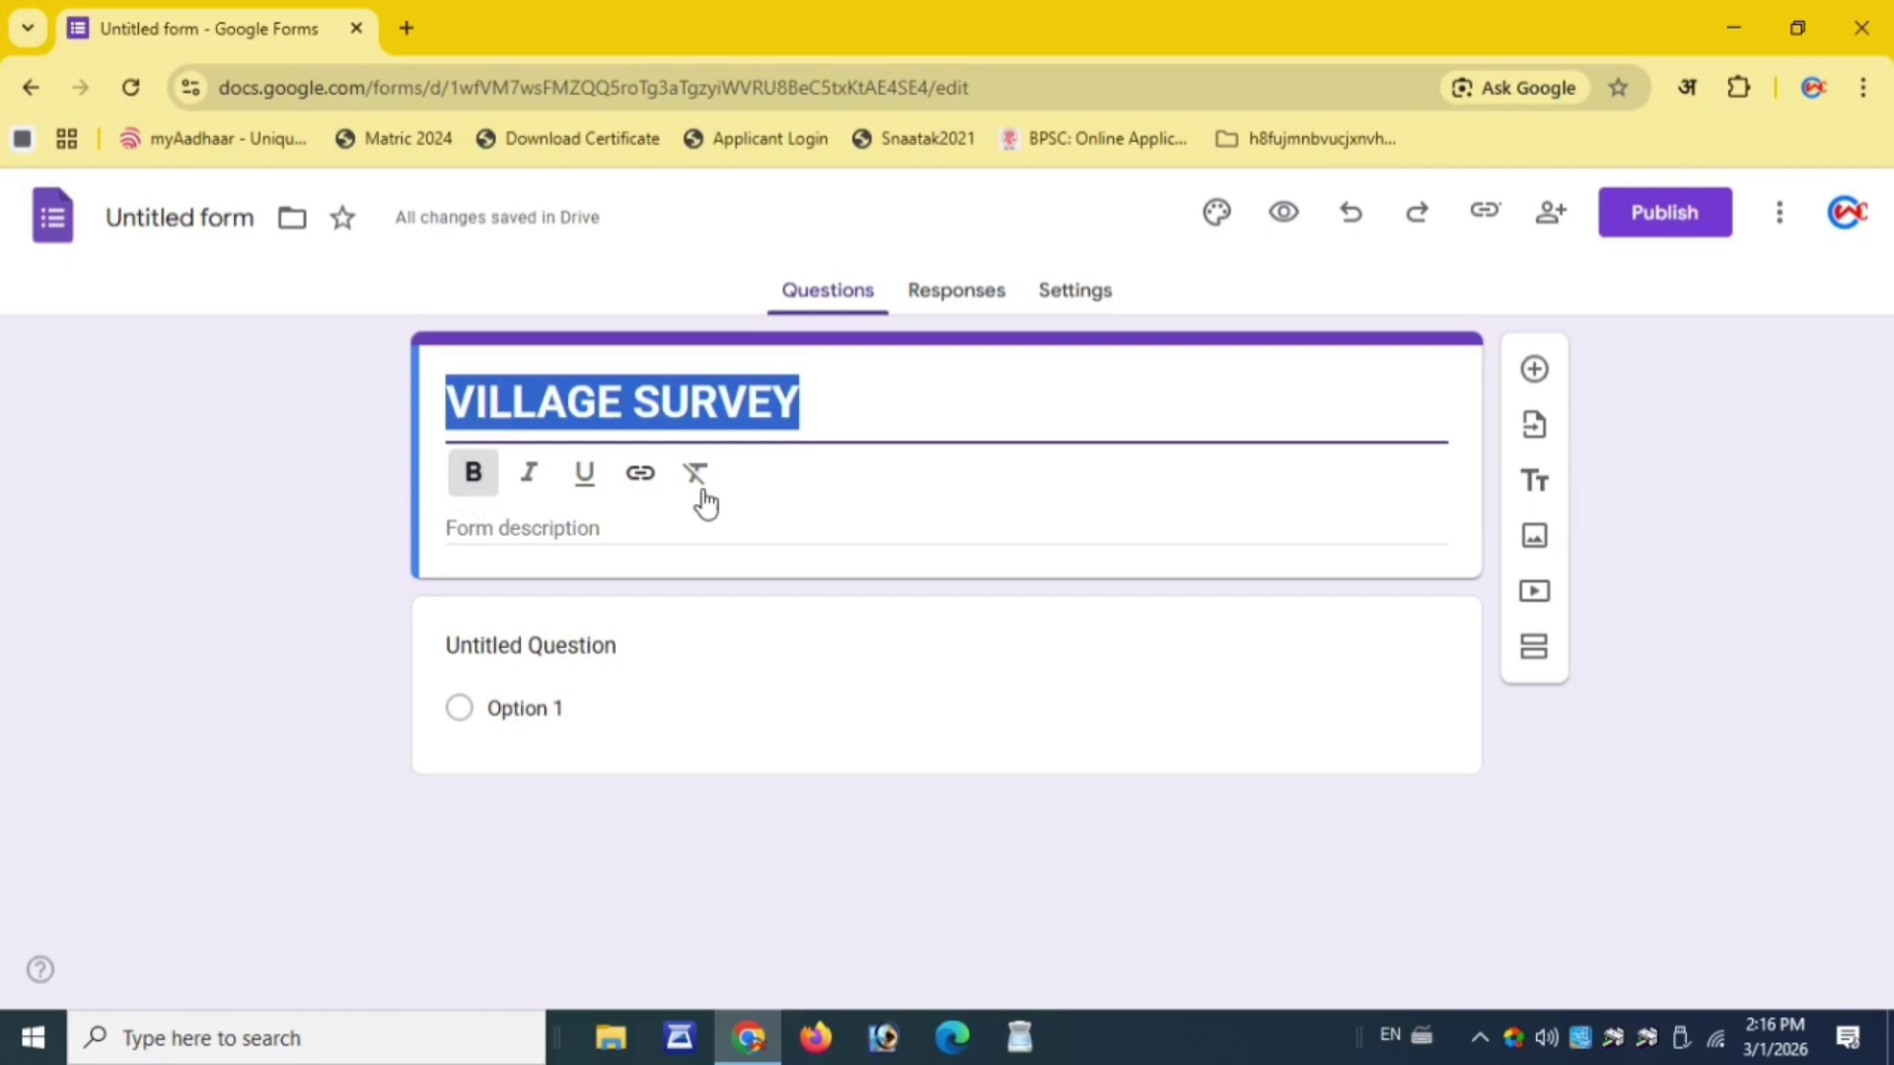
left_click(583, 474)
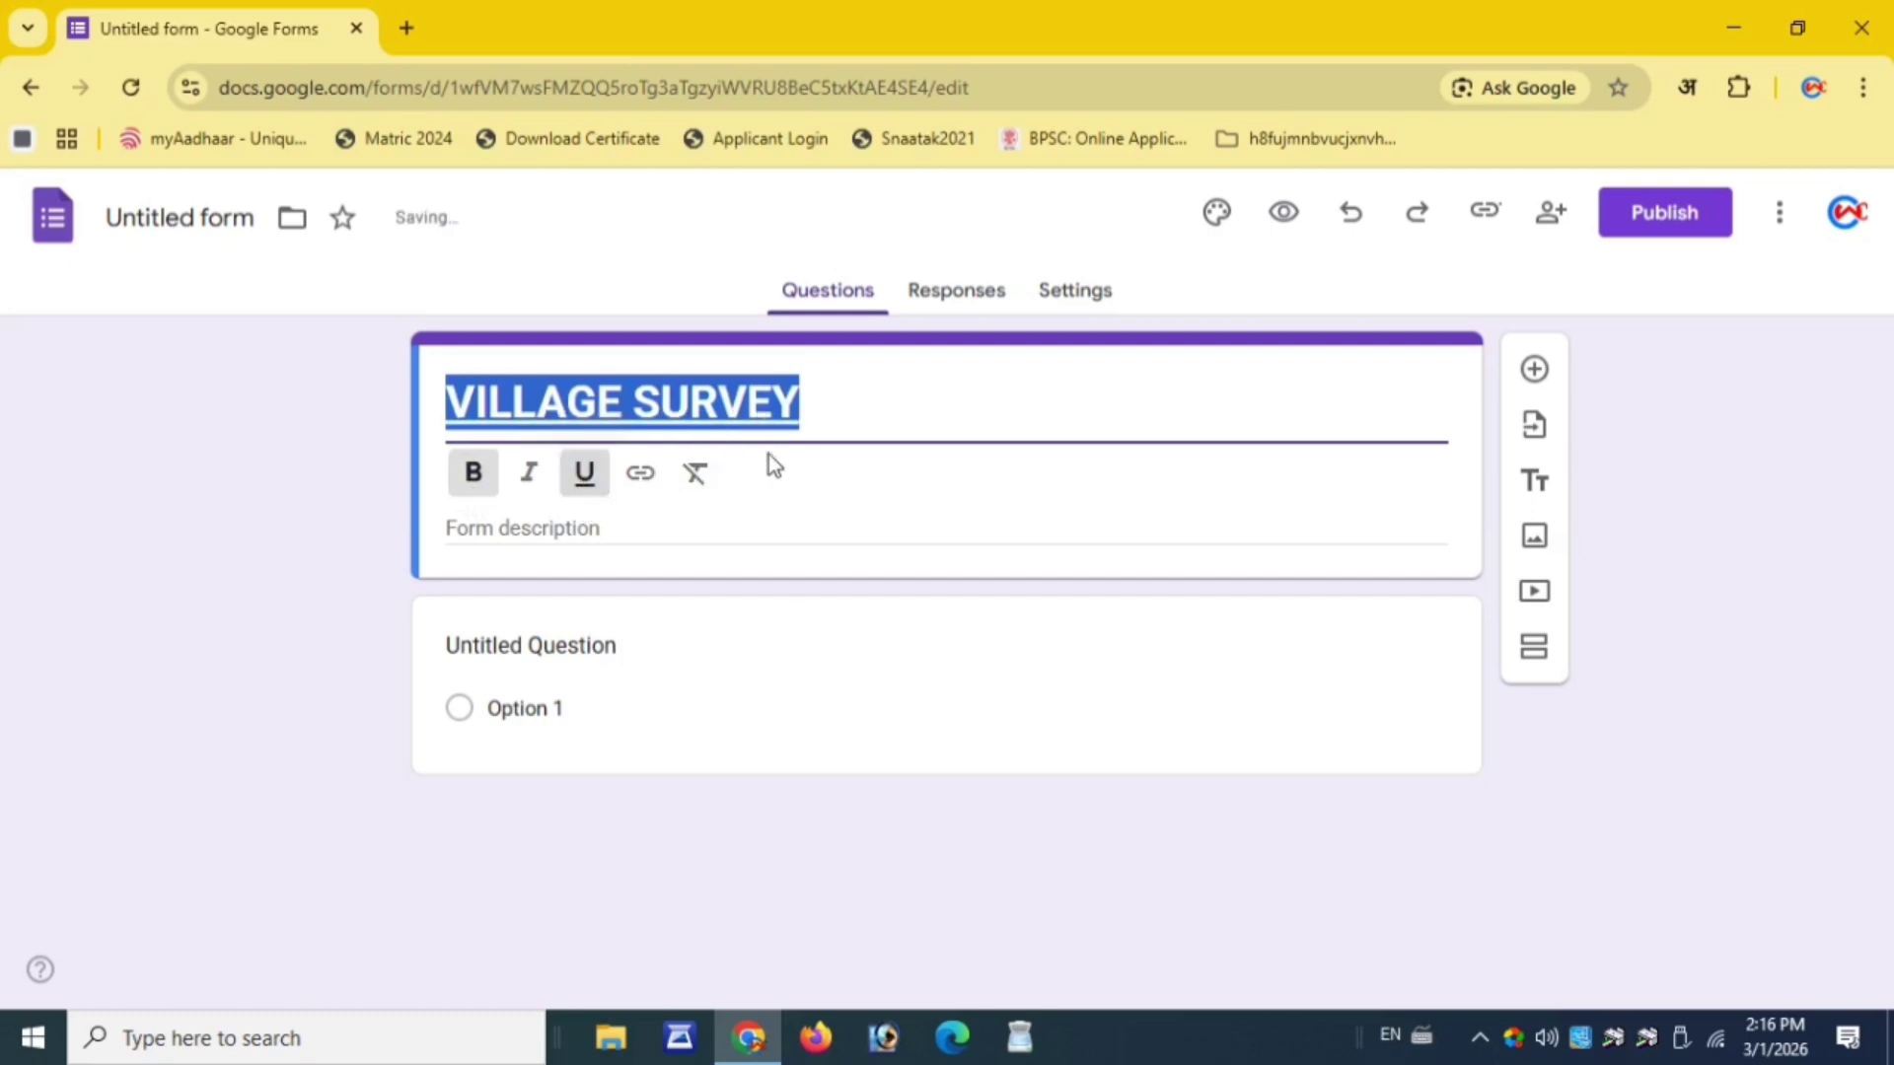
Enter EDUCATED PERSON INFORMATION as the form description
left_click(577, 526)
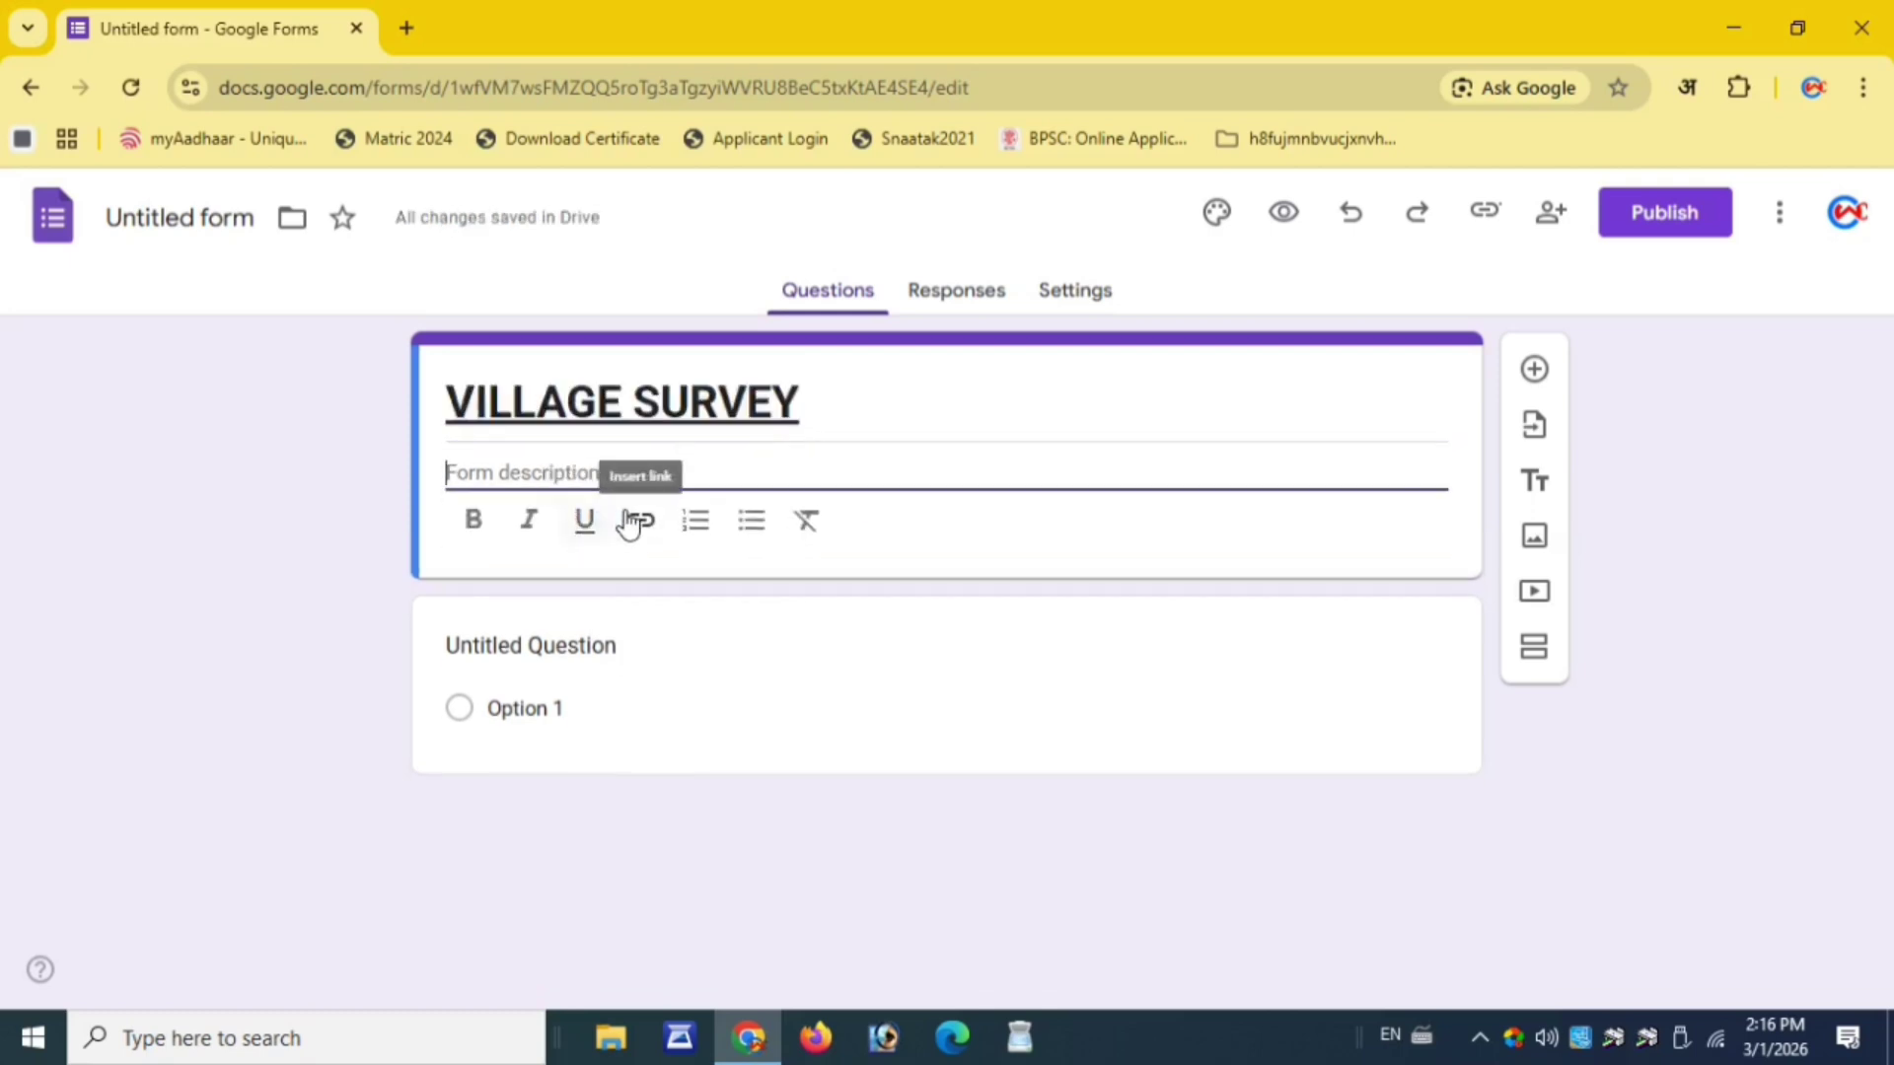
type("EDUCATED PERSONA")
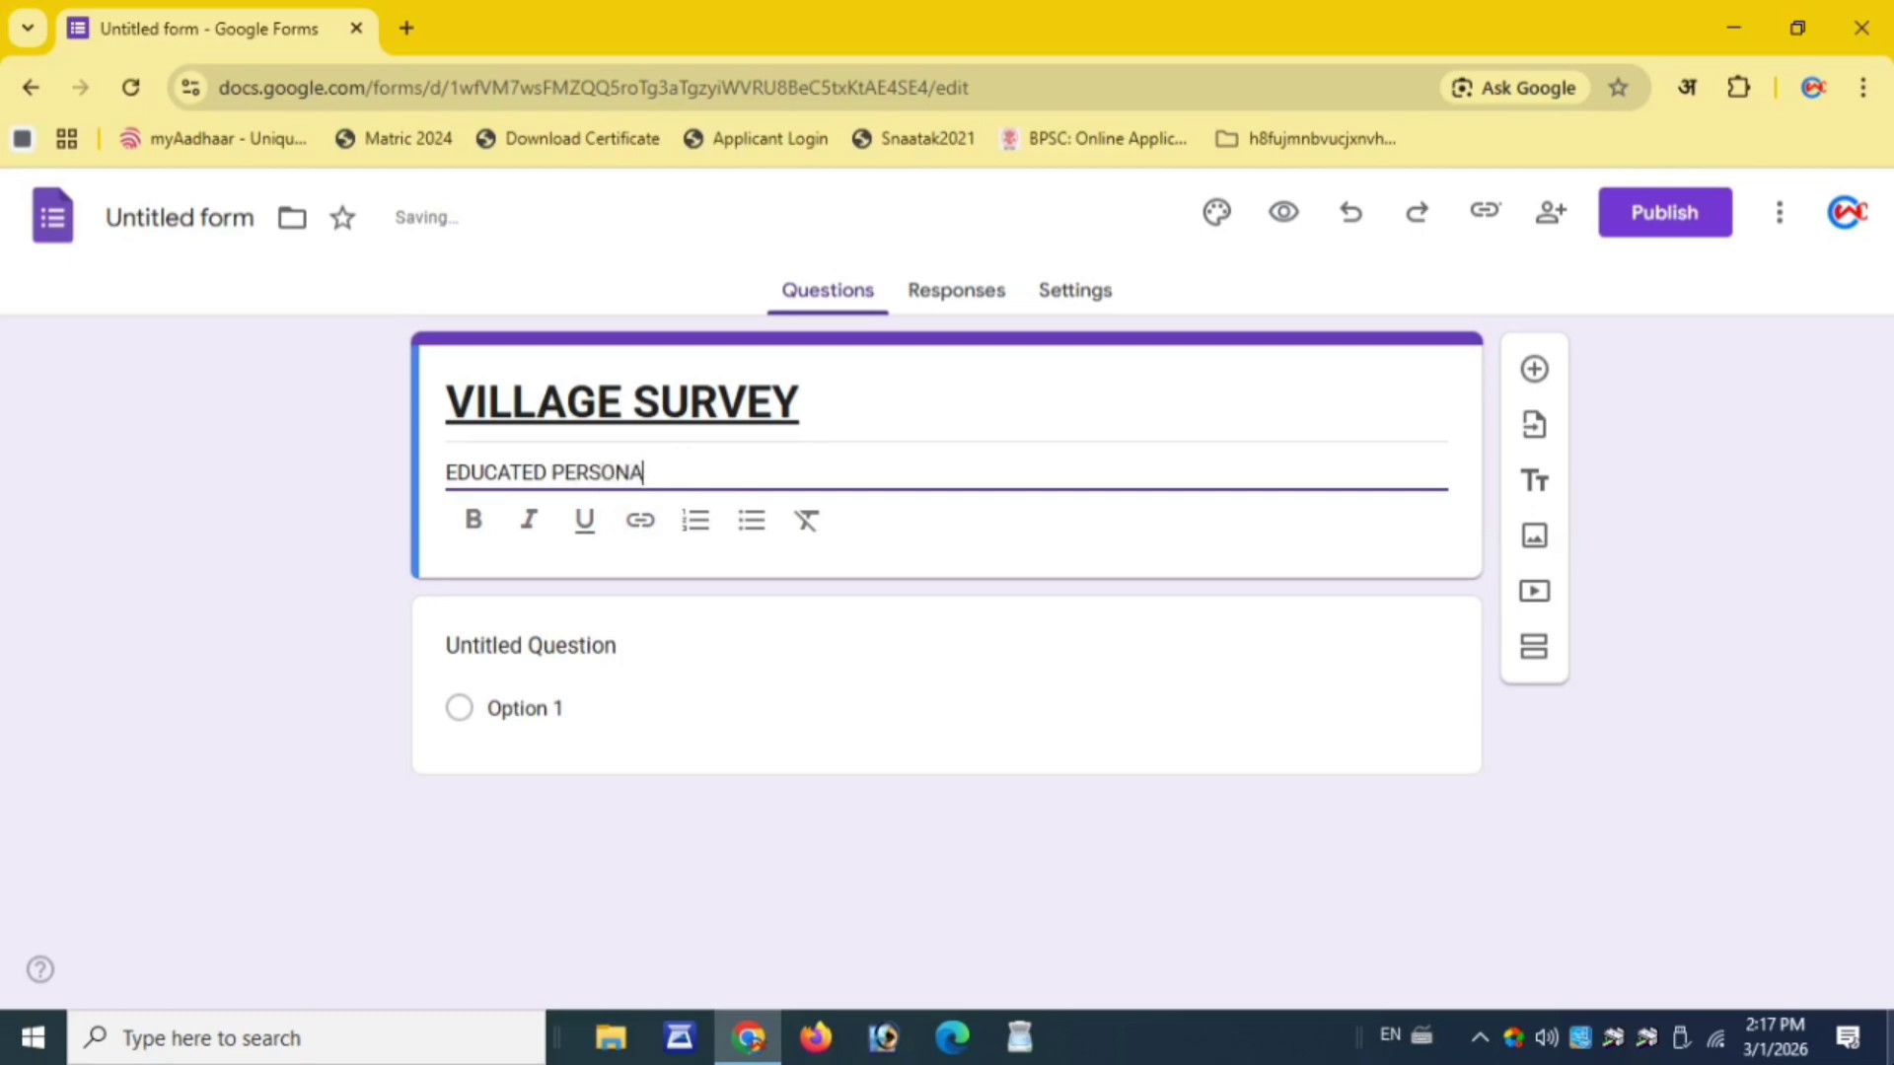
key("BackSpace")
type("INFORMATOI")
key("BackSpace")
key("BackSpace")
type("ION")
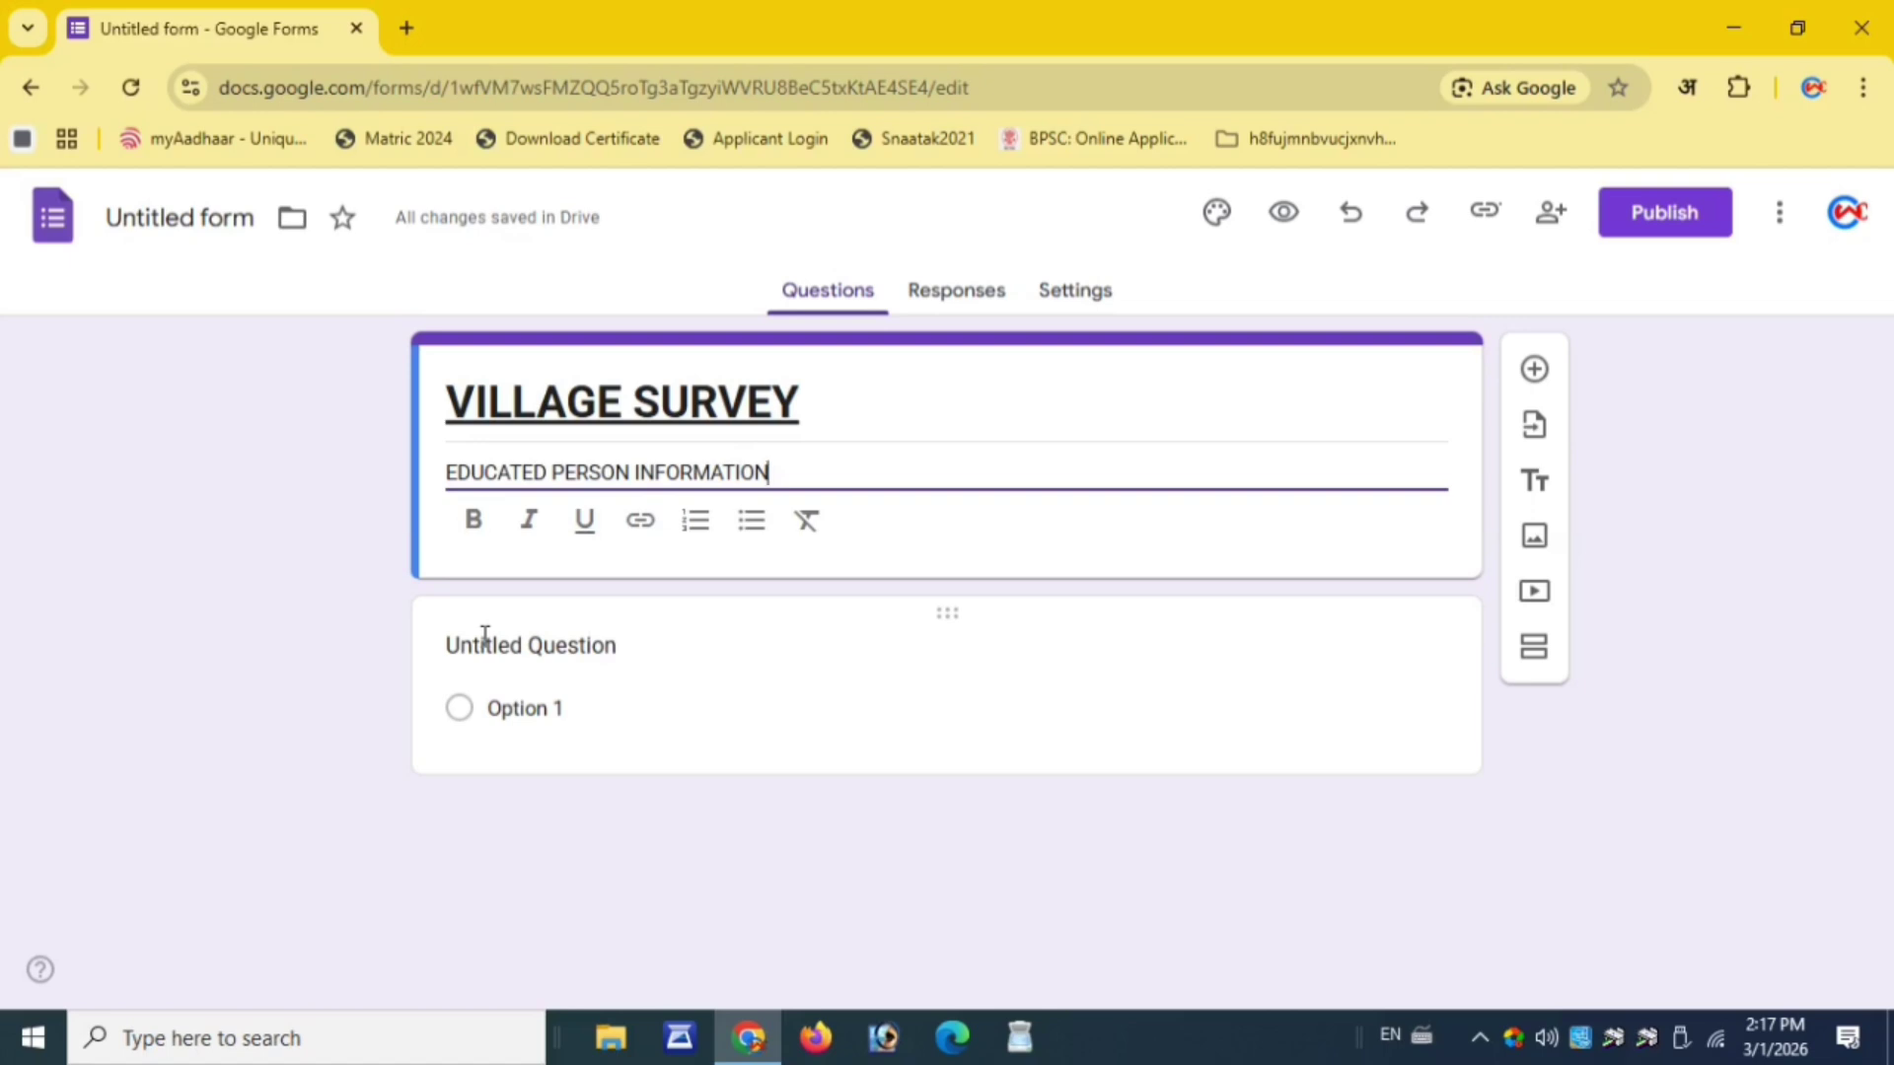
Add a second section after the form header and title it BASIC INFORMATION
left_click(1536, 651)
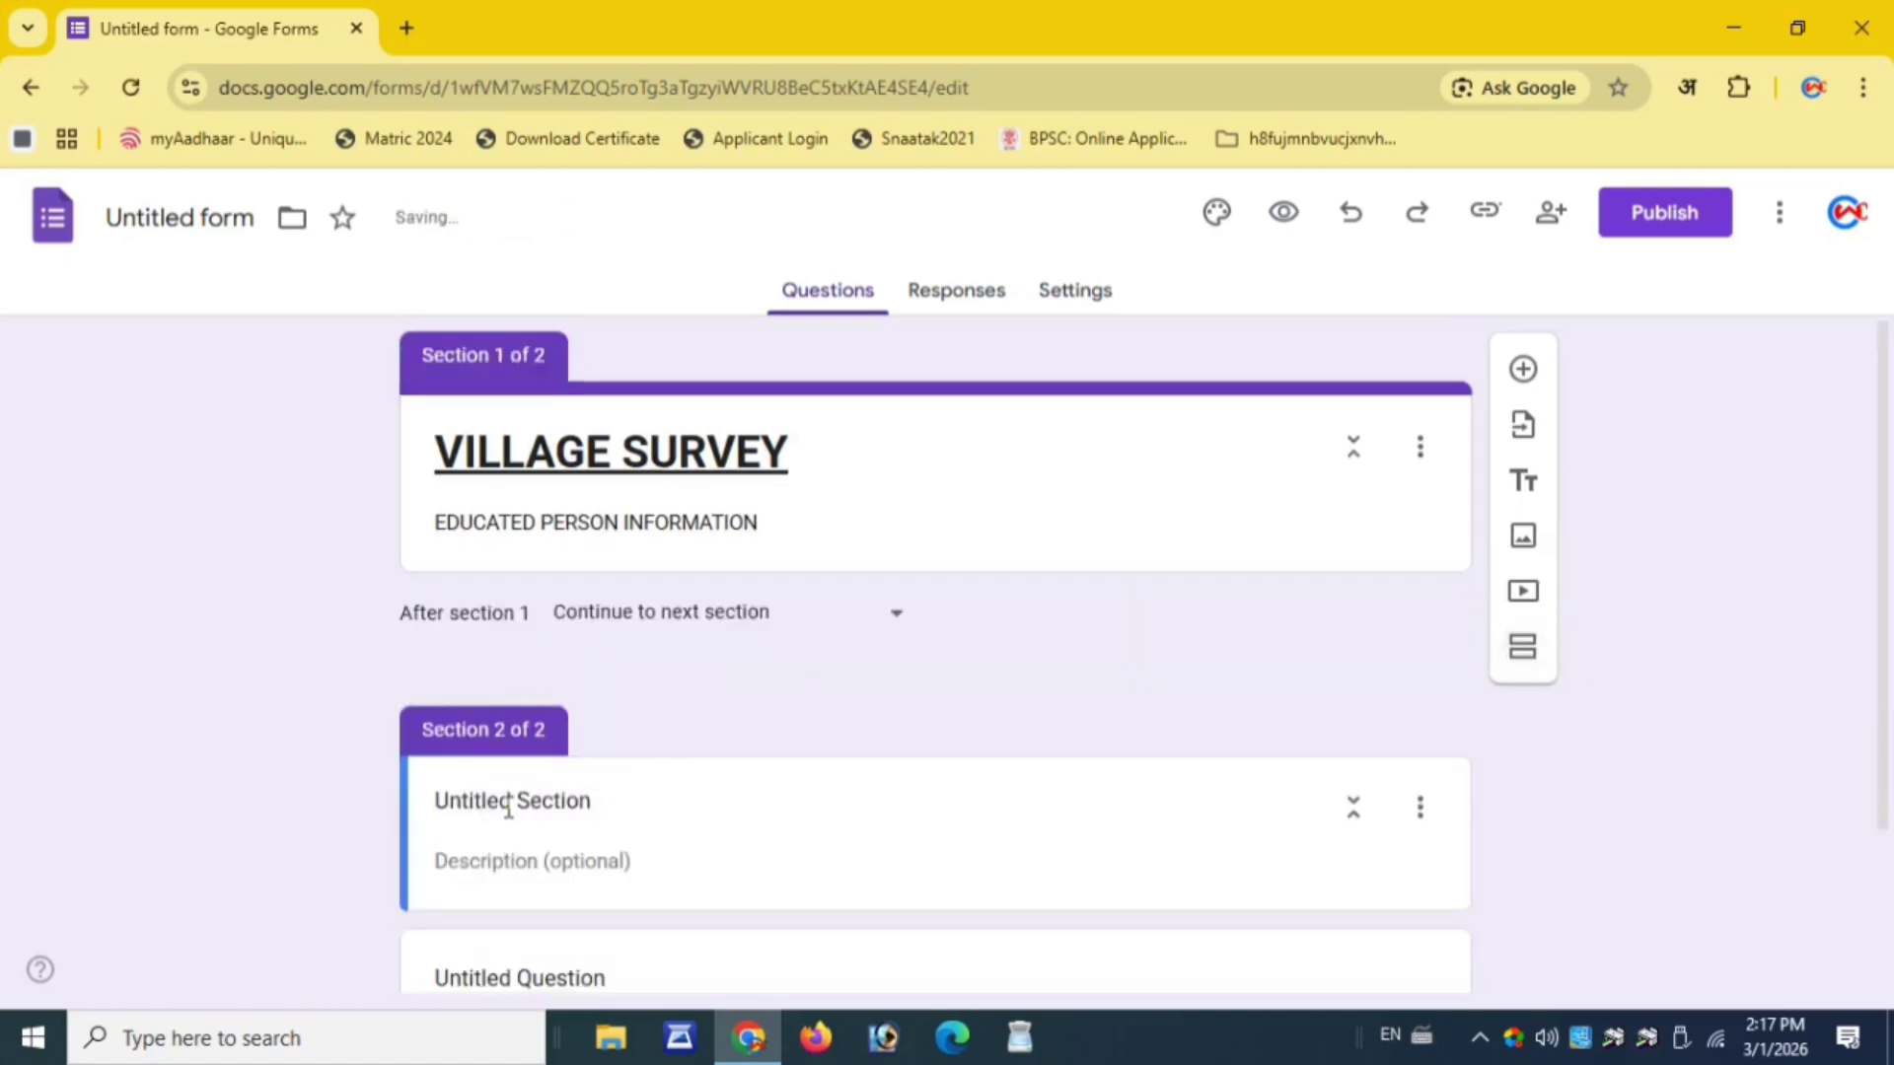
left_click(508, 804)
key("ctrl+a")
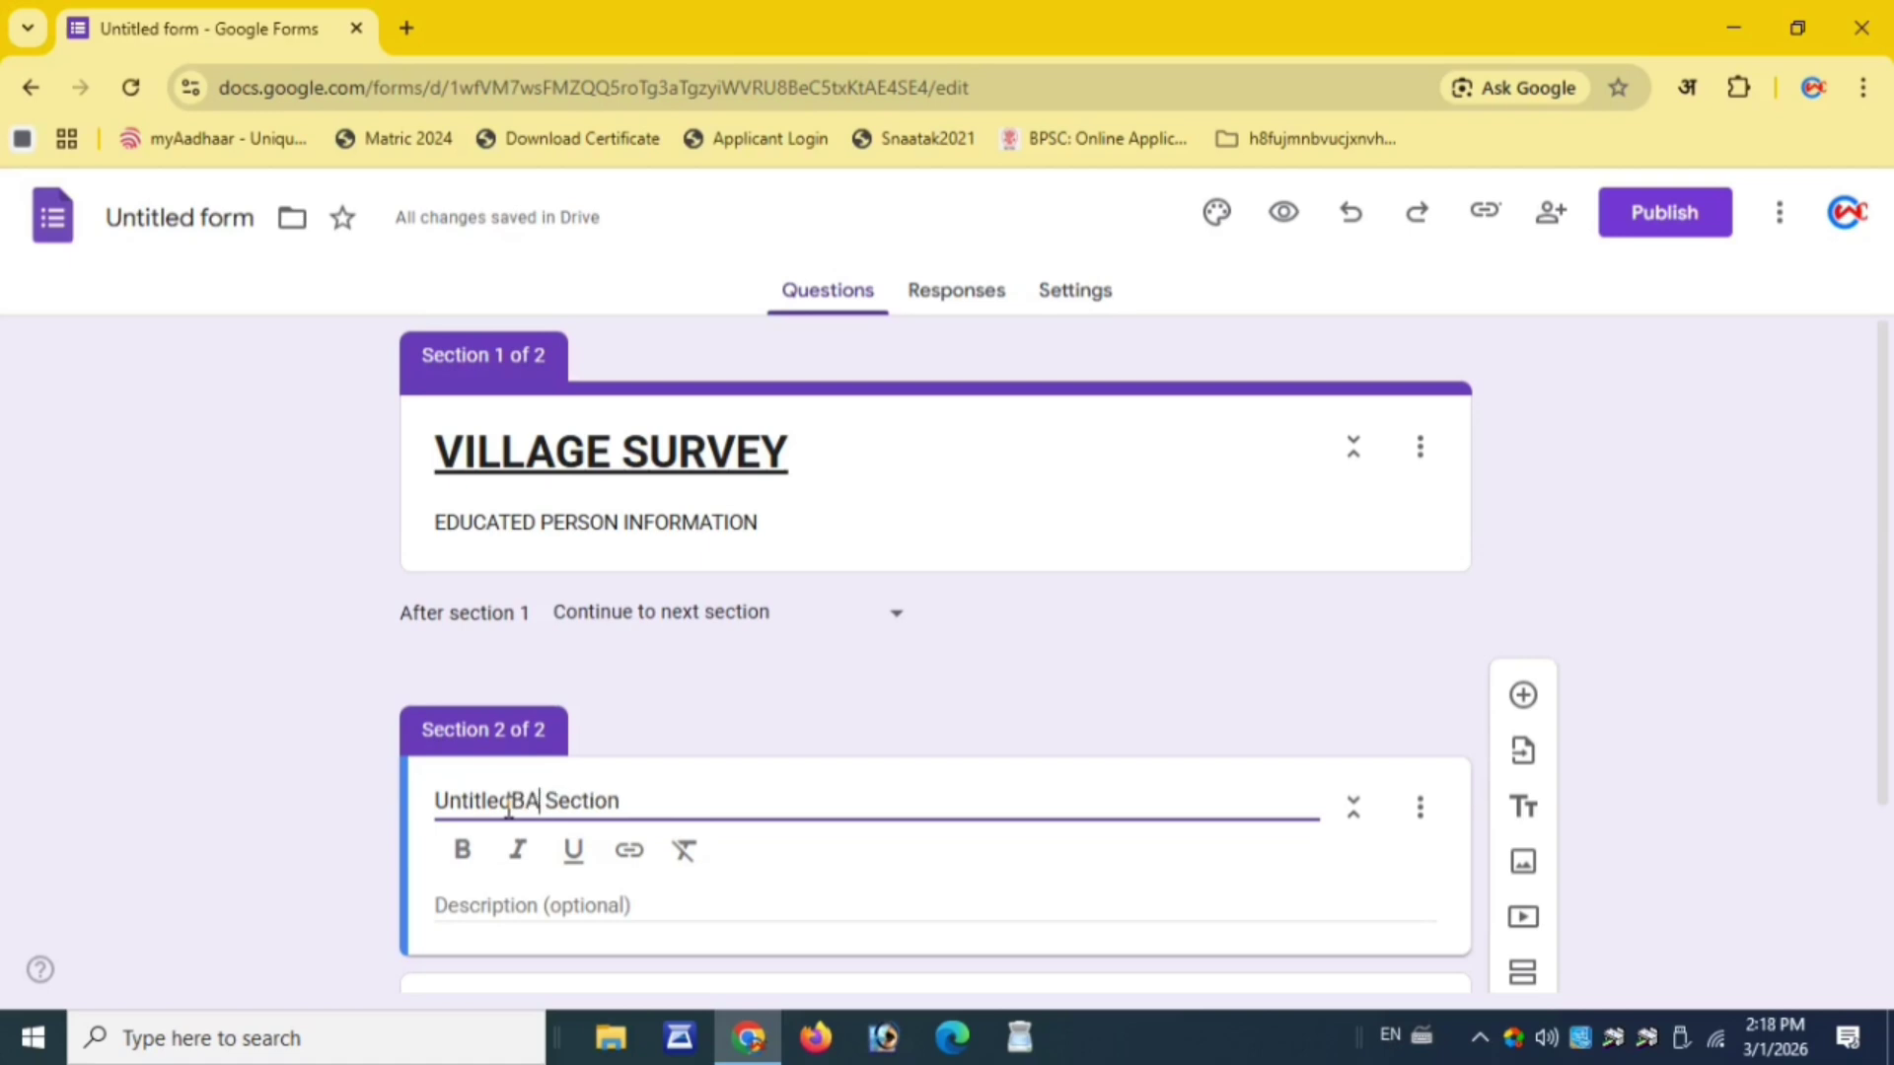
type("BASIC INFORMATION")
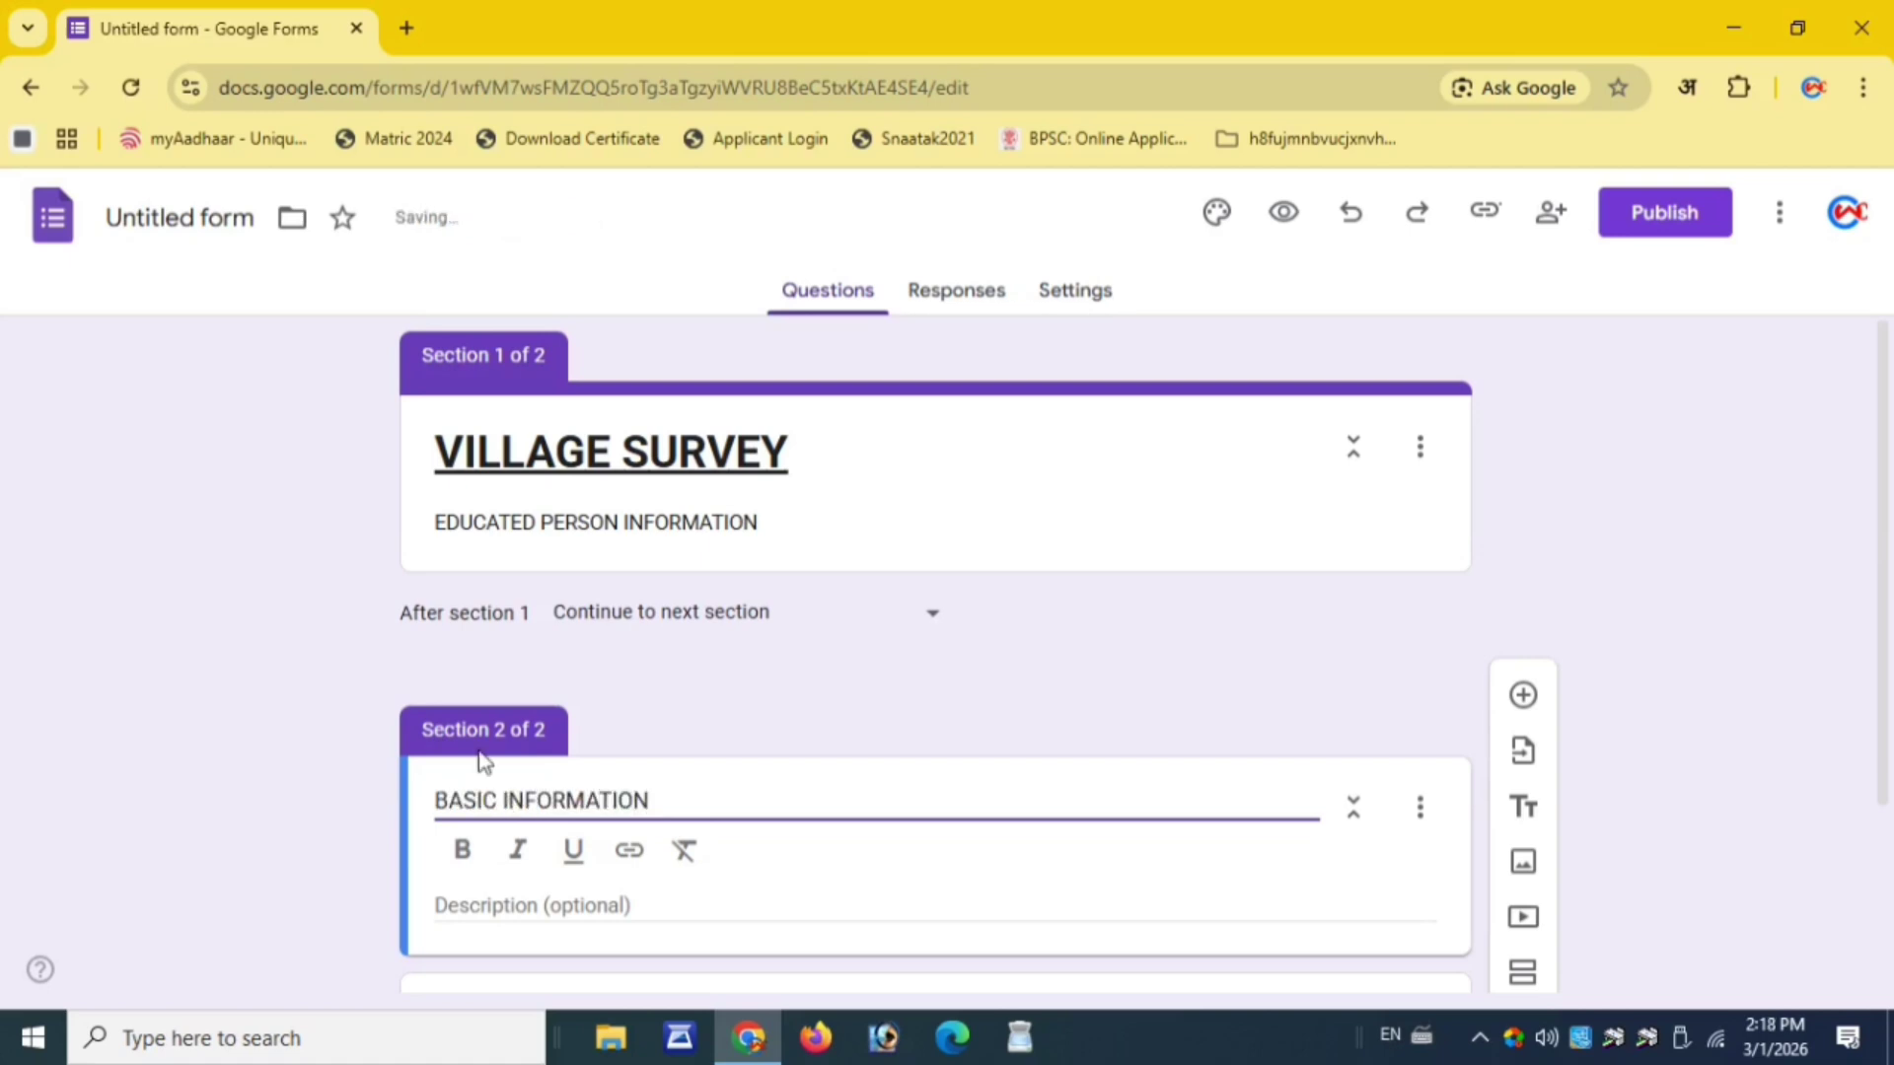
Rename the untitled question in the BASIC INFORMATION section to FULL NAME and set its answer type to Short answer
scroll(481, 765, "down", 1)
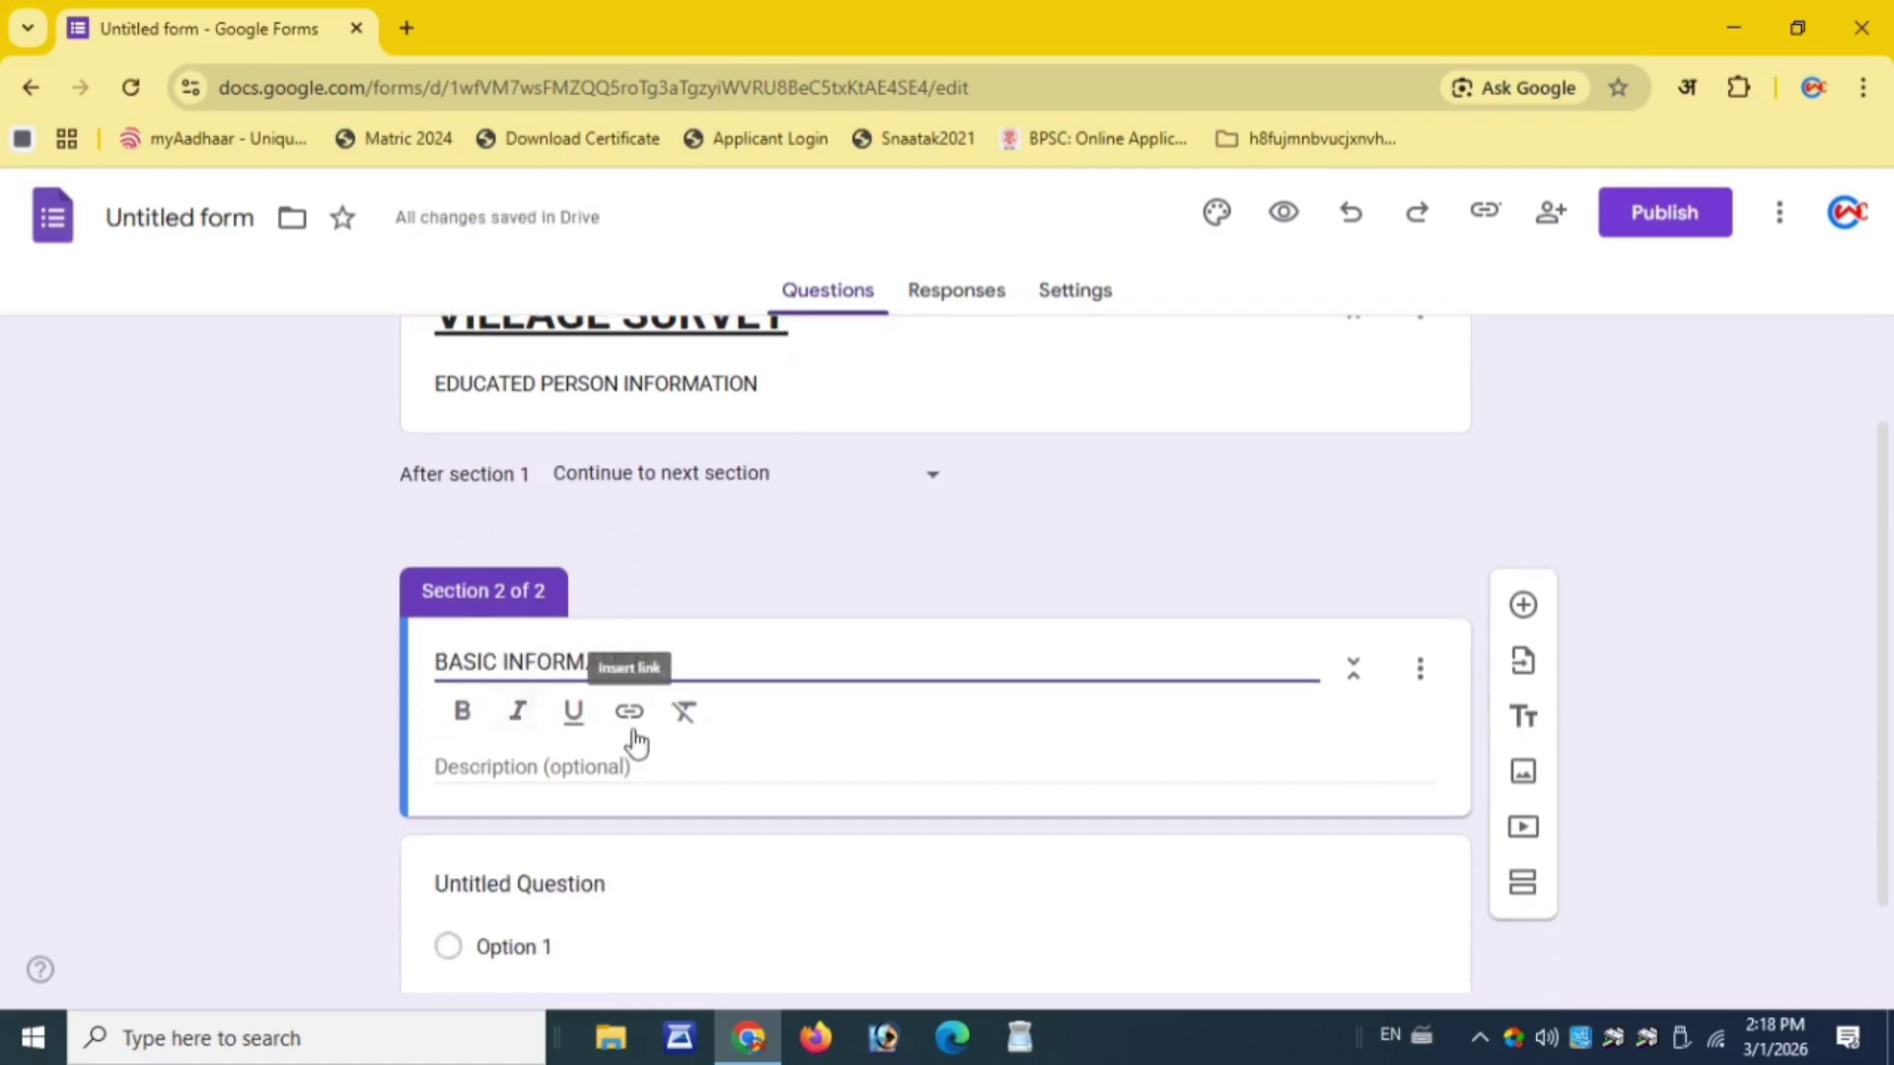
scroll(562, 828, "down", 1)
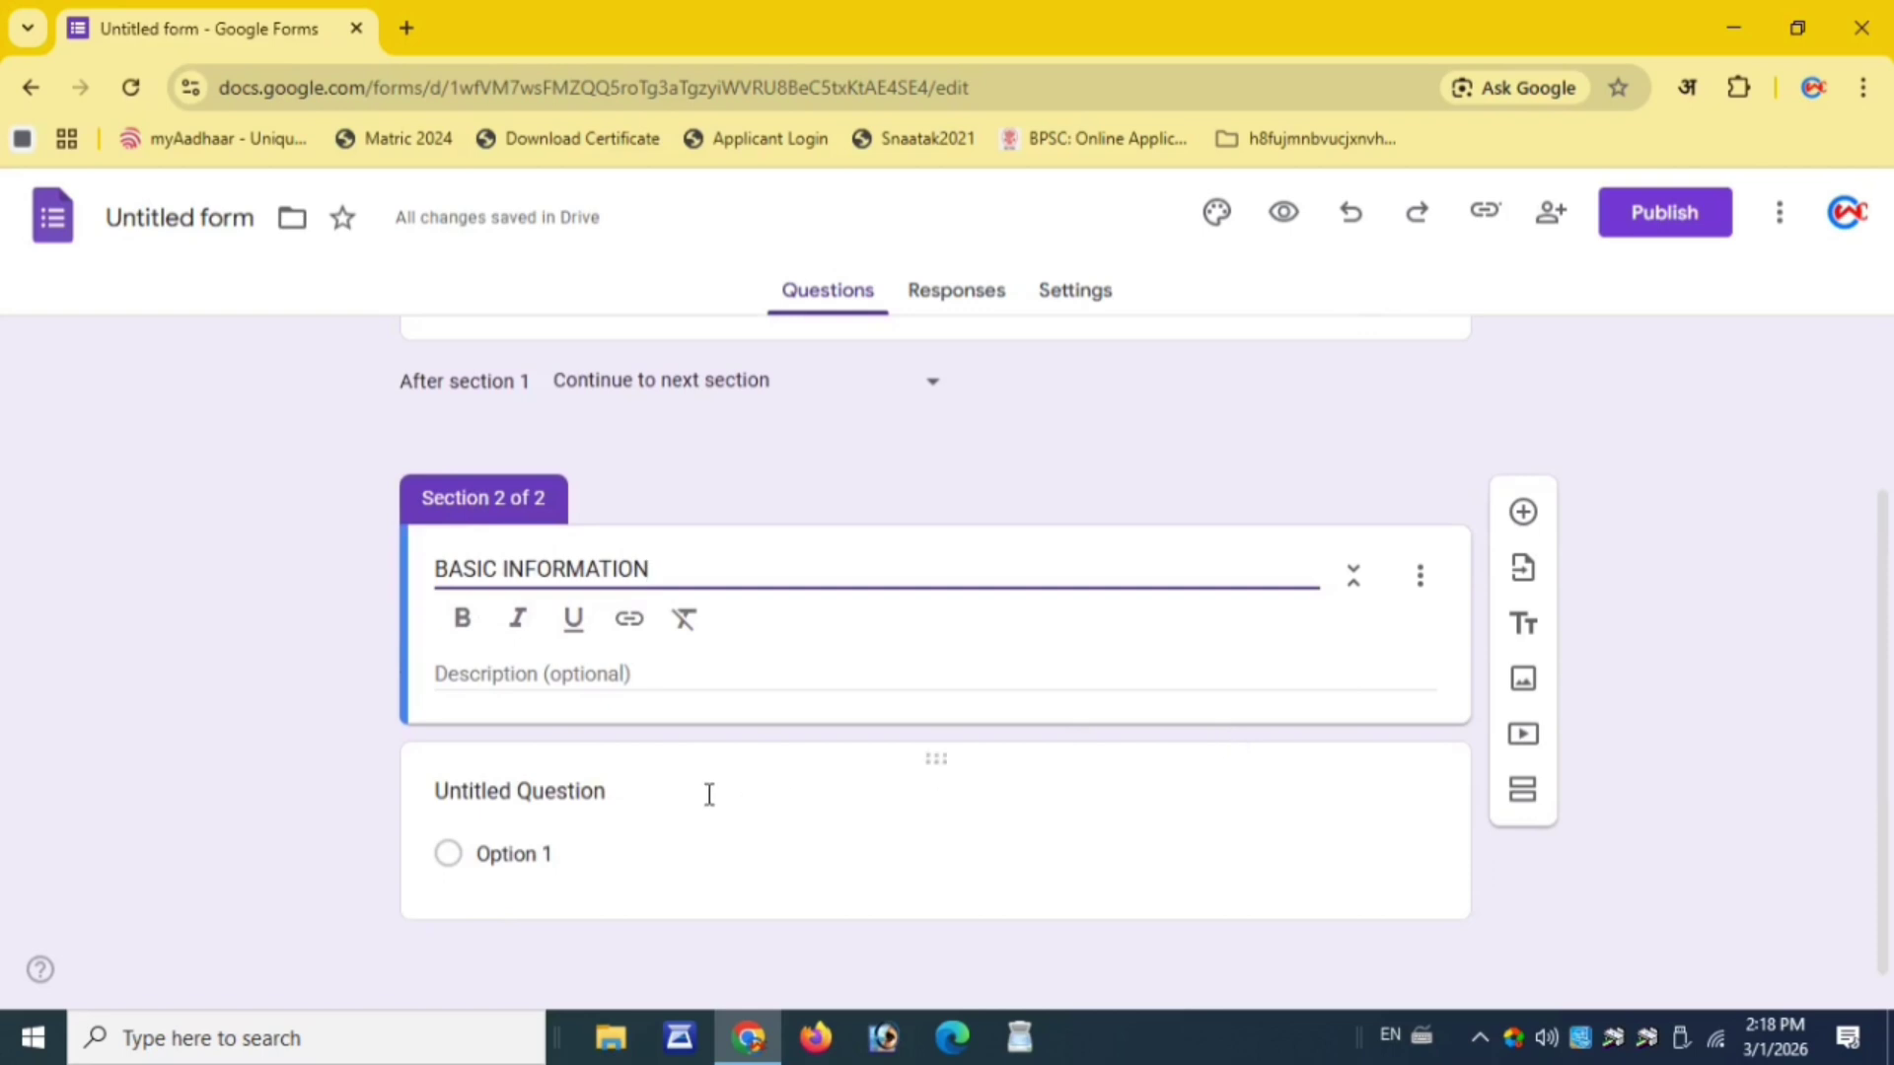
left_click(483, 779)
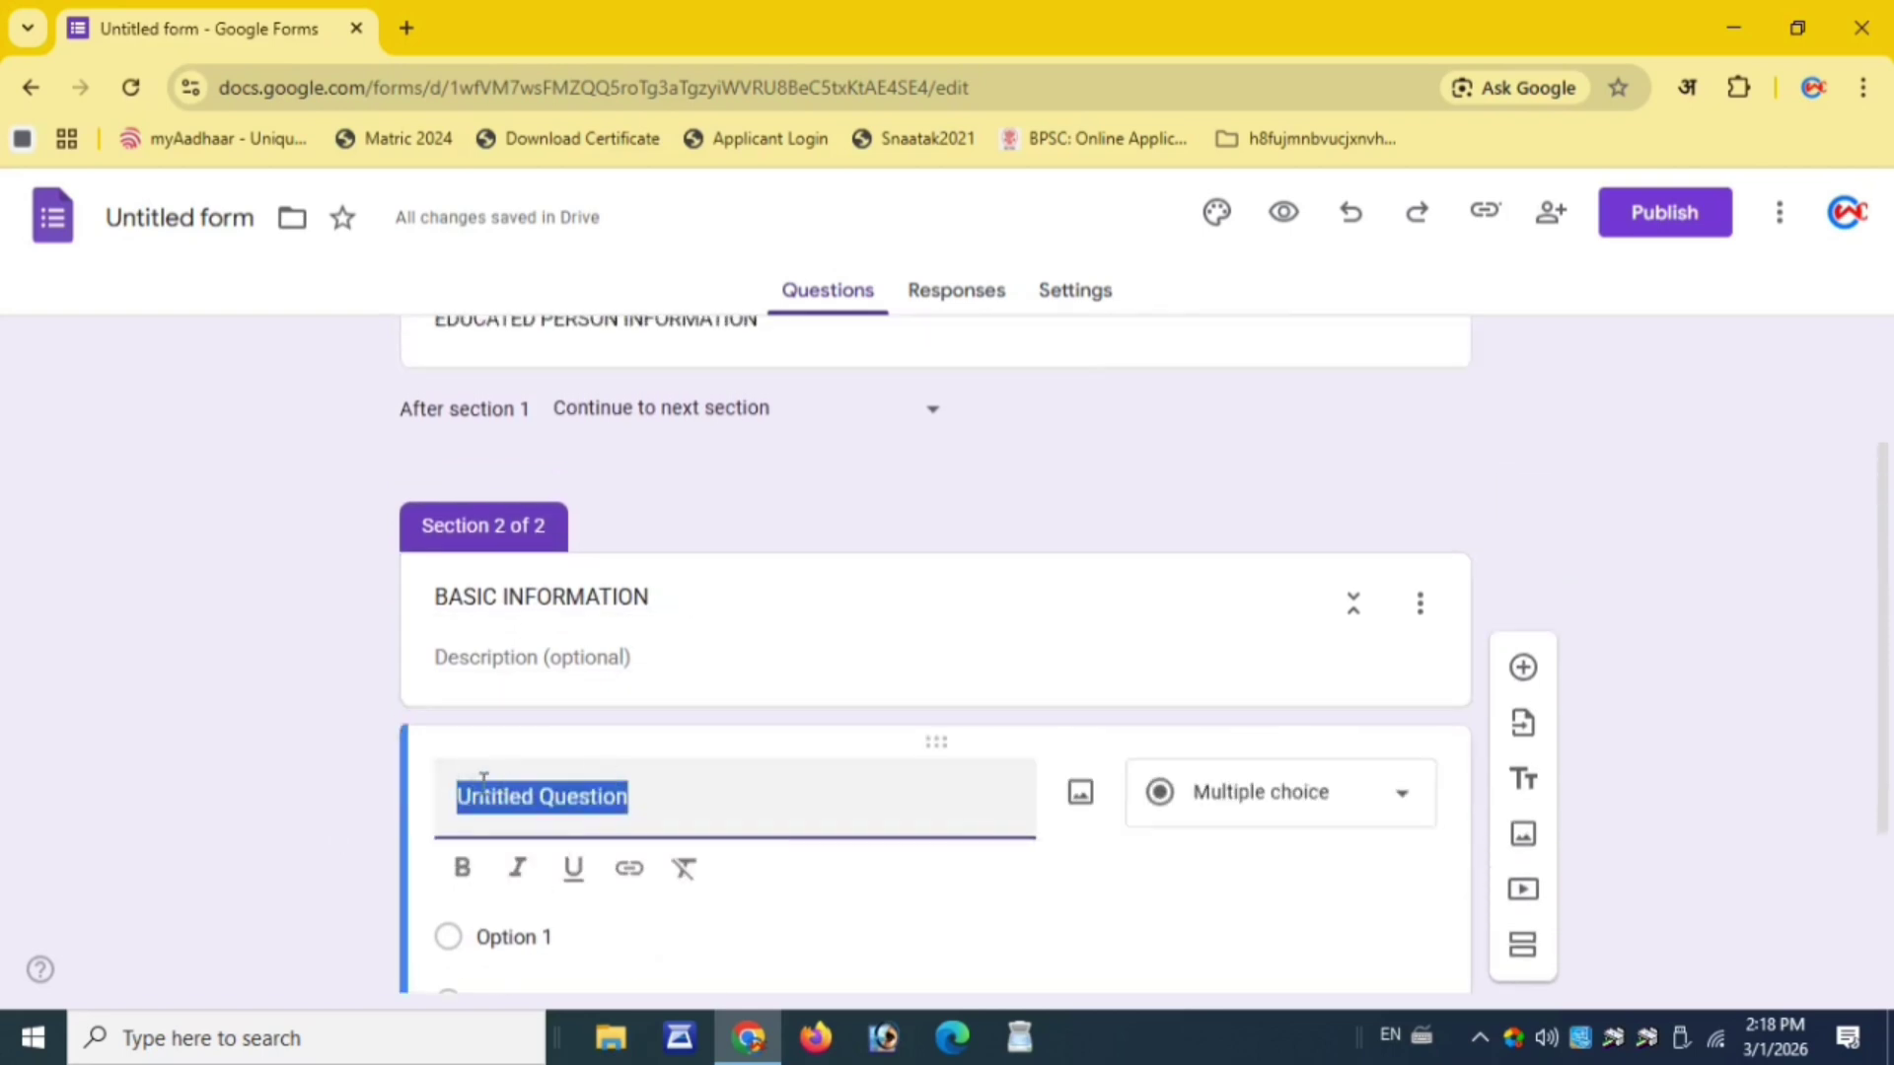
type("FUMM")
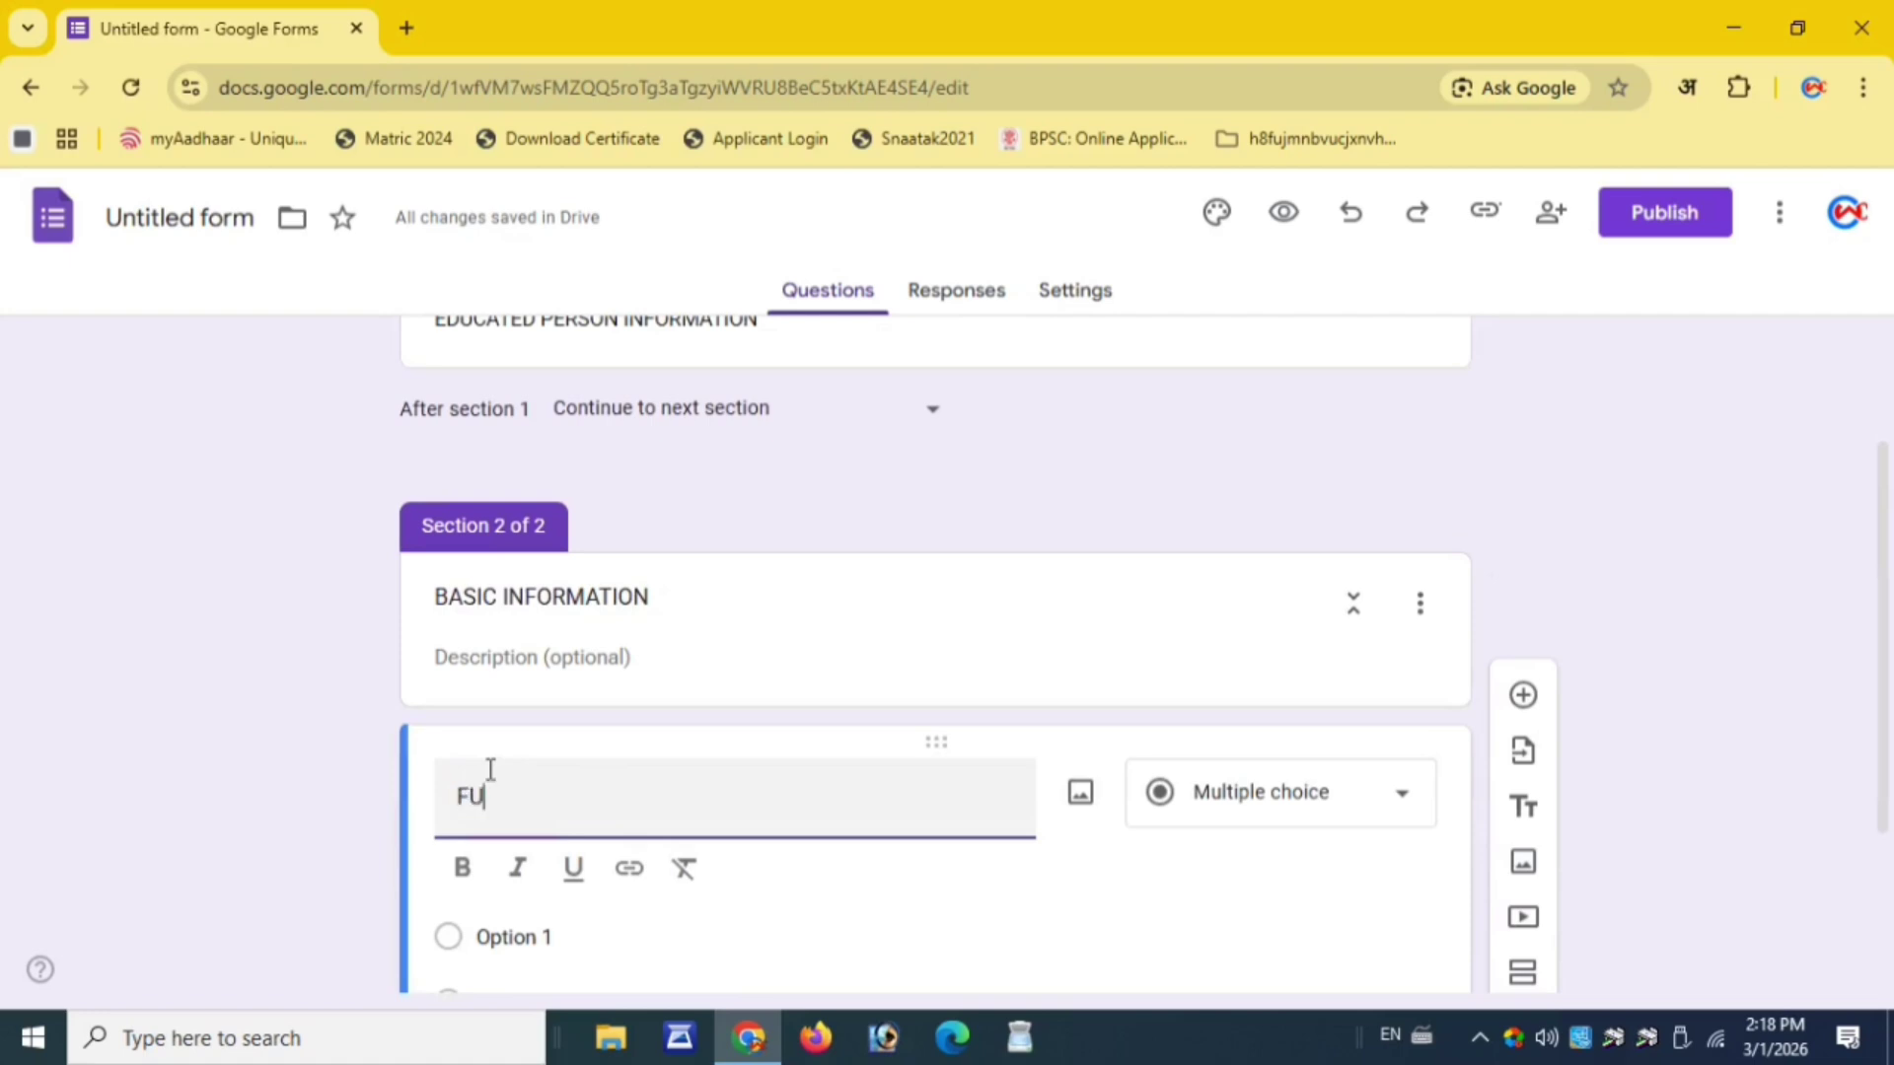
key("BackSpace")
key("BackSpace")
type("LL ")
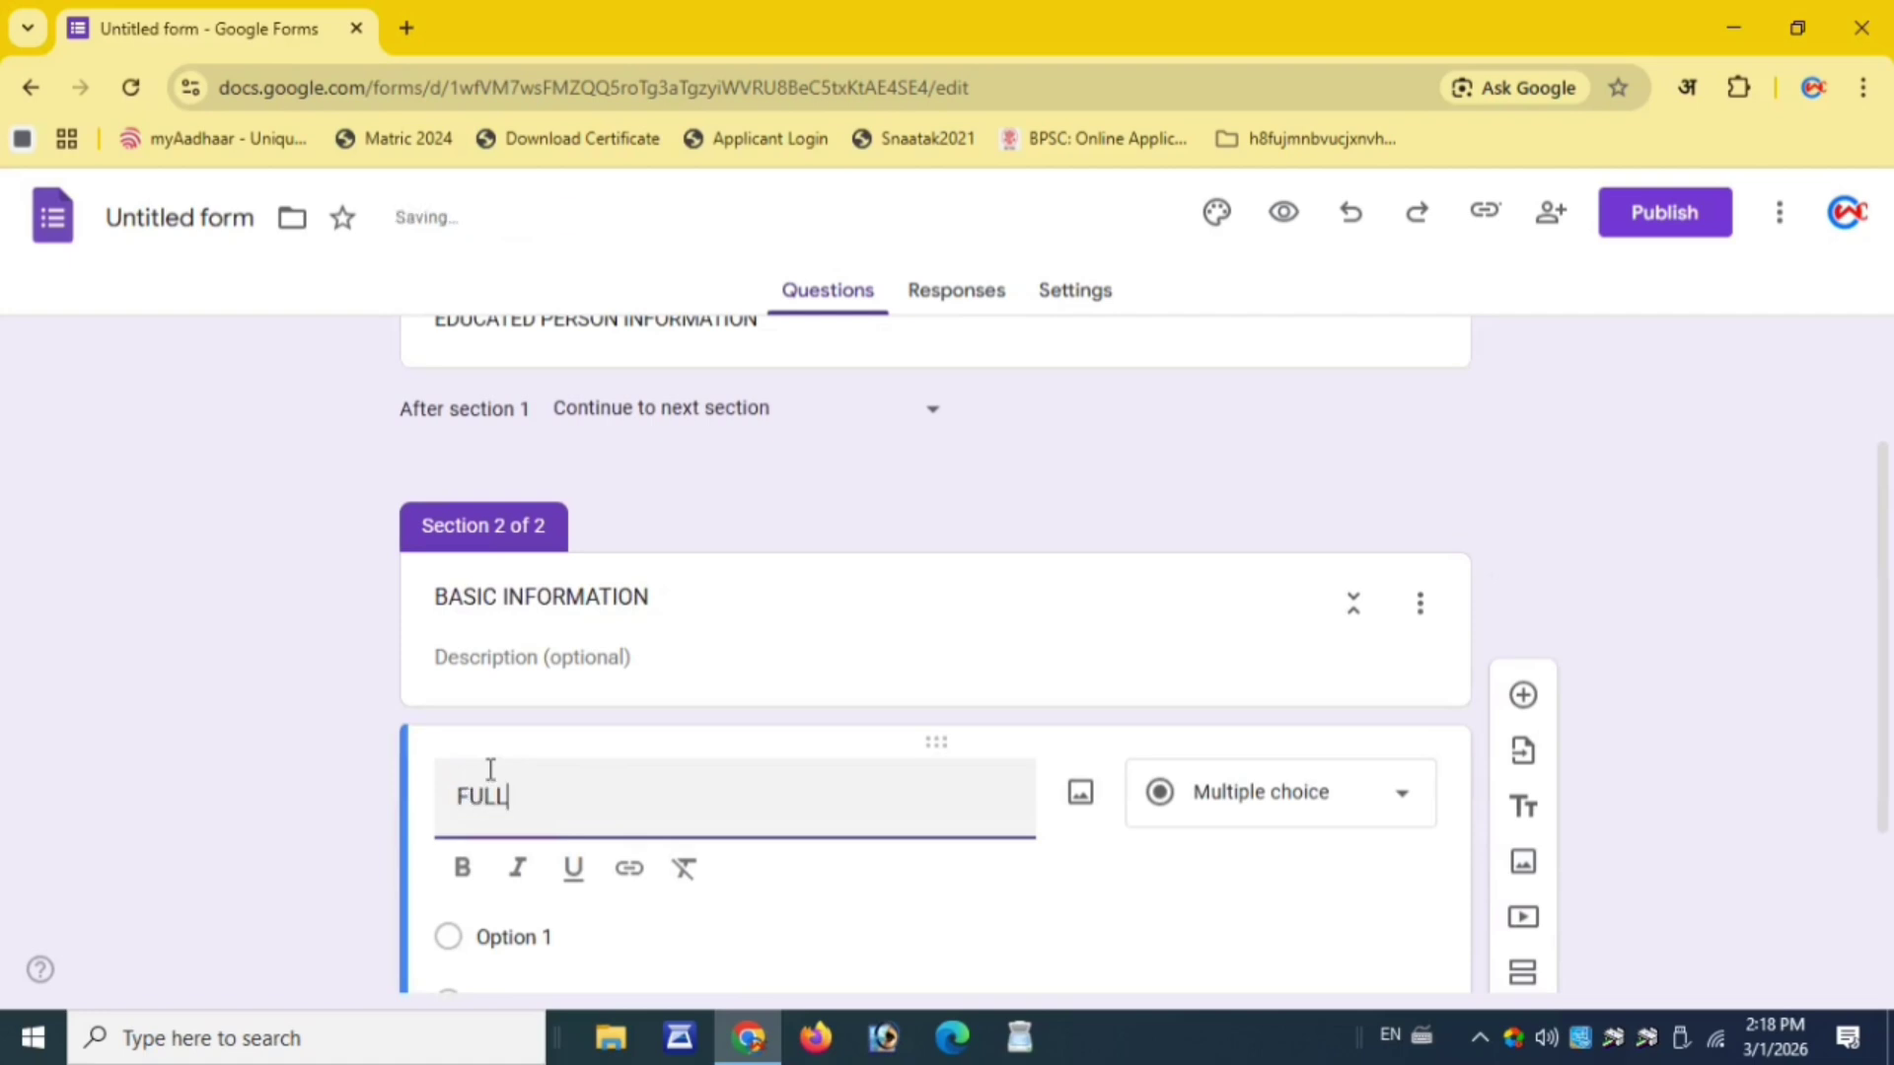
type("NAME")
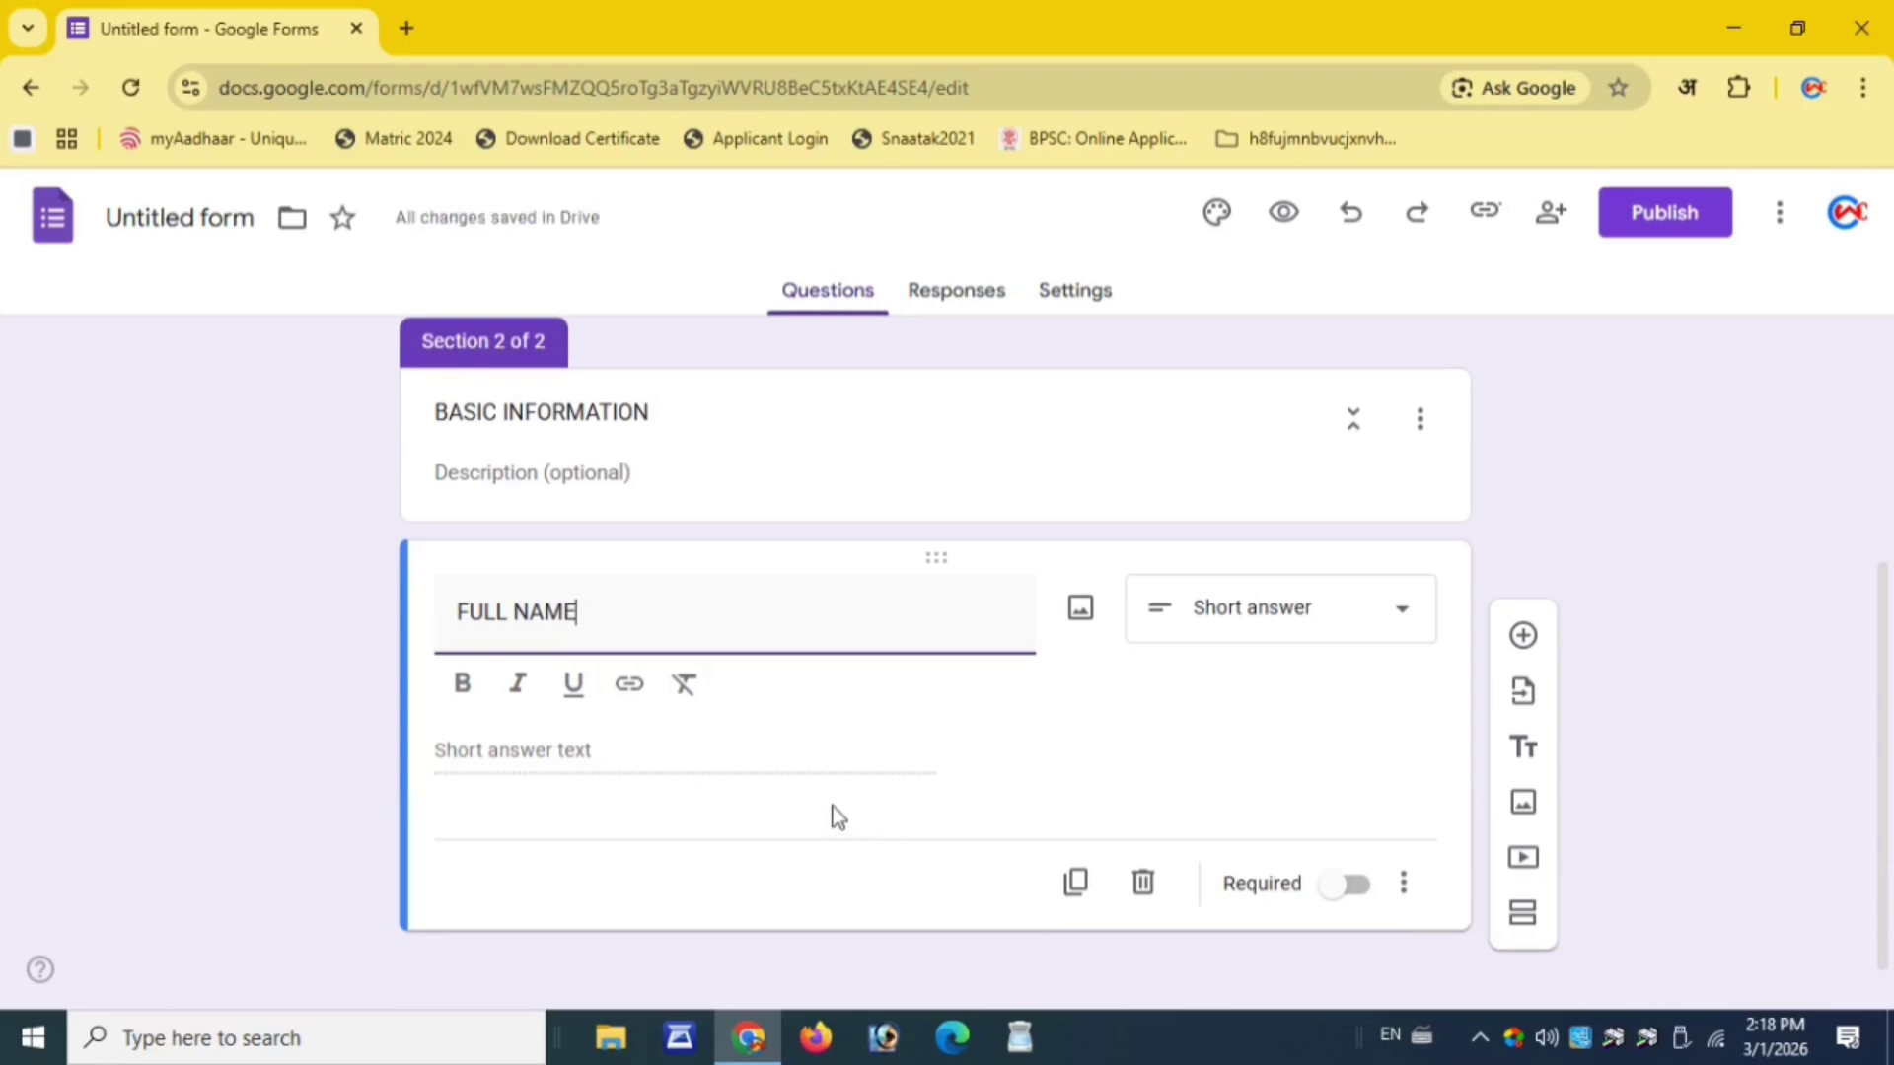
left_click(1280, 631)
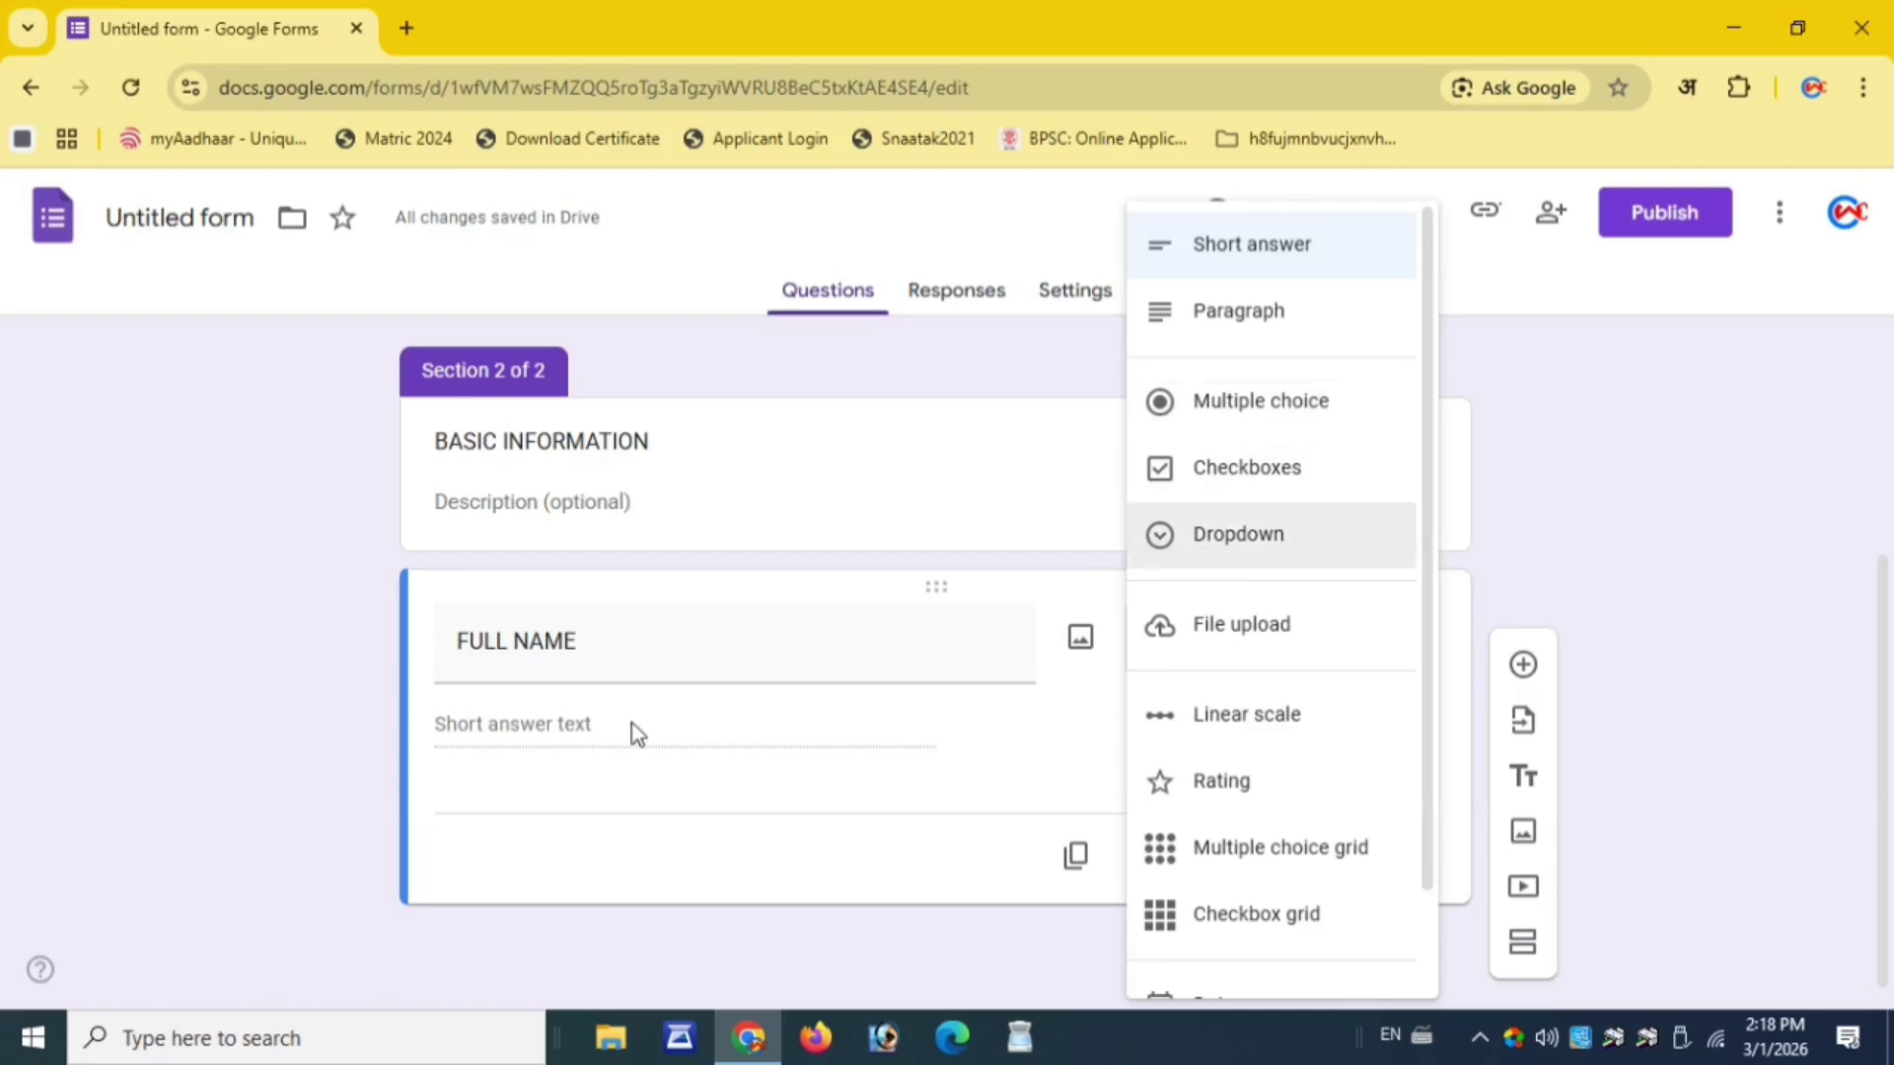
left_click(1282, 249)
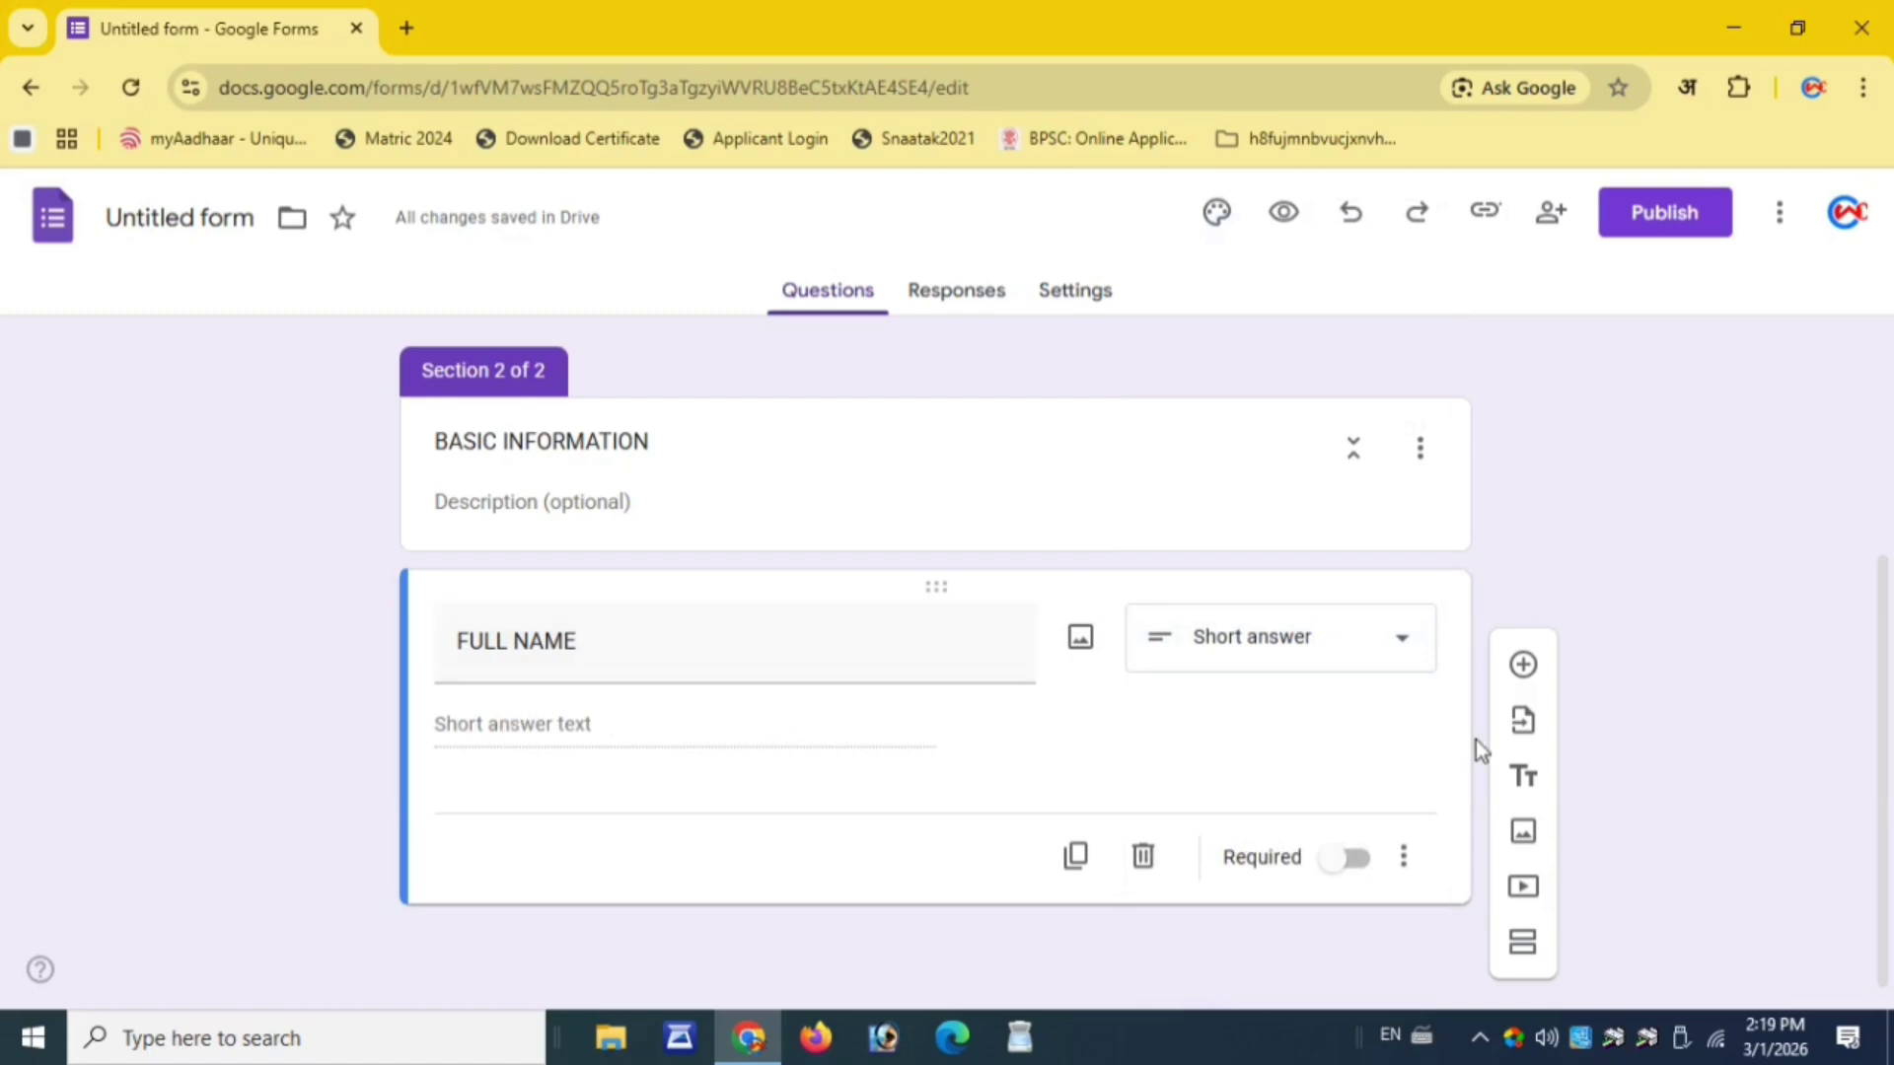
Add a DATE OF BIRTH question with the Date answer type below FULL NAME, followed by another new question
left_click(1524, 671)
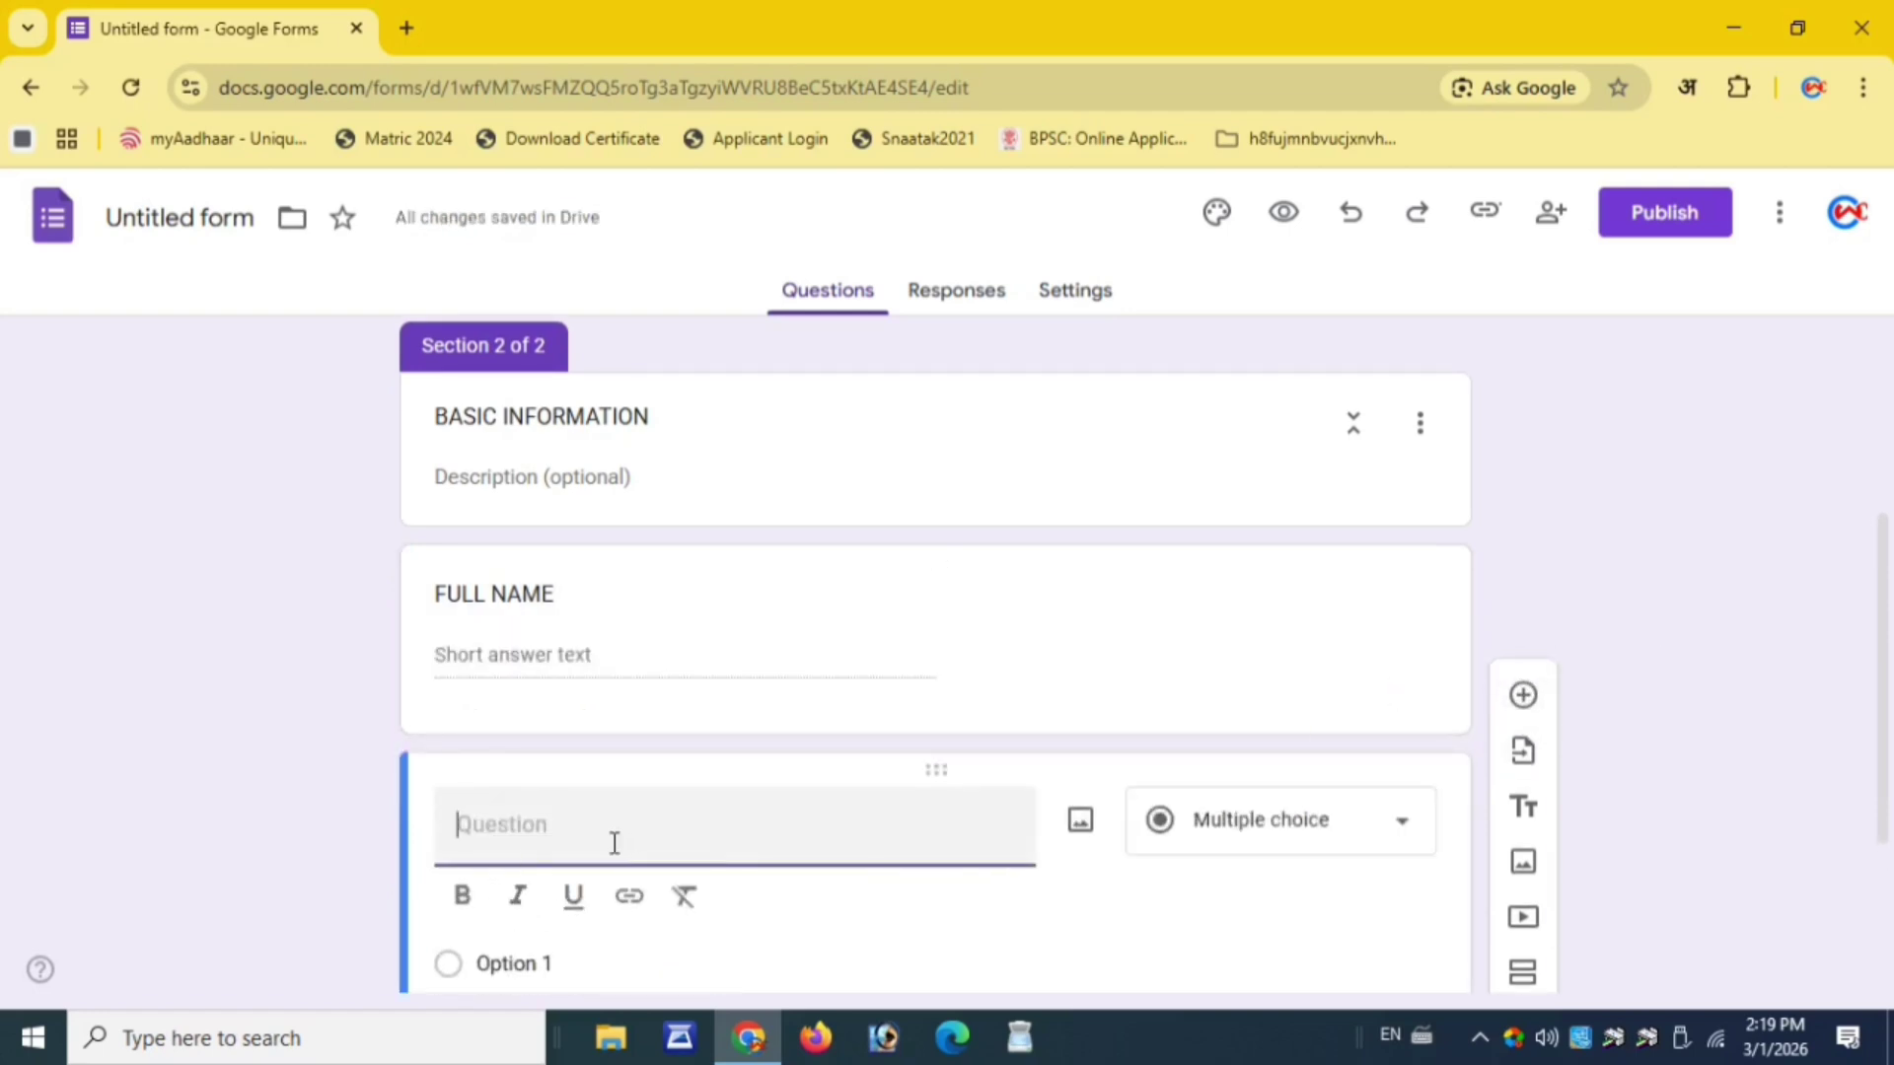
type("DAT")
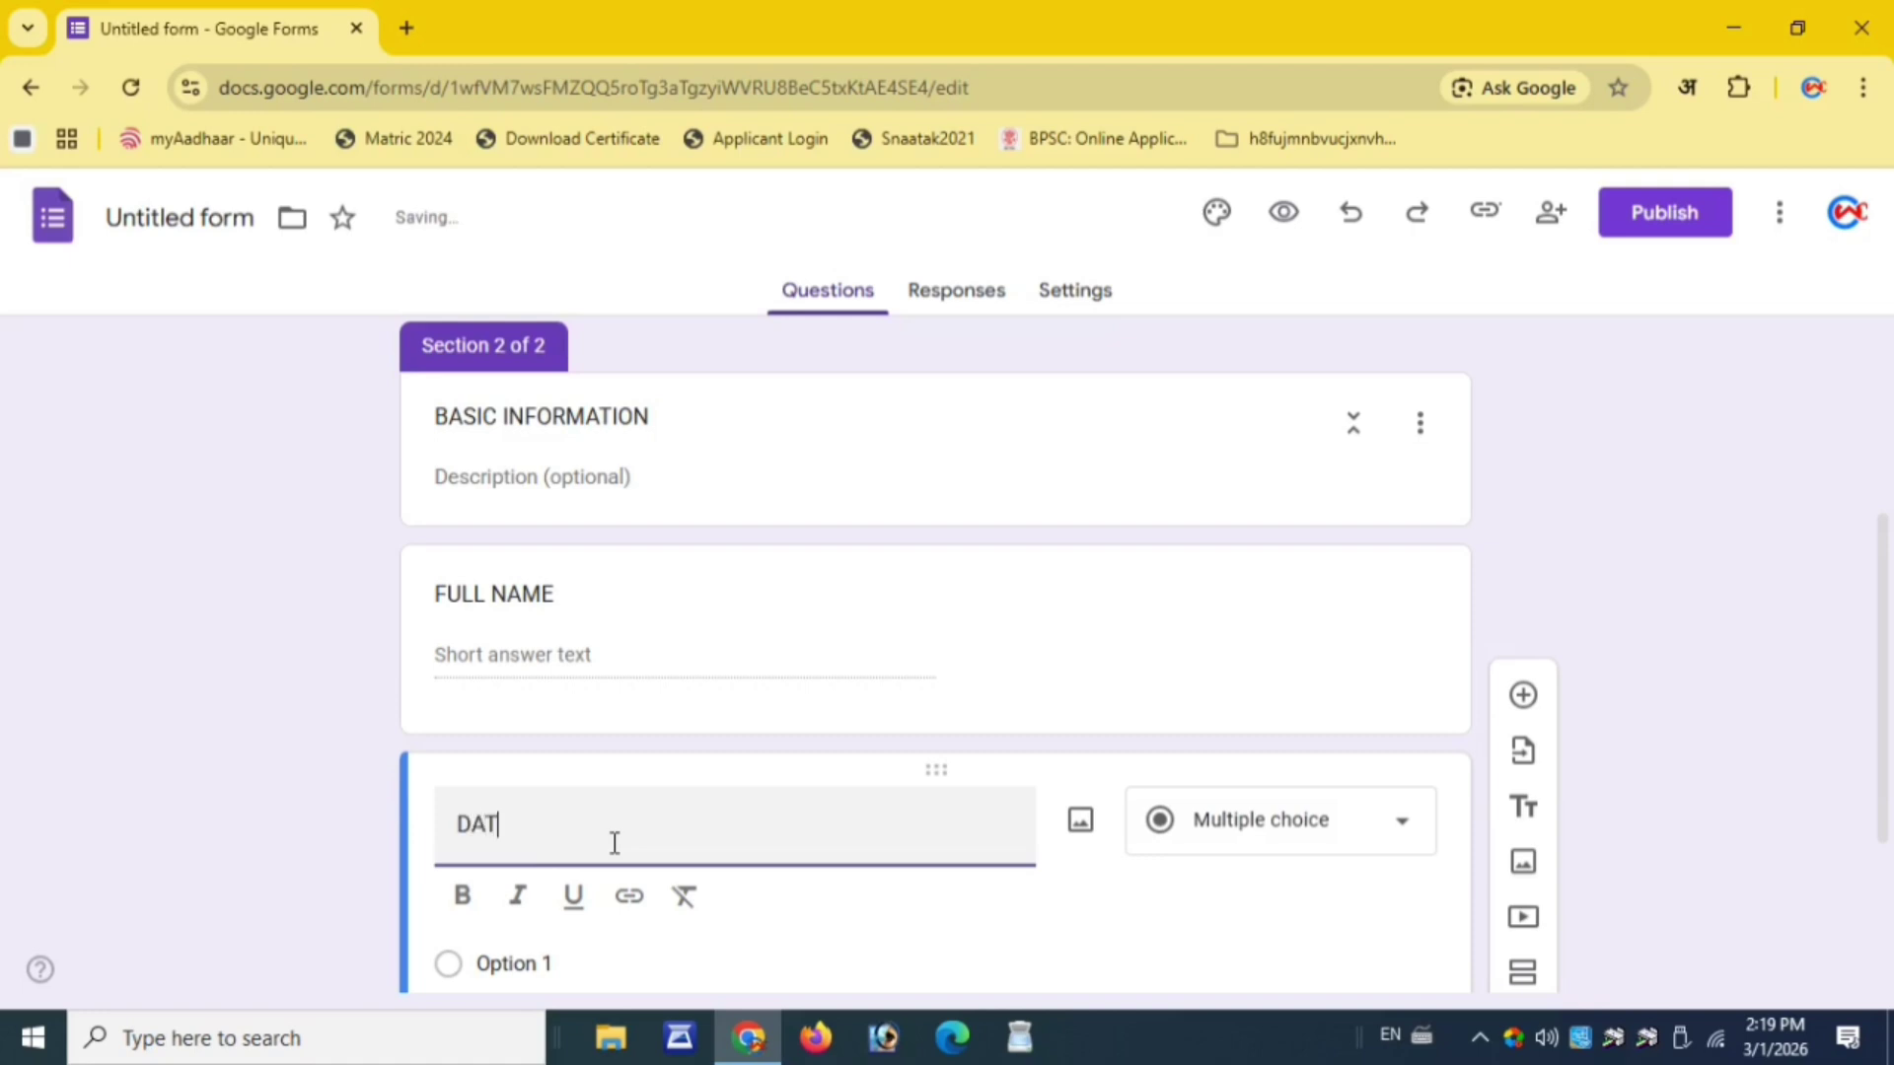
type("E OF BIRTH")
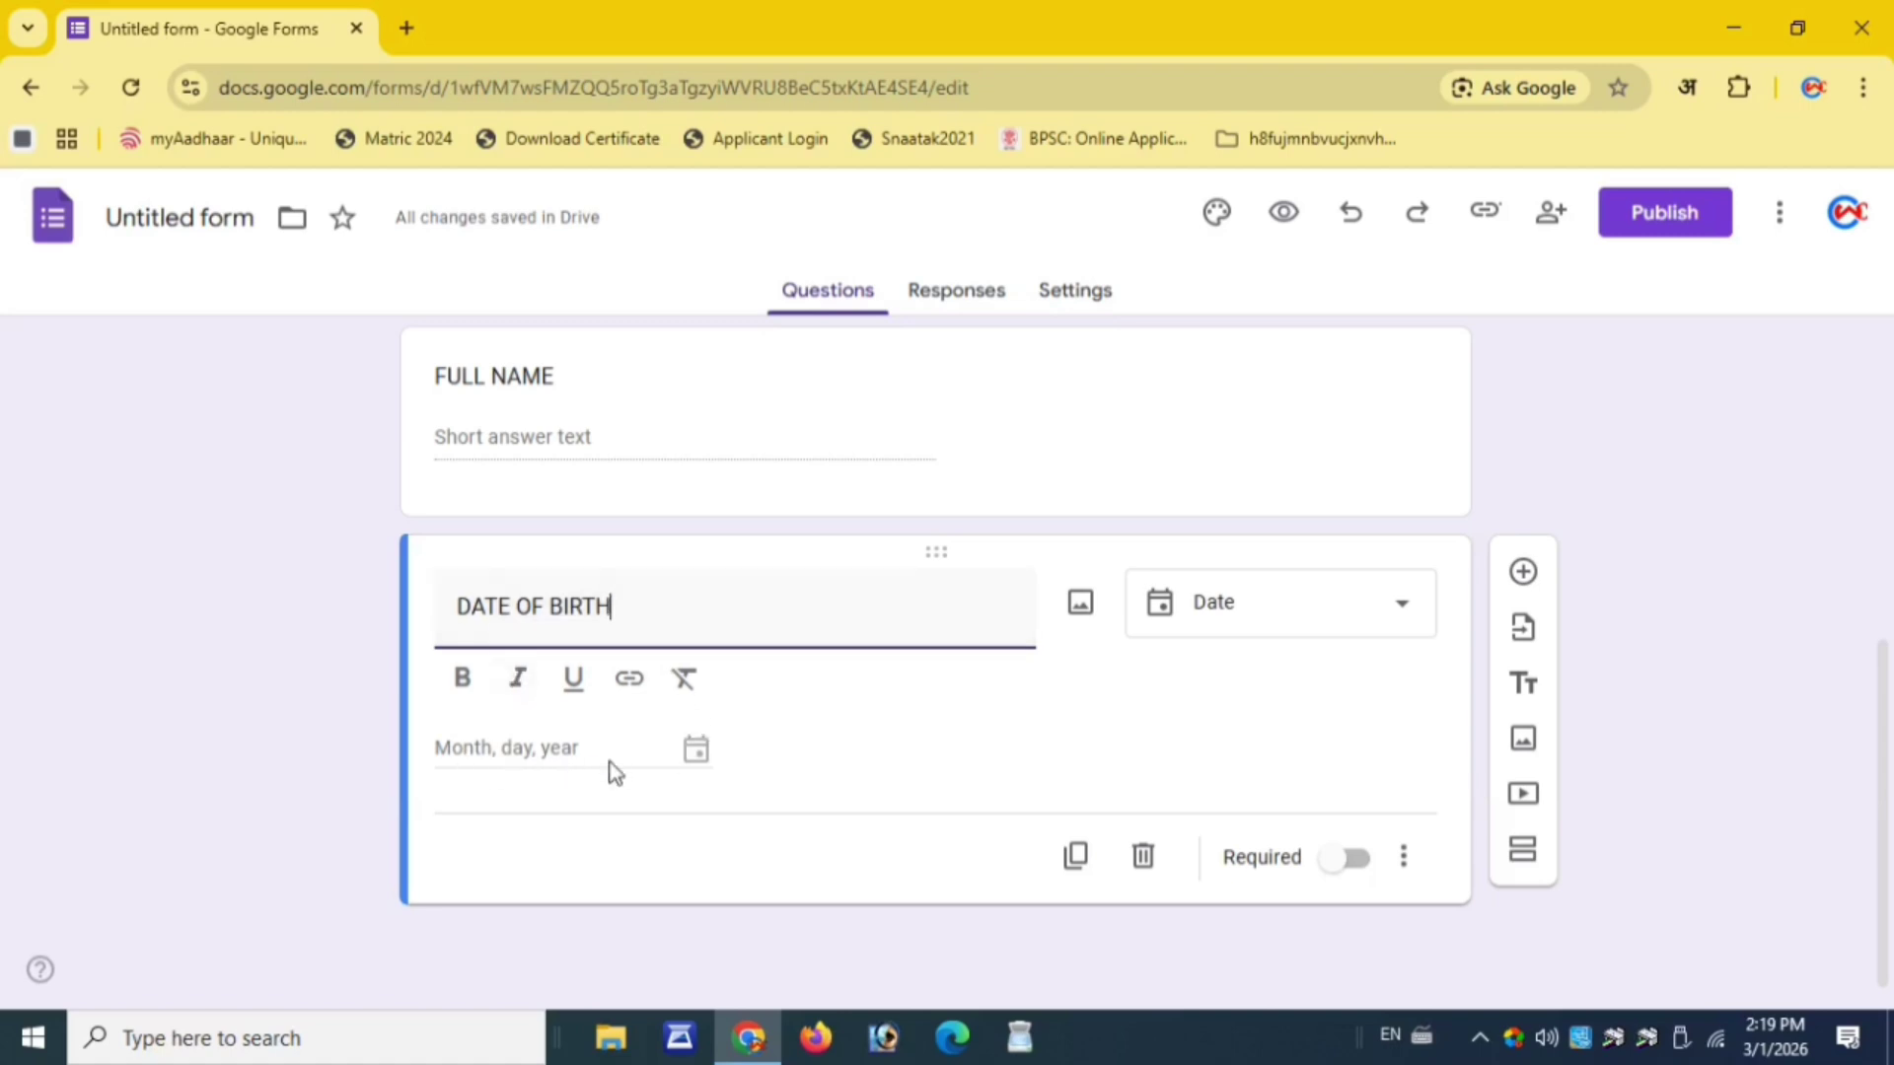
left_click(1523, 574)
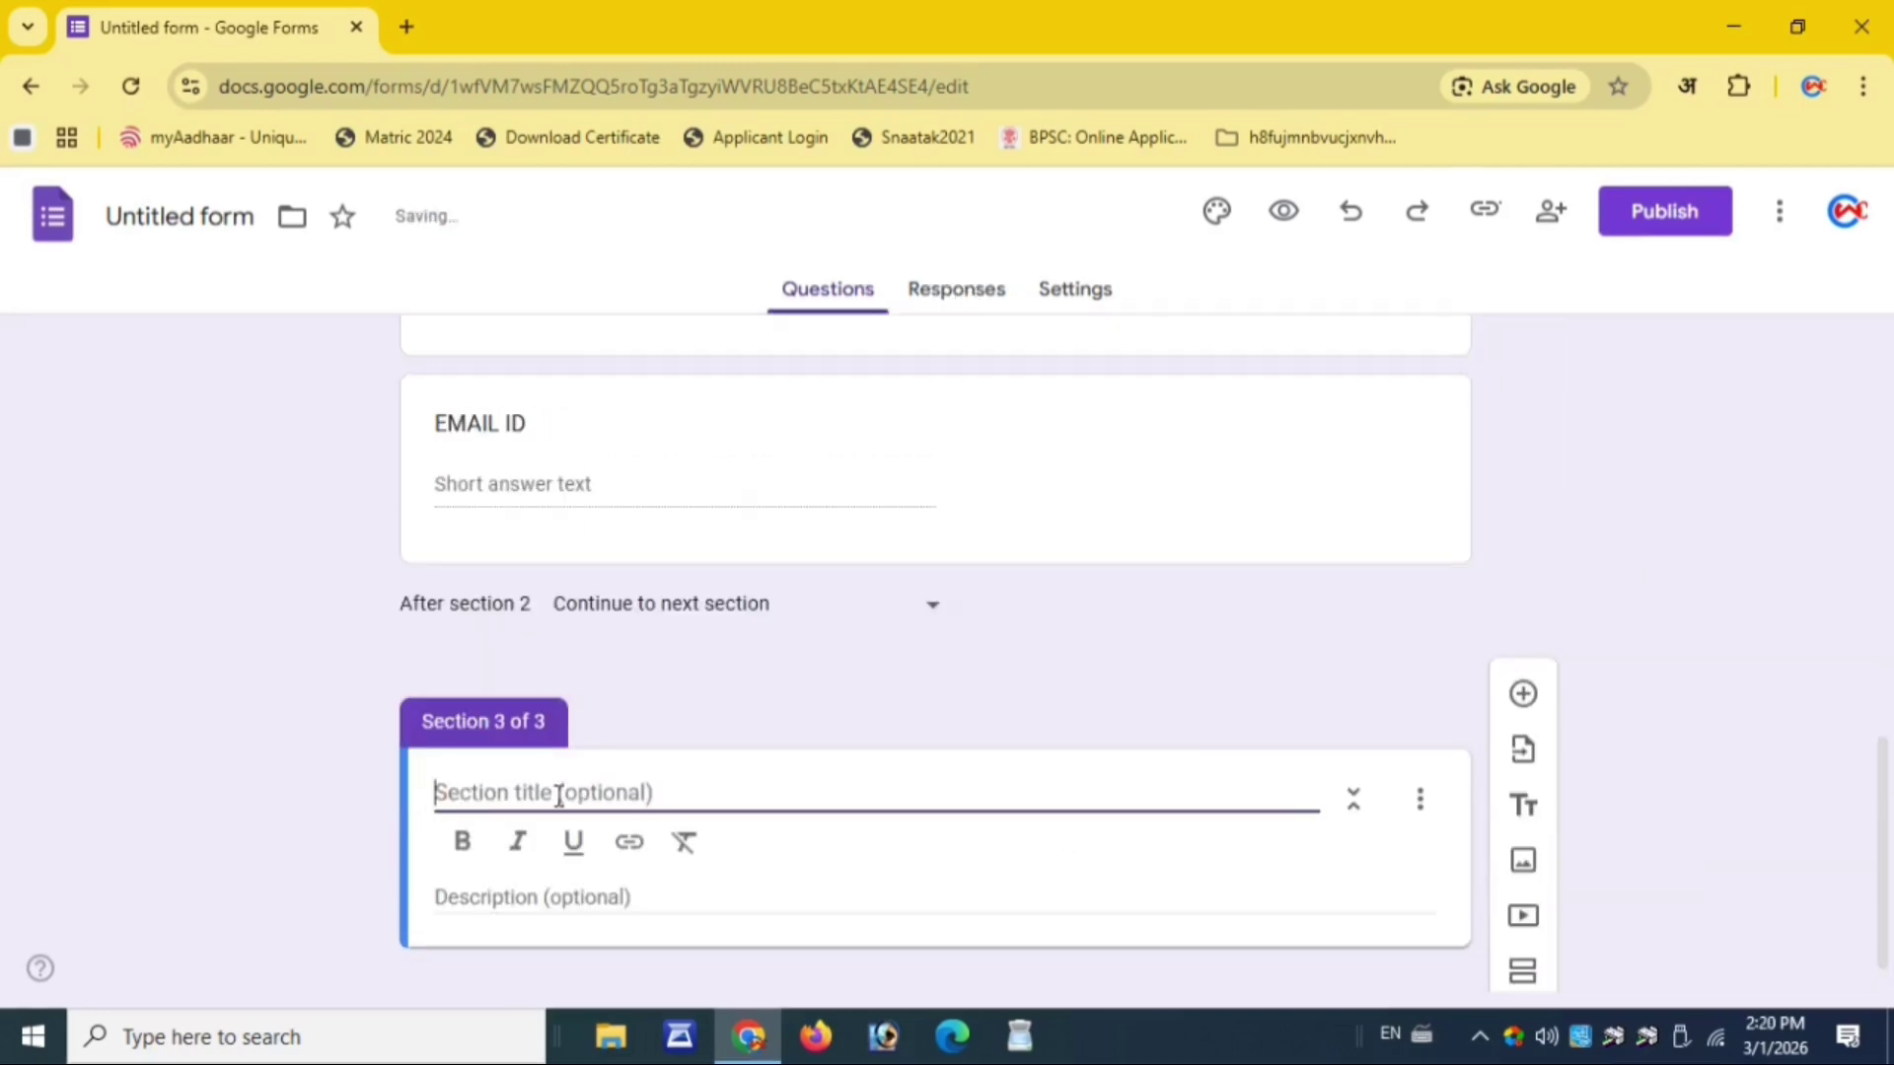
Title the third section EDUCATIONAL INFORMATION
type("EDU")
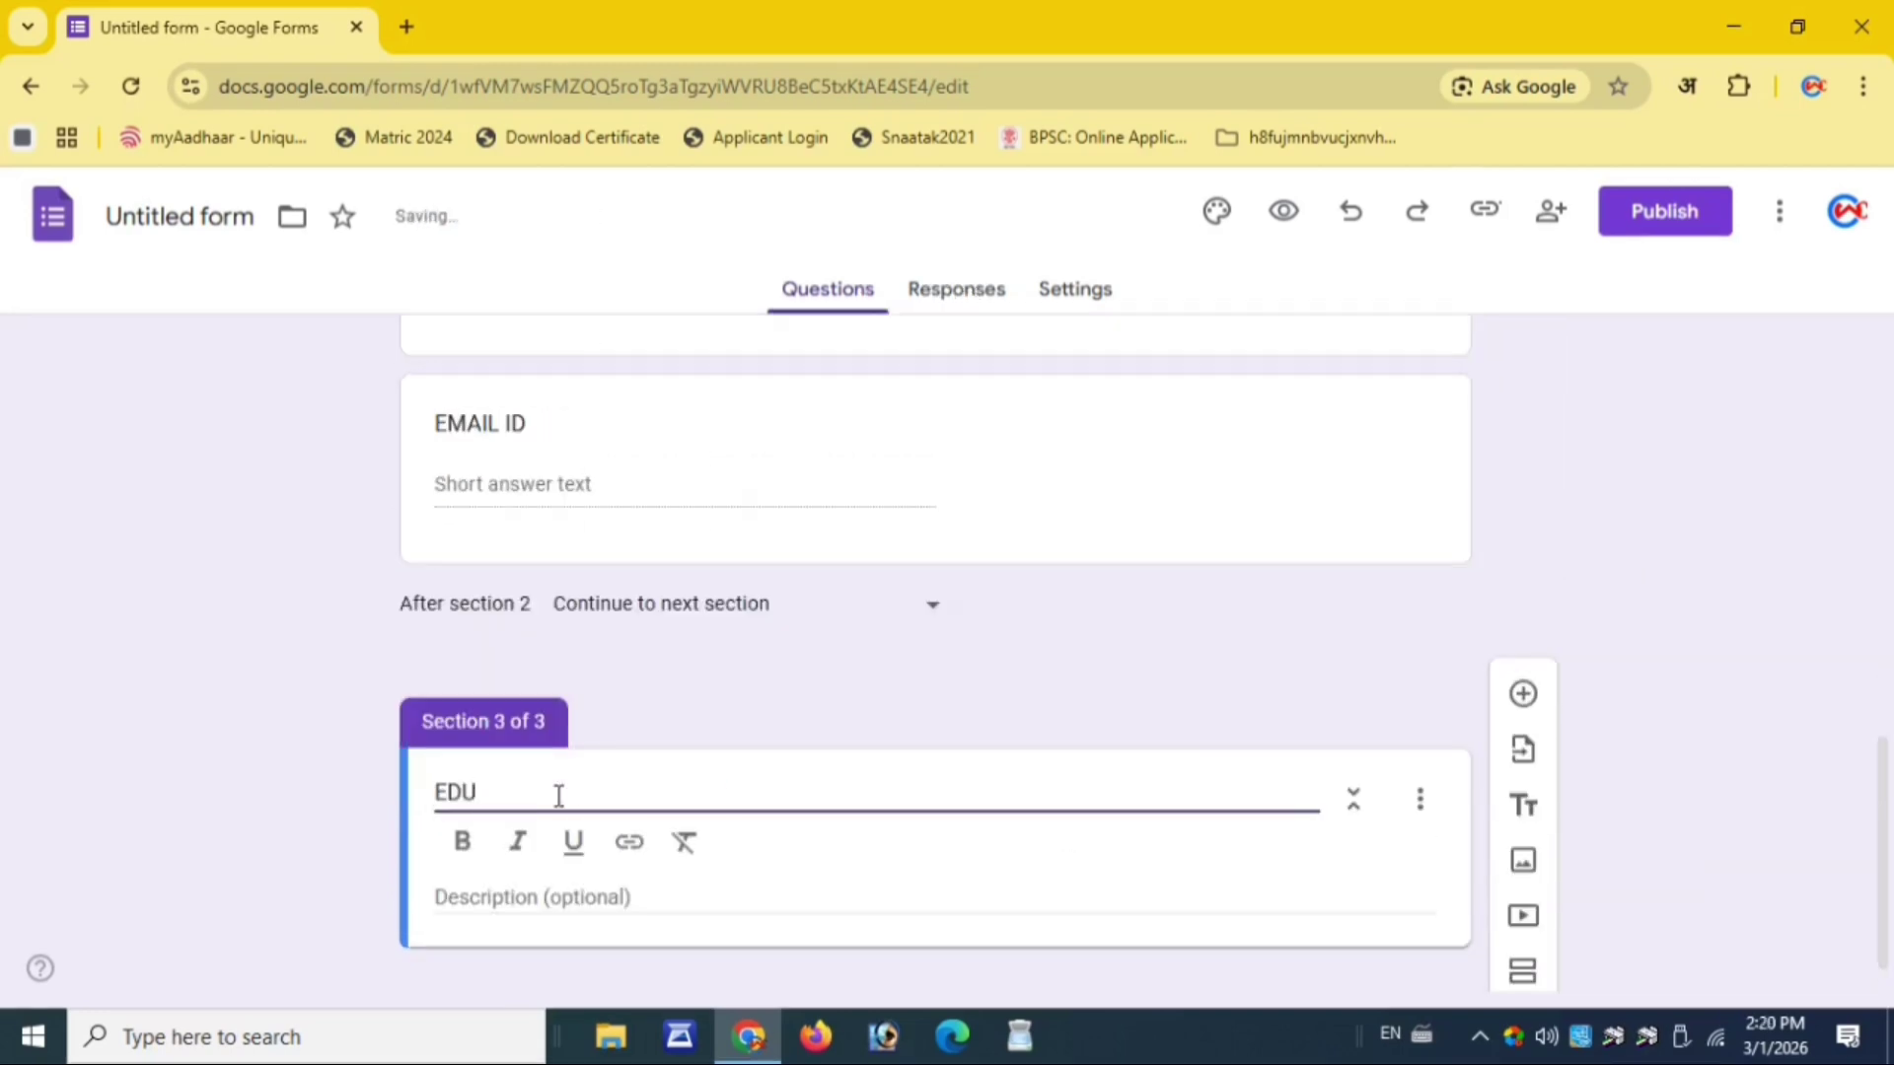
type("CATIONAL INFOR")
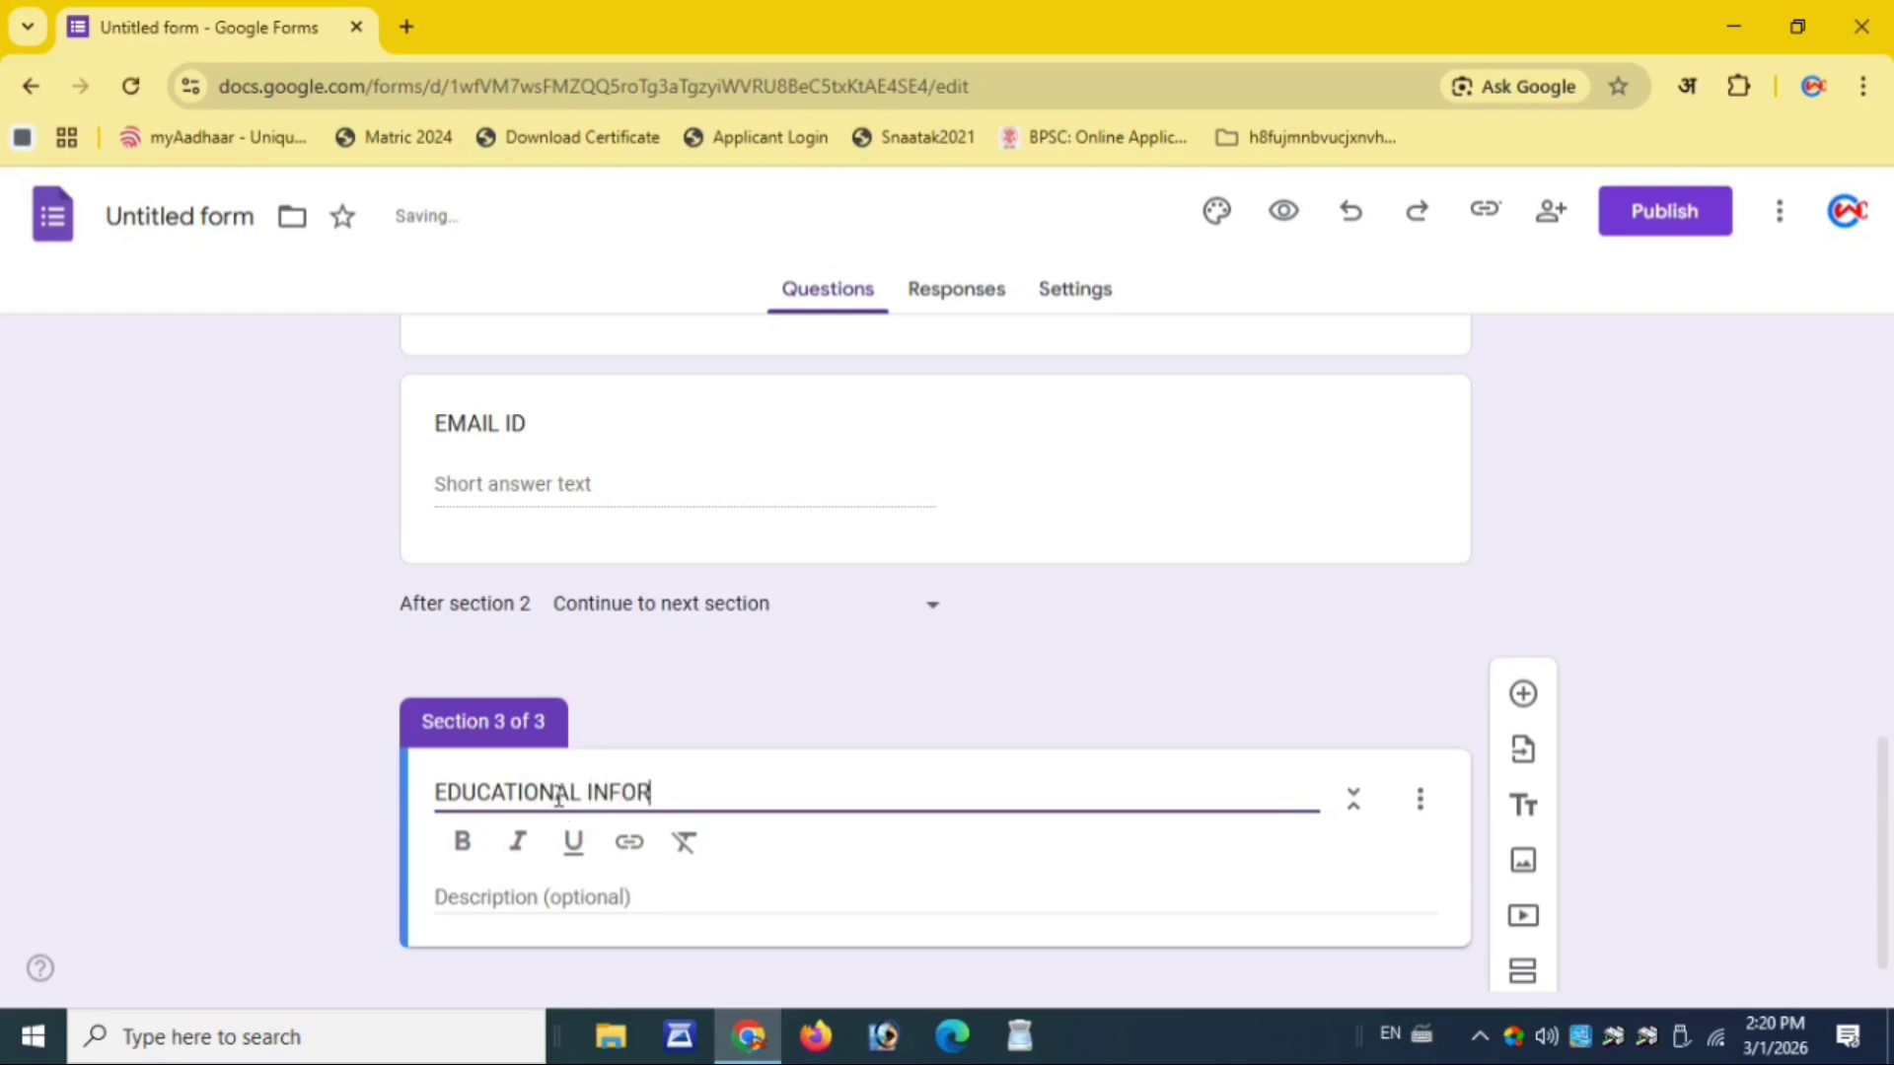
type("MATION")
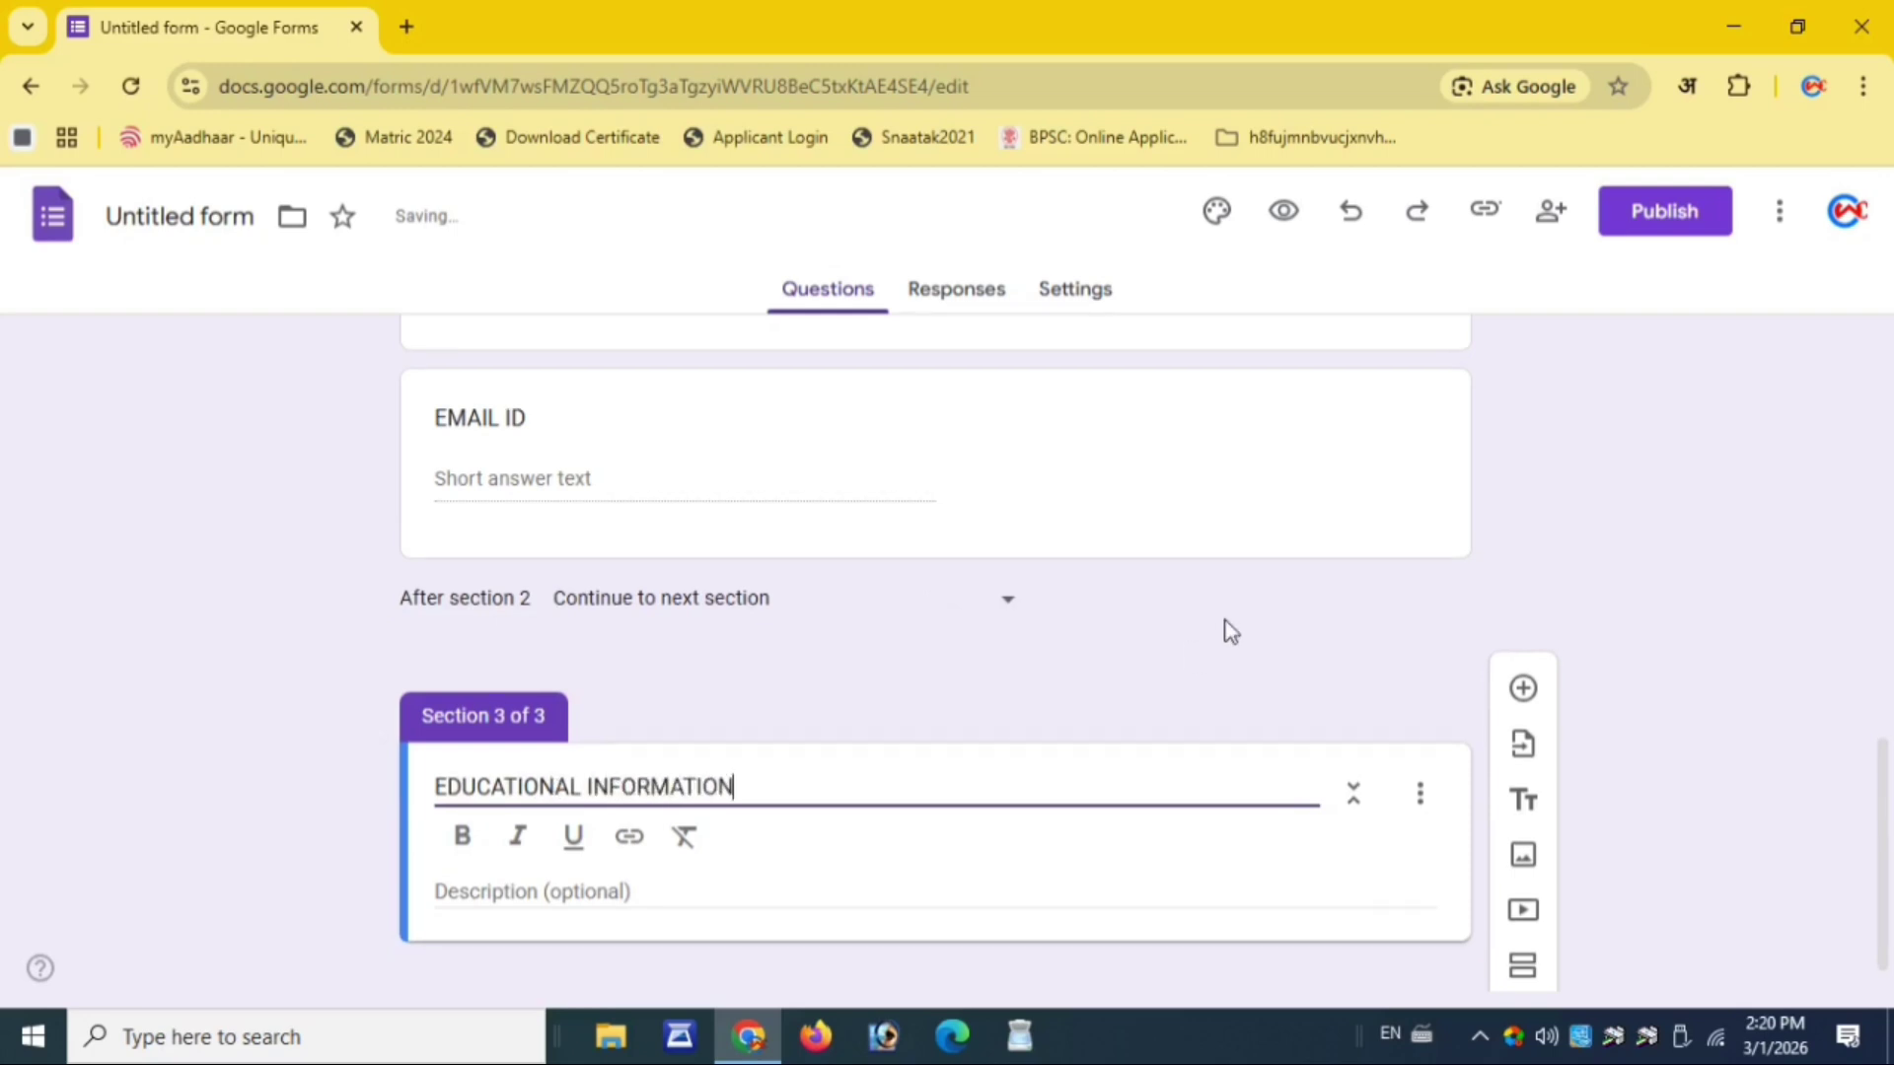
Add a Multiple choice question named QUALIFICATON to the EDUCATIONAL INFORMATION section, with 10TH as its first option
scroll(1226, 631, "down", 1)
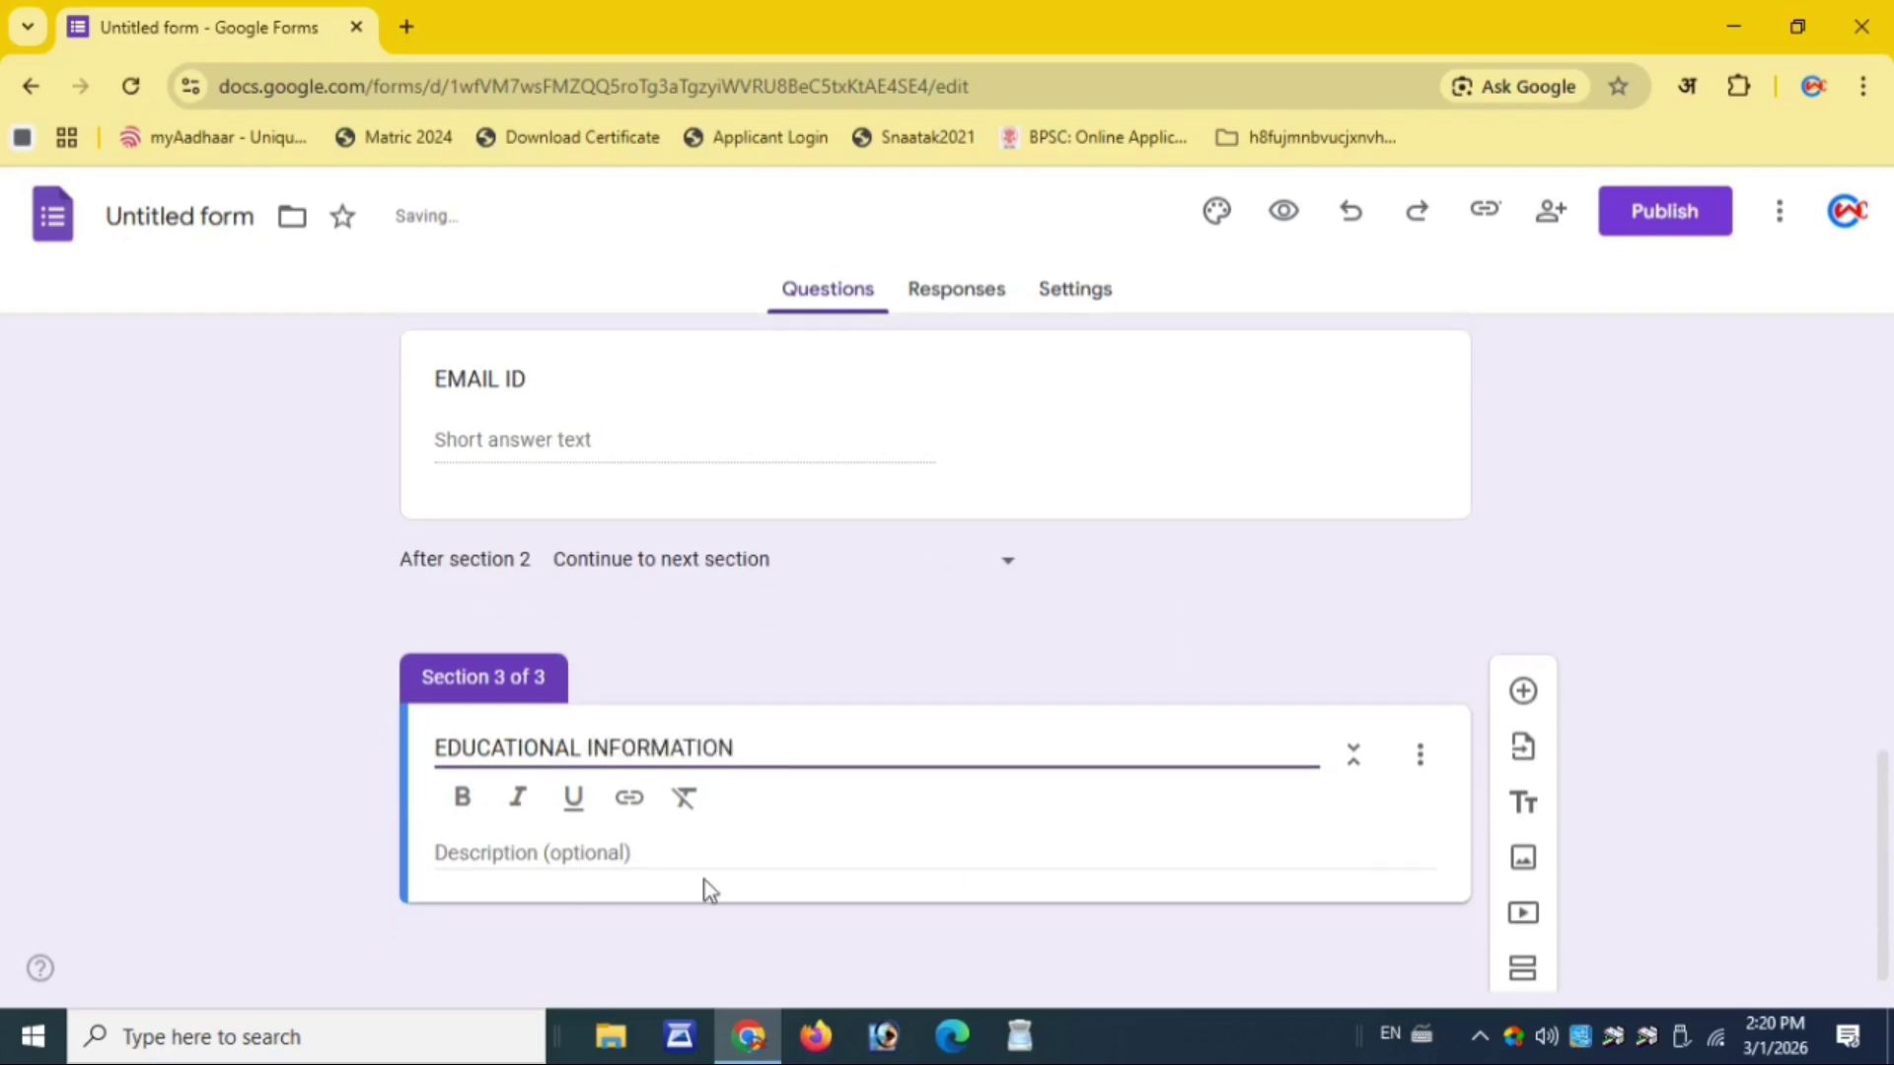
left_click(1524, 679)
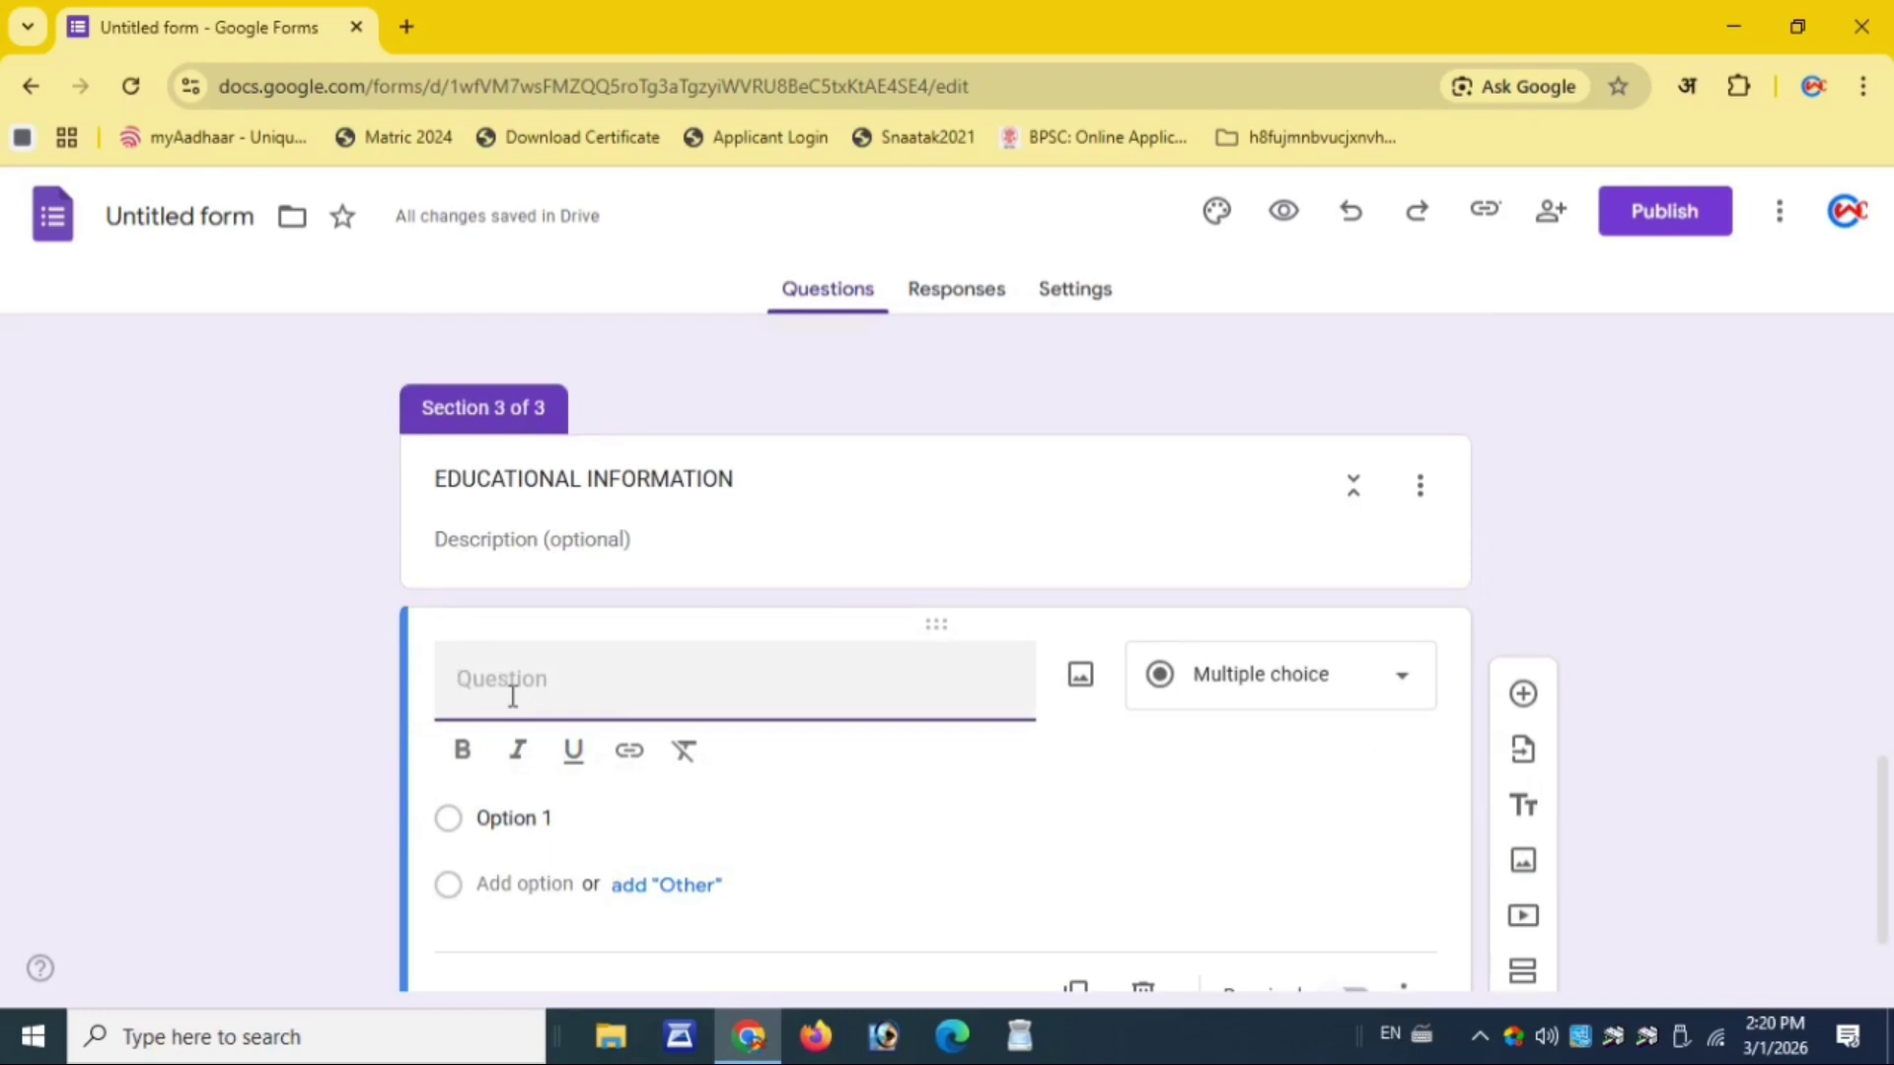
type("QUALI")
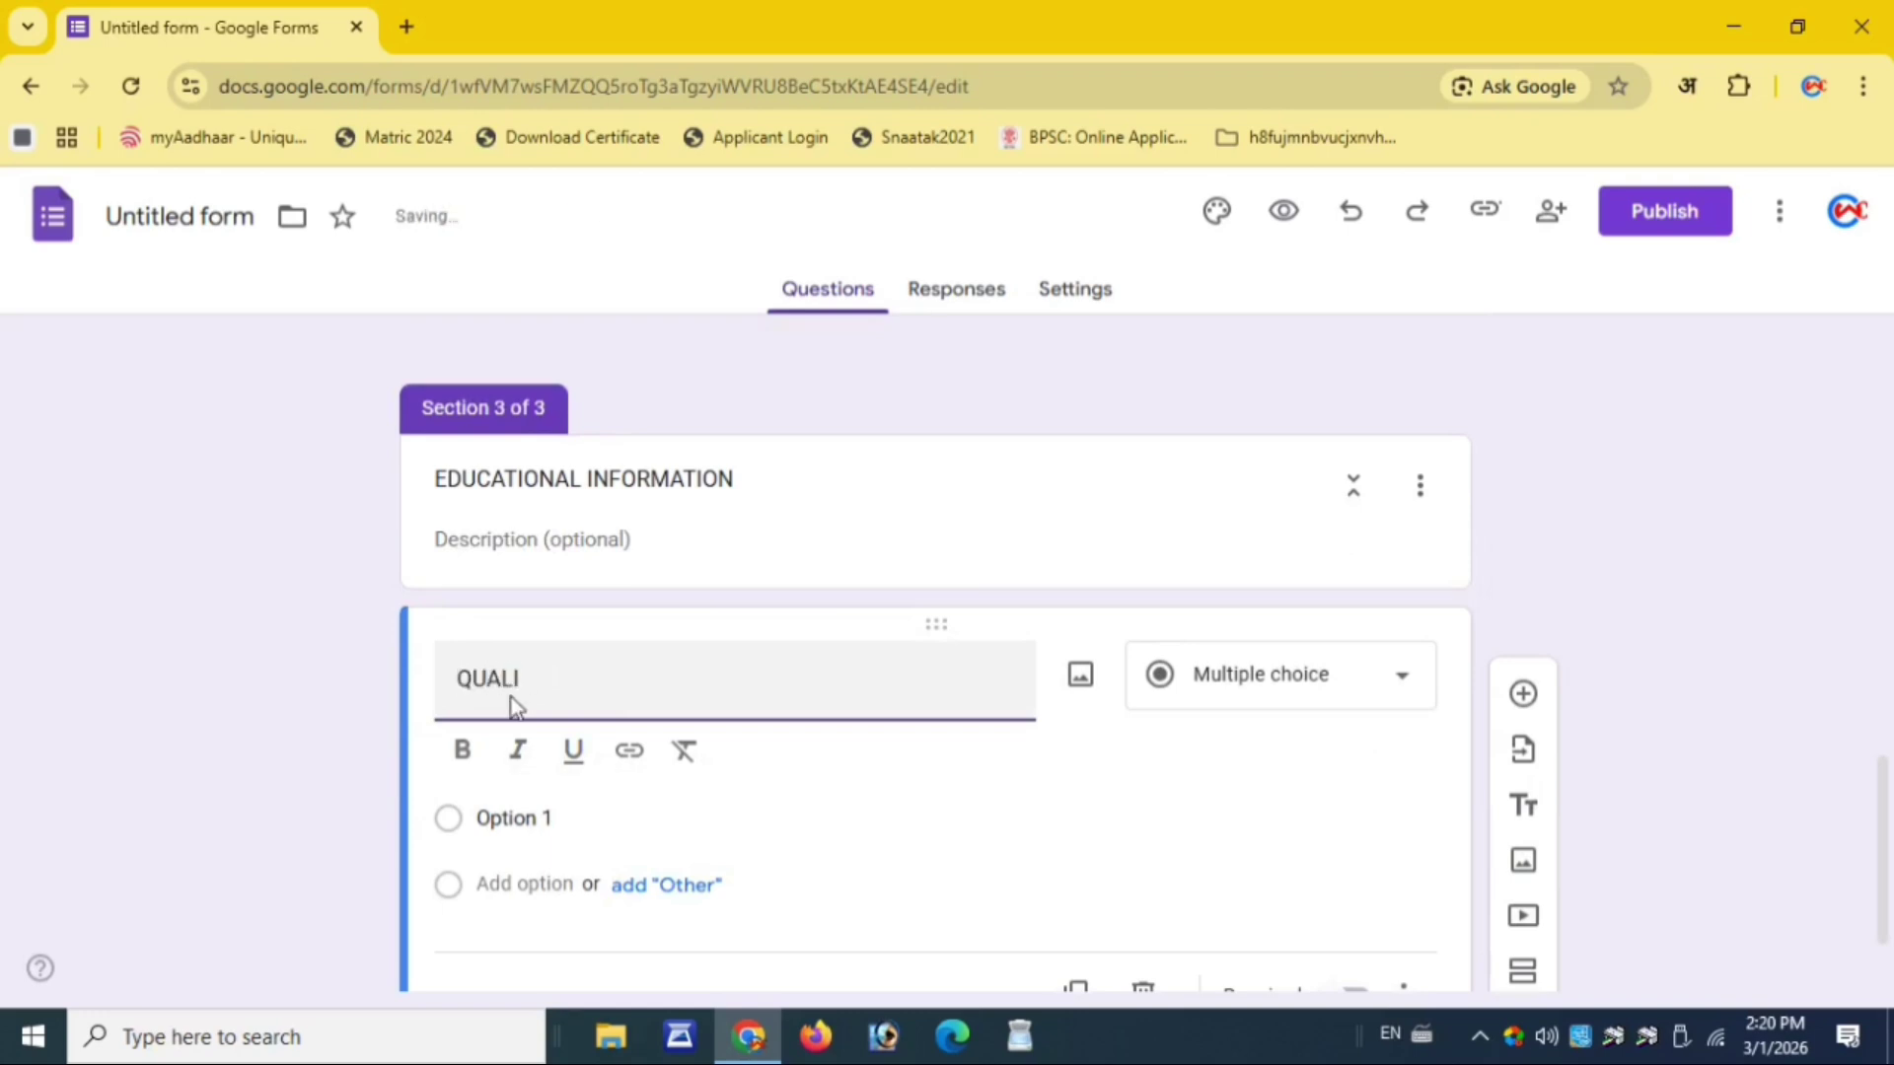
type("FICATON")
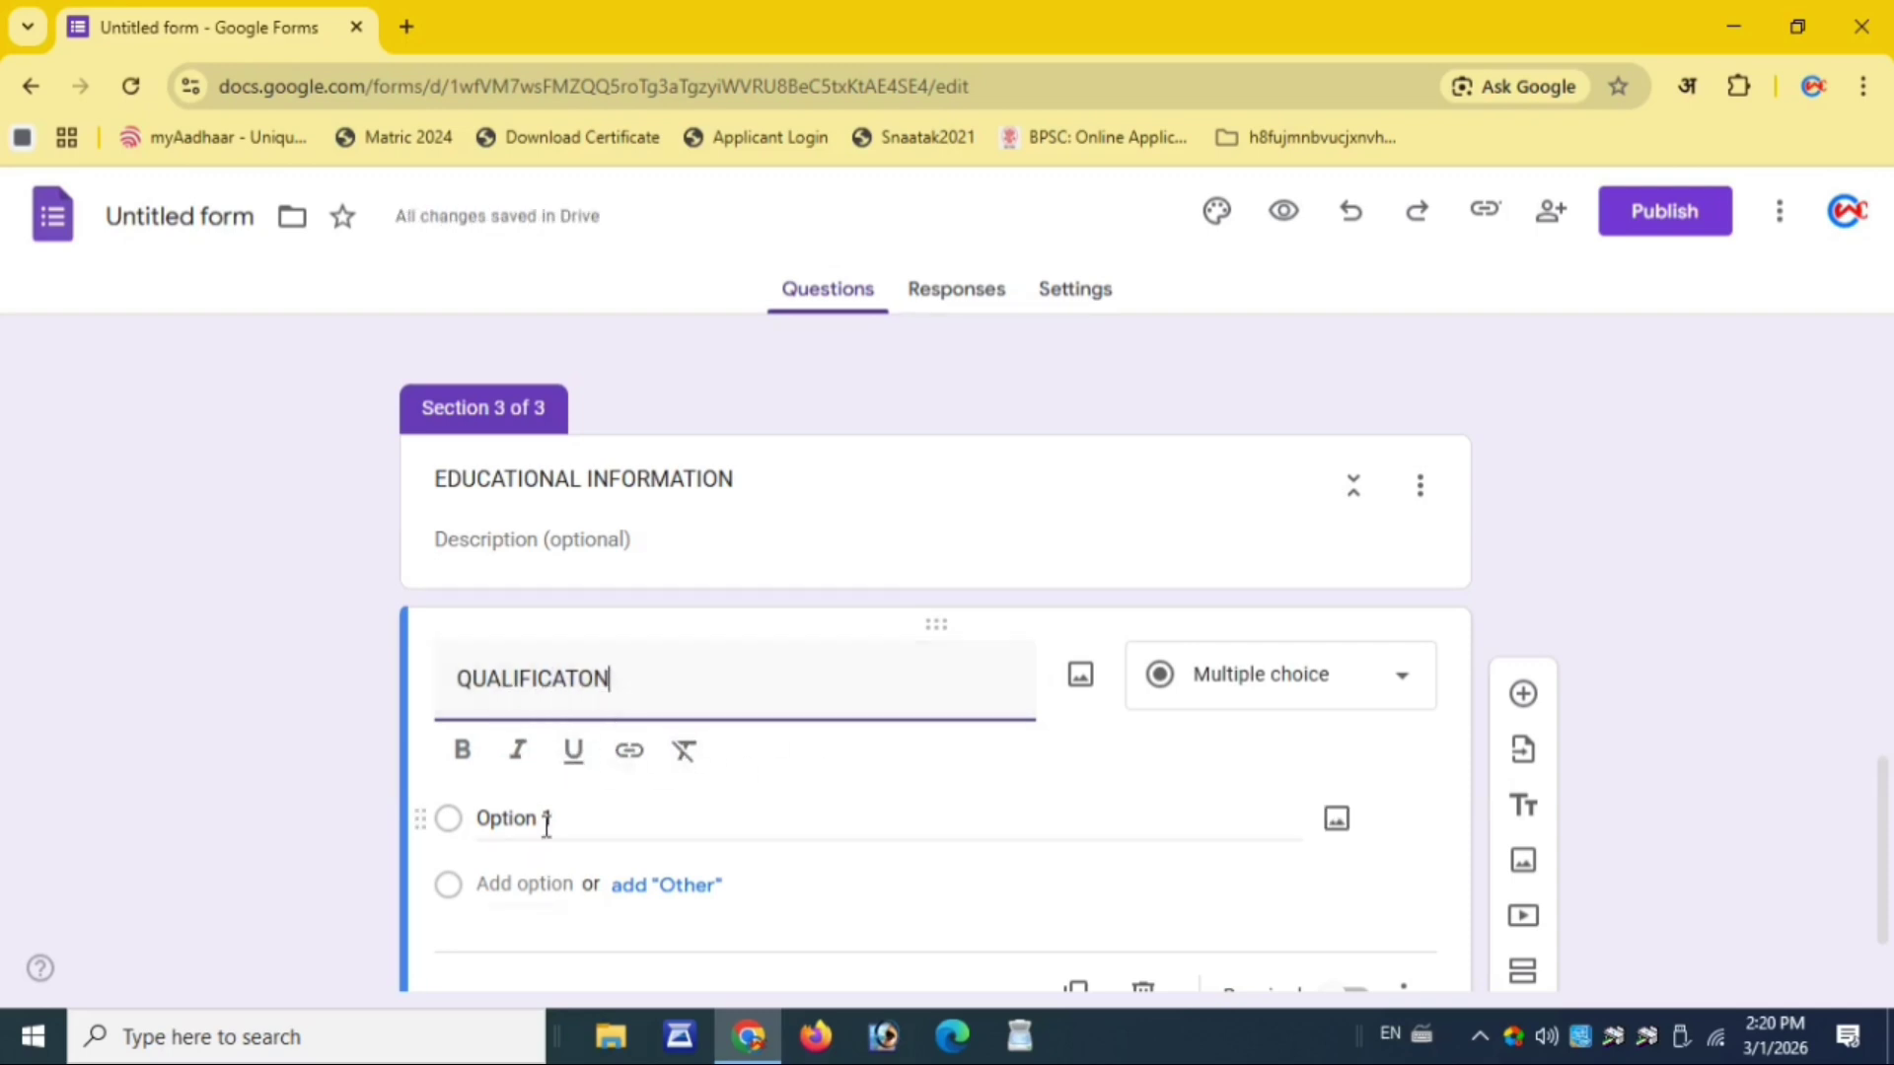
scroll(1422, 732, "down", 2)
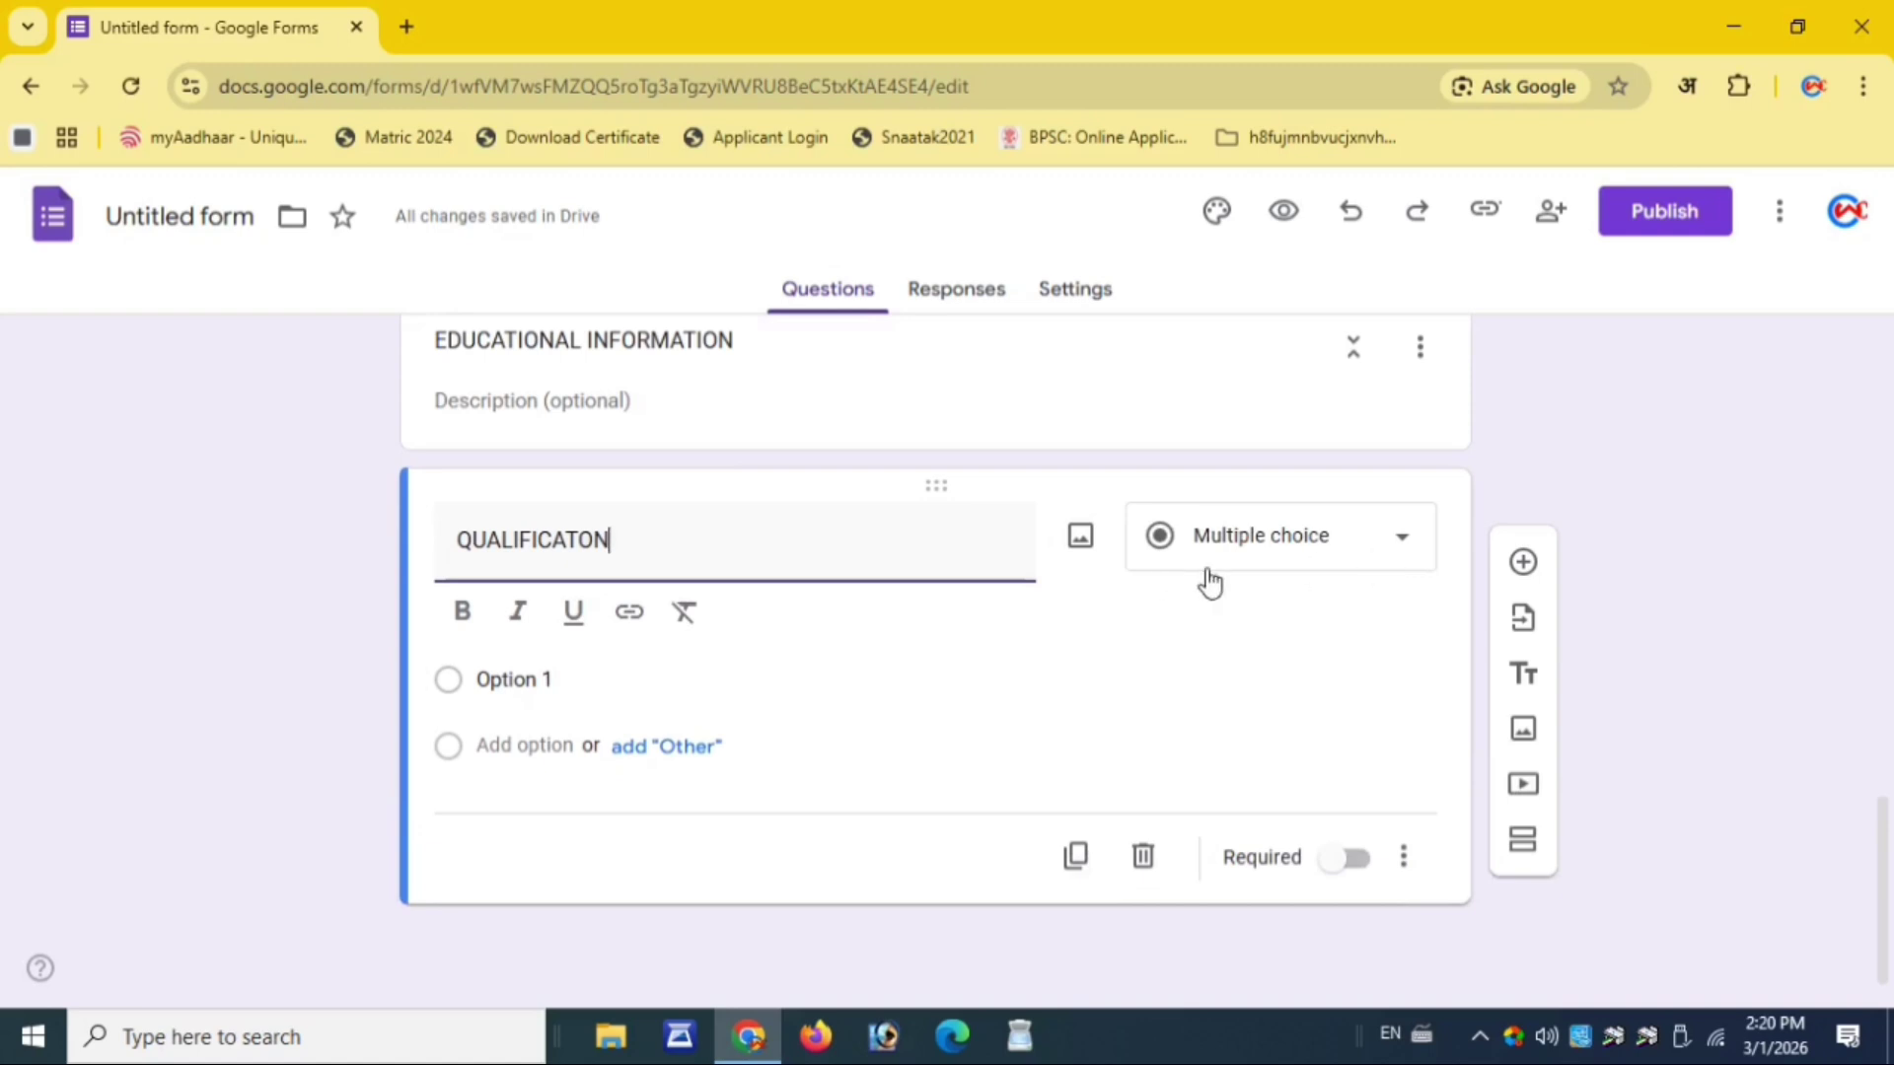
left_click(1313, 548)
left_click(1278, 412)
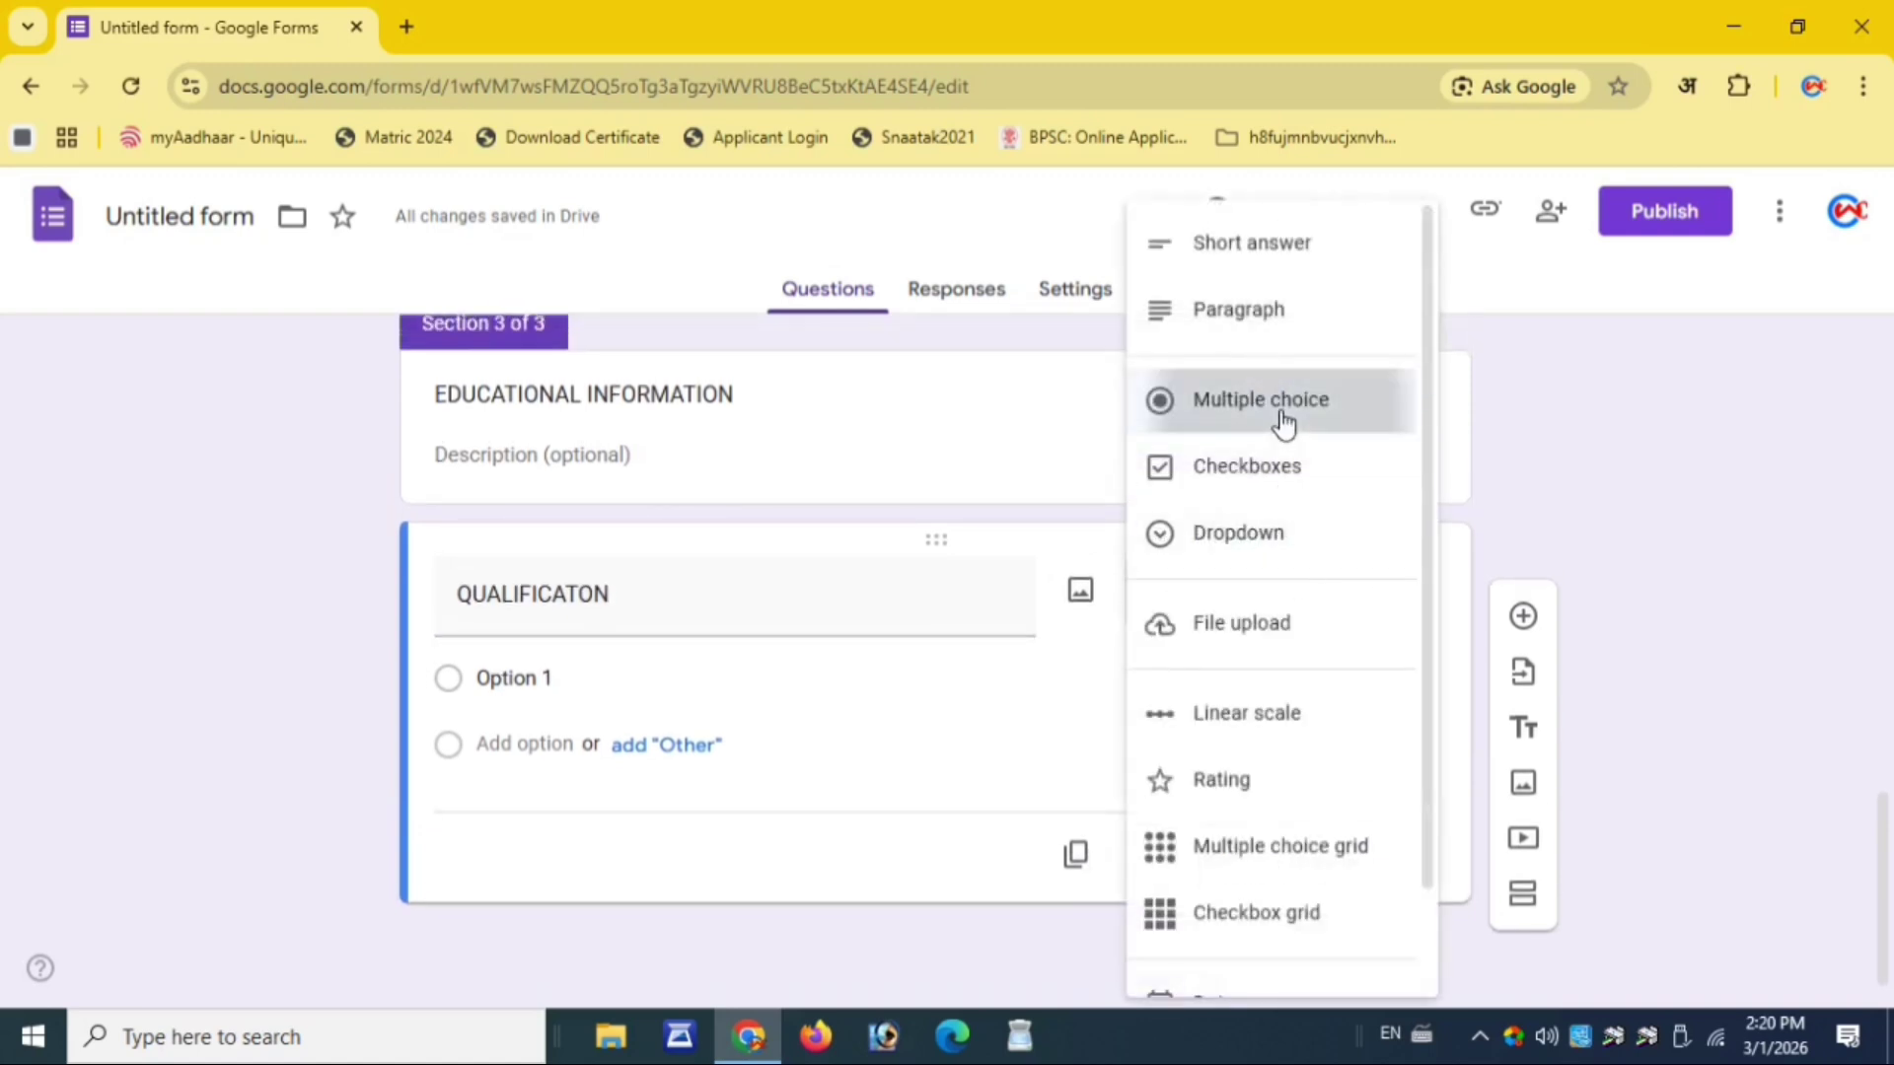
left_click(548, 681)
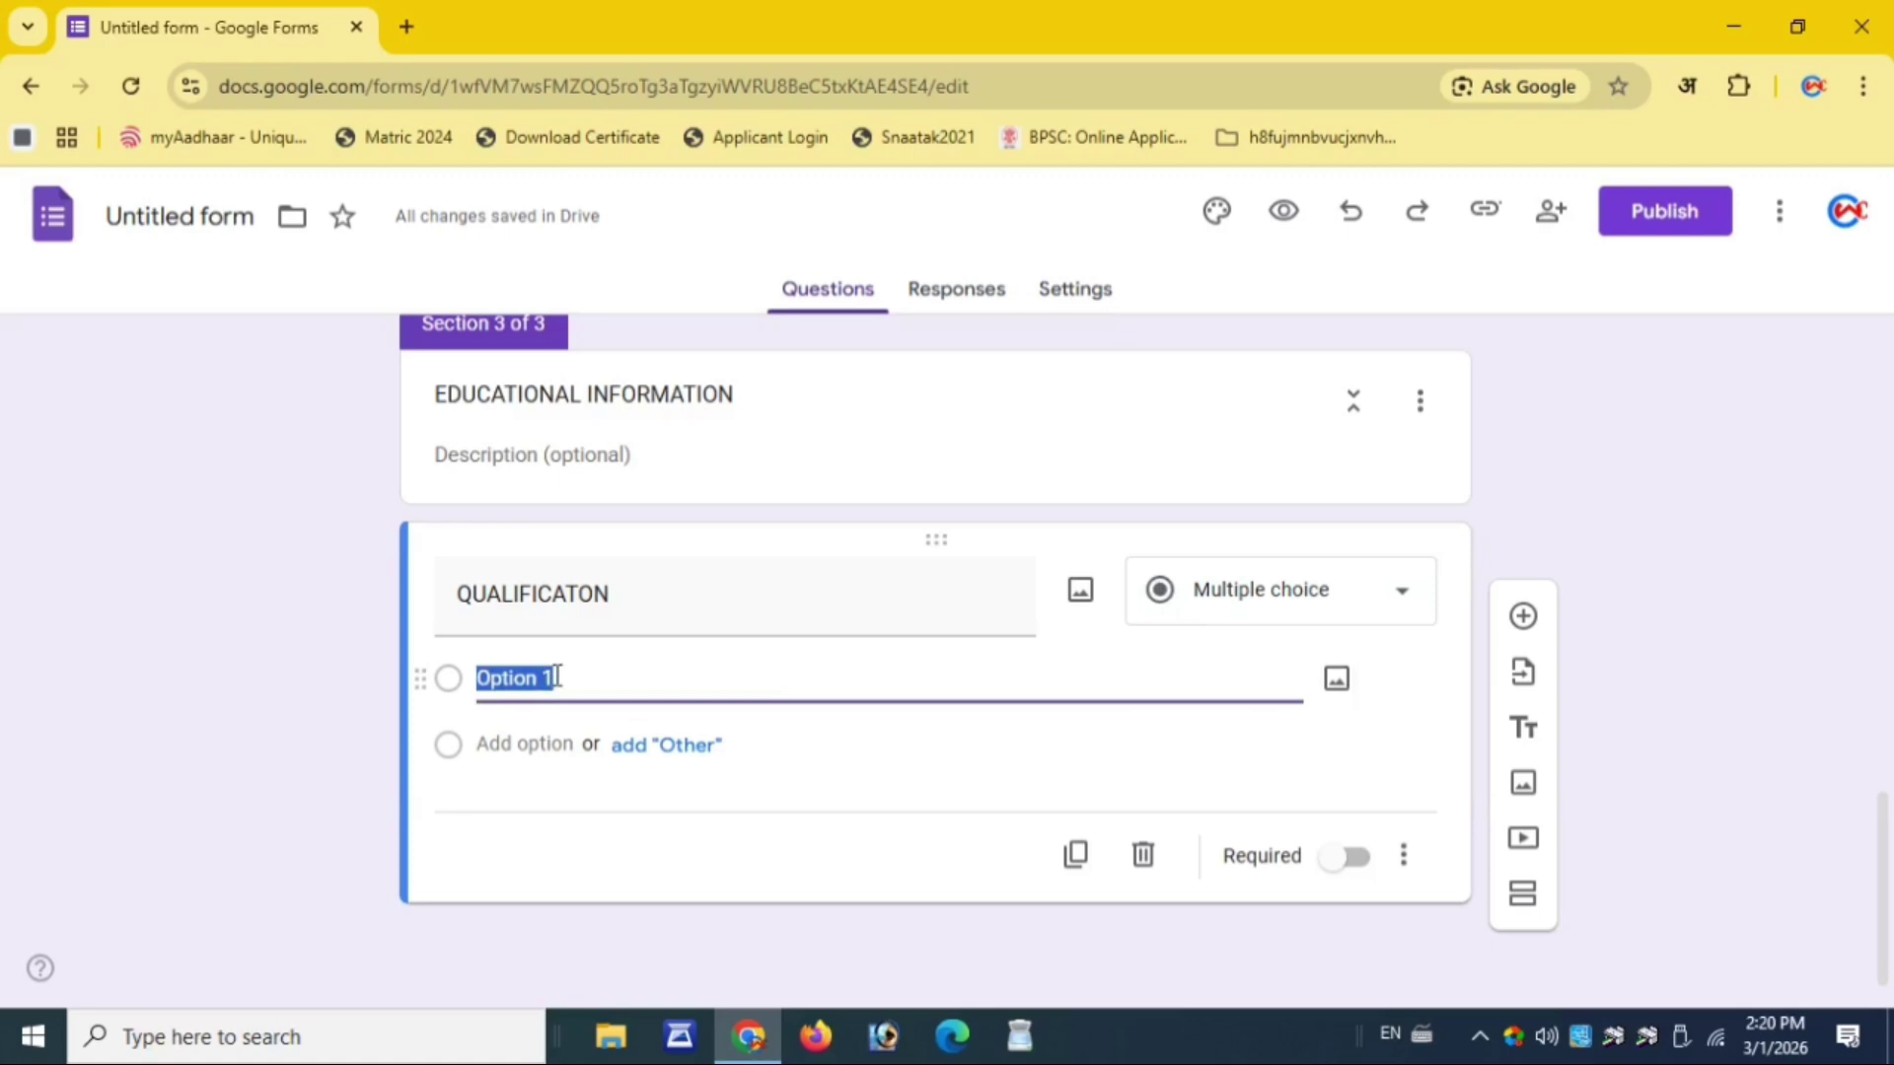
type("10TH")
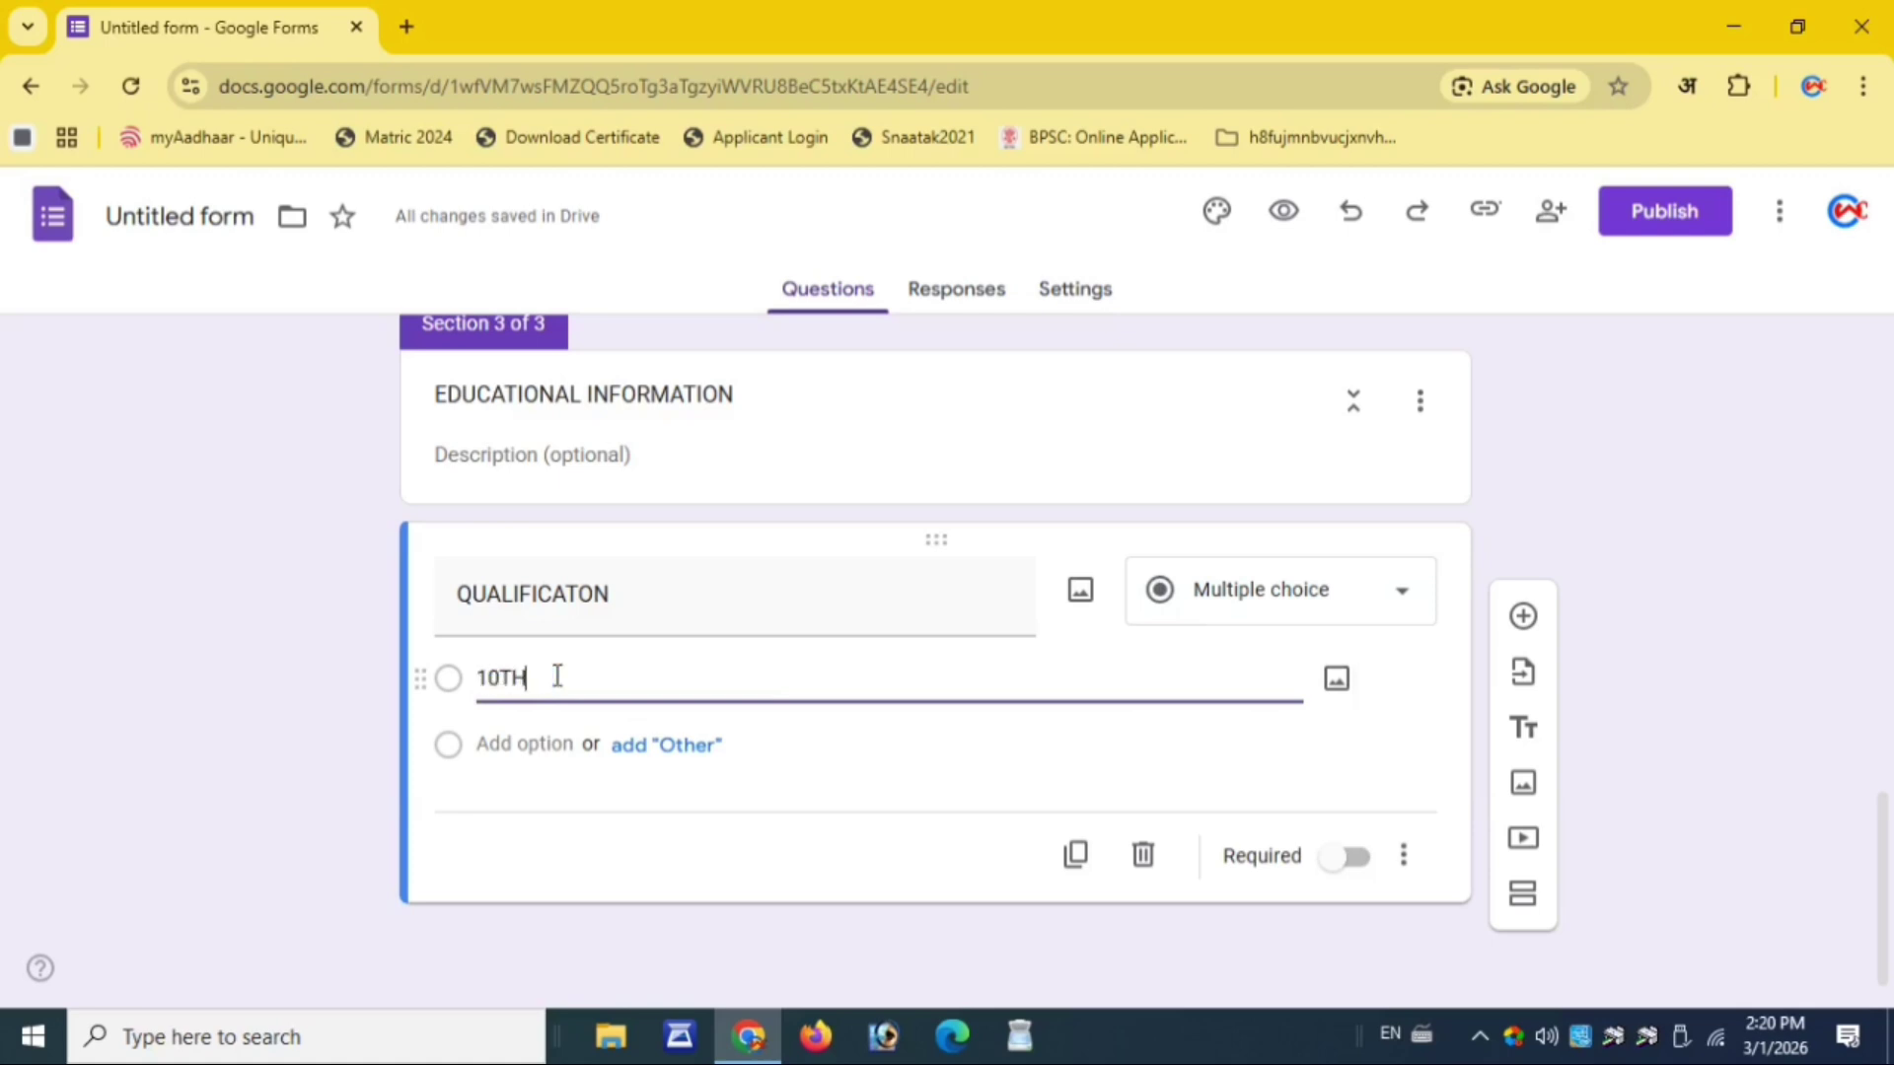
Add the options 12TH, GRADUATION, PG and NONE below 10TH in the QUALIFICATON question
key("Tab")
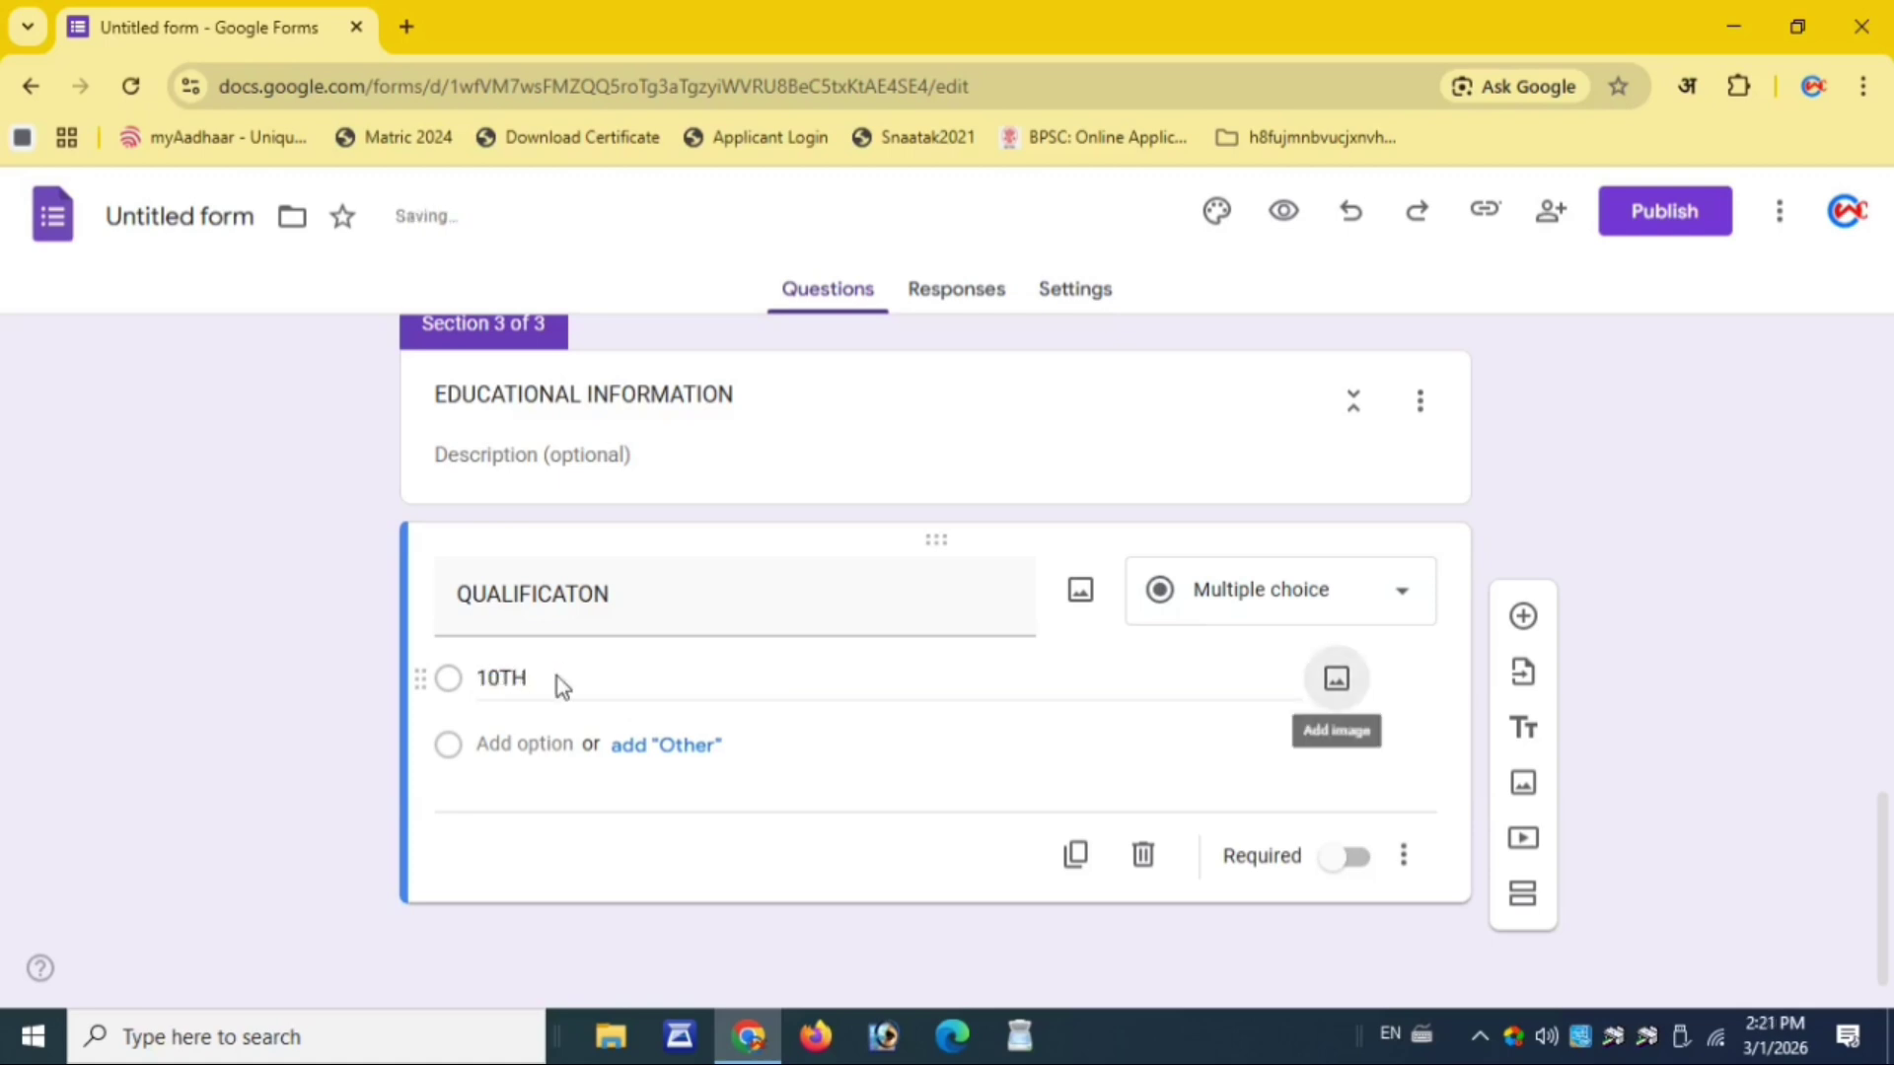
left_click(487, 743)
type("12TH")
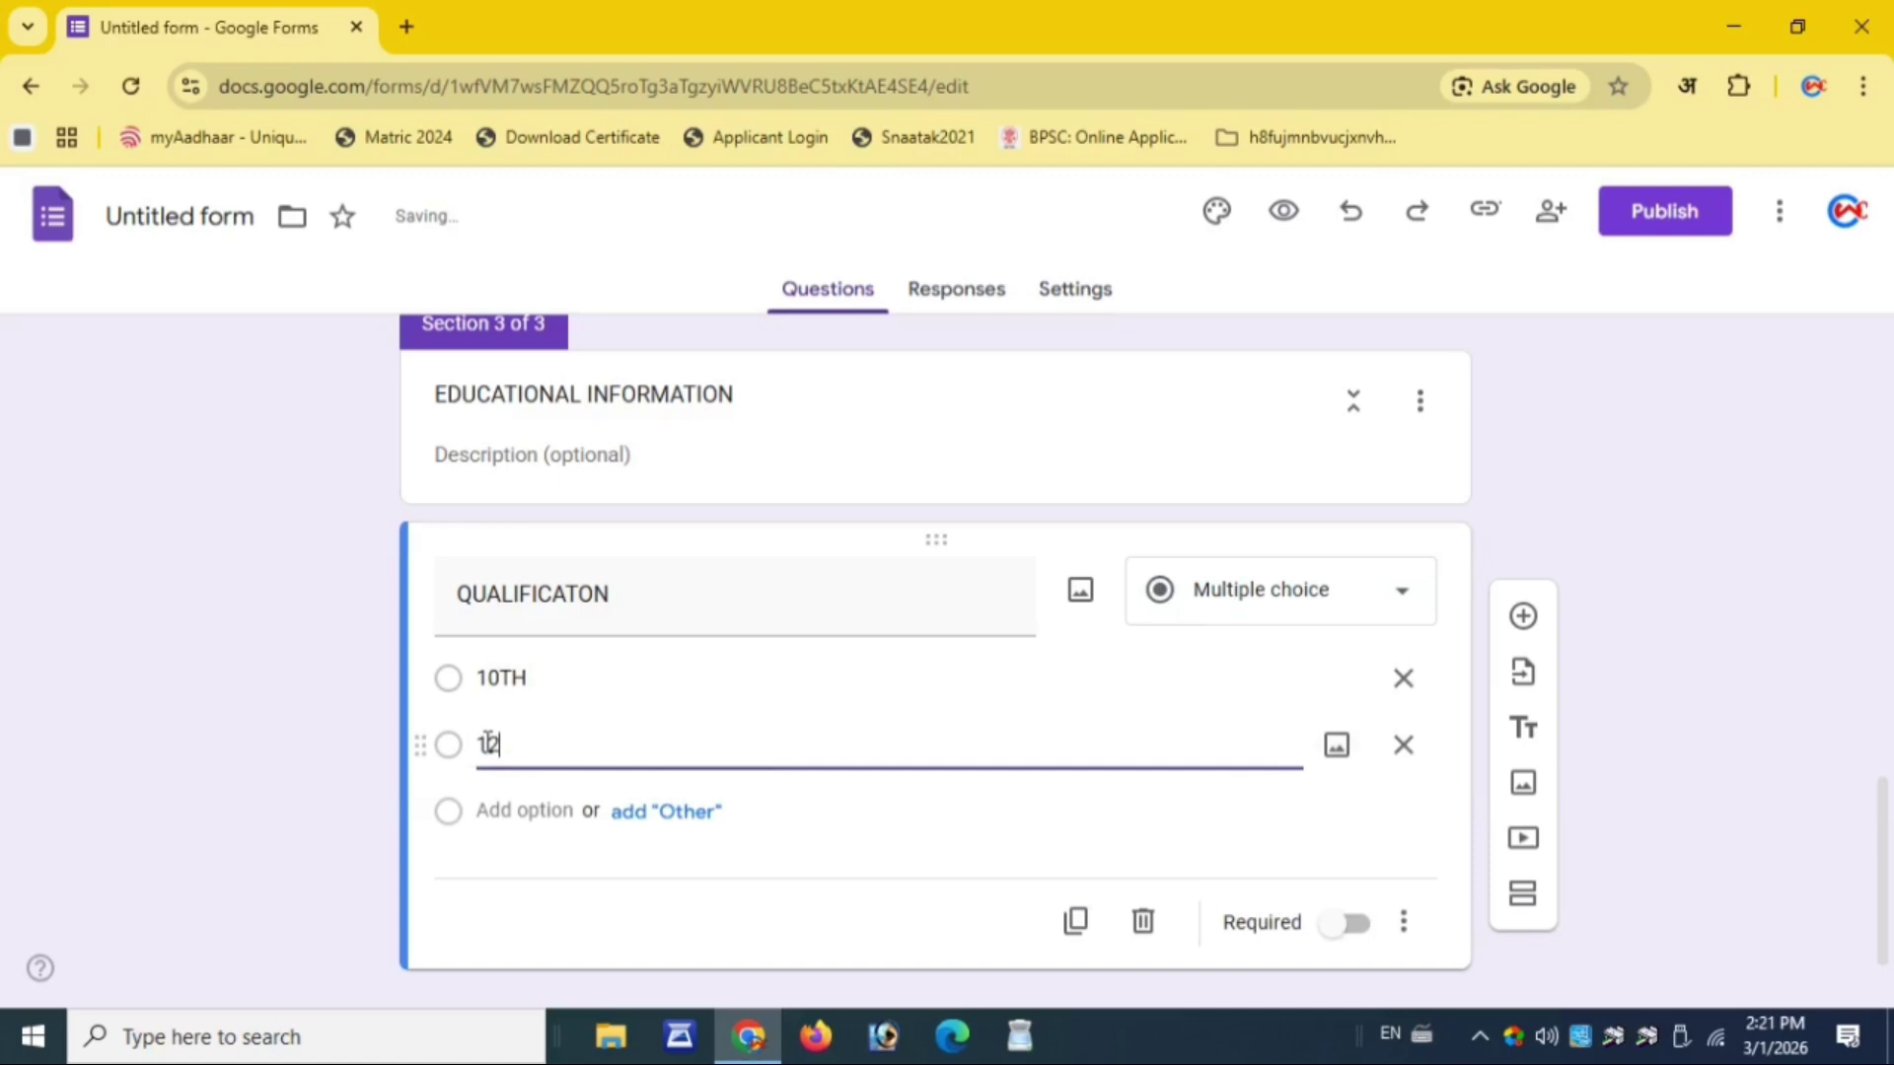
left_click(523, 809)
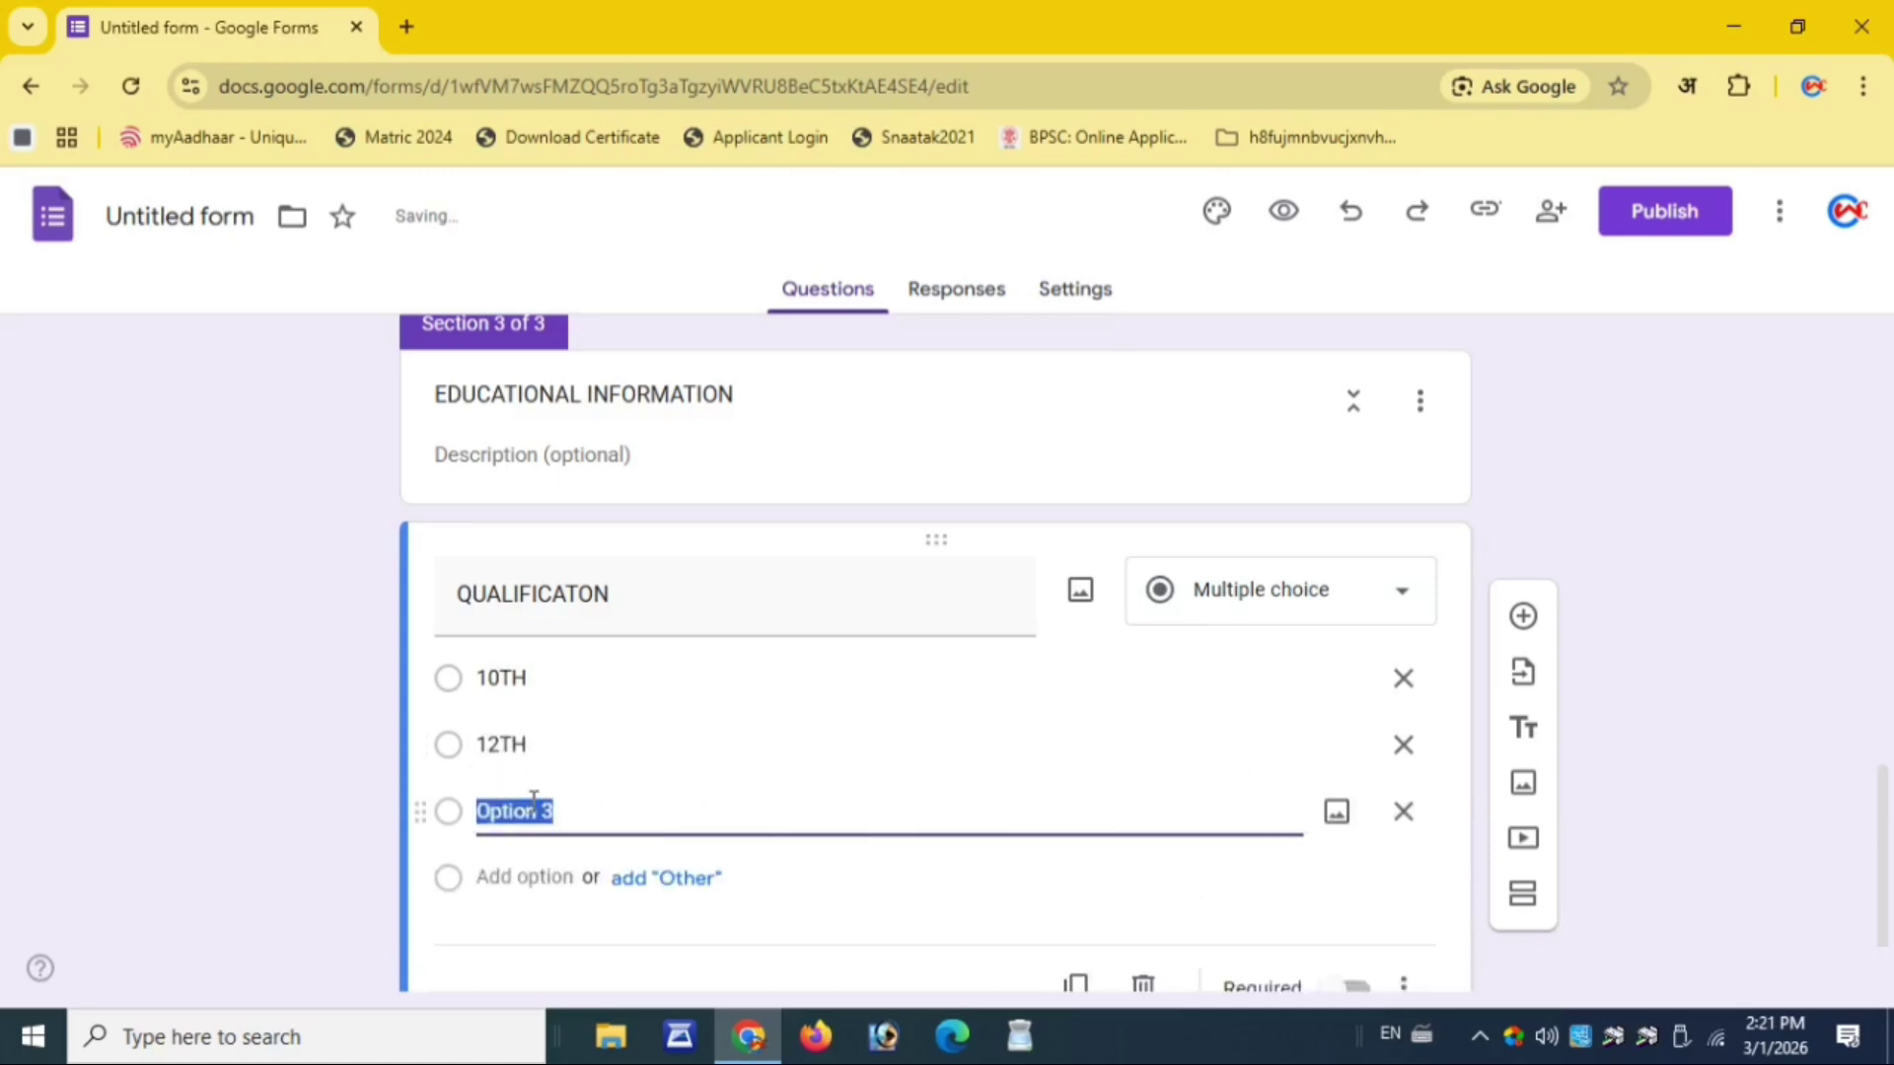
type("GRADUATION")
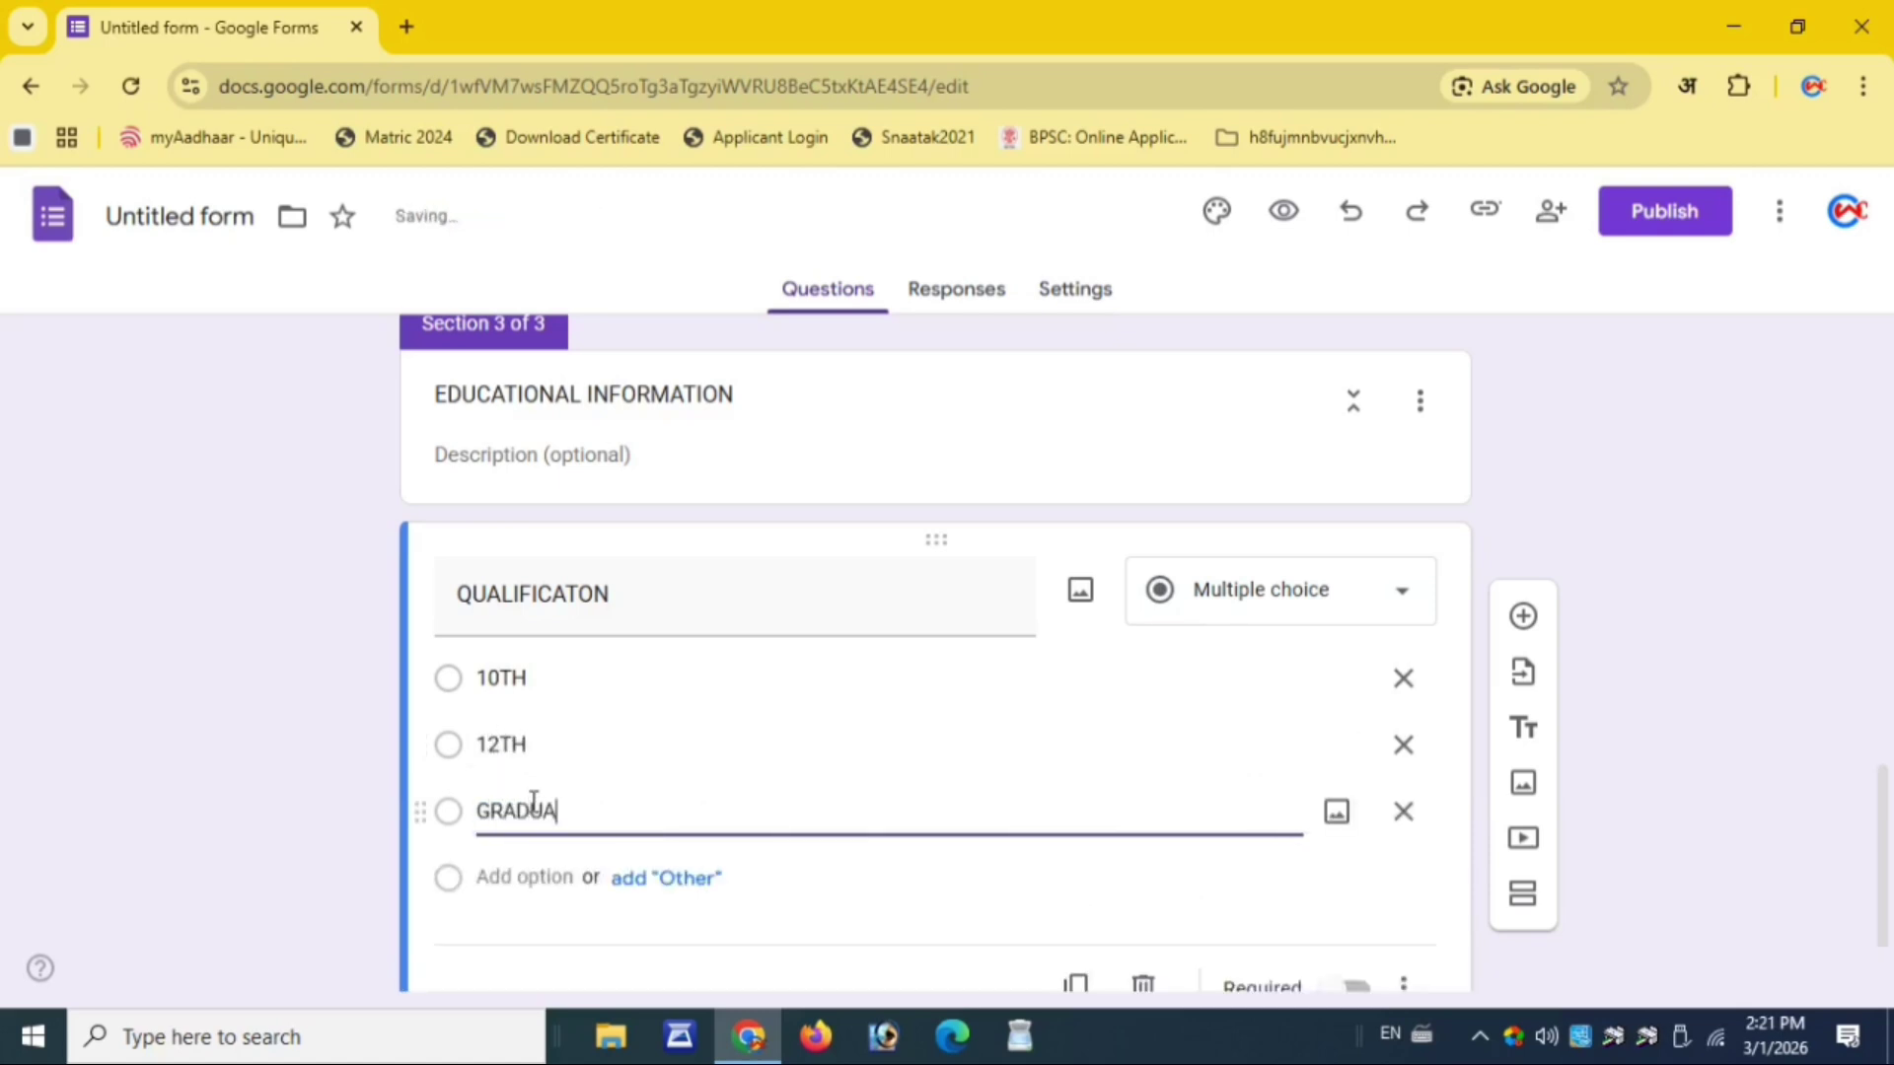
left_click(530, 881)
type("PG")
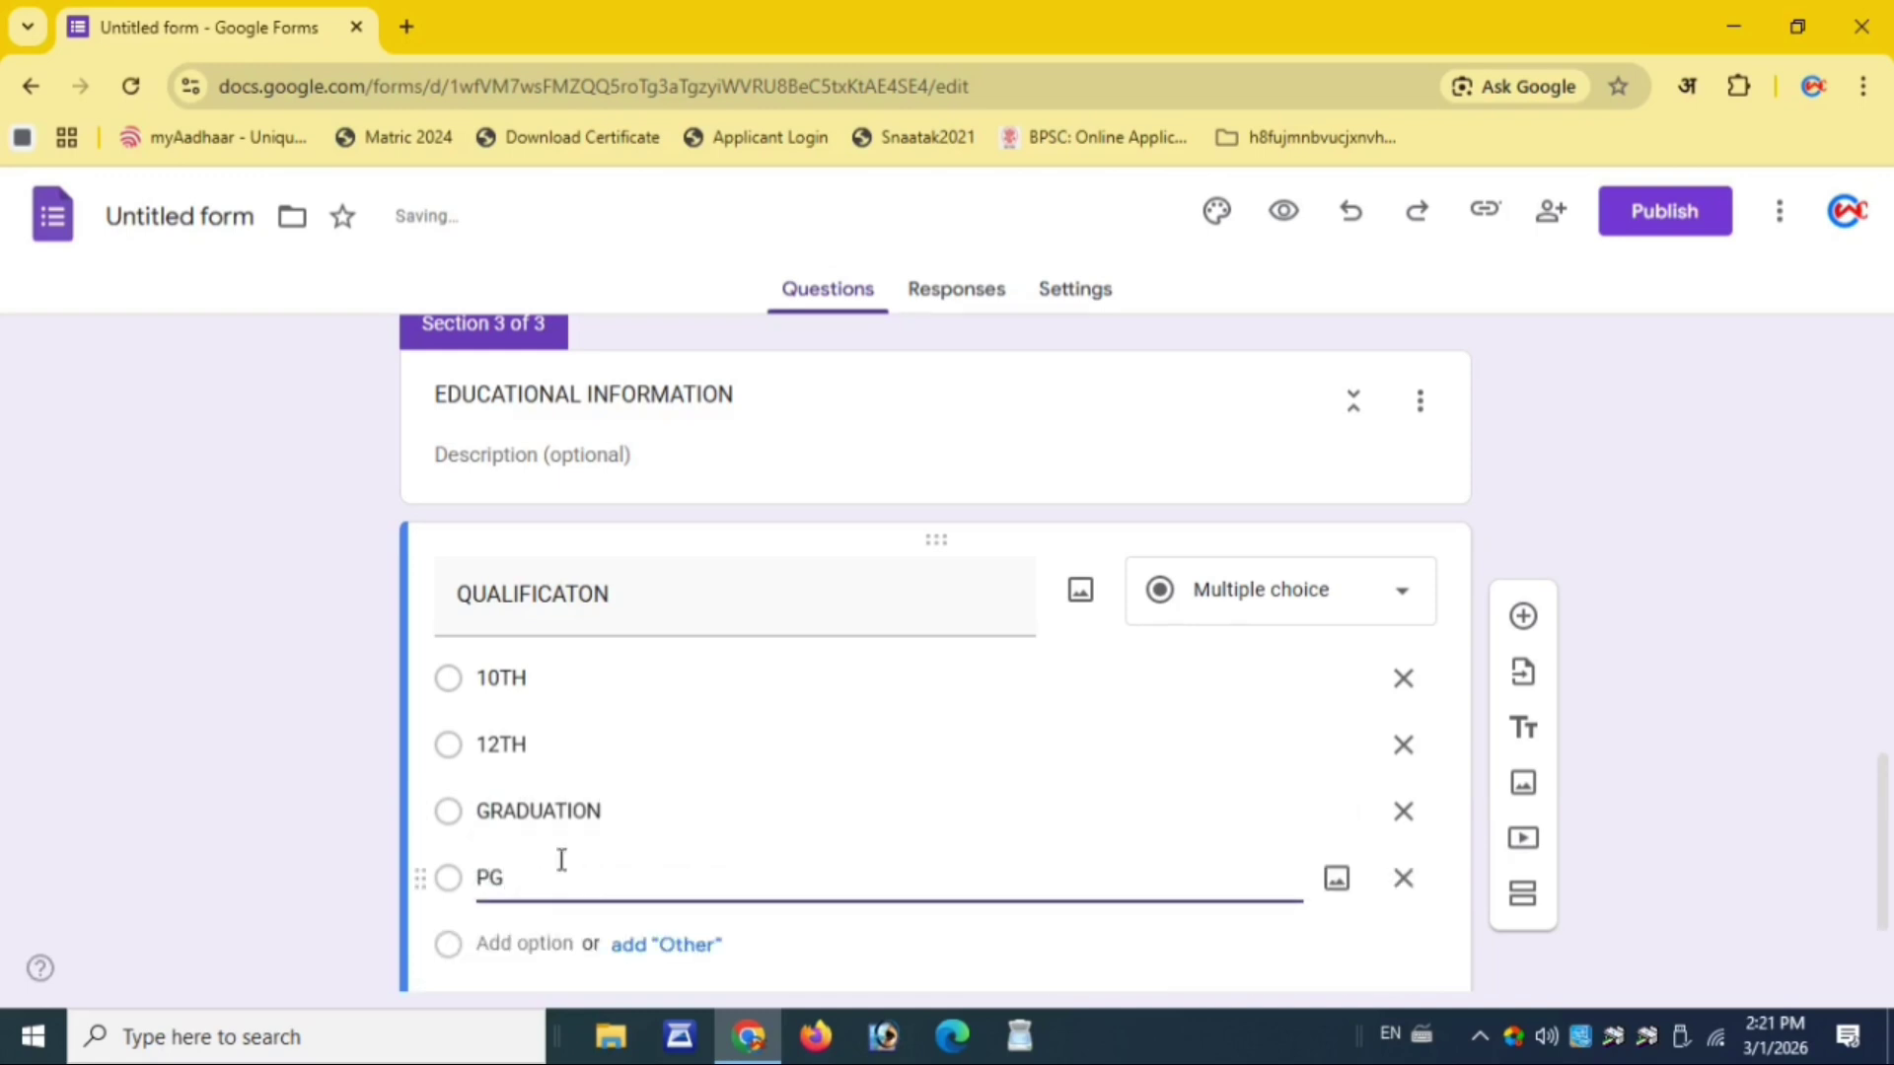
scroll(552, 857, "down", 1)
left_click(530, 854)
type("N")
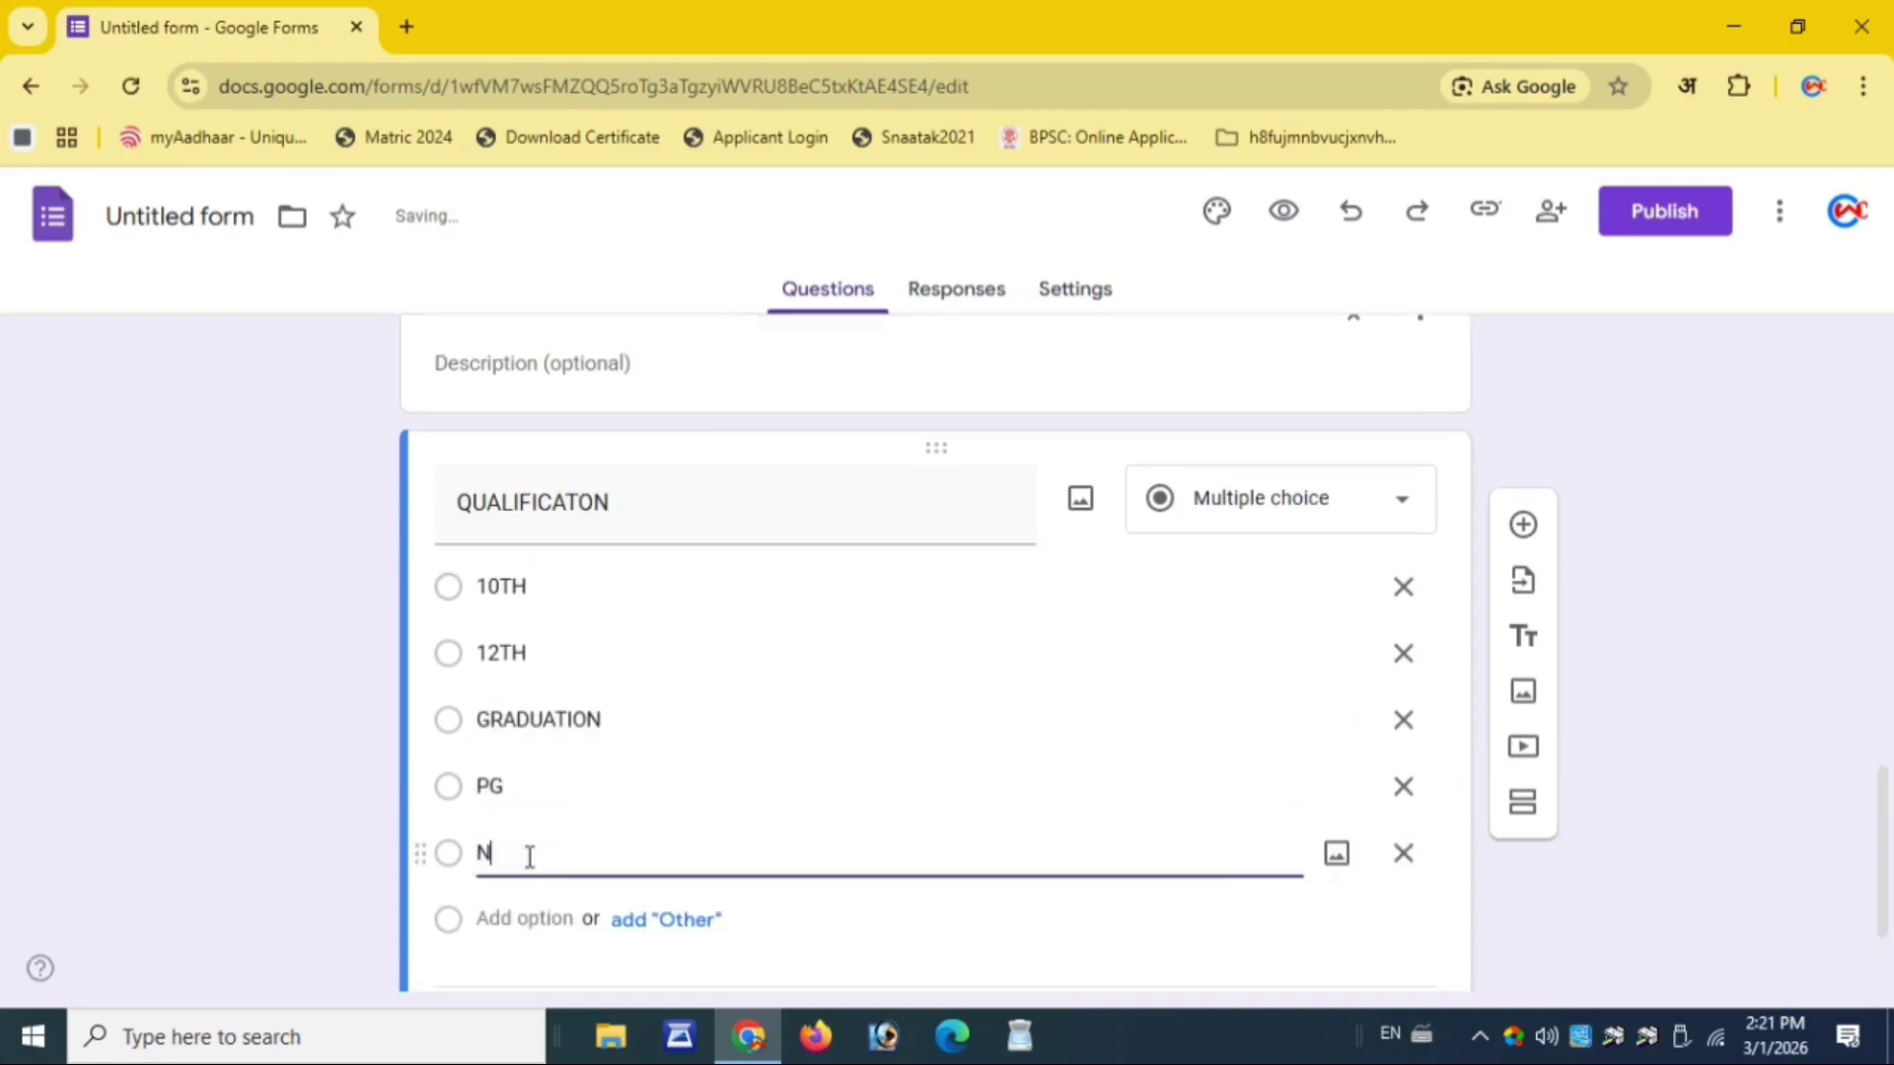
type("ONE")
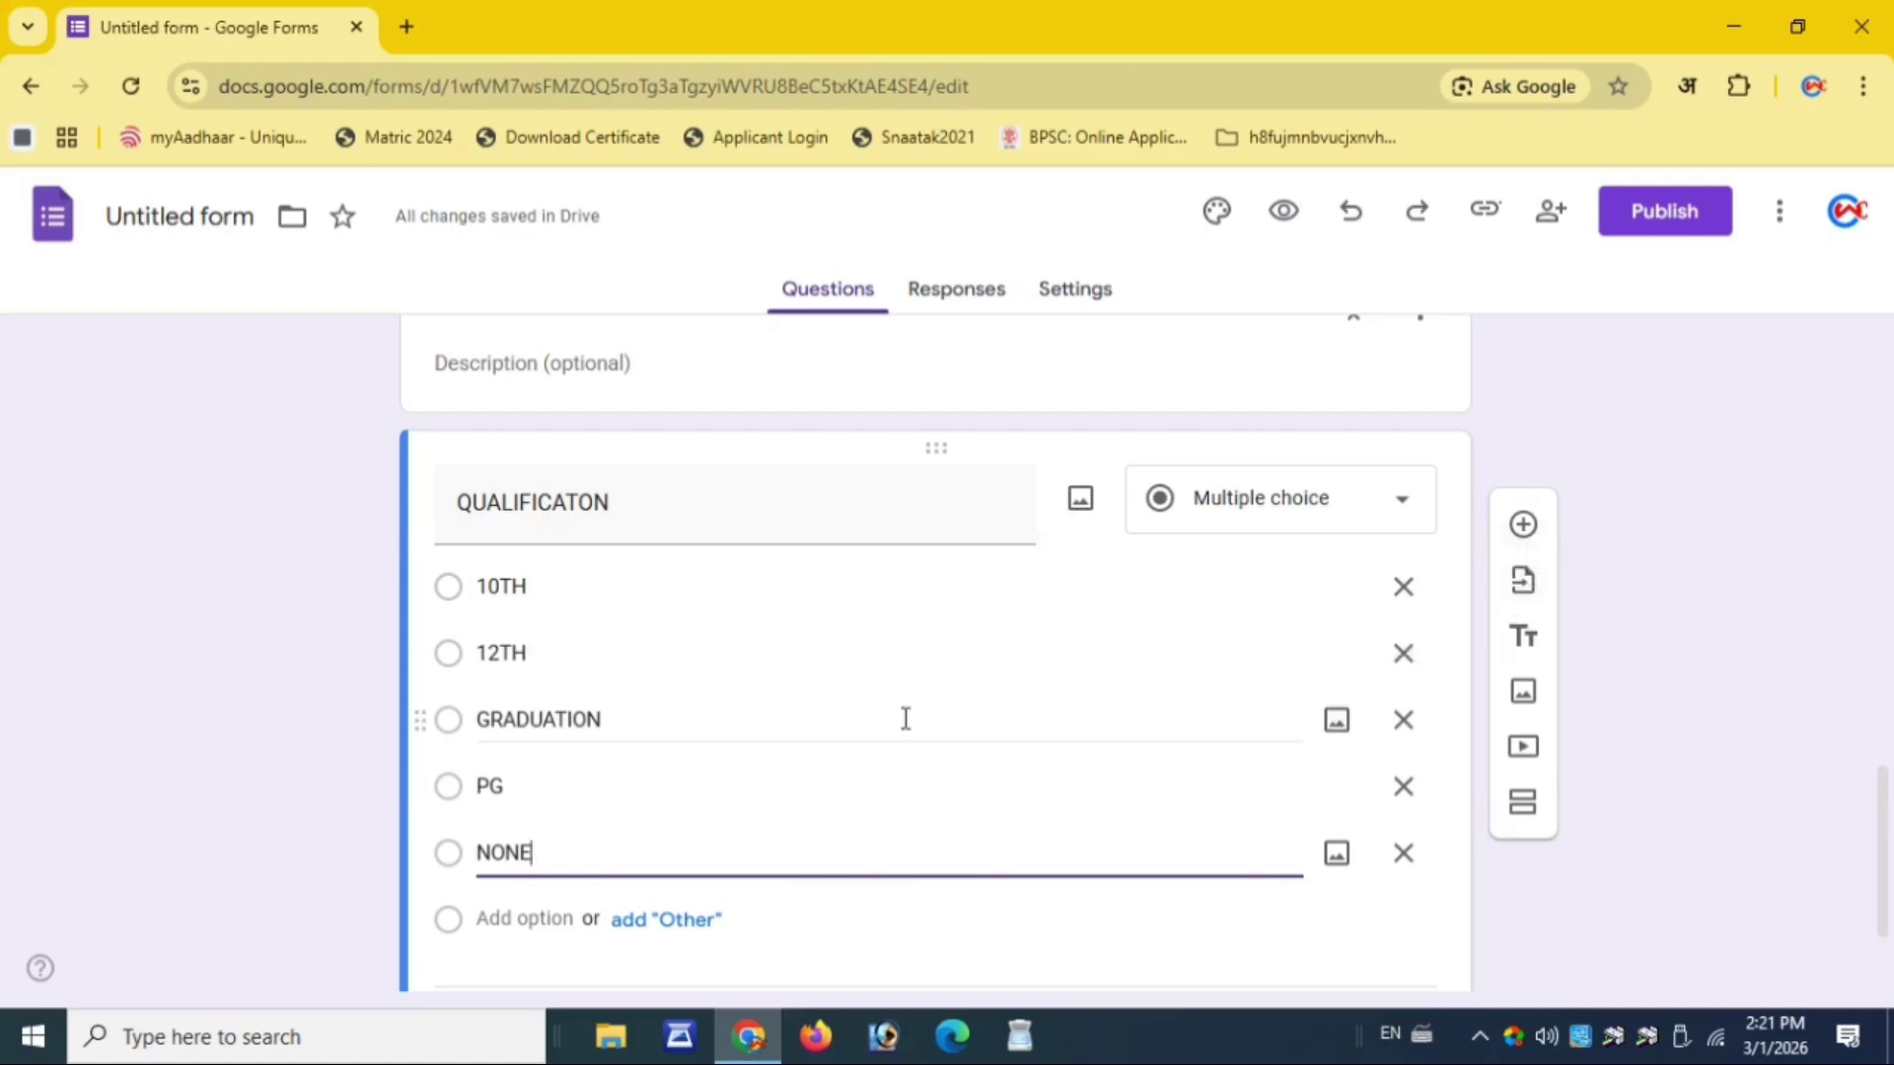
Change the form's theme colour to orange and its background to the darkest orange tint
scroll(905, 720, "up", 20)
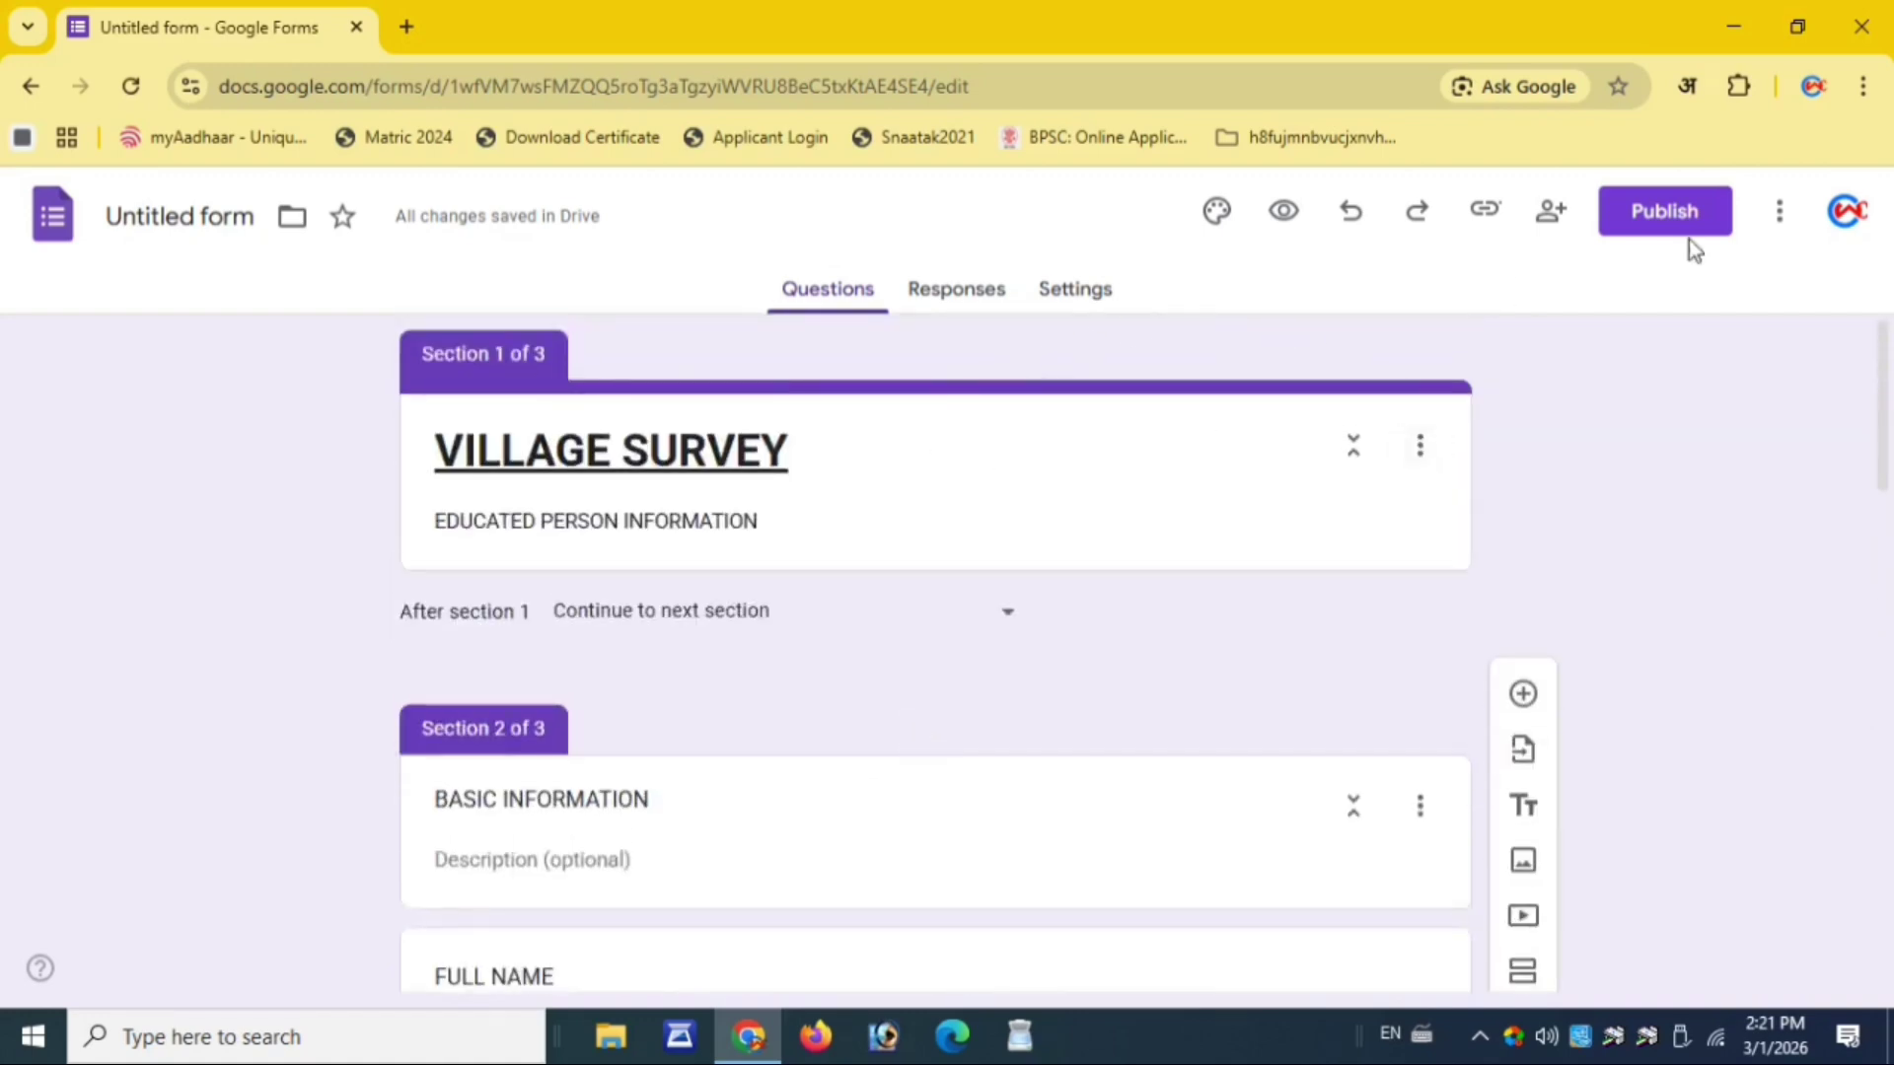
left_click(1213, 219)
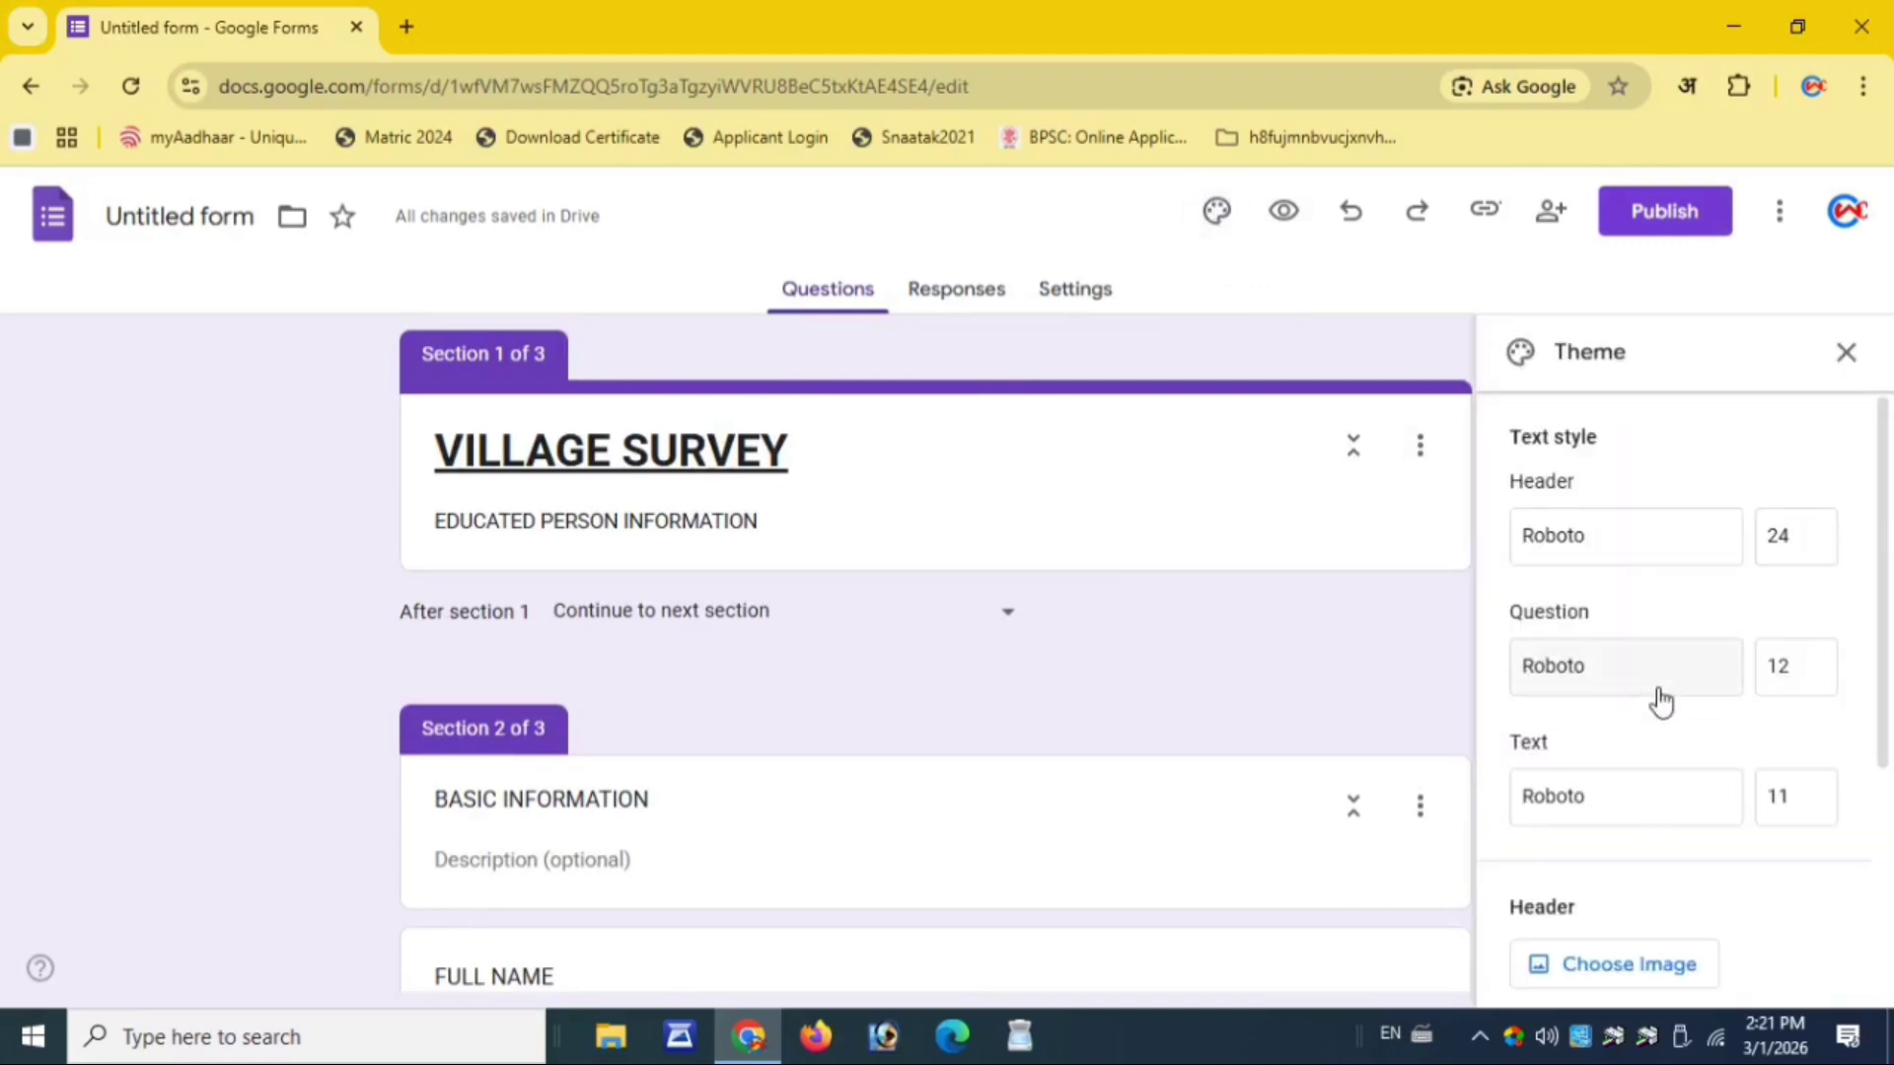
scroll(1657, 786, "down", 3)
scroll(1578, 854, "down", 1)
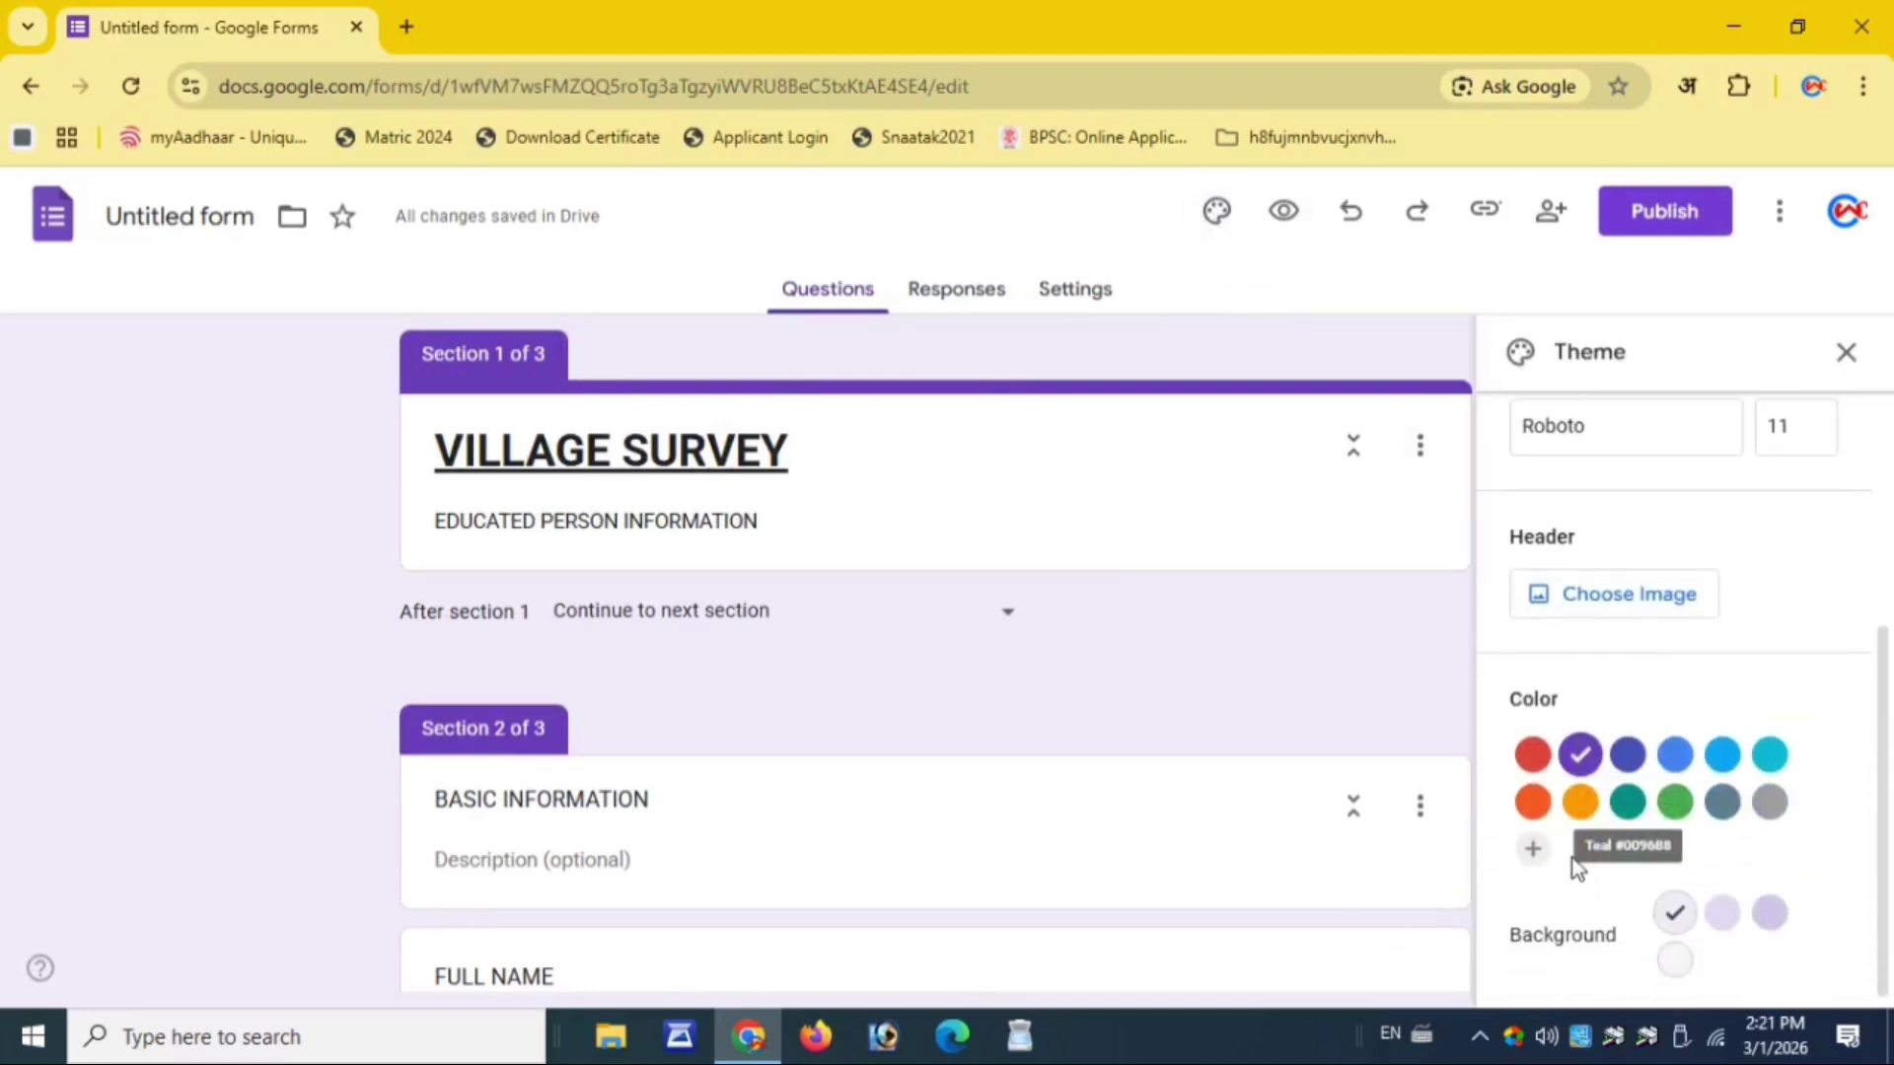
left_click(1533, 803)
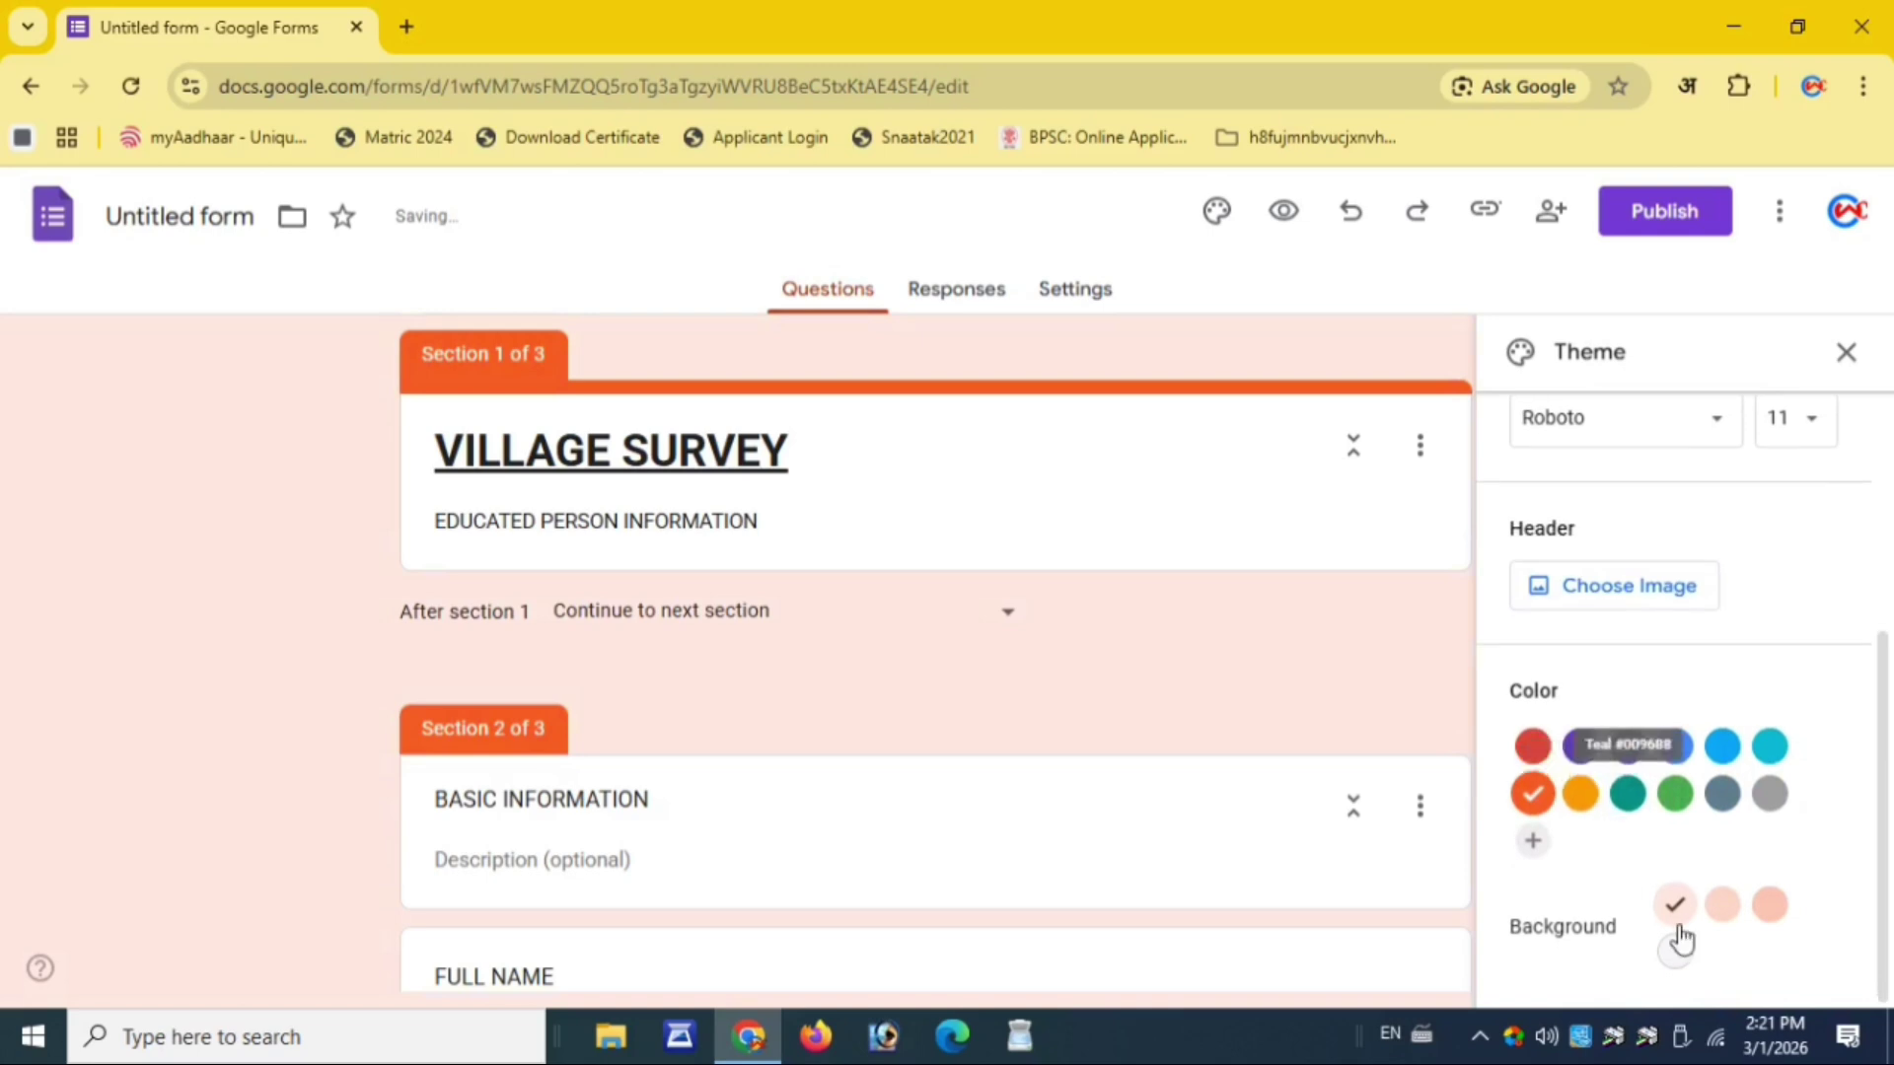
left_click(1771, 907)
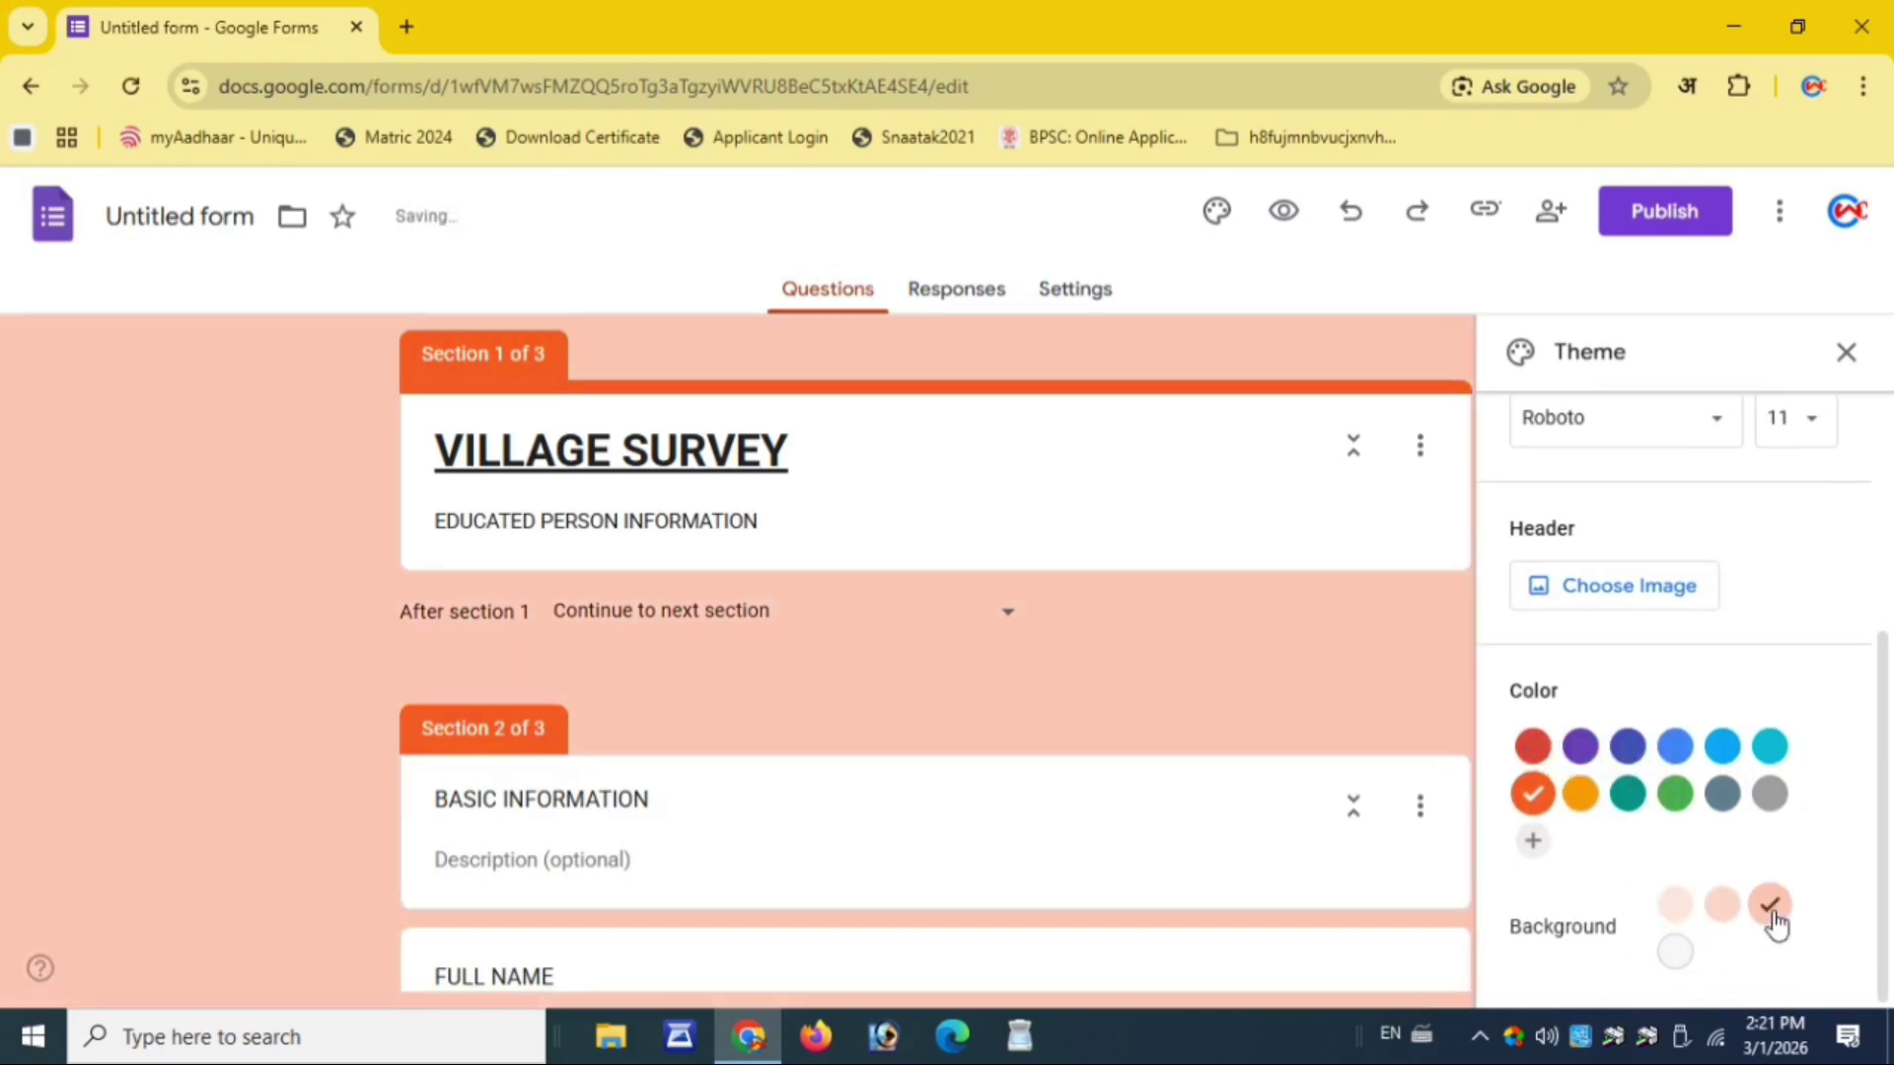
left_click(1846, 363)
Add a question named RATING below QUALIFICATON and set its answer type to Rating
scroll(740, 755, "down", 15)
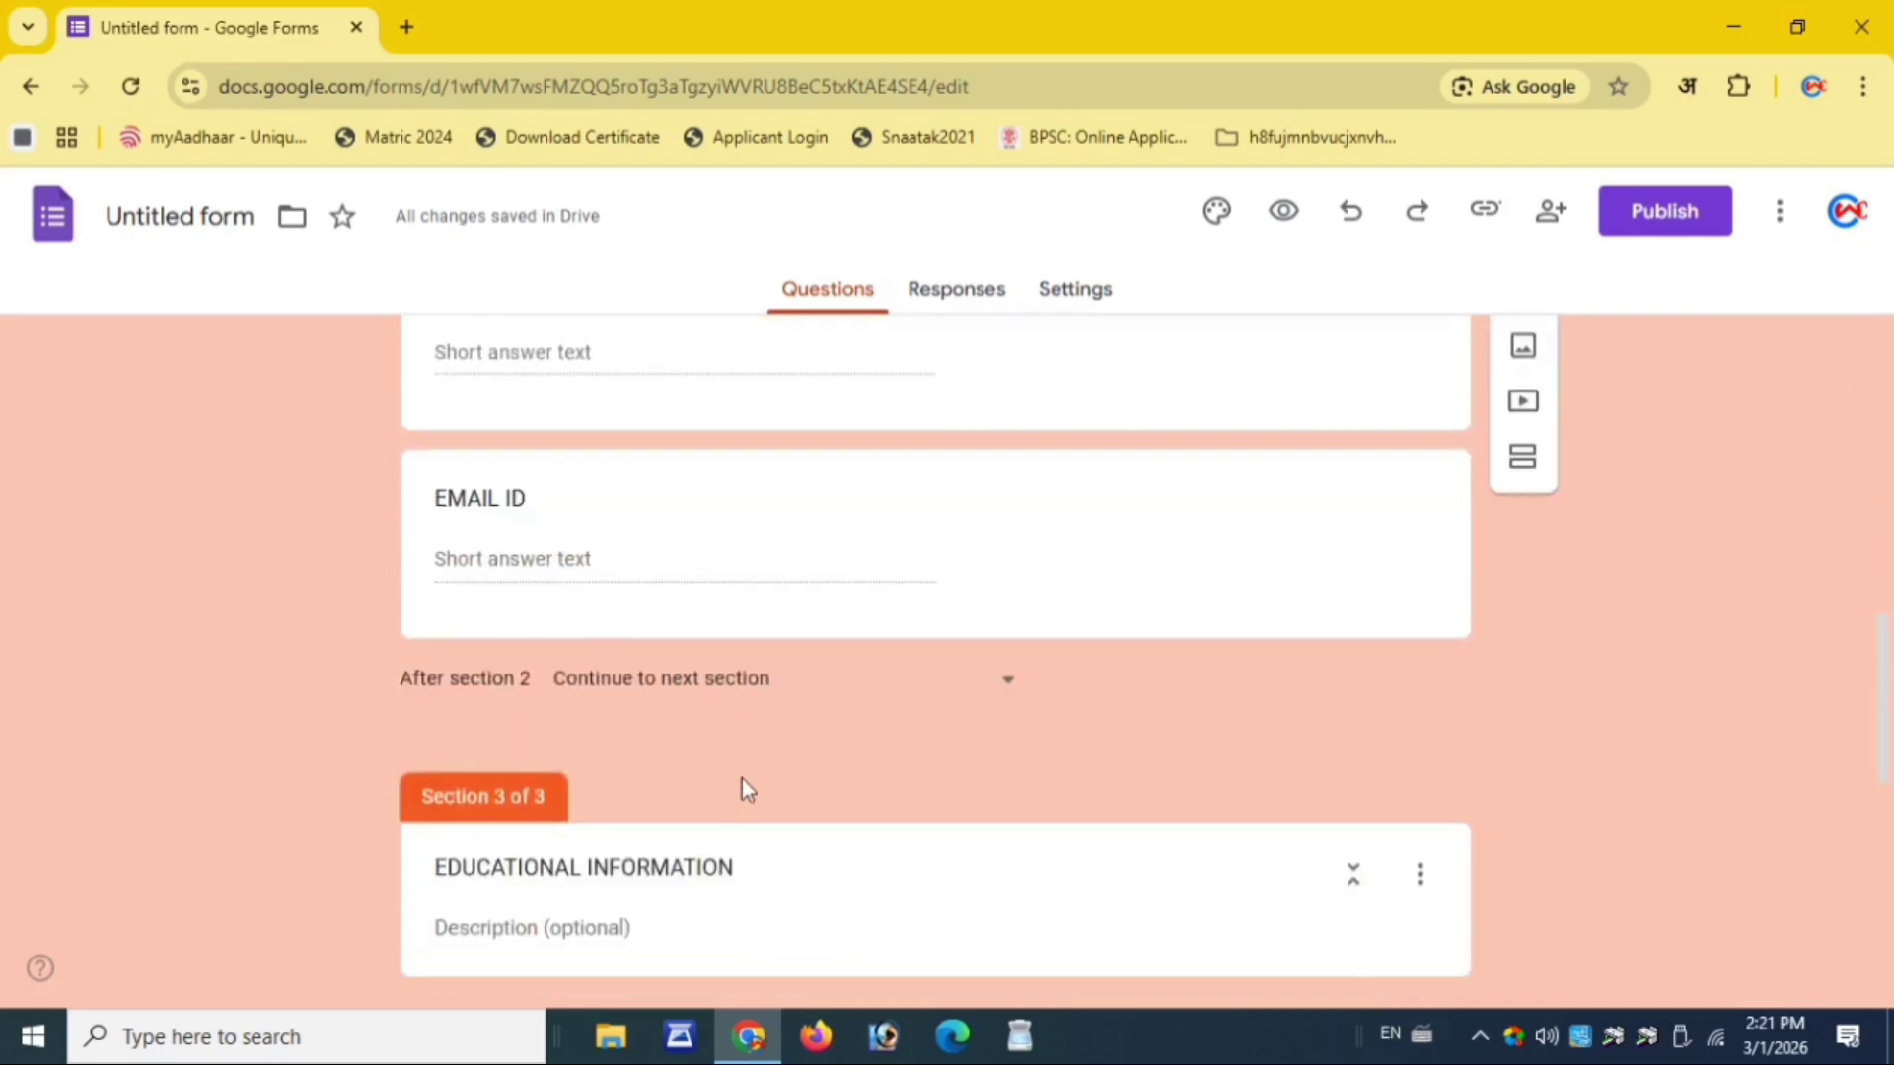
scroll(743, 779, "down", 4)
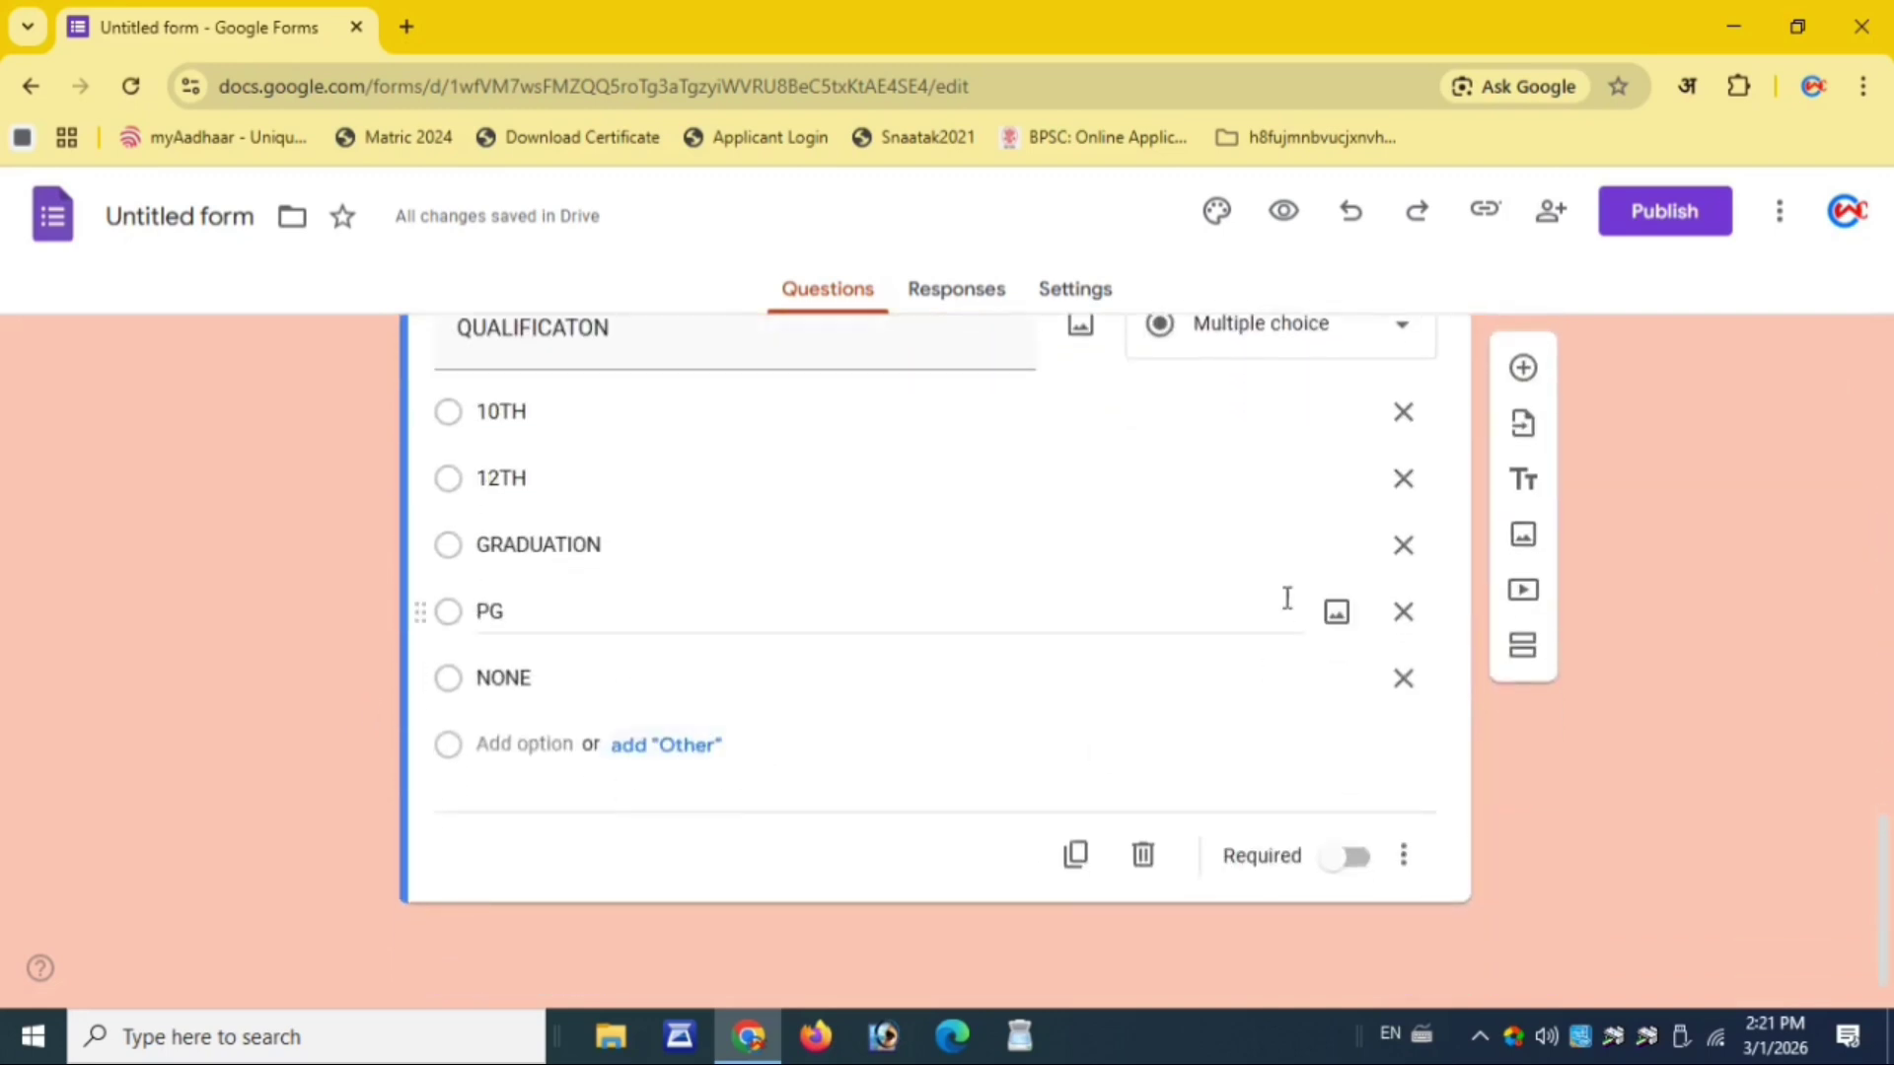
left_click(1523, 367)
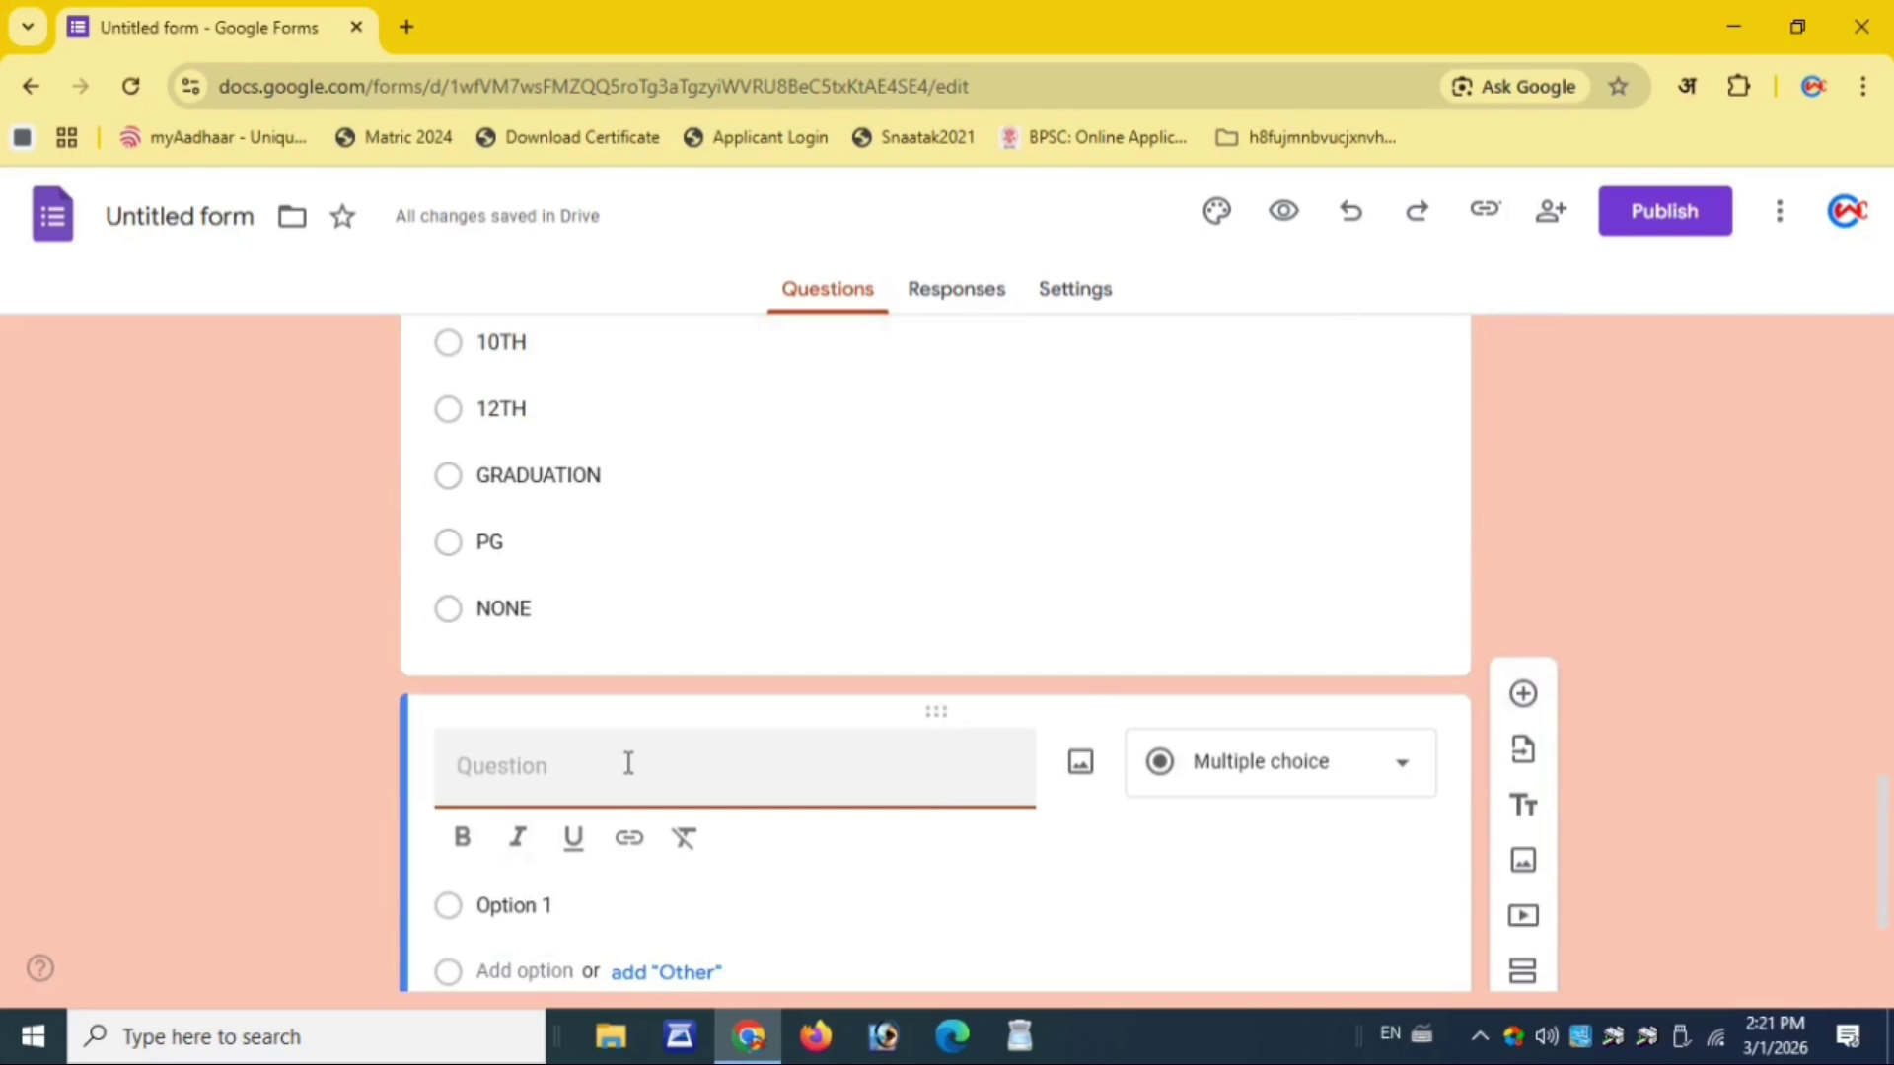
type("RATING")
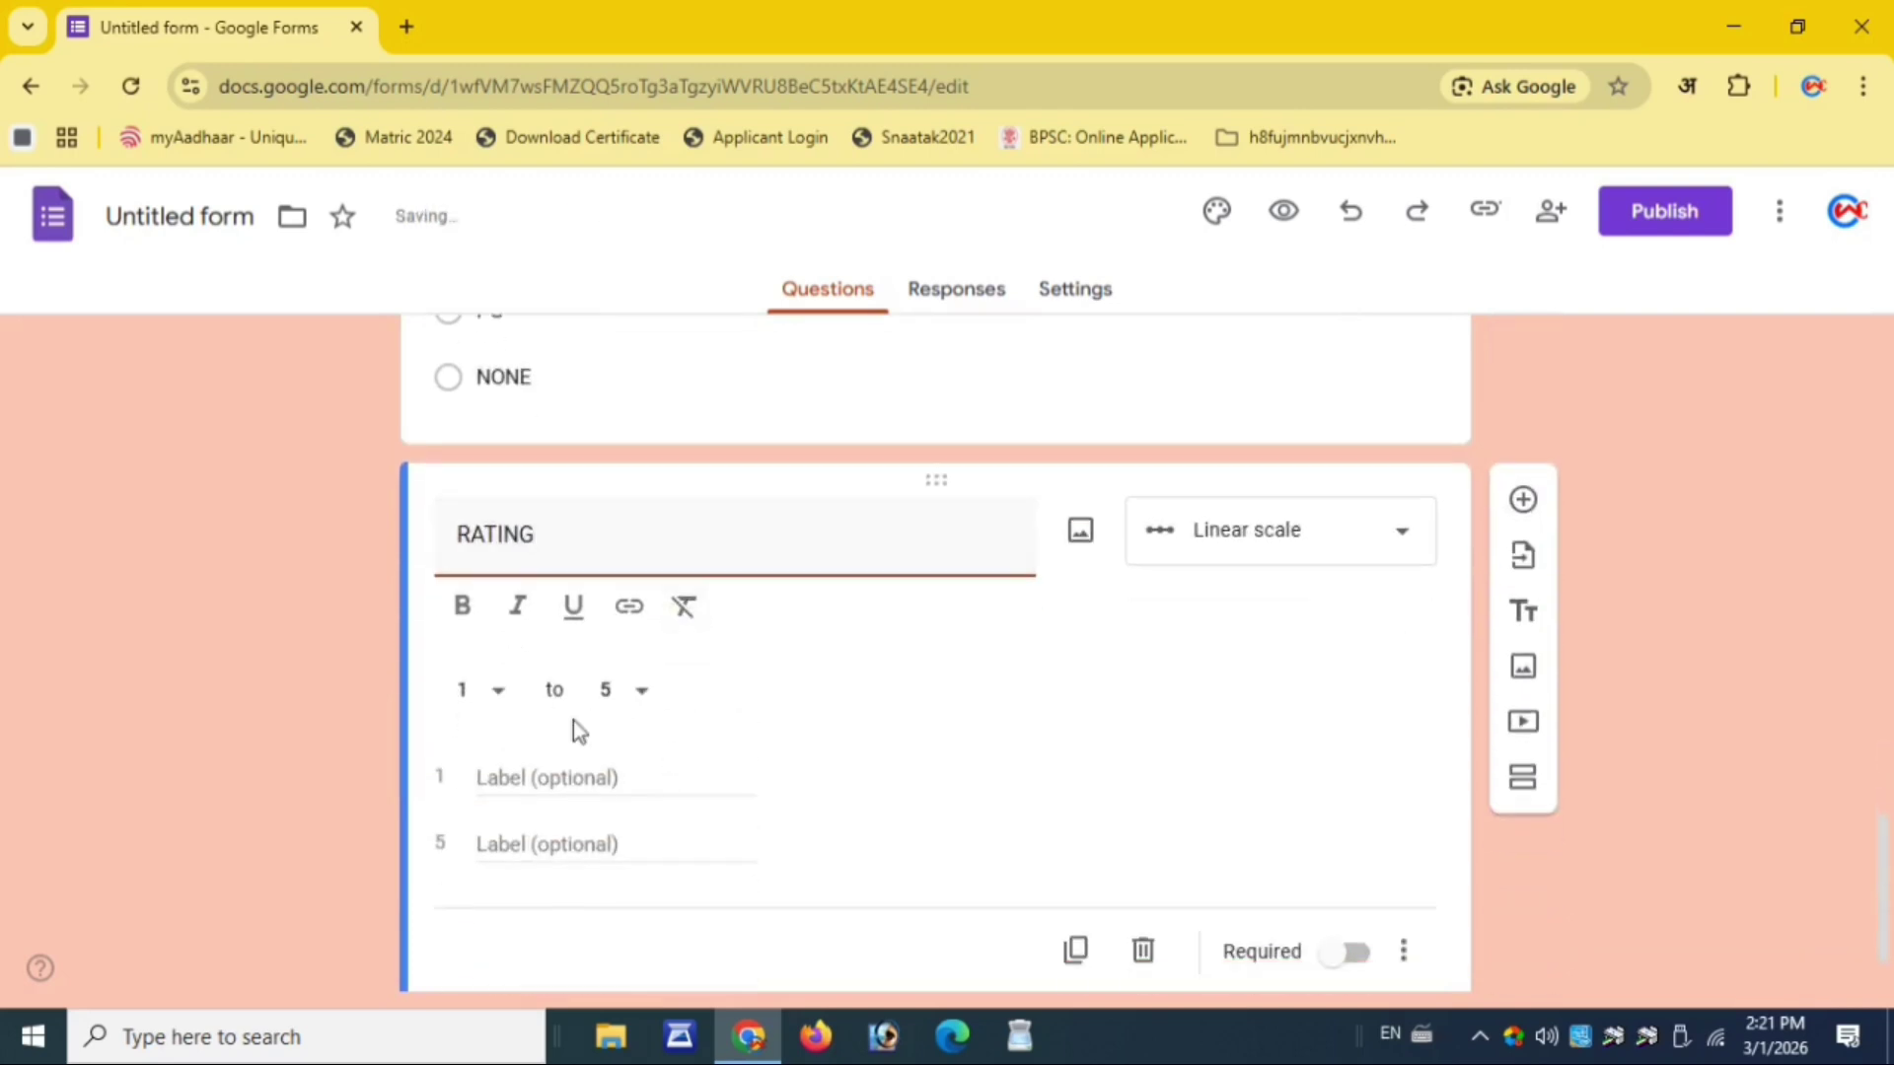
left_click(1222, 555)
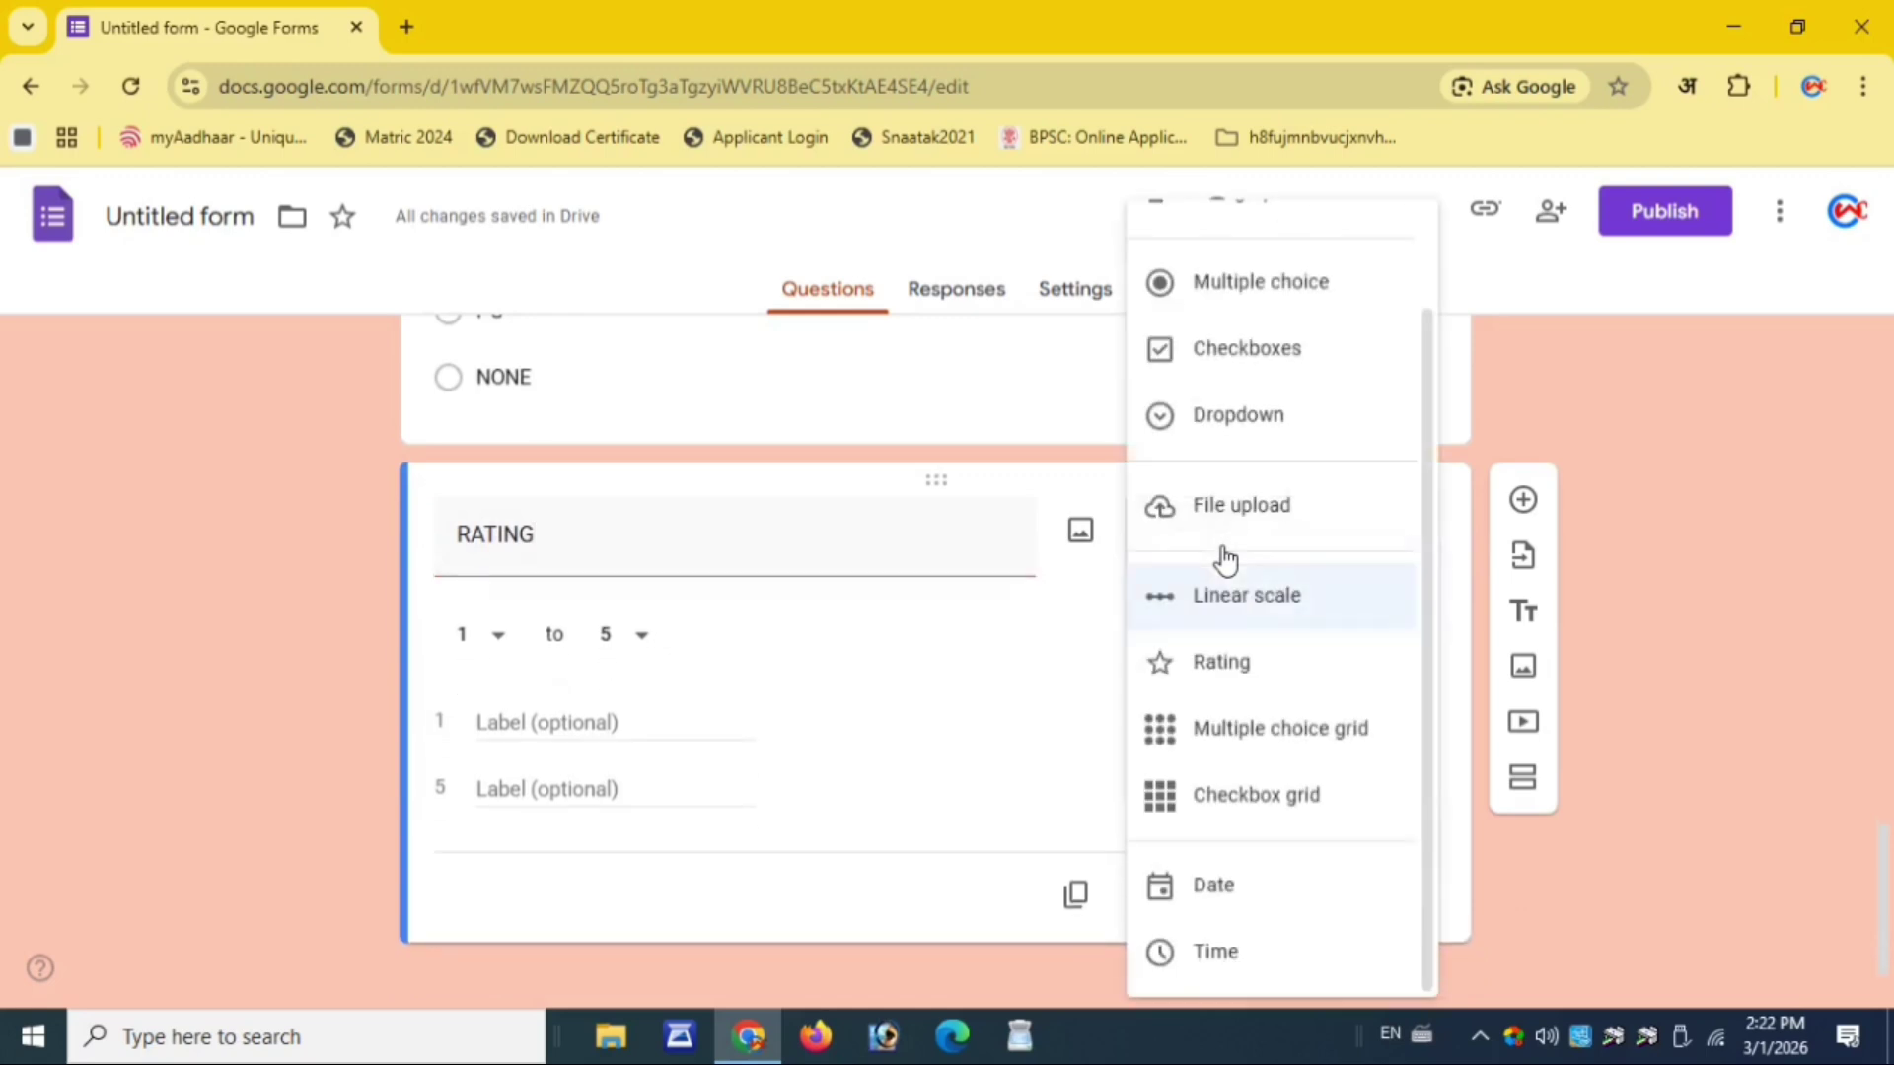
left_click(1231, 674)
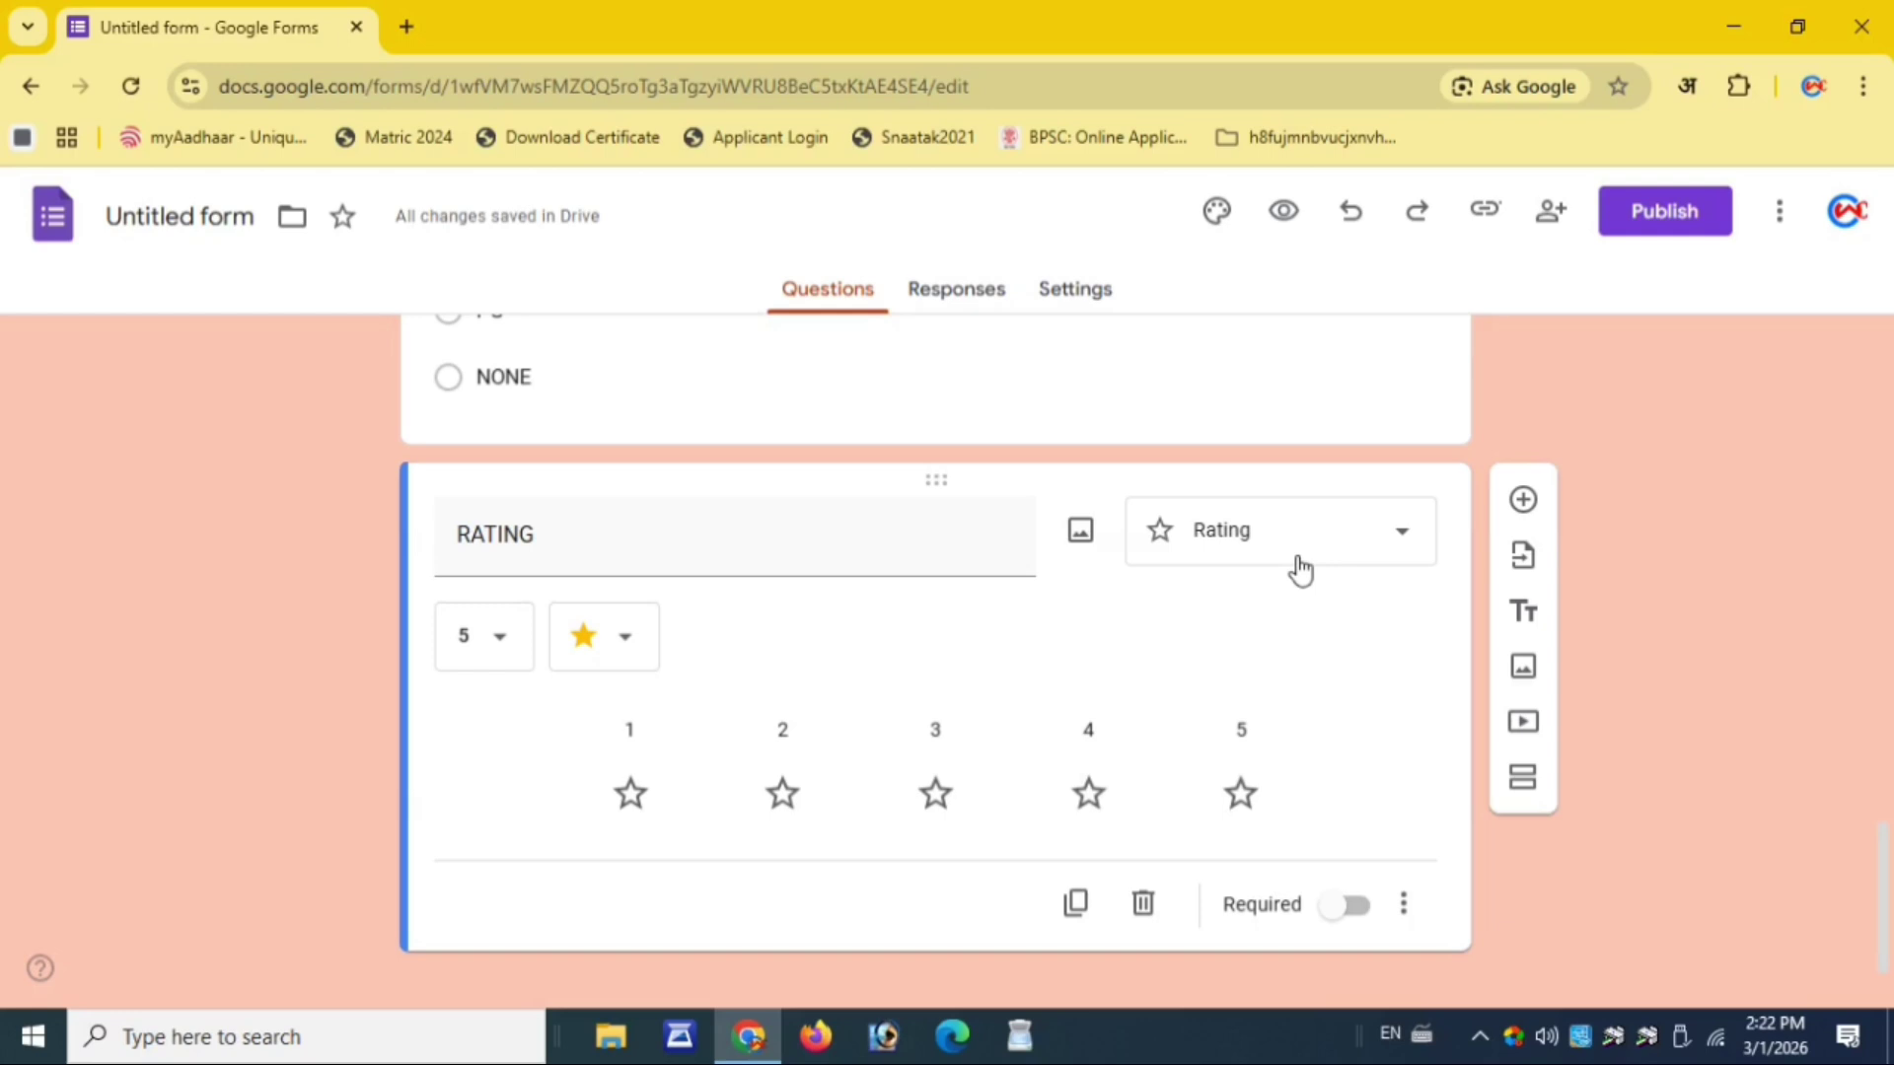
Review the form from the VILLAGE SURVEY title through the BASIC INFORMATION questions to the EDUCATIONAL INFORMATION section
scroll(1300, 571, "up", 20)
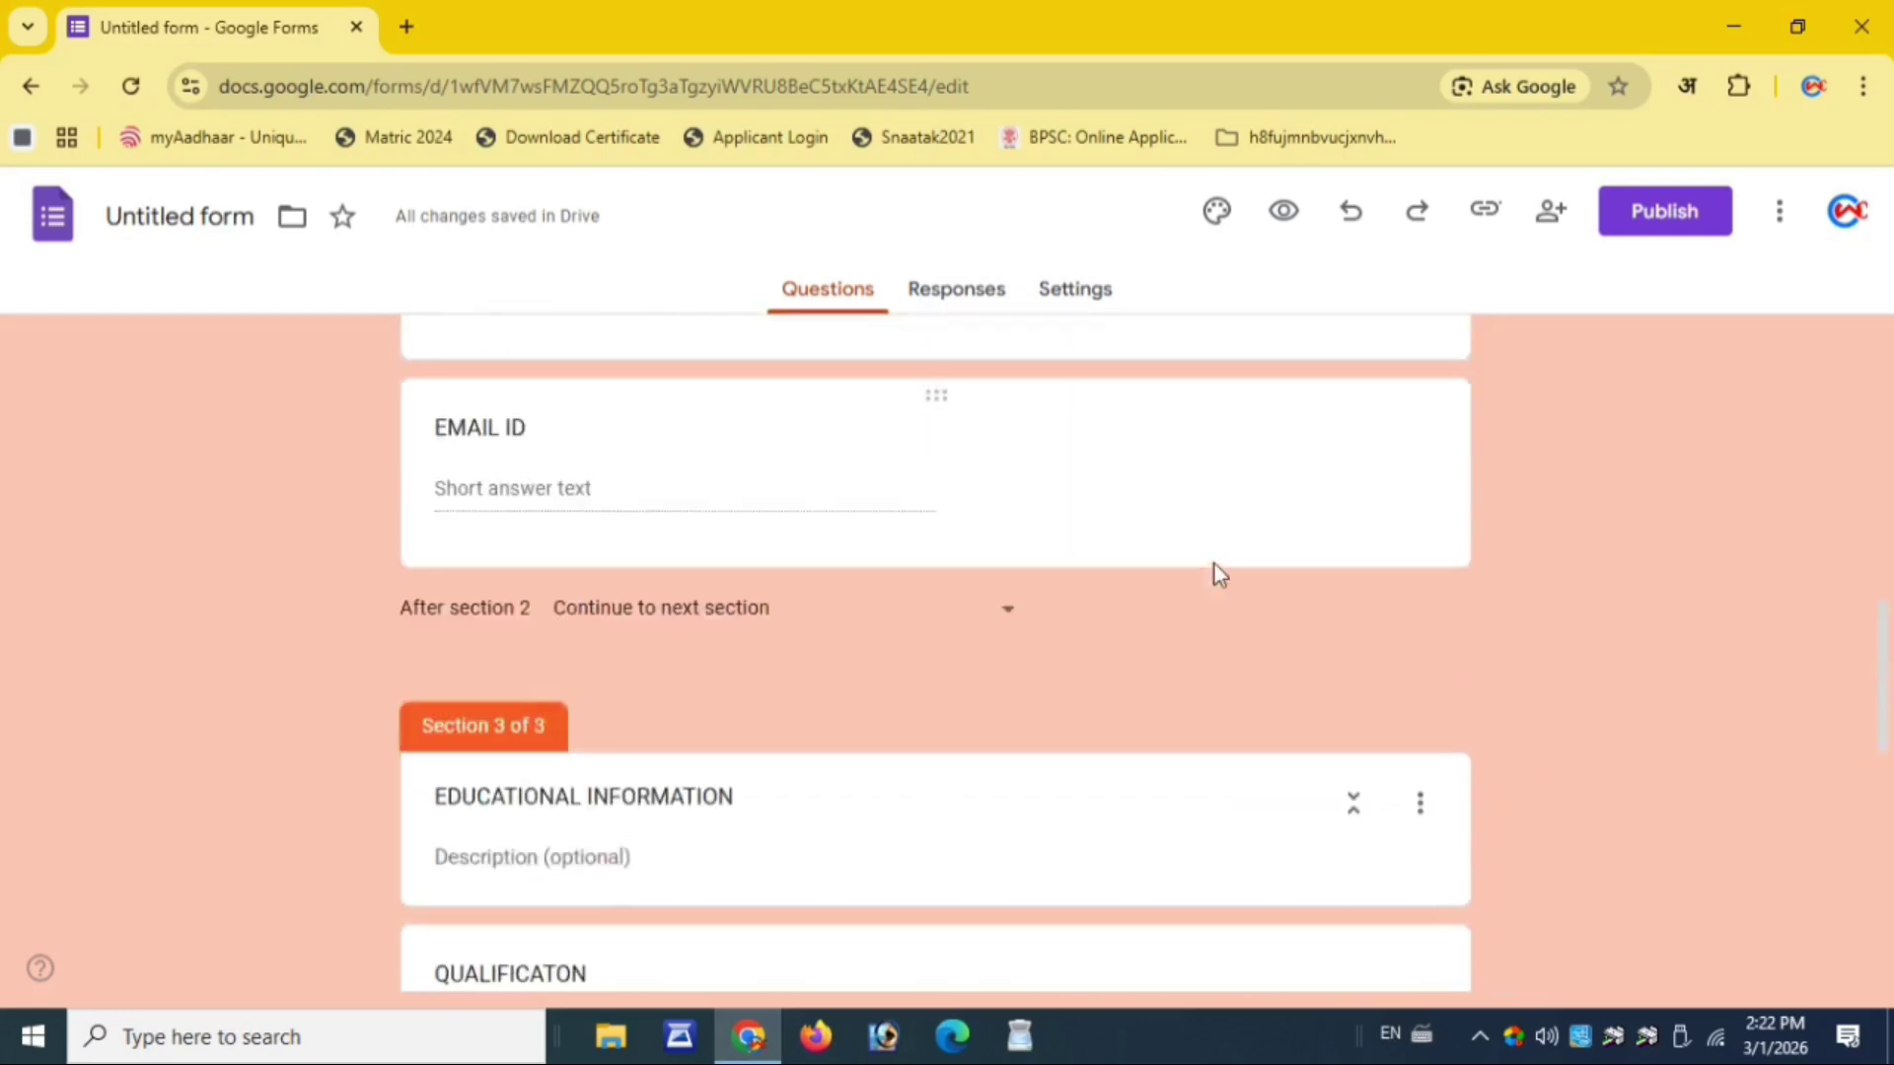
scroll(1216, 564, "up", 5)
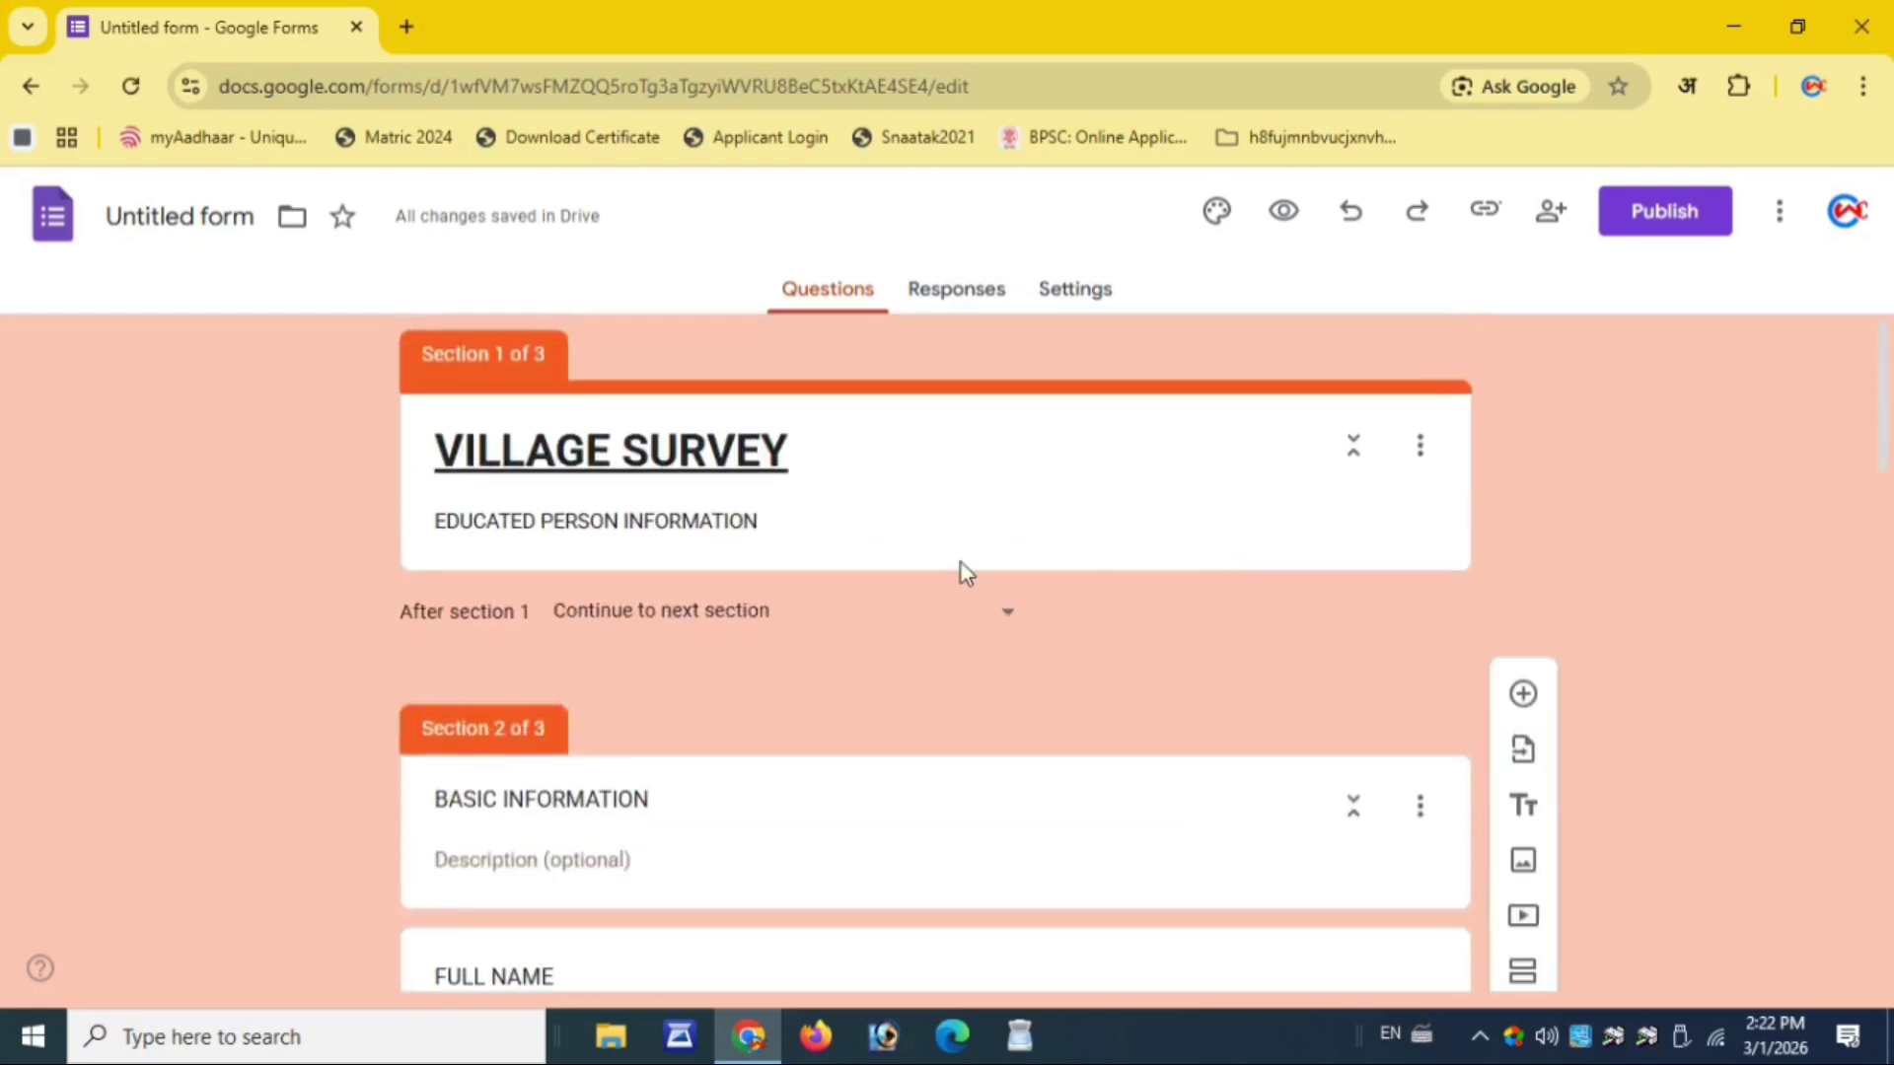
scroll(951, 543, "down", 6)
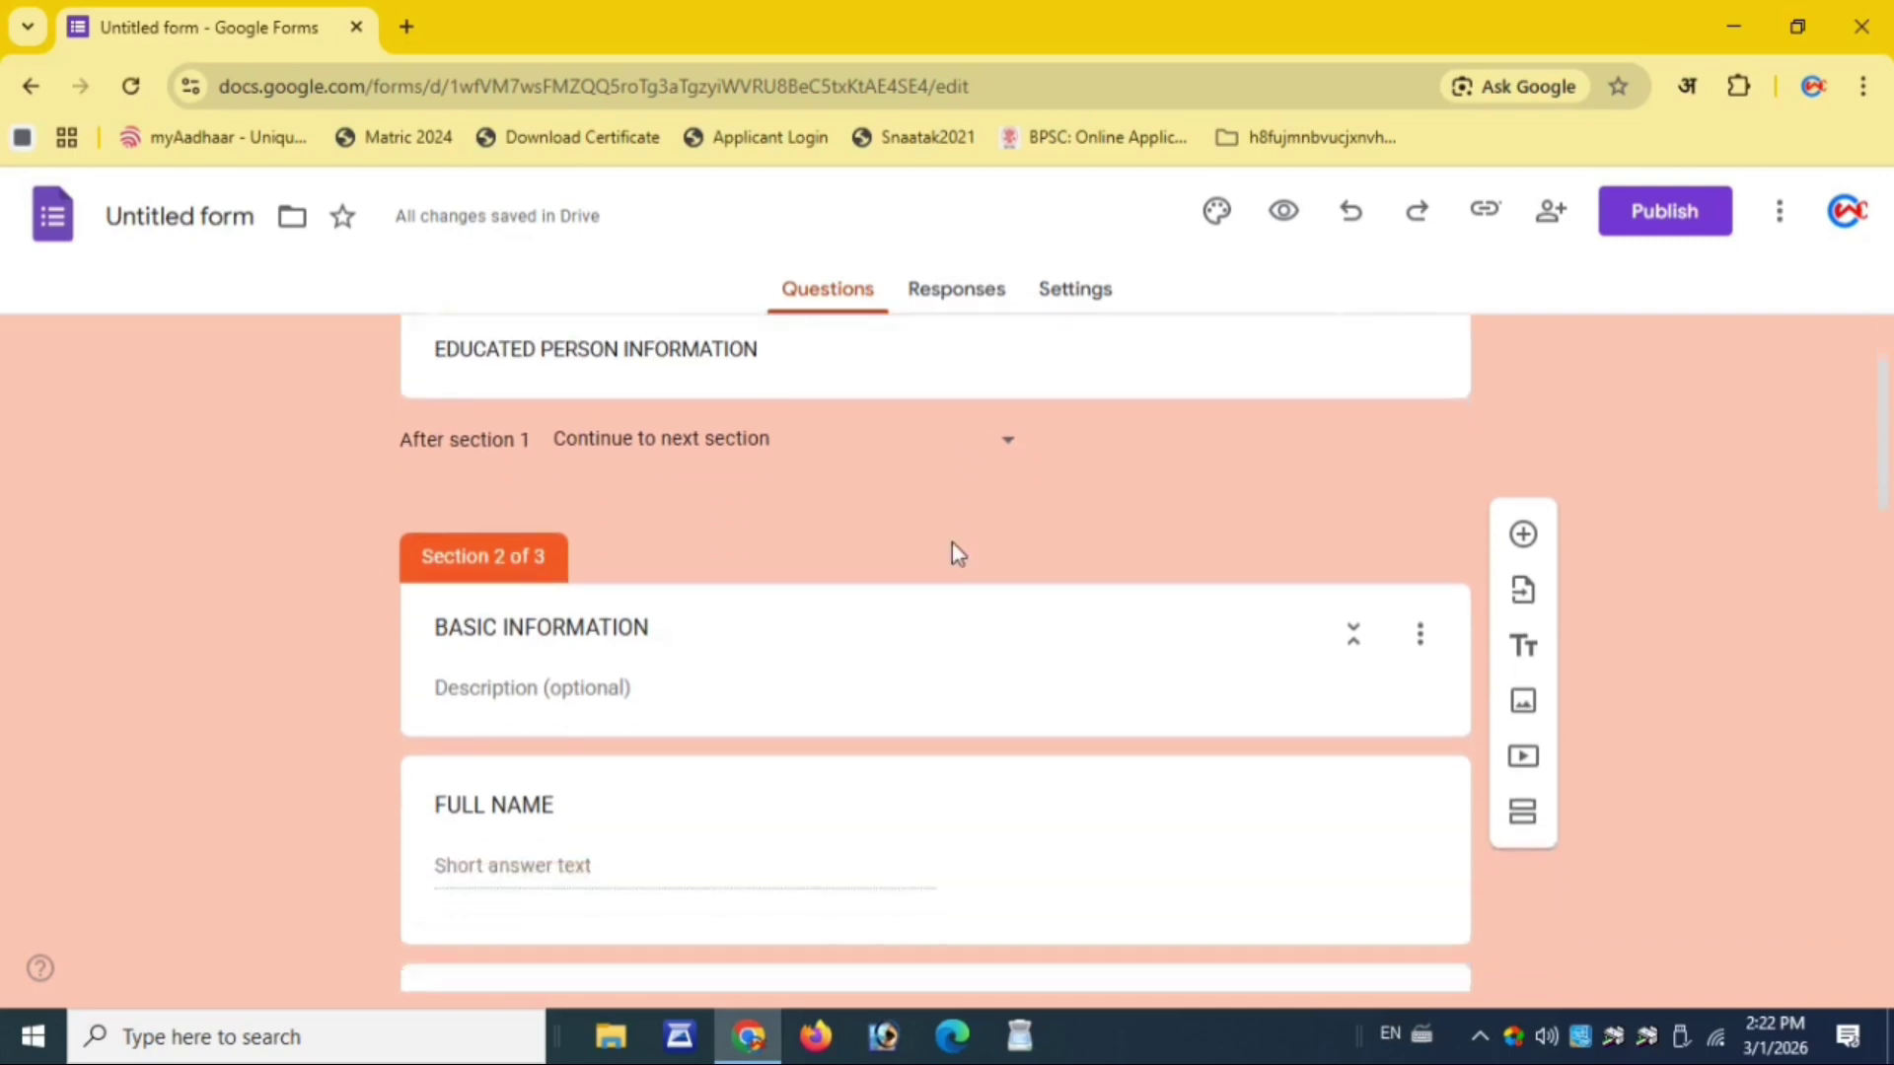
scroll(951, 543, "down", 4)
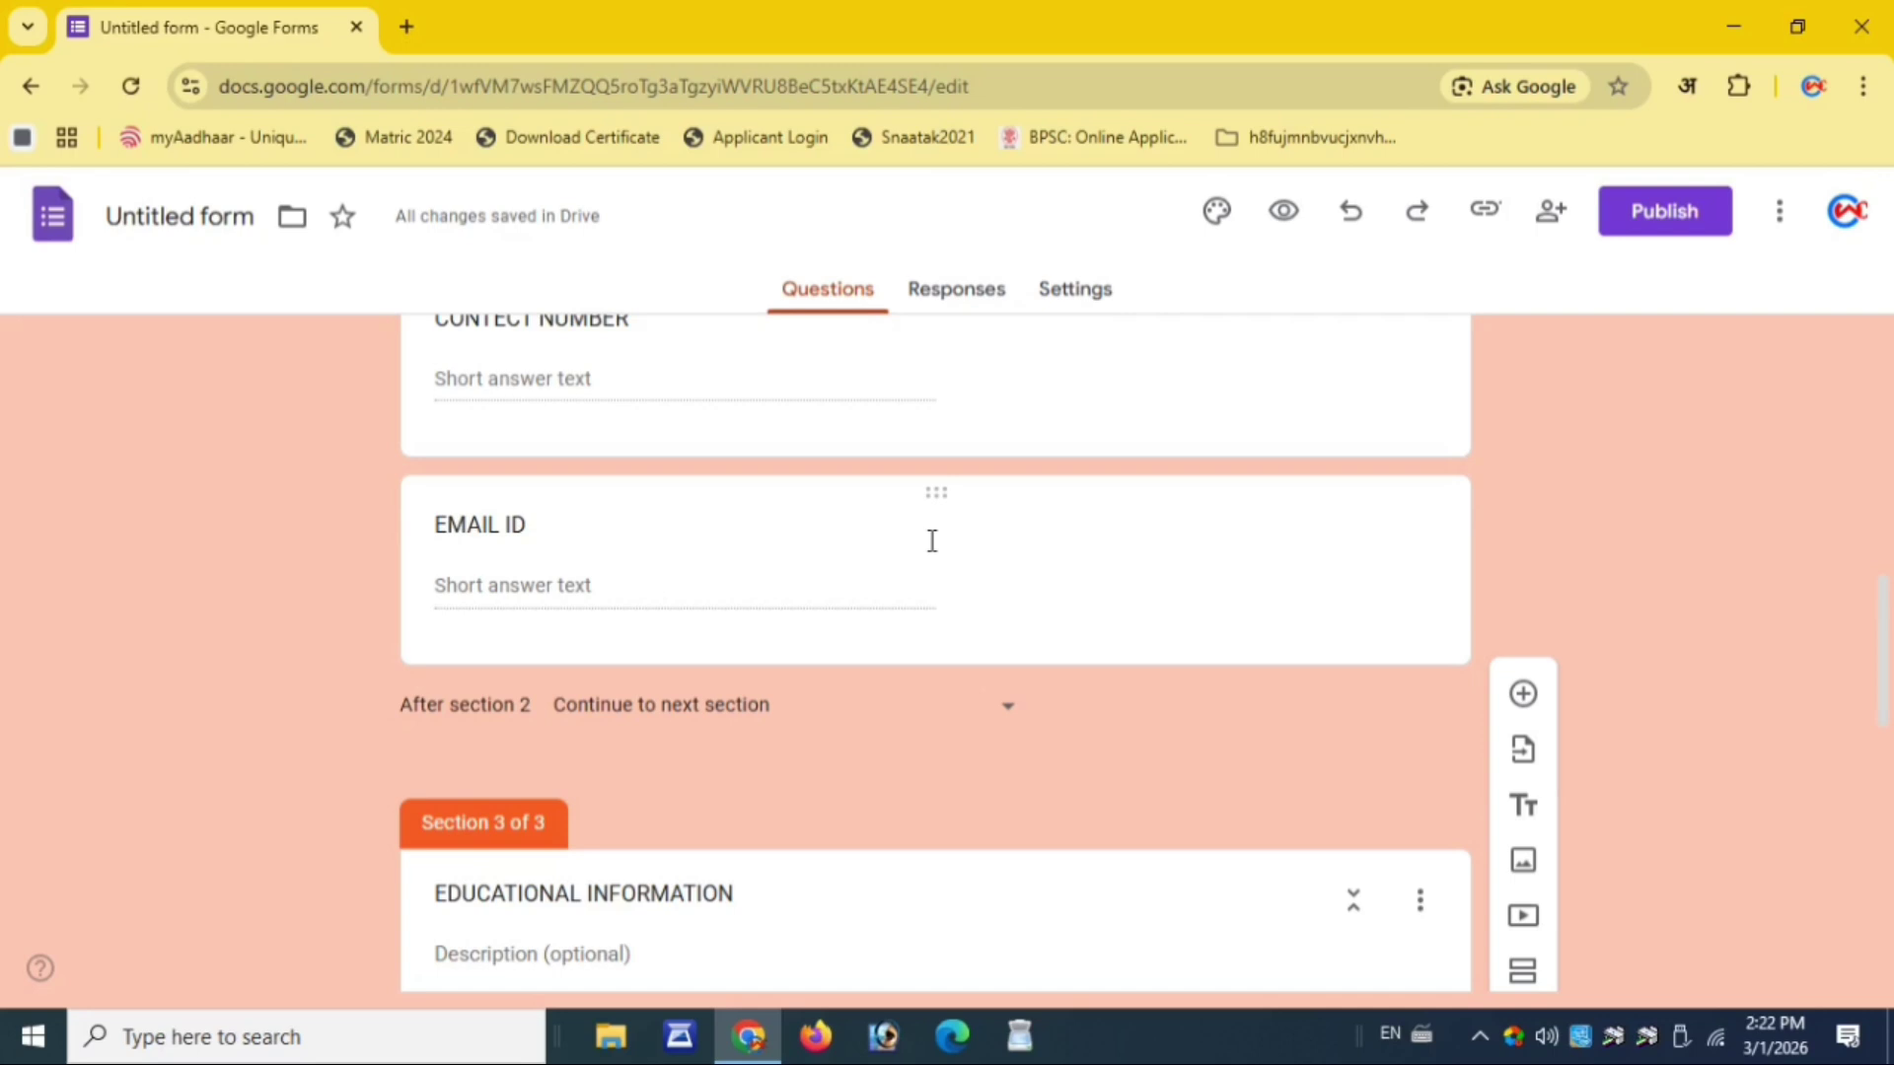
scroll(931, 540, "down", 1)
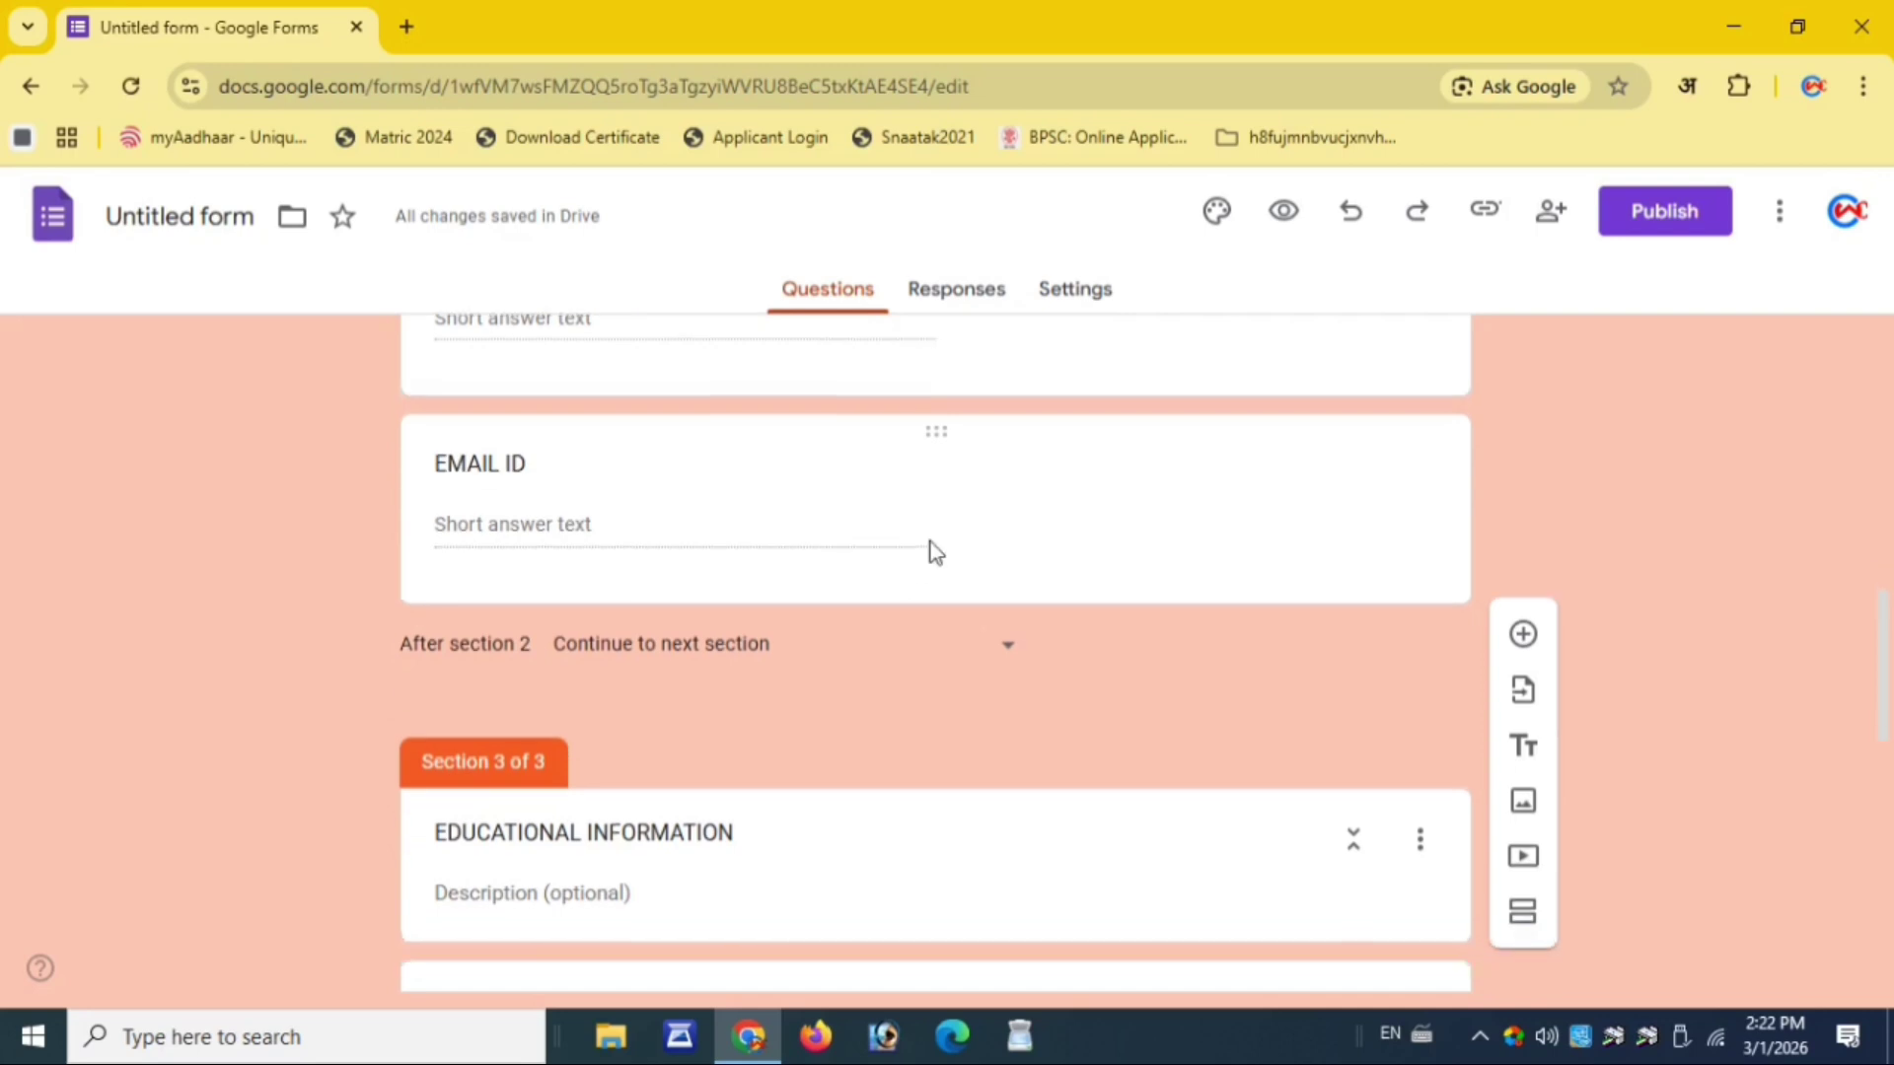
scroll(930, 550, "up", 11)
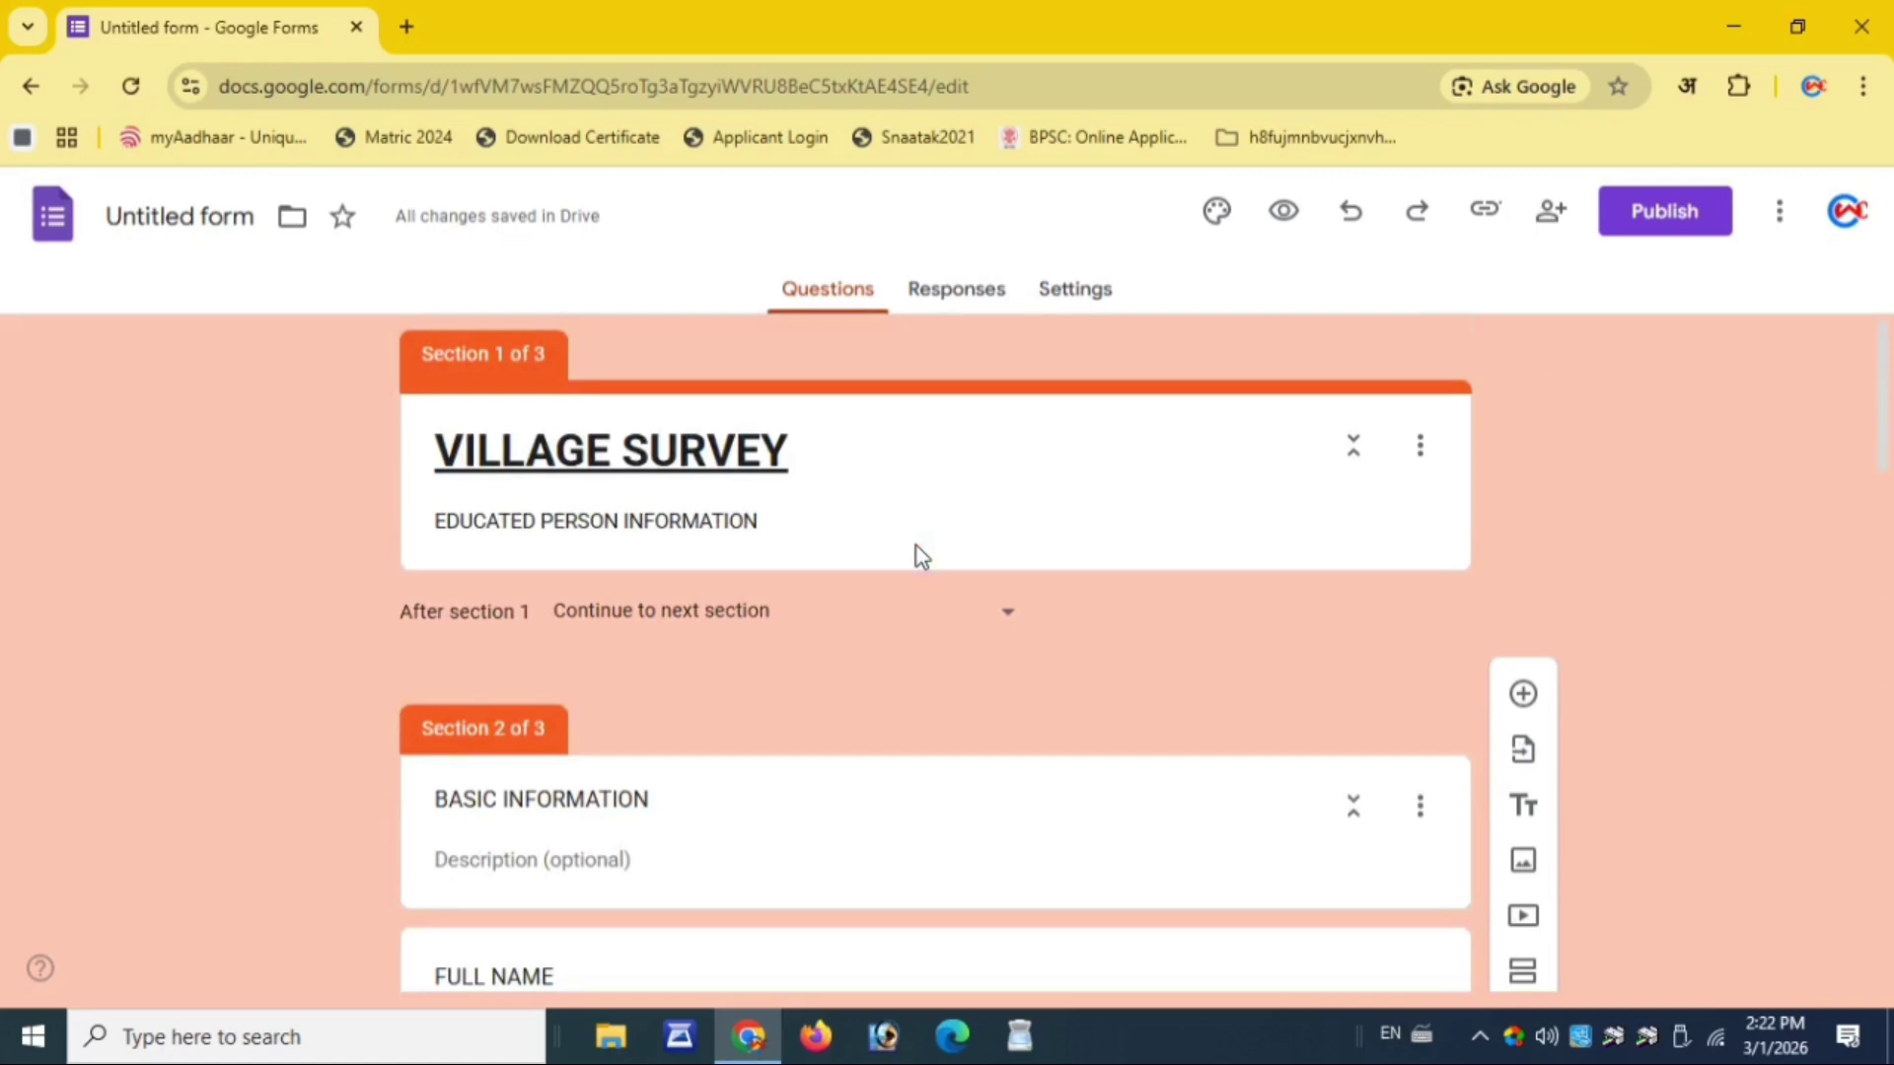
scroll(915, 547, "down", 15)
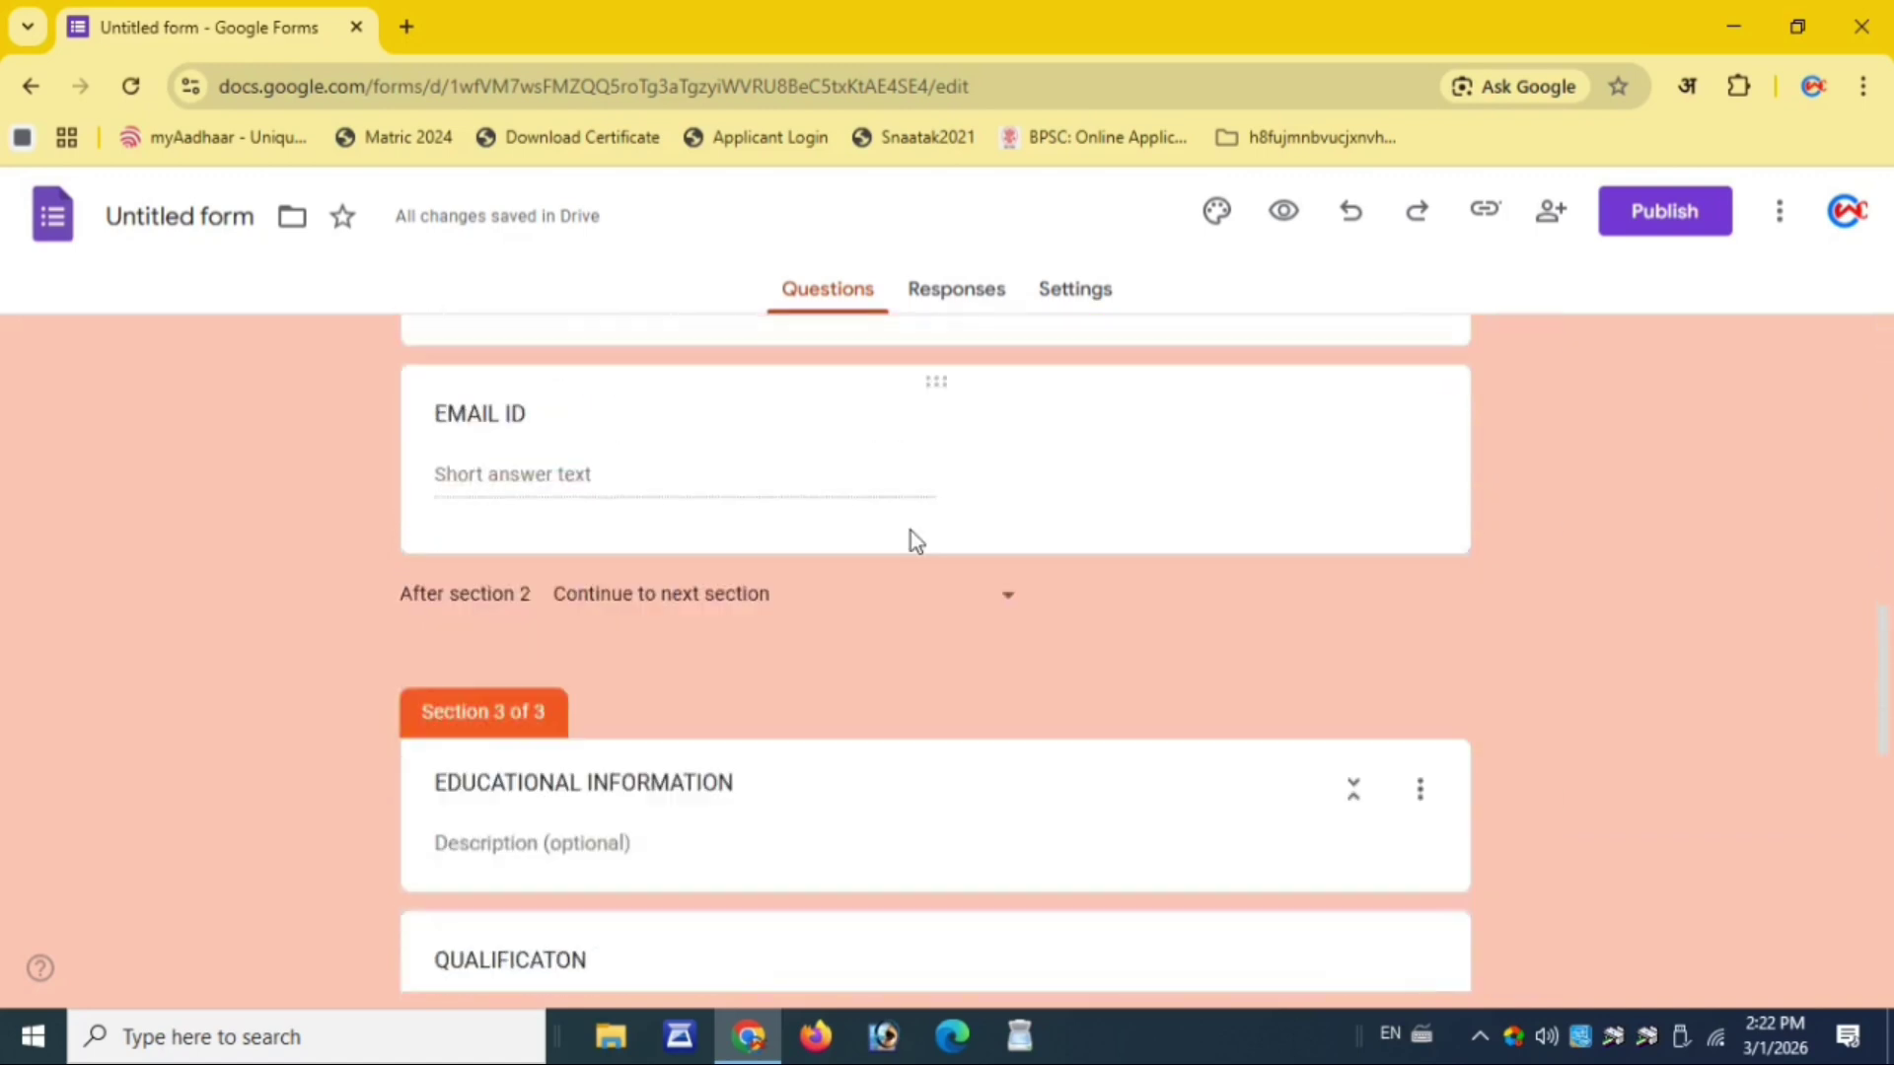
scroll(909, 530, "up", 15)
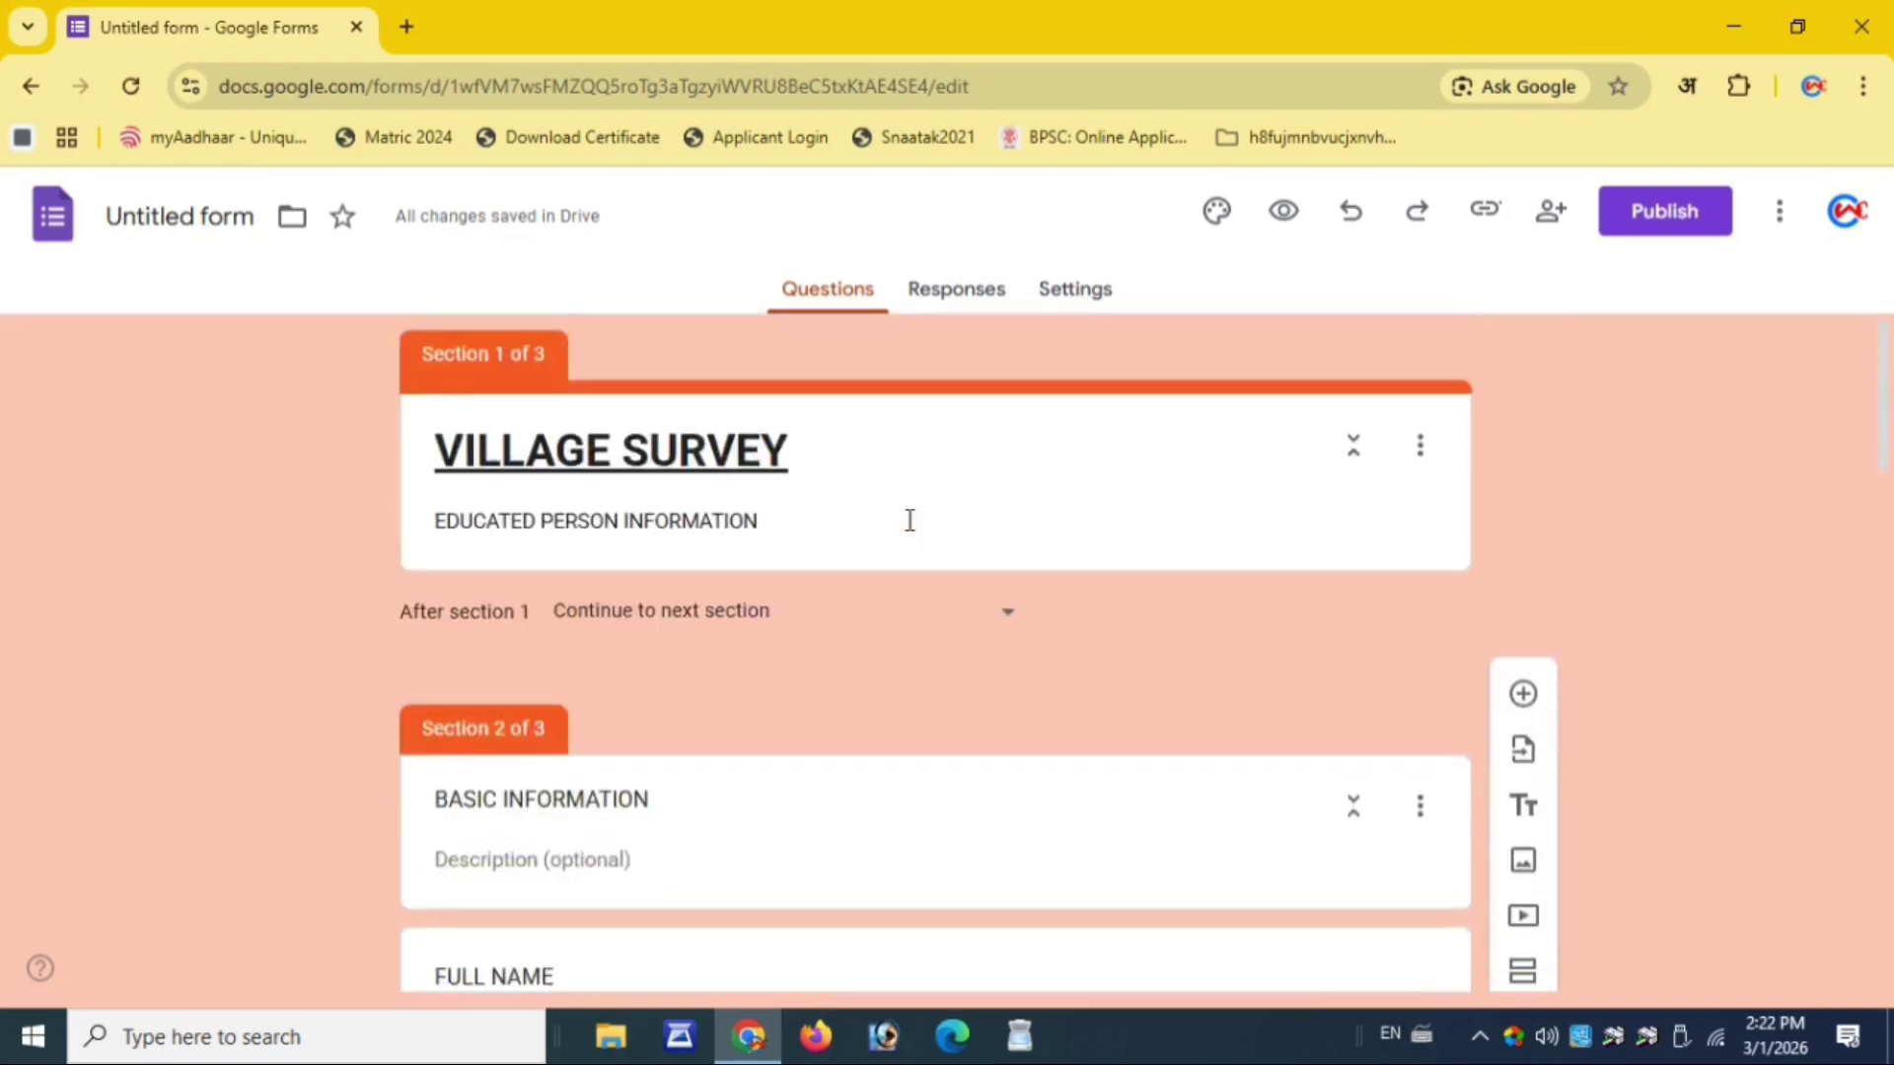
Preview the form, going through all three sections to the RATING question, and return to the editor
left_click(1288, 215)
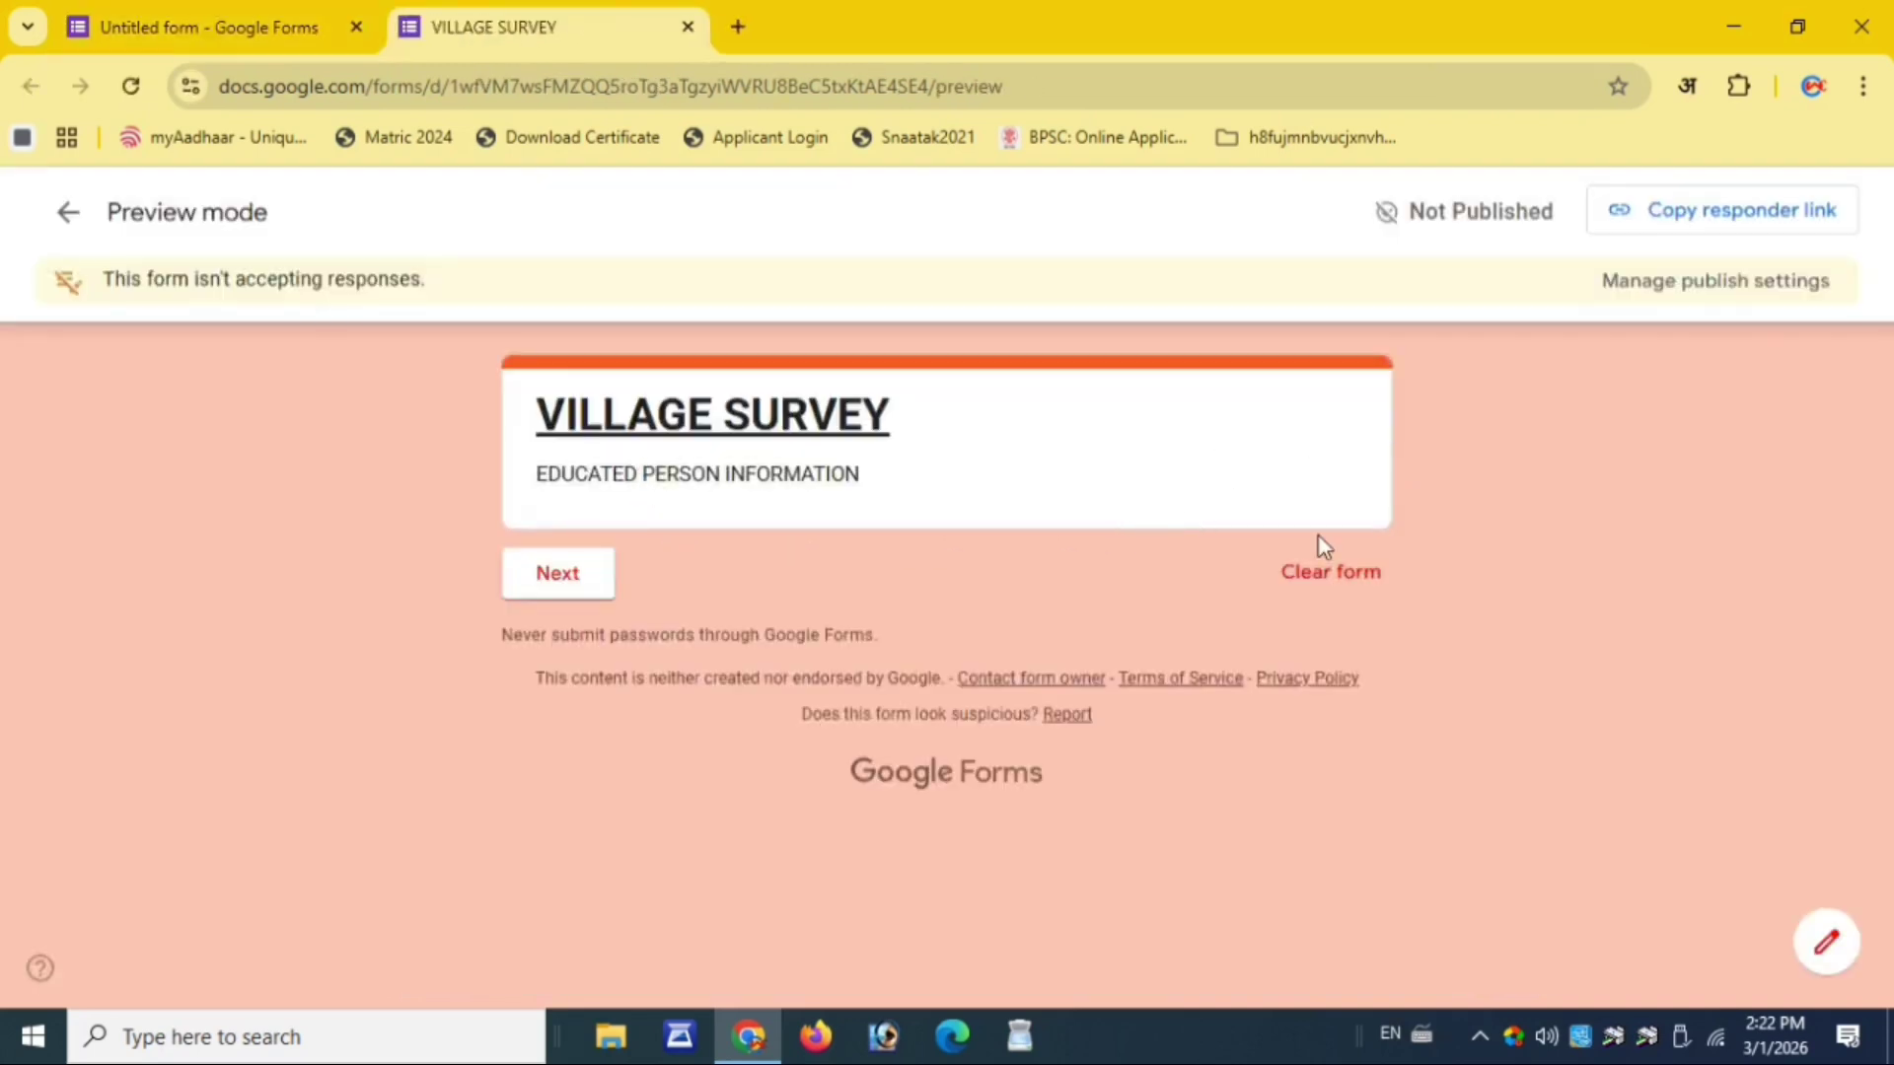
left_click(555, 577)
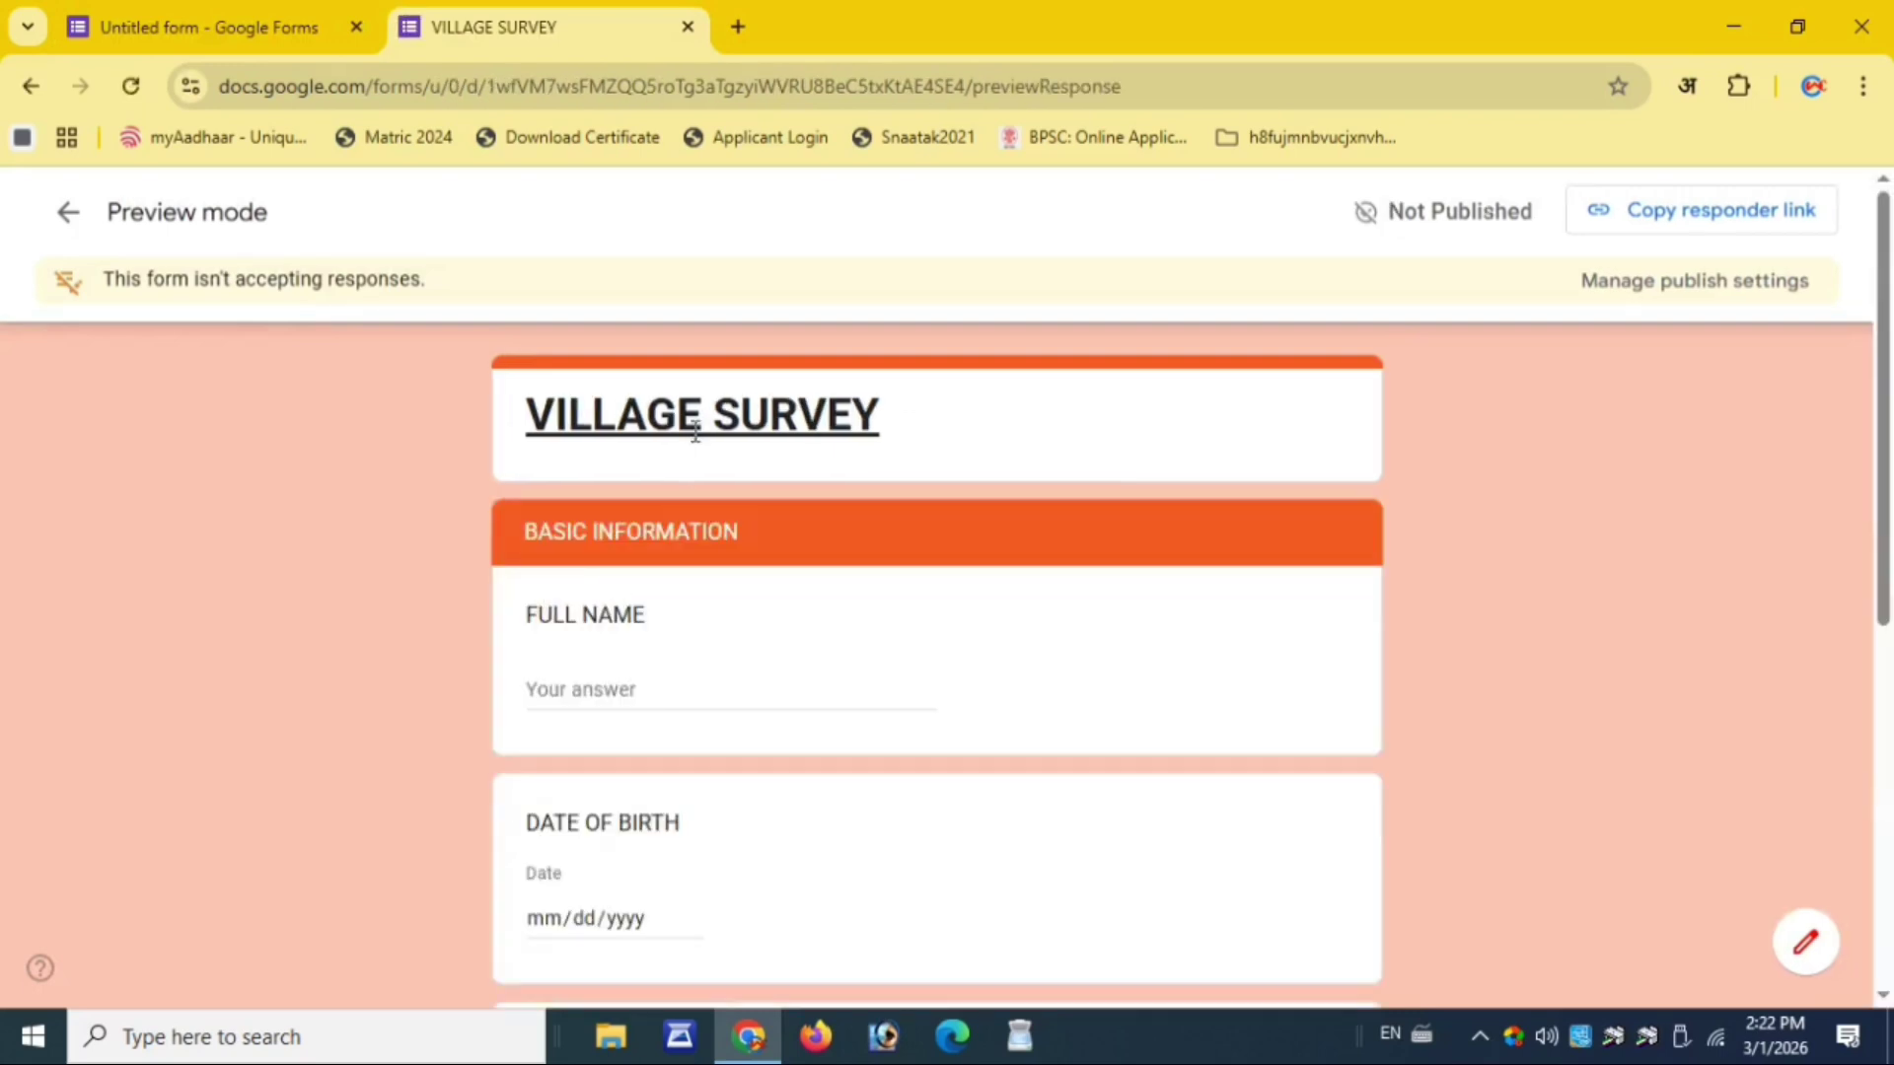
scroll(702, 477, "down", 7)
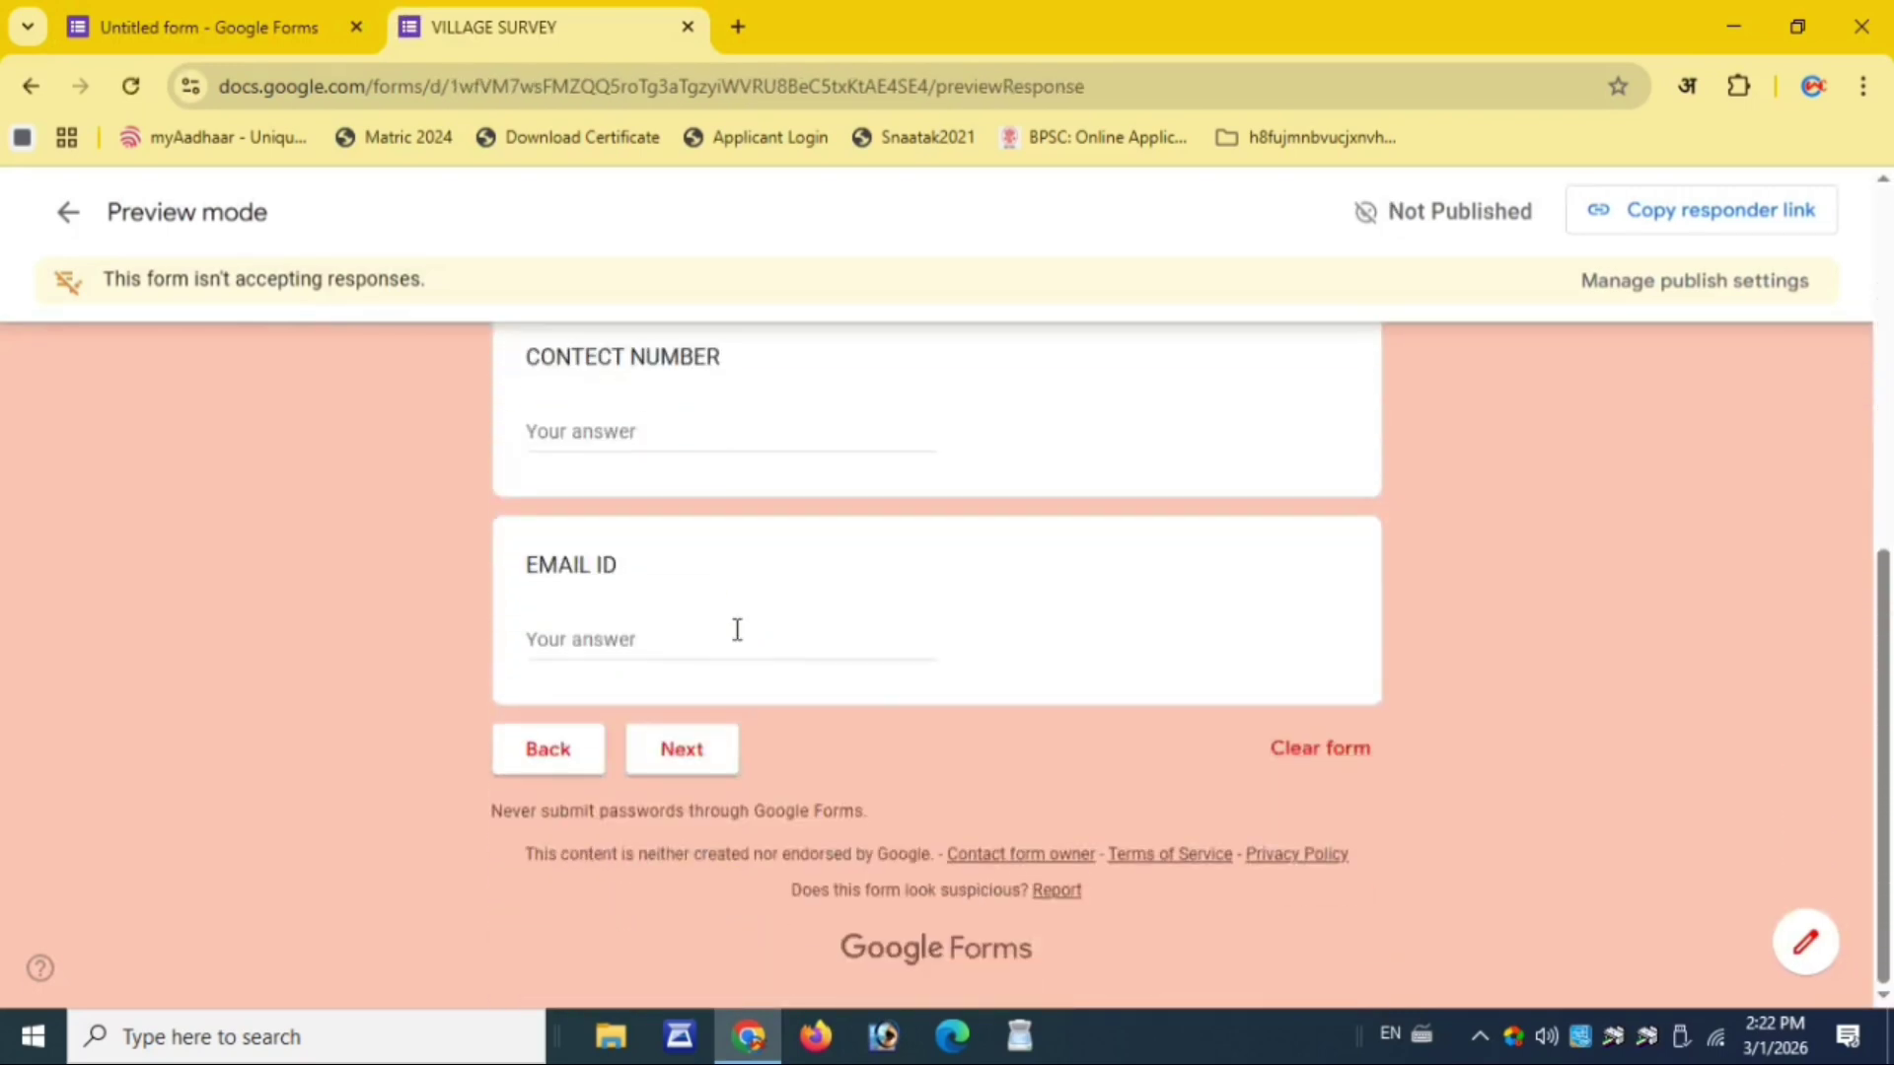
left_click(678, 757)
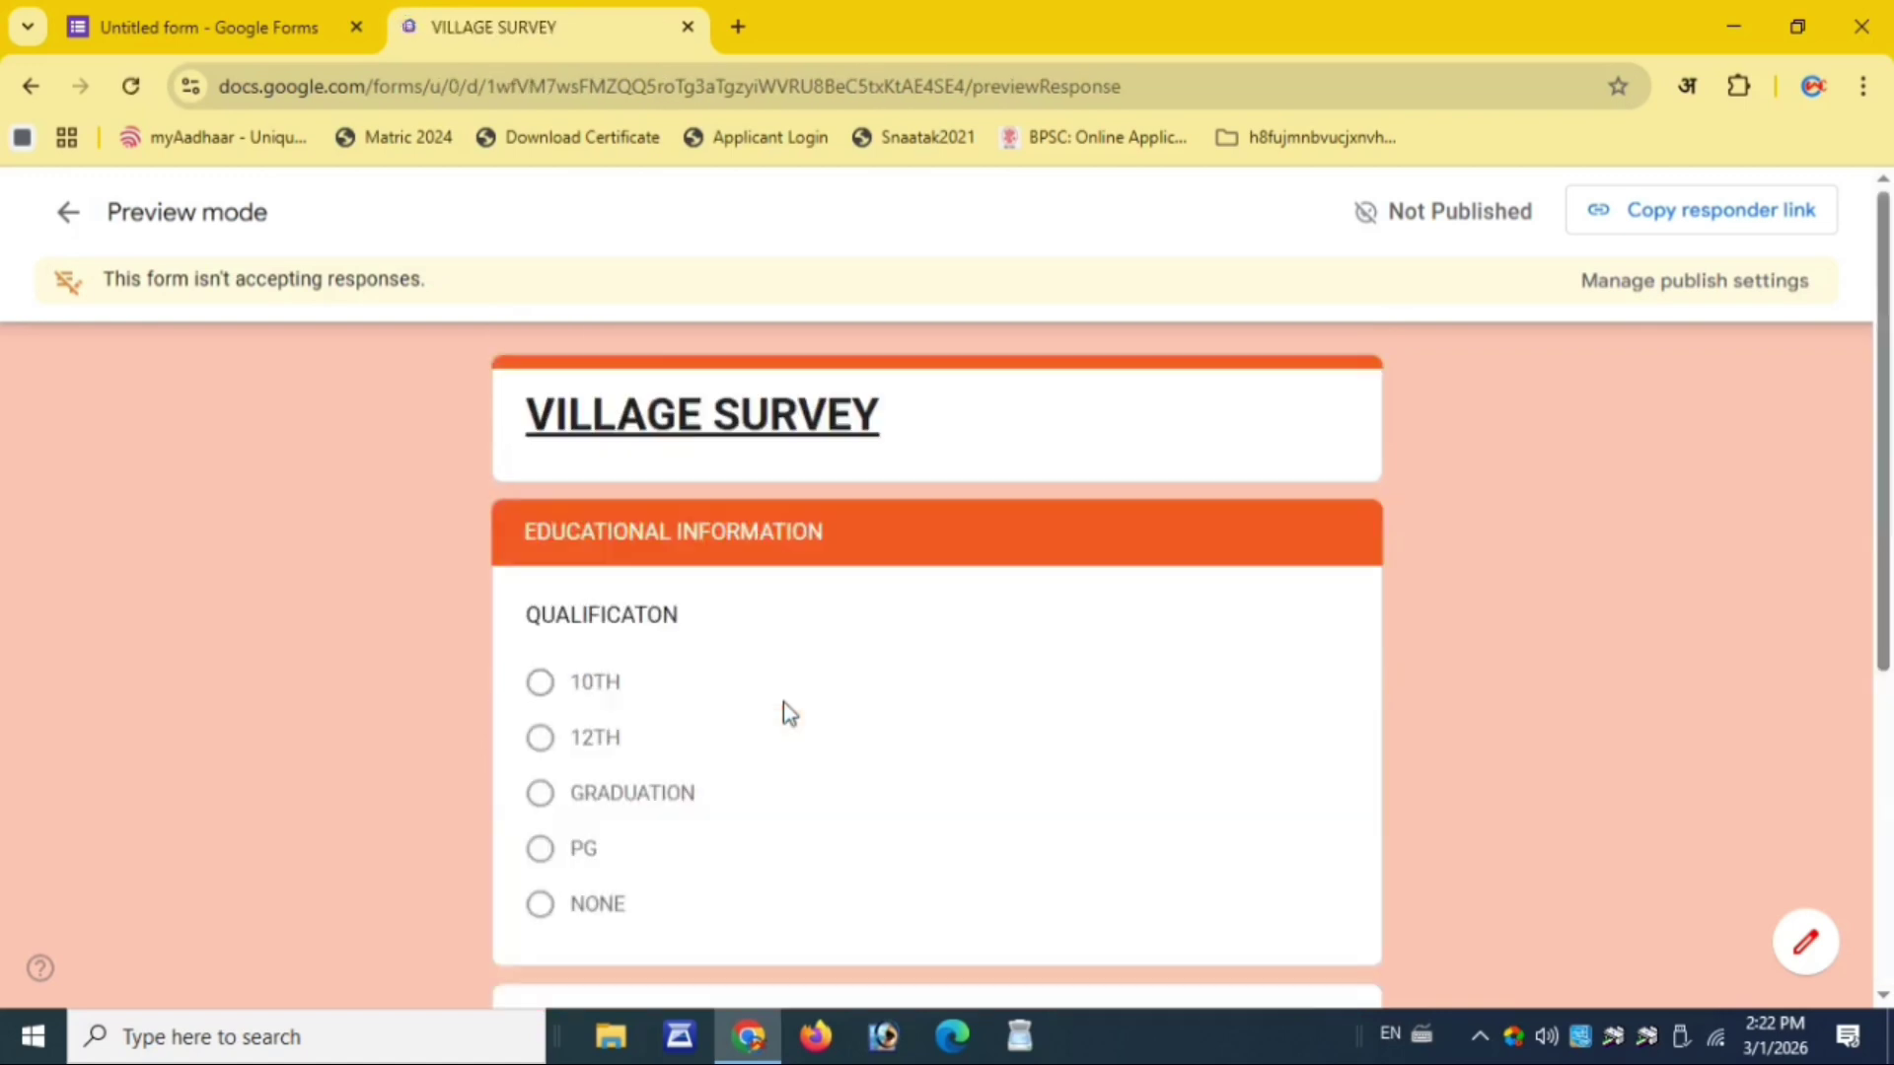
scroll(771, 545, "down", 5)
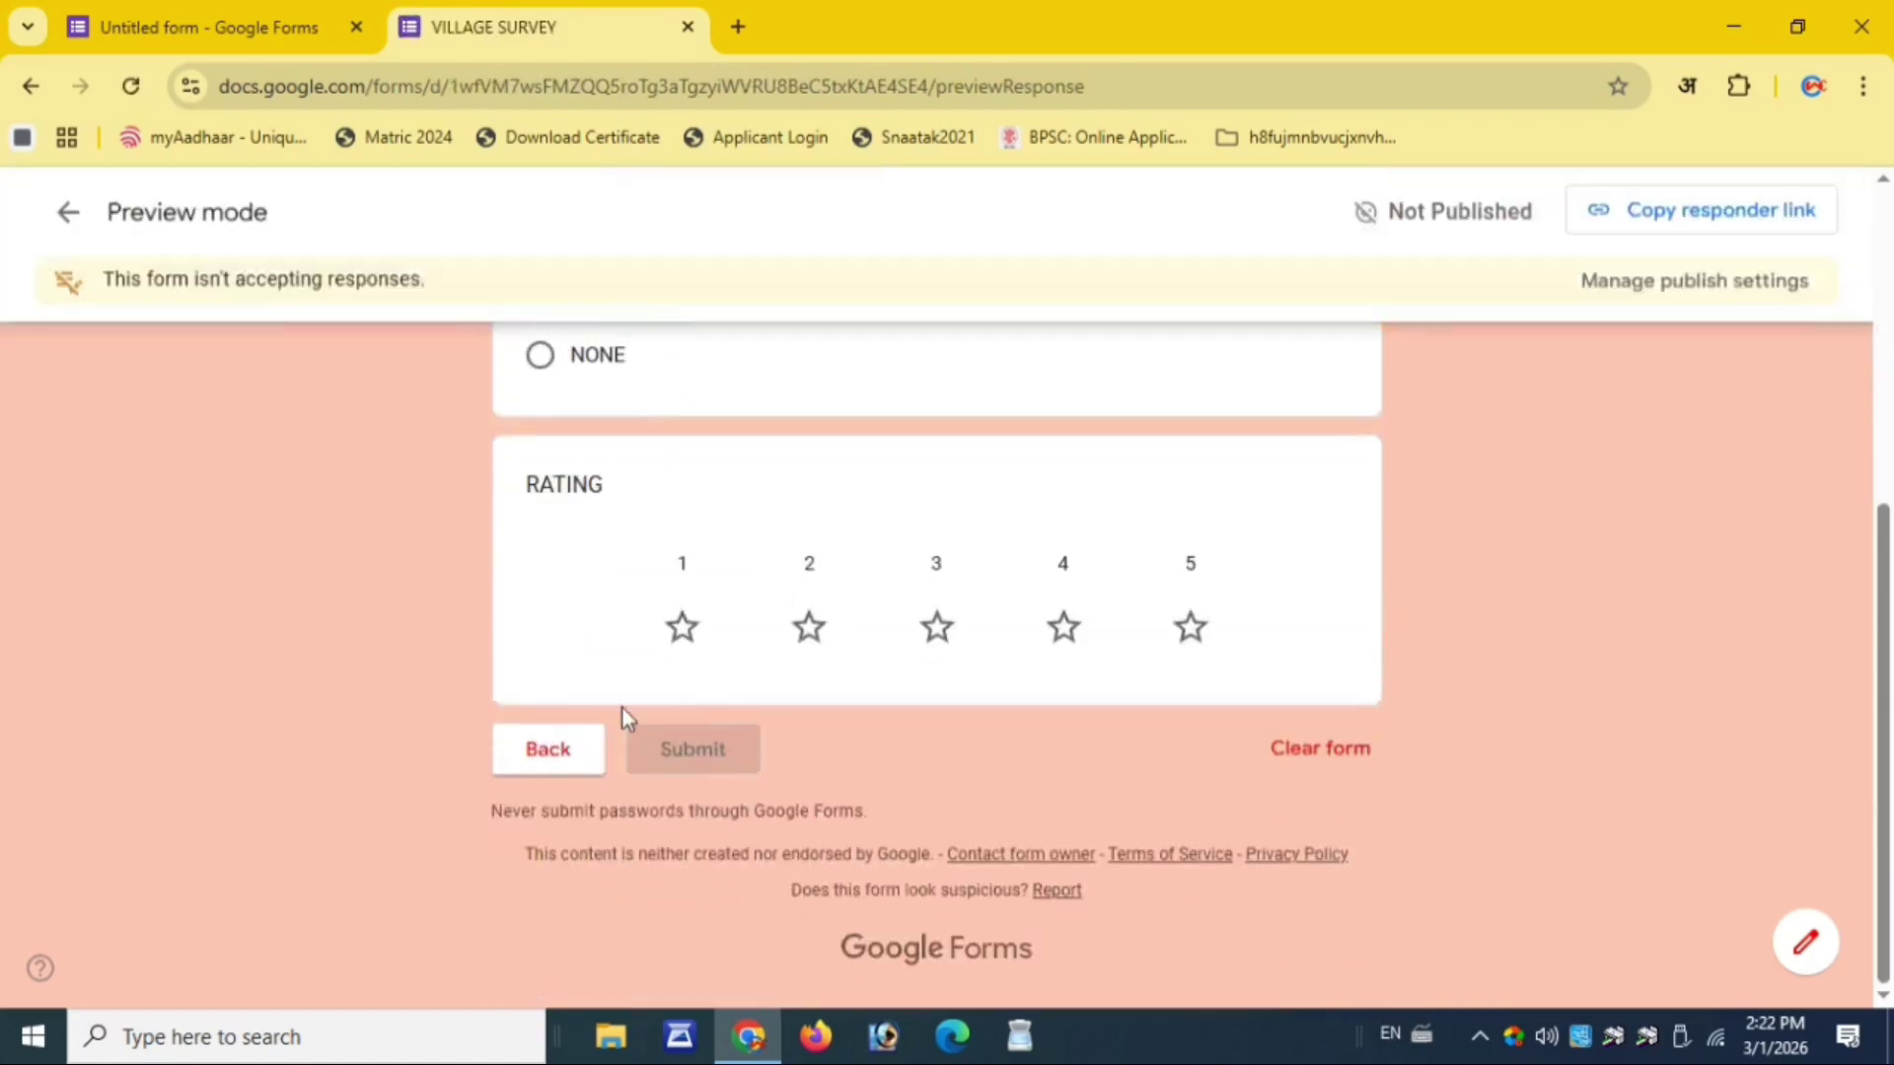
key("alt+Left")
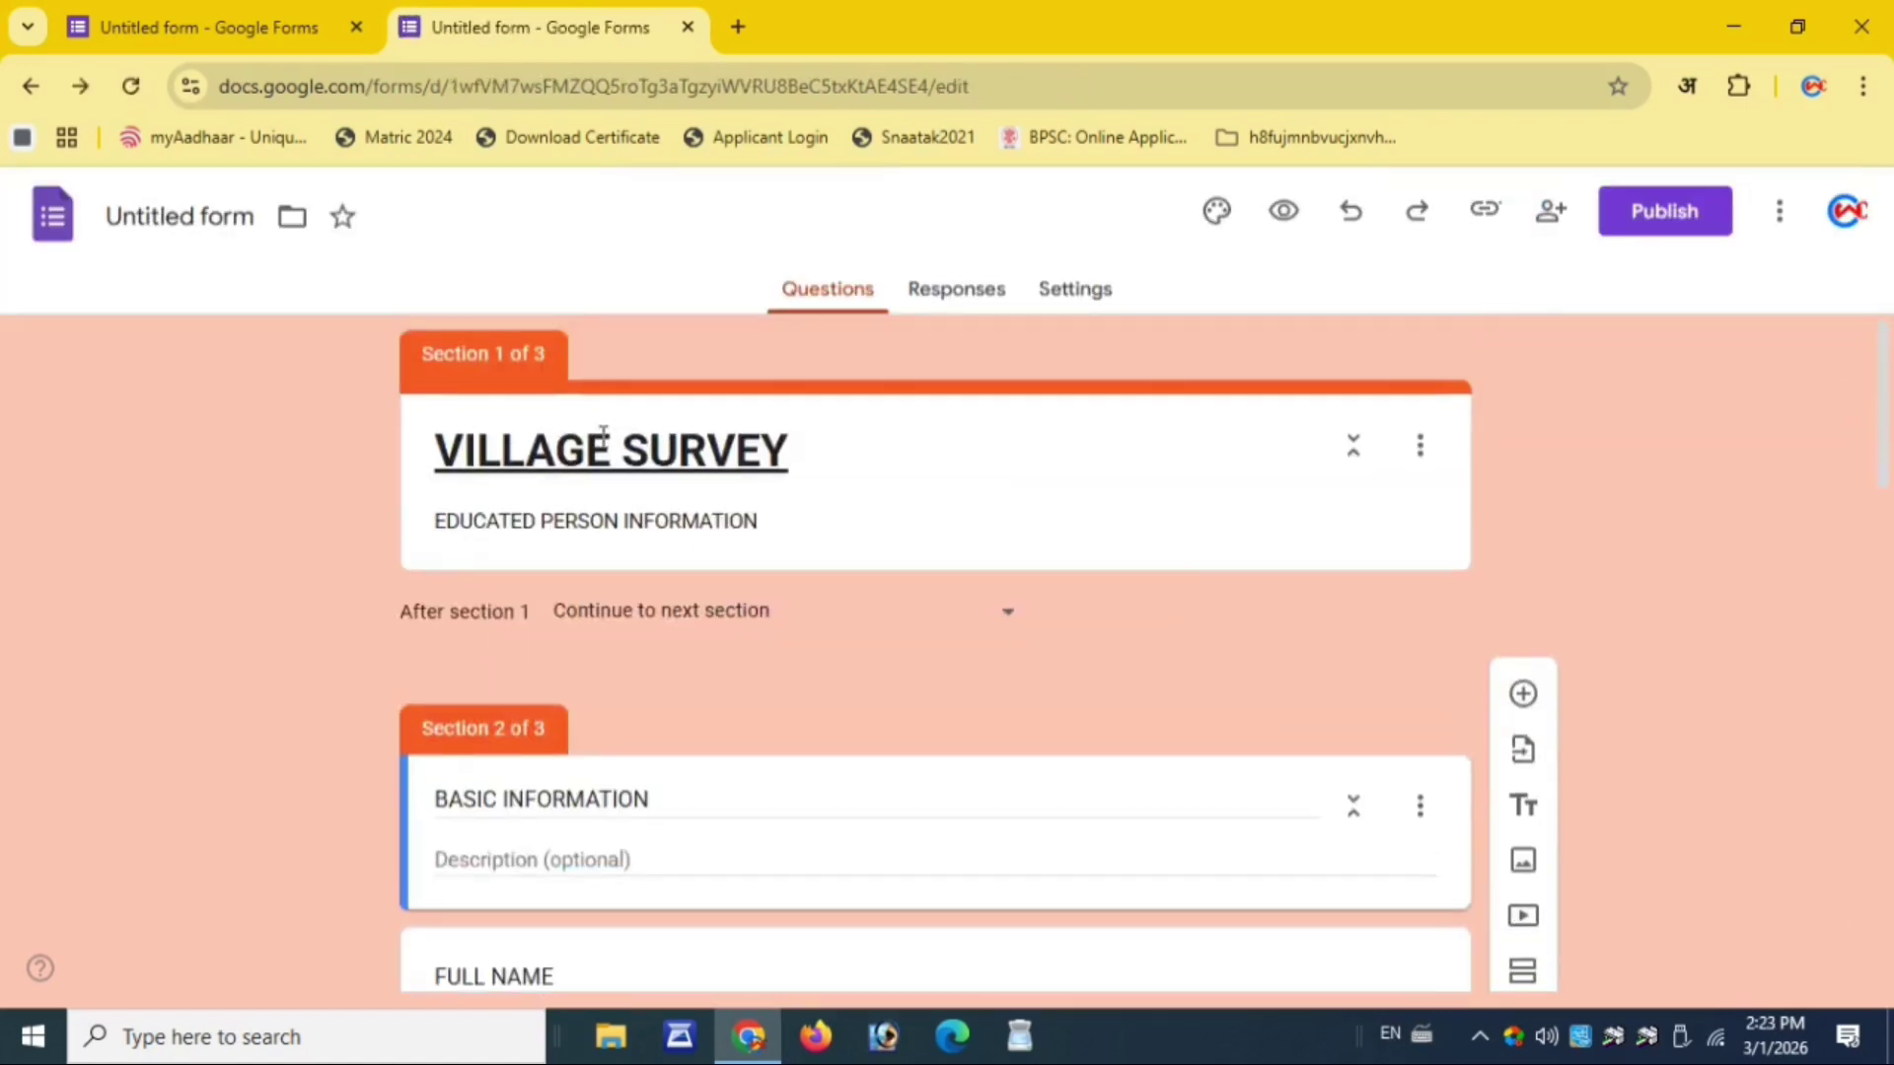
Publish the form for anyone with the link and copy its shortened responder link
left_click(1665, 237)
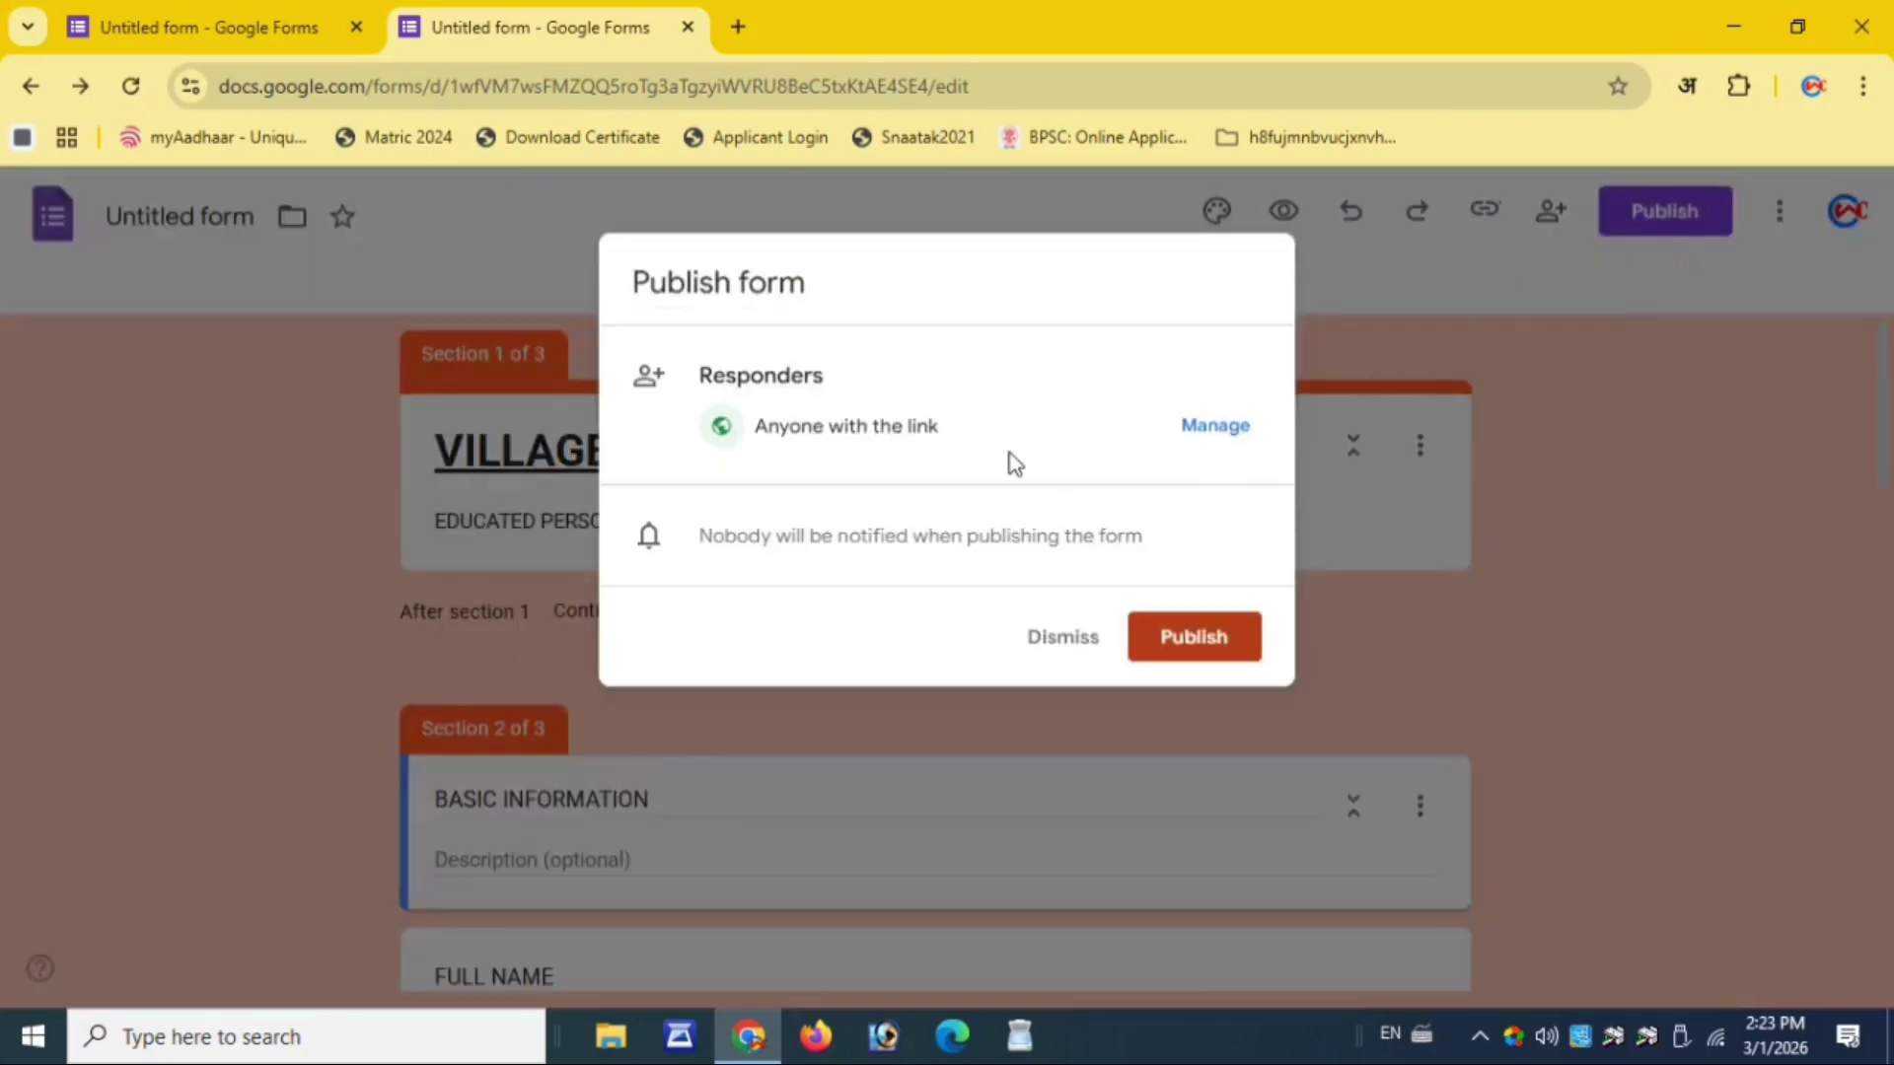
left_click(1188, 651)
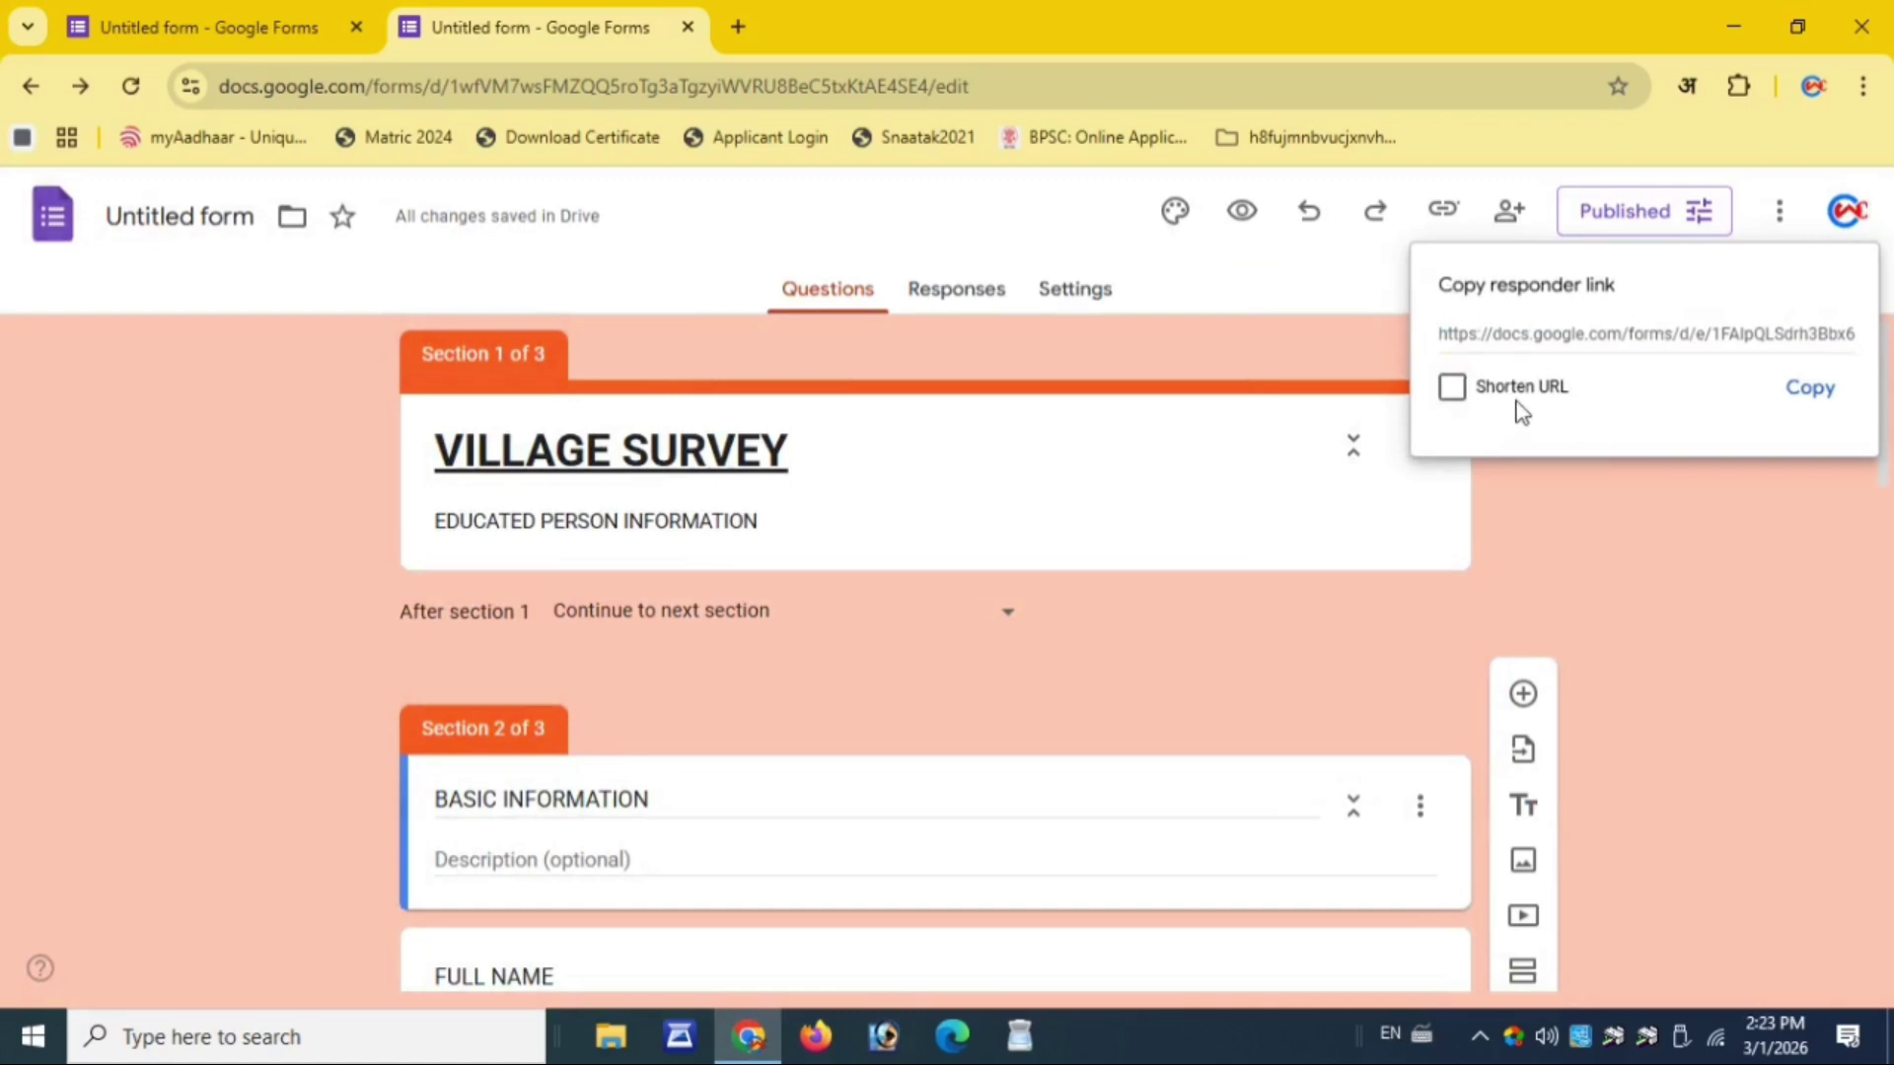
left_click(1450, 390)
left_click(1823, 393)
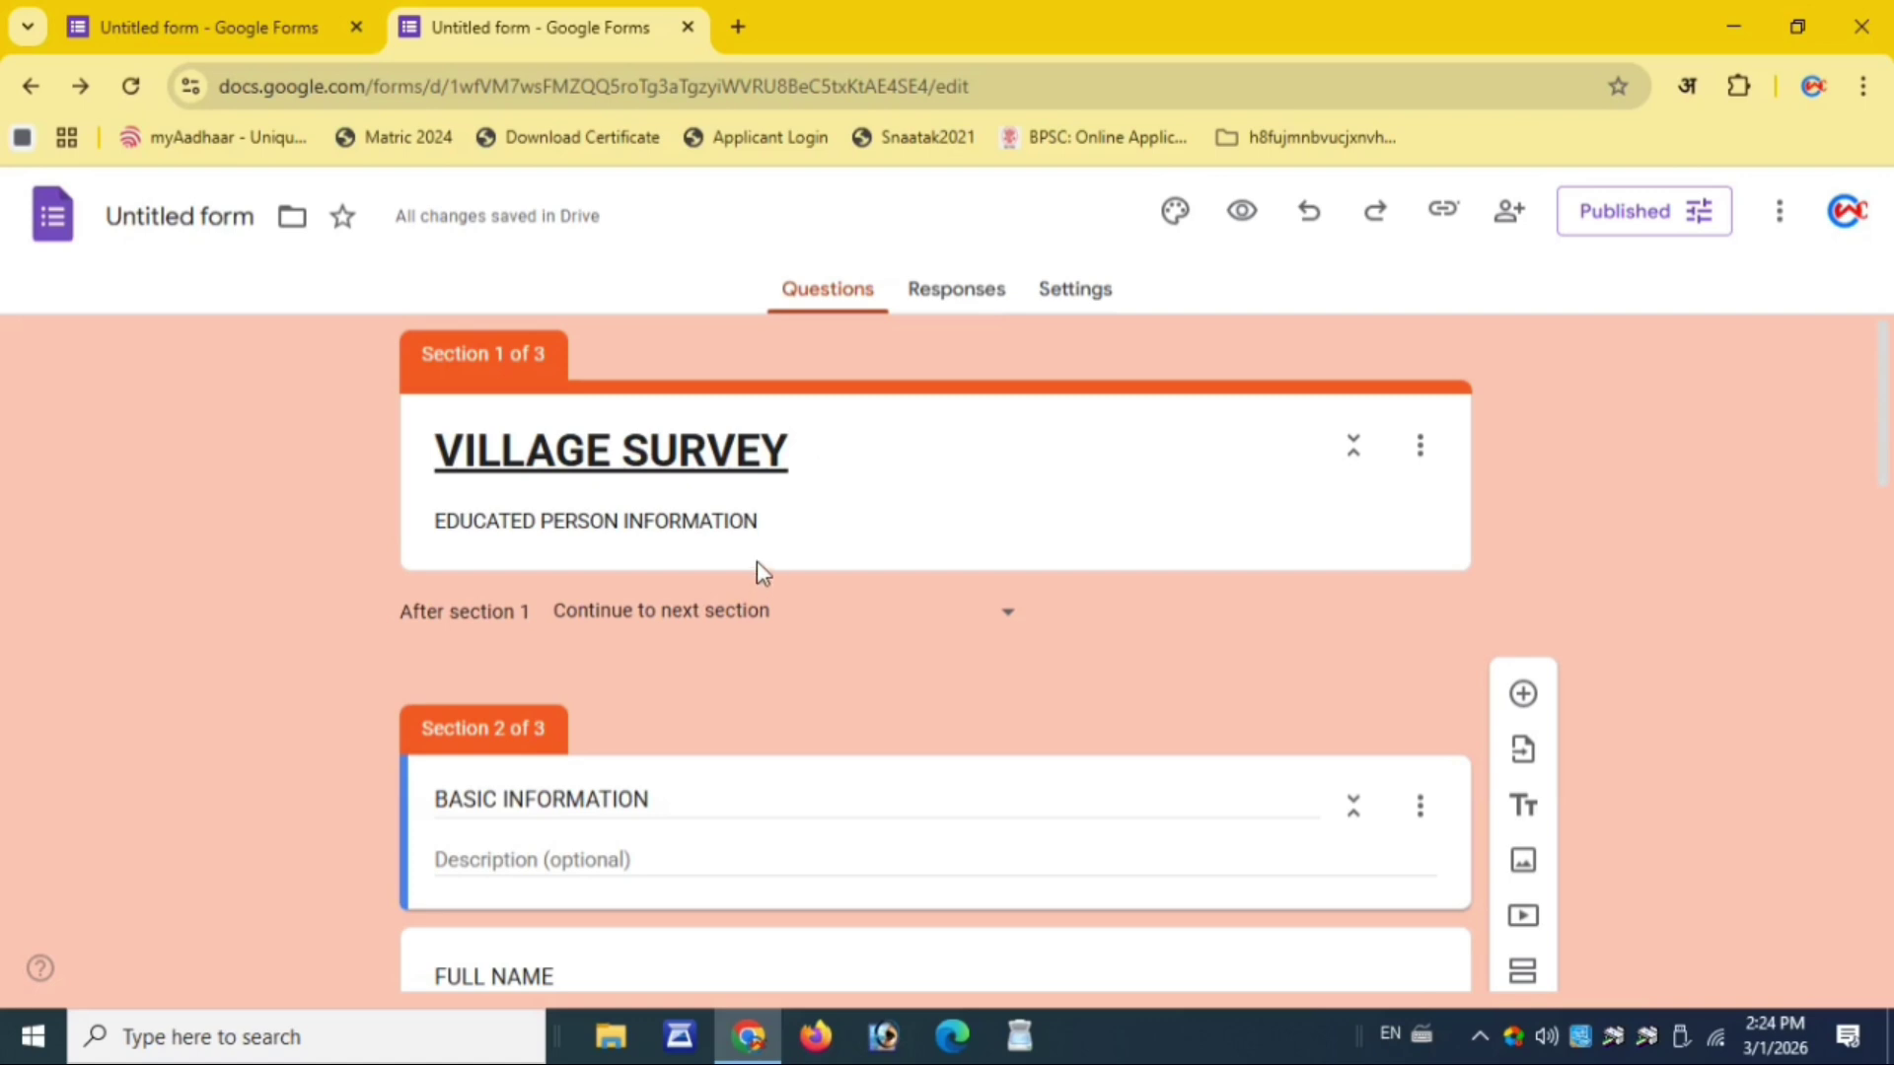
scroll(756, 567, "down", 3)
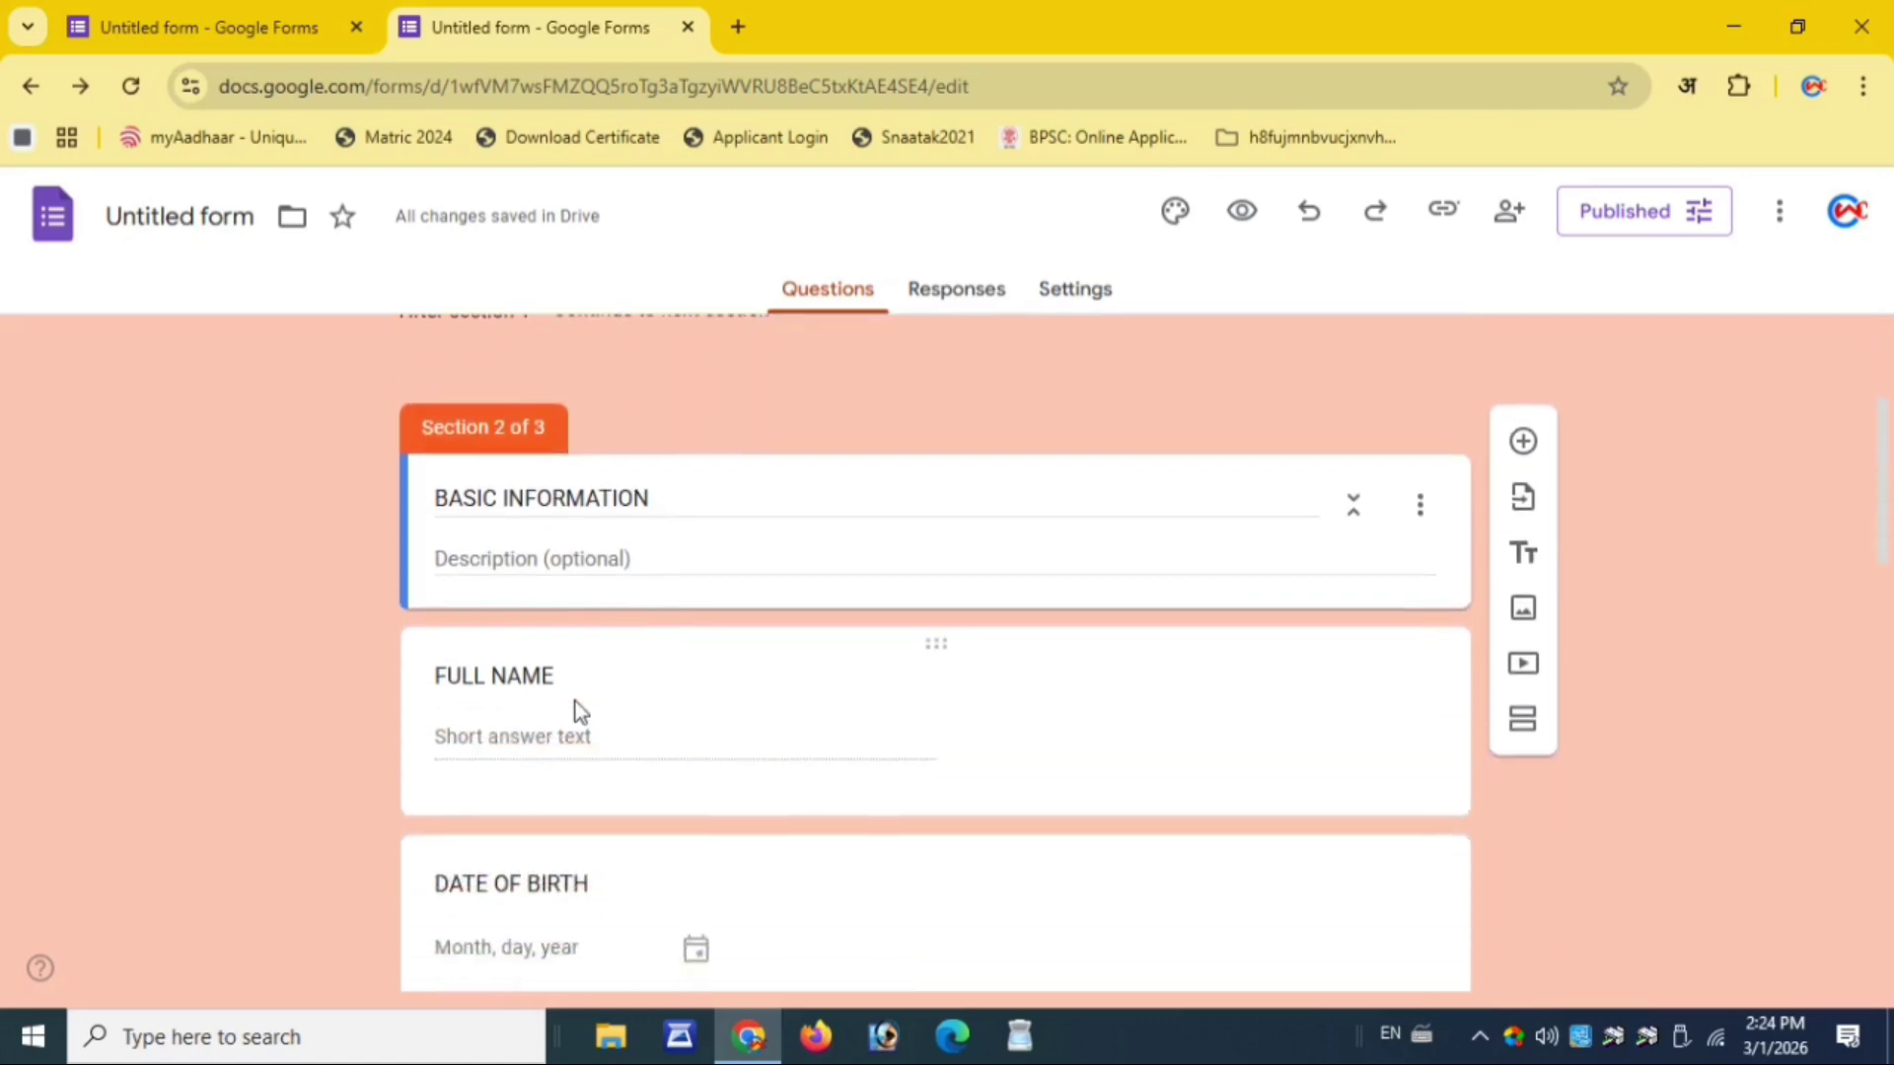
scroll(576, 706, "down", 5)
scroll(576, 707, "down", 3)
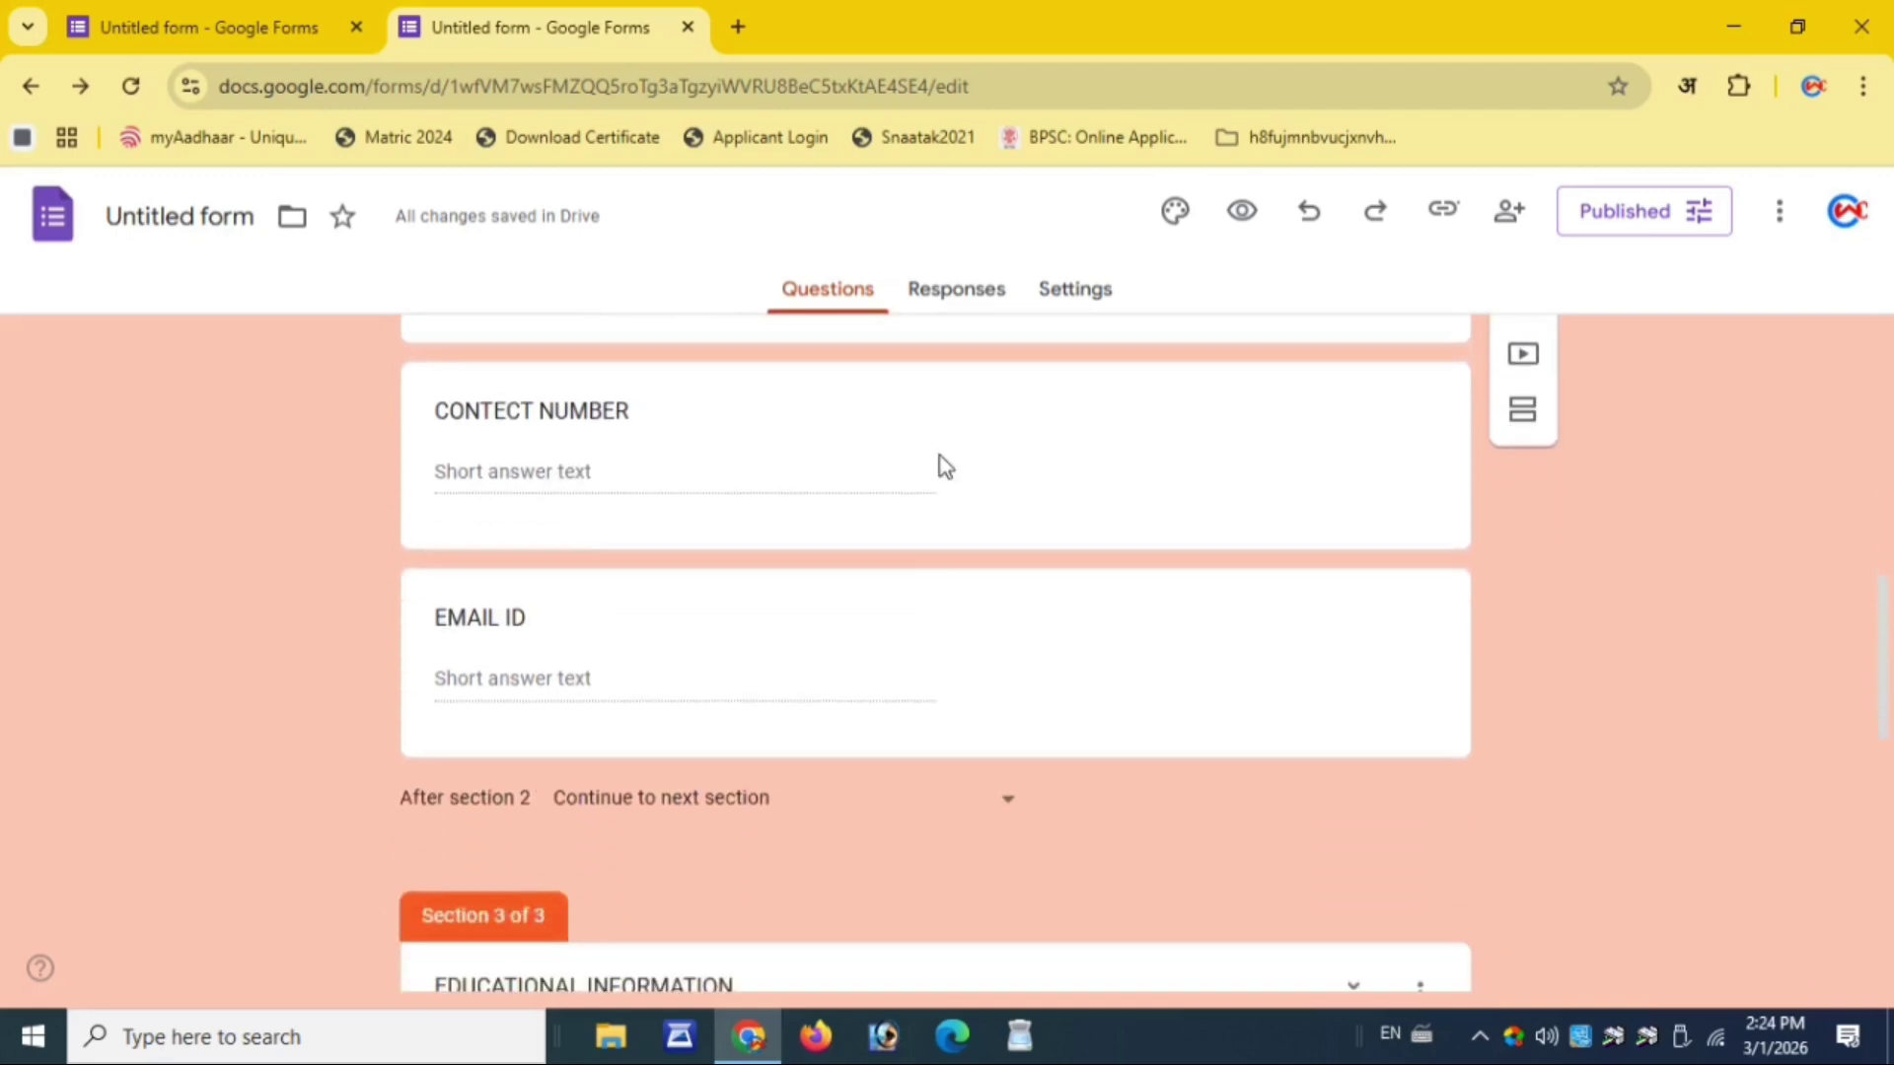